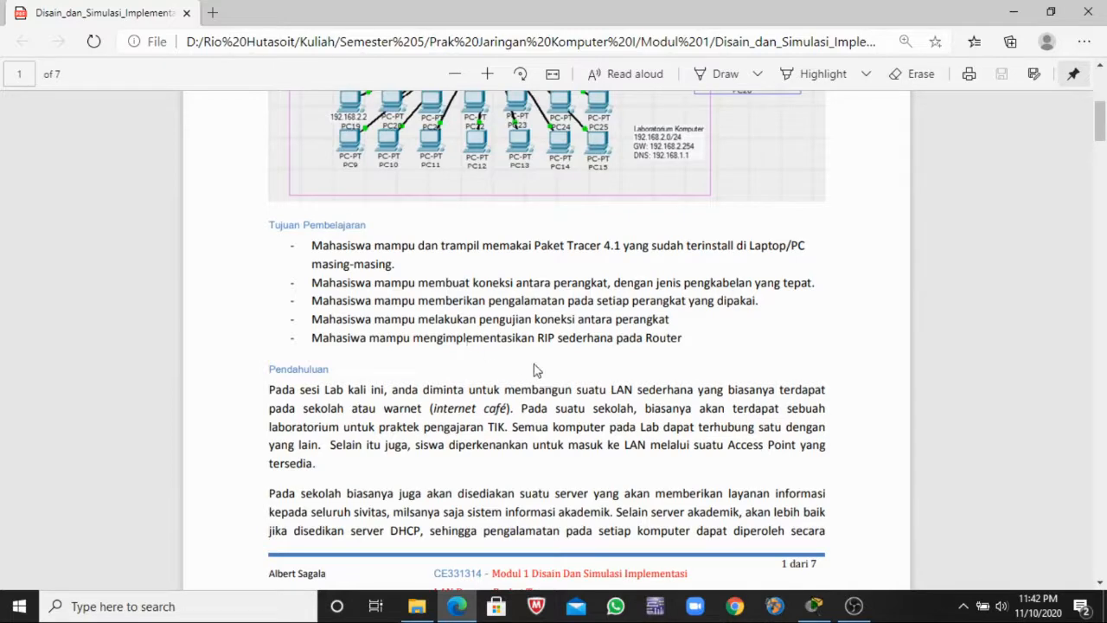
# - Examine the network topology diagram and the list of required devices in the PDF lab module
pyautogui.scroll(-3, 534, 371)
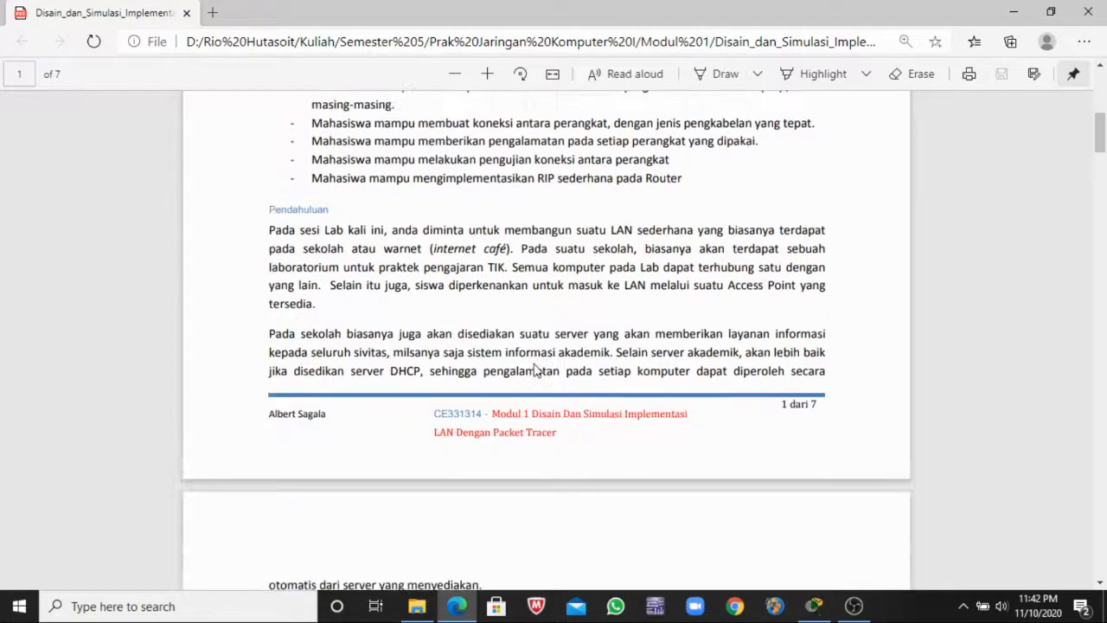
pyautogui.scroll(2, 534, 371)
pyautogui.scroll(3, 534, 370)
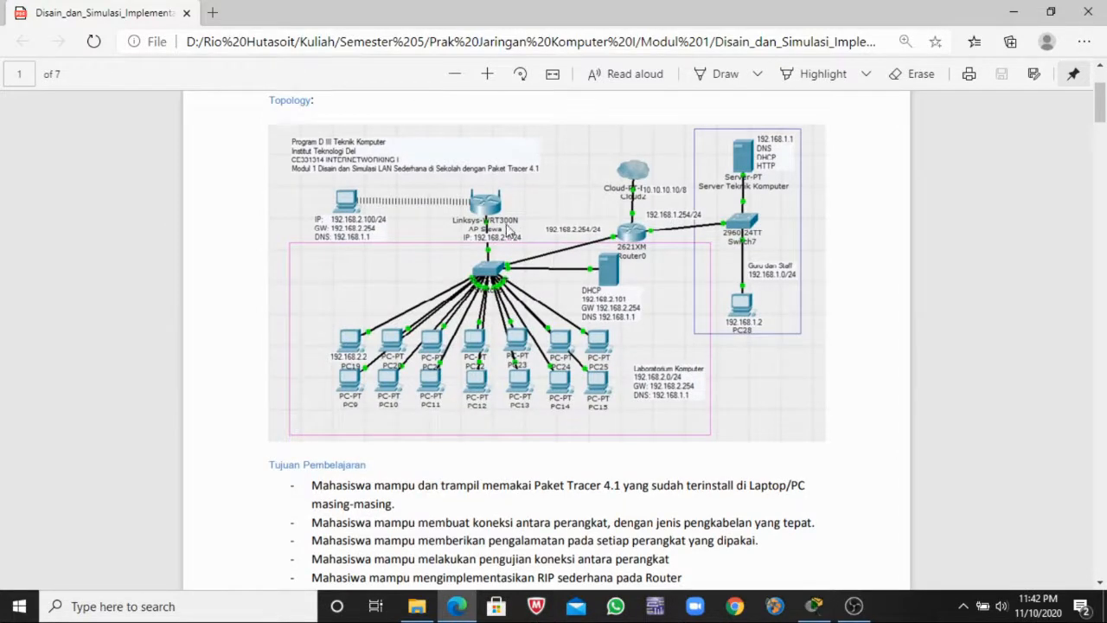
pyautogui.scroll(-10, 558, 317)
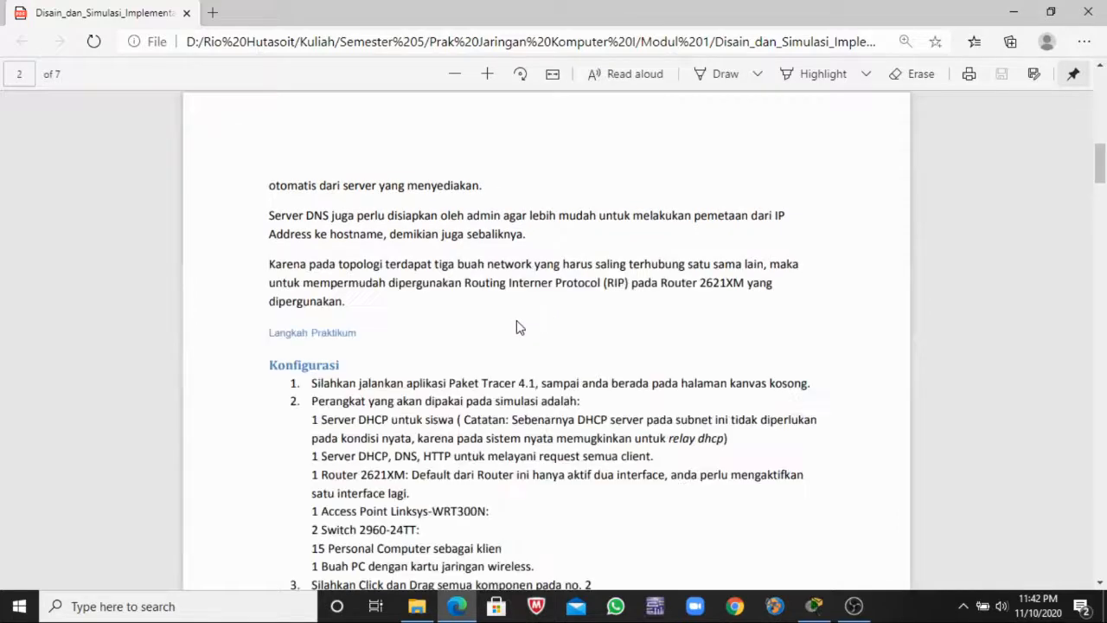
pyautogui.scroll(-2, 519, 327)
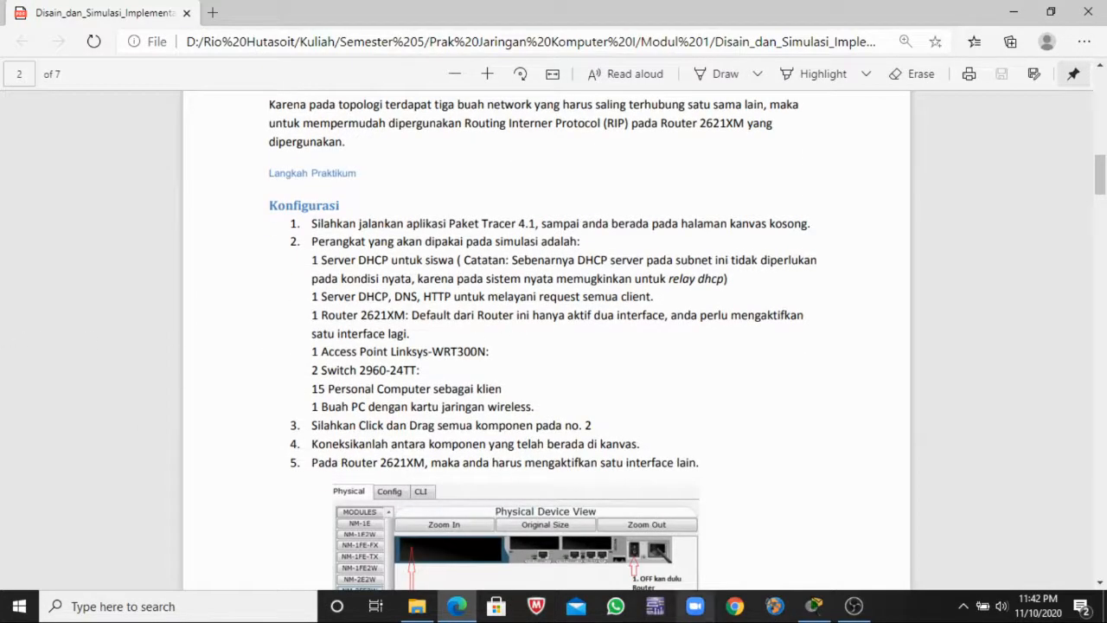
pyautogui.click(820, 617)
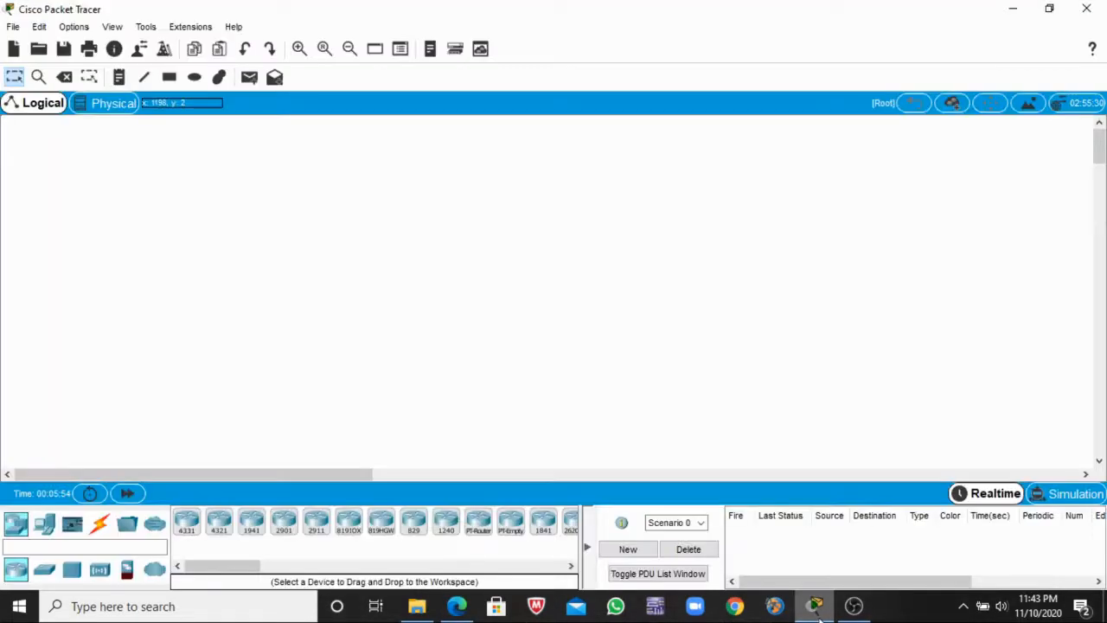
pyautogui.click(820, 617)
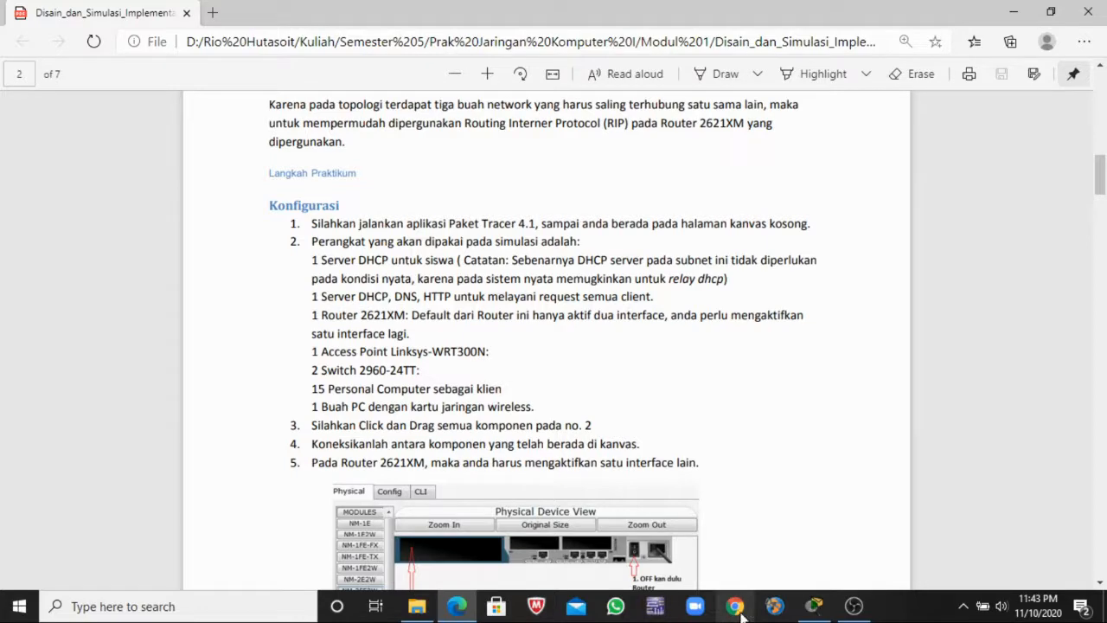
# - Switch to Cisco Packet Tracer and place two Server-PT devices, one near the workspace's centre and one to its upper right
pyautogui.click(817, 610)
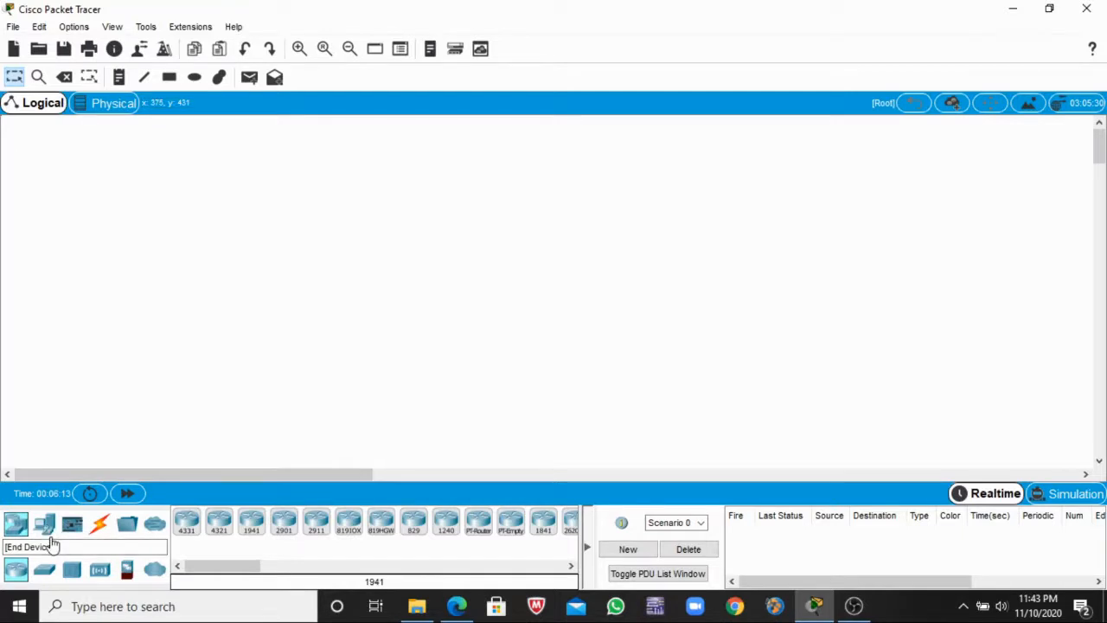
pyautogui.click(50, 538)
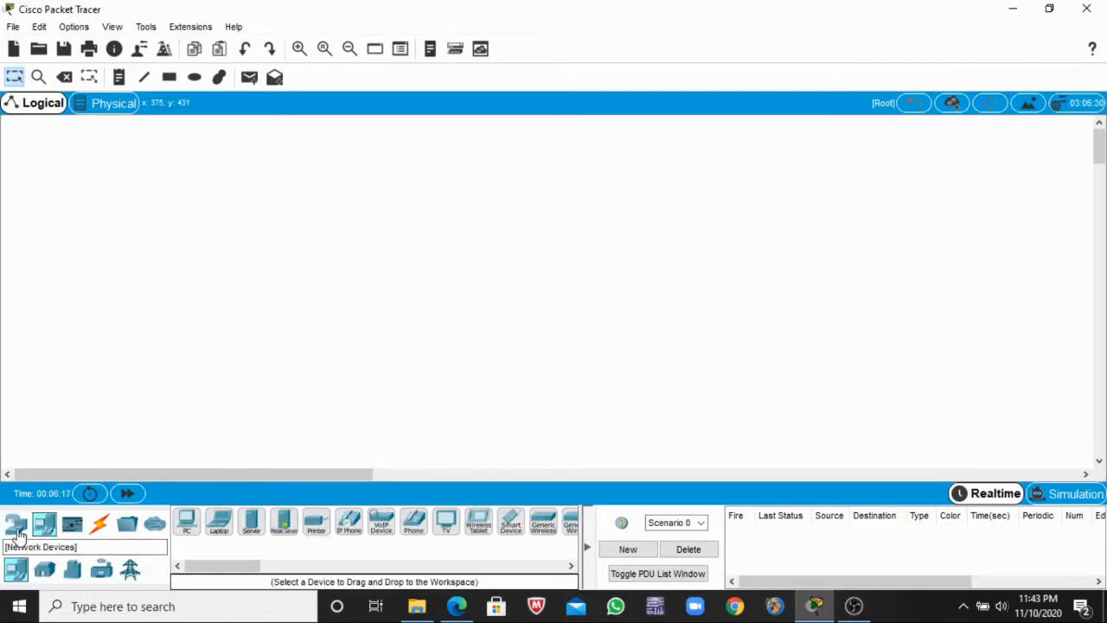
pyautogui.click(268, 520)
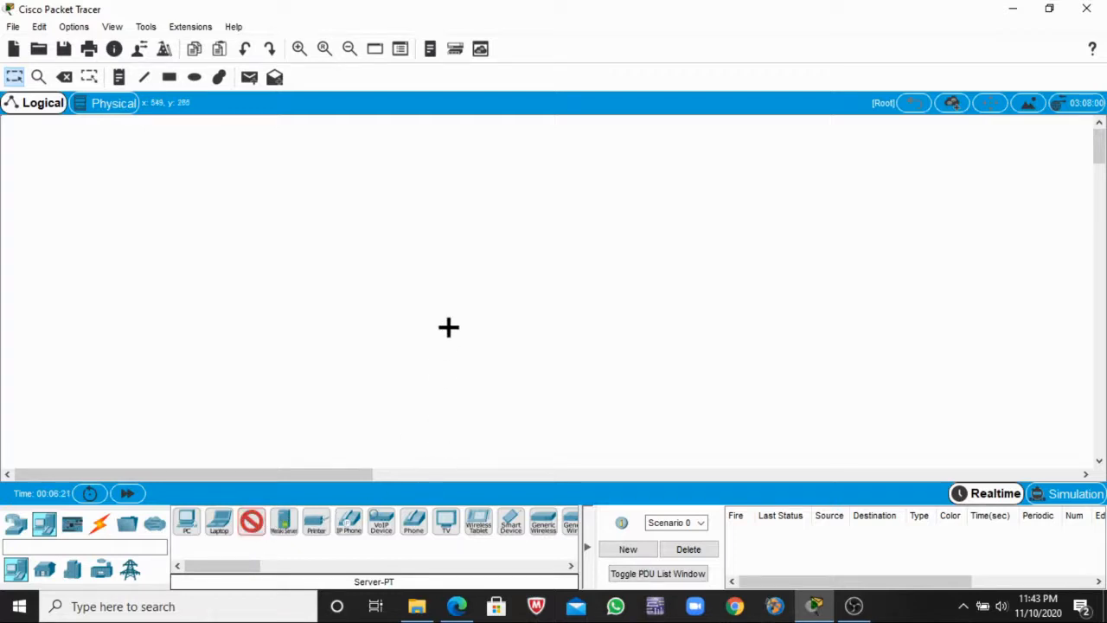
pyautogui.click(478, 266)
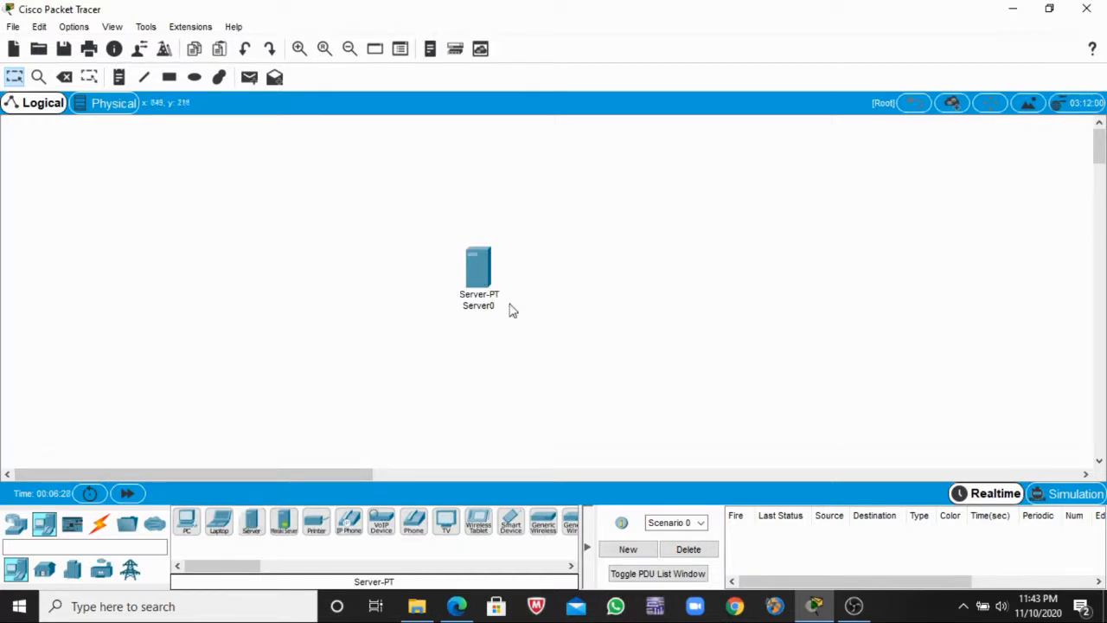
pyautogui.click(251, 522)
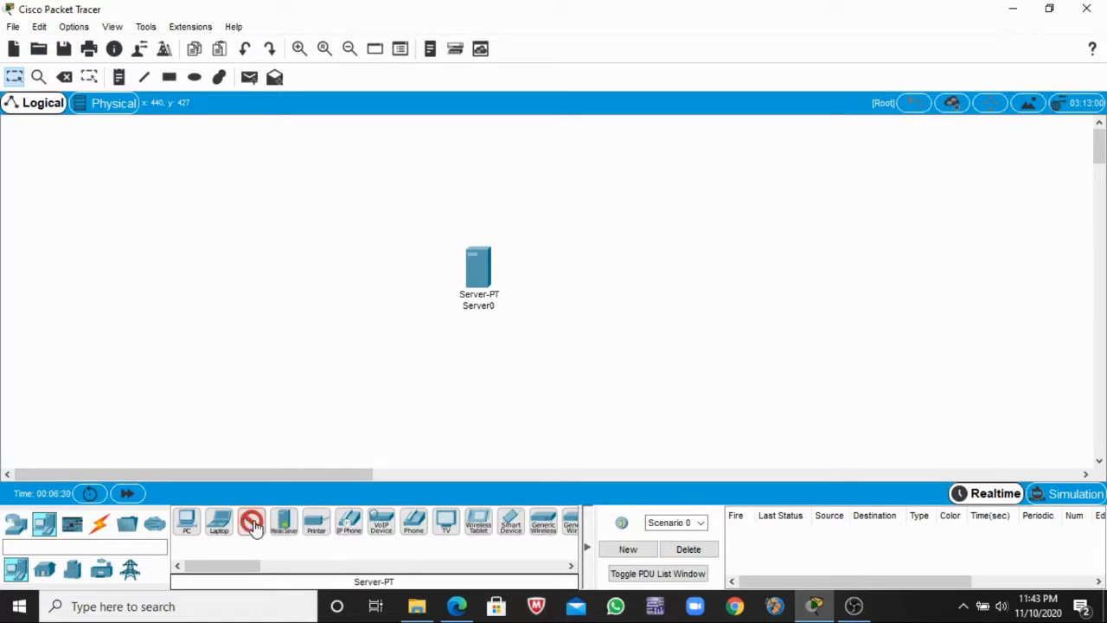
pyautogui.click(671, 172)
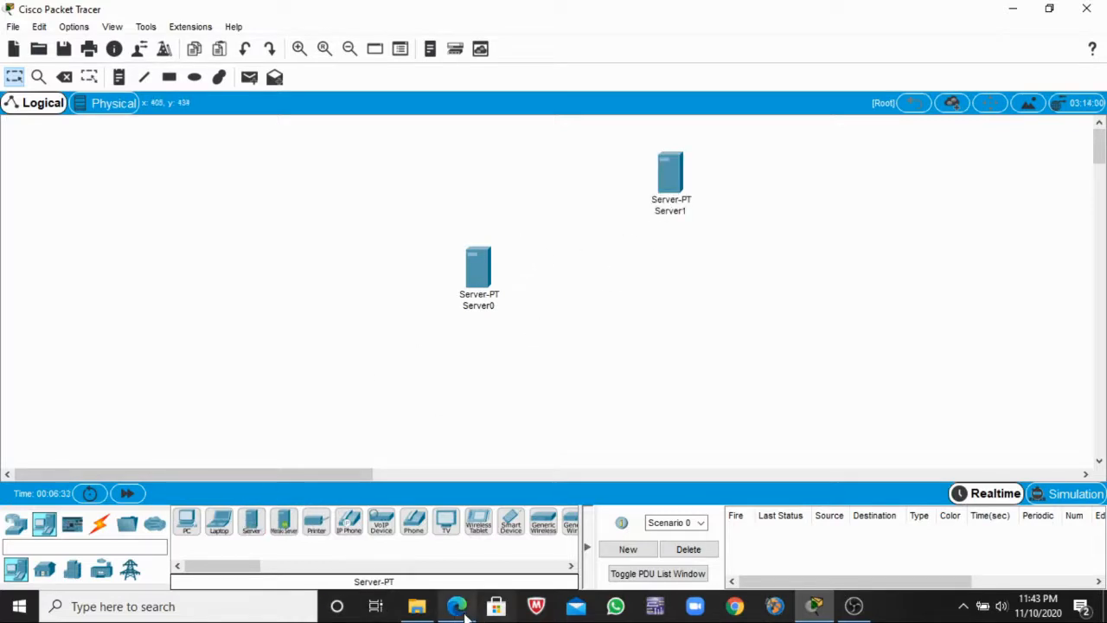
# - Check the device list in the PDF module and place a WRT300N wireless router up and to the left of Server0
pyautogui.click(460, 607)
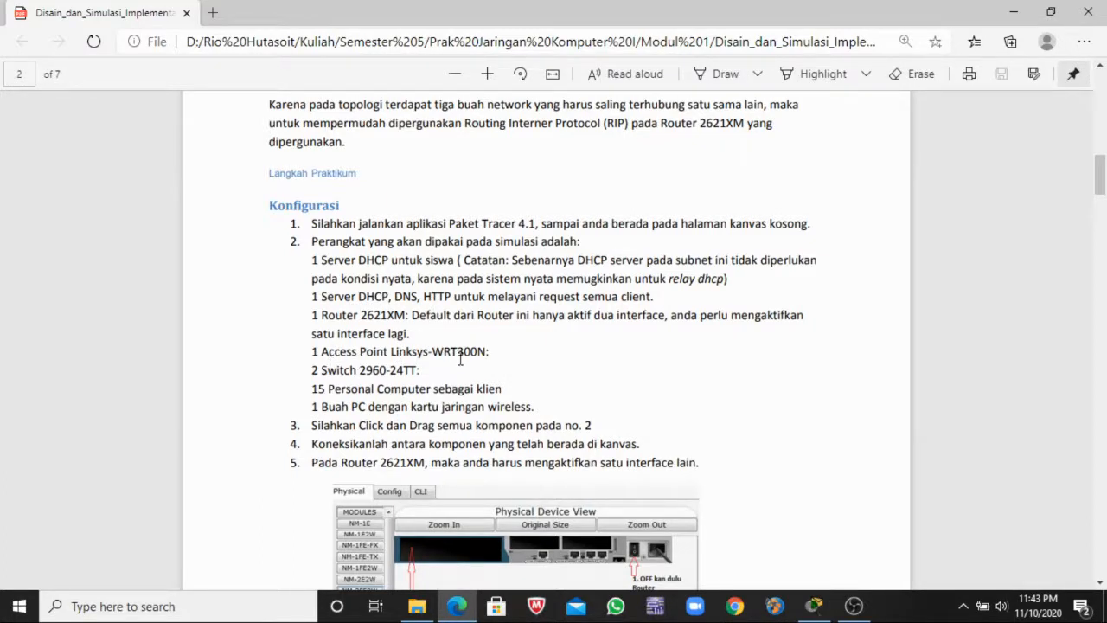
pyautogui.click(457, 605)
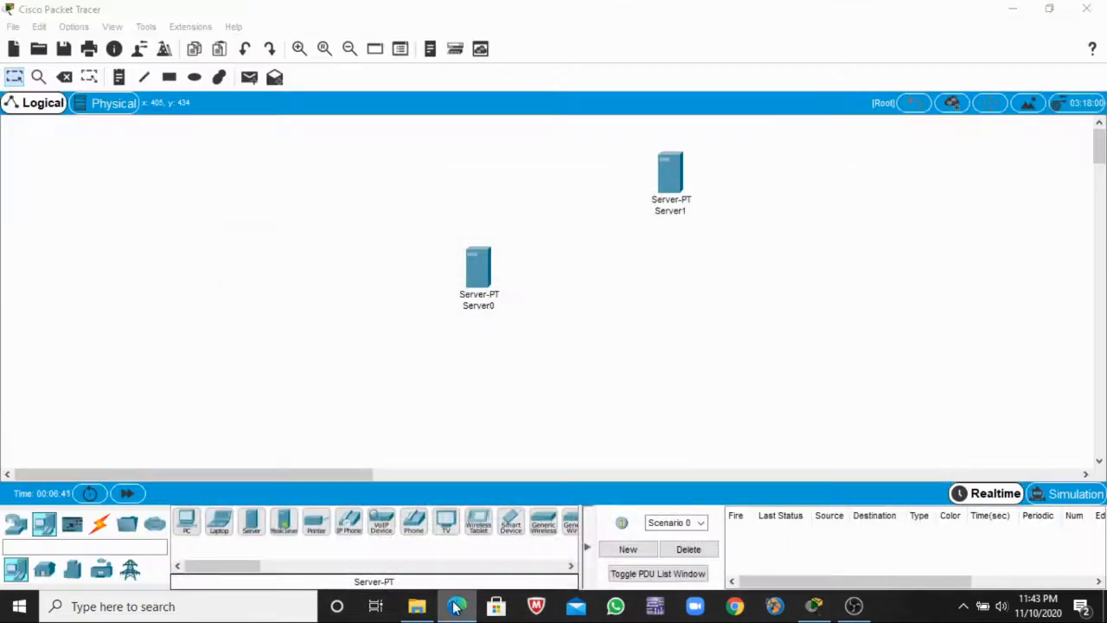
pyautogui.click(457, 605)
pyautogui.click(457, 605)
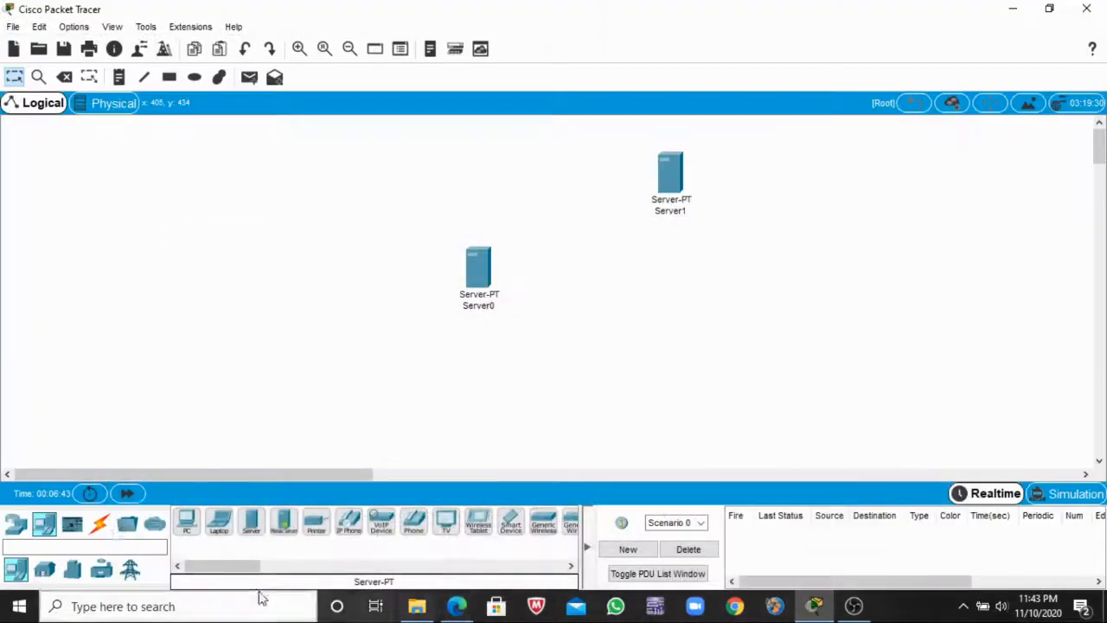
pyautogui.click(80, 534)
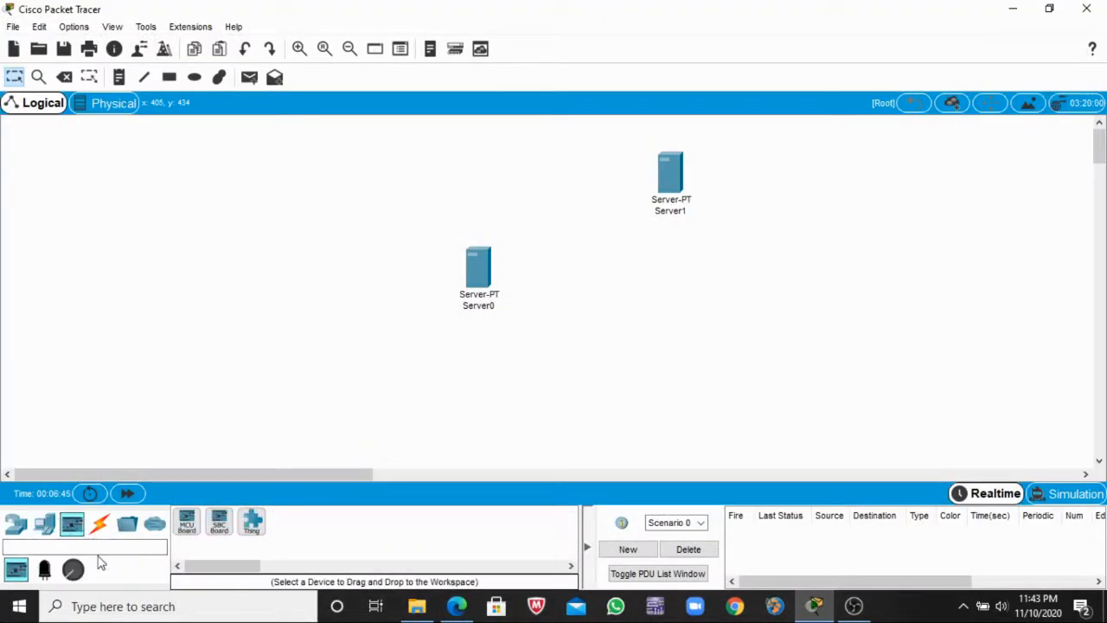
pyautogui.click(103, 531)
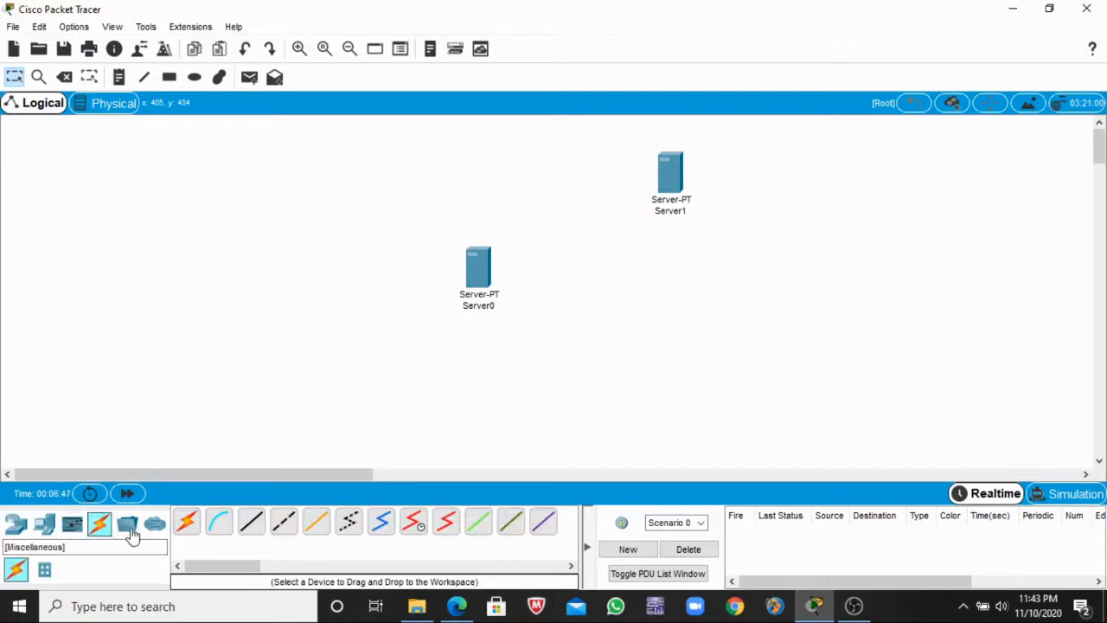
pyautogui.click(132, 531)
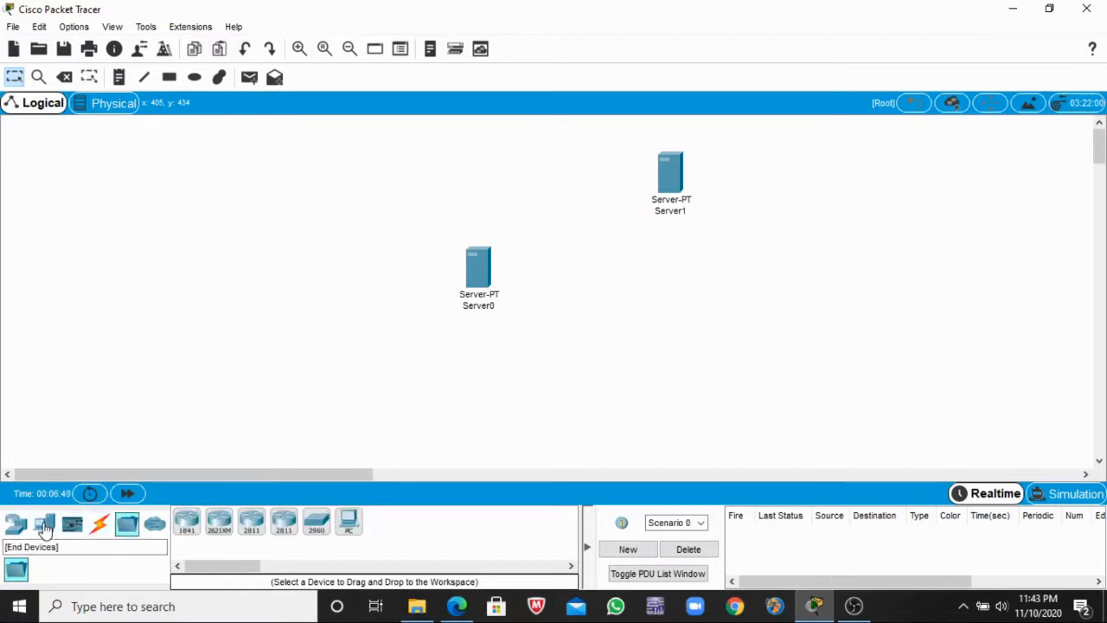
pyautogui.click(16, 524)
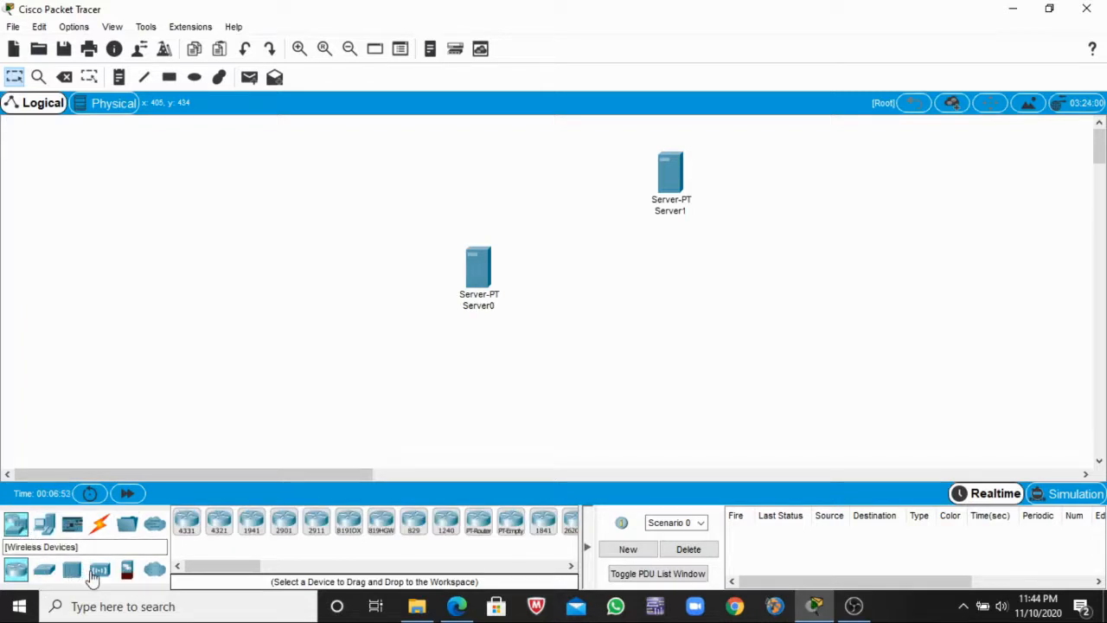
pyautogui.click(98, 573)
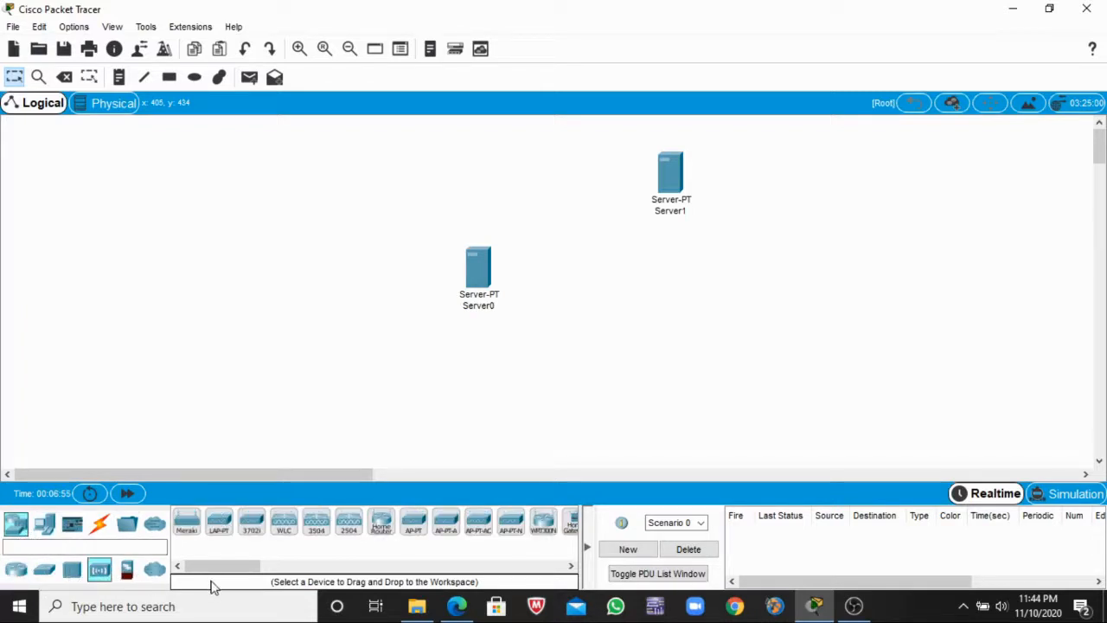
pyautogui.moveTo(233, 573); pyautogui.dragTo(253, 572)
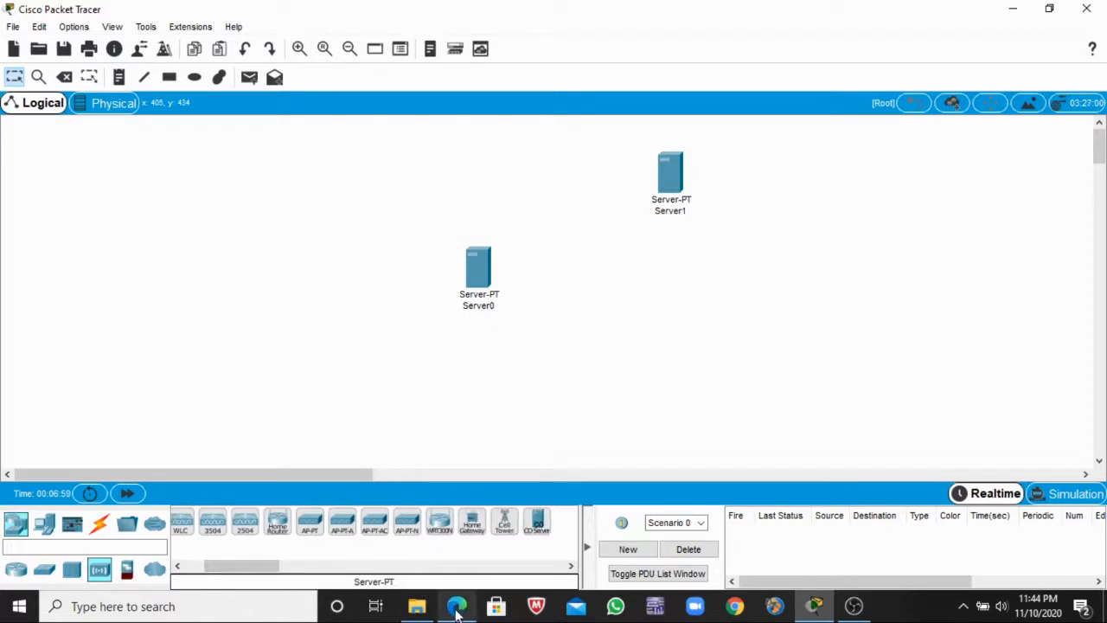
pyautogui.moveTo(456, 606)
pyautogui.moveTo(474, 574)
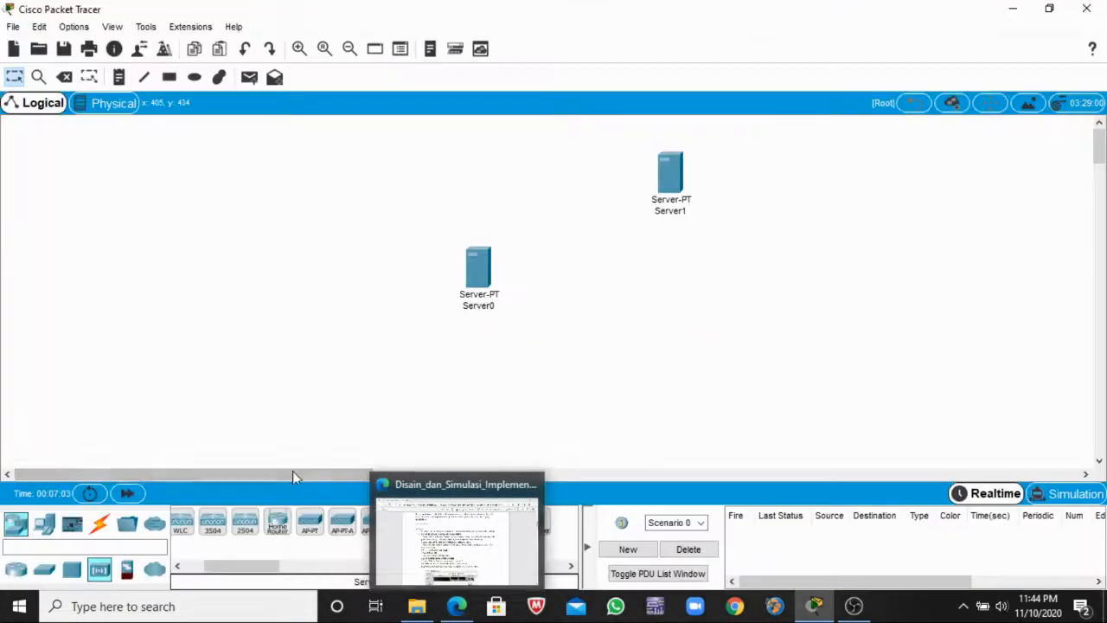
pyautogui.click(438, 524)
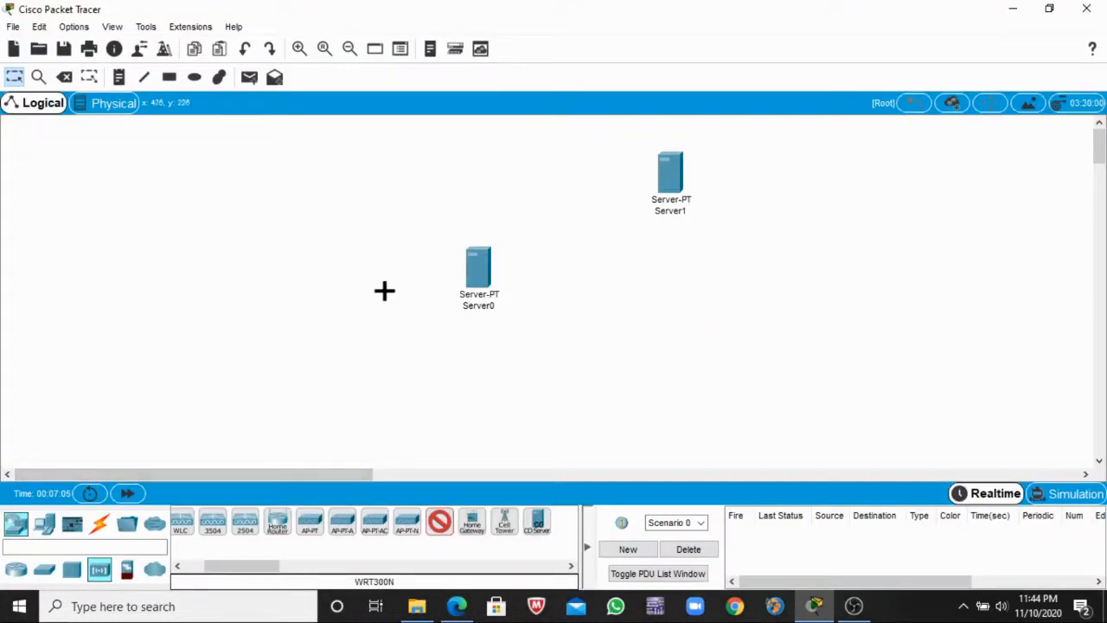
pyautogui.click(294, 190)
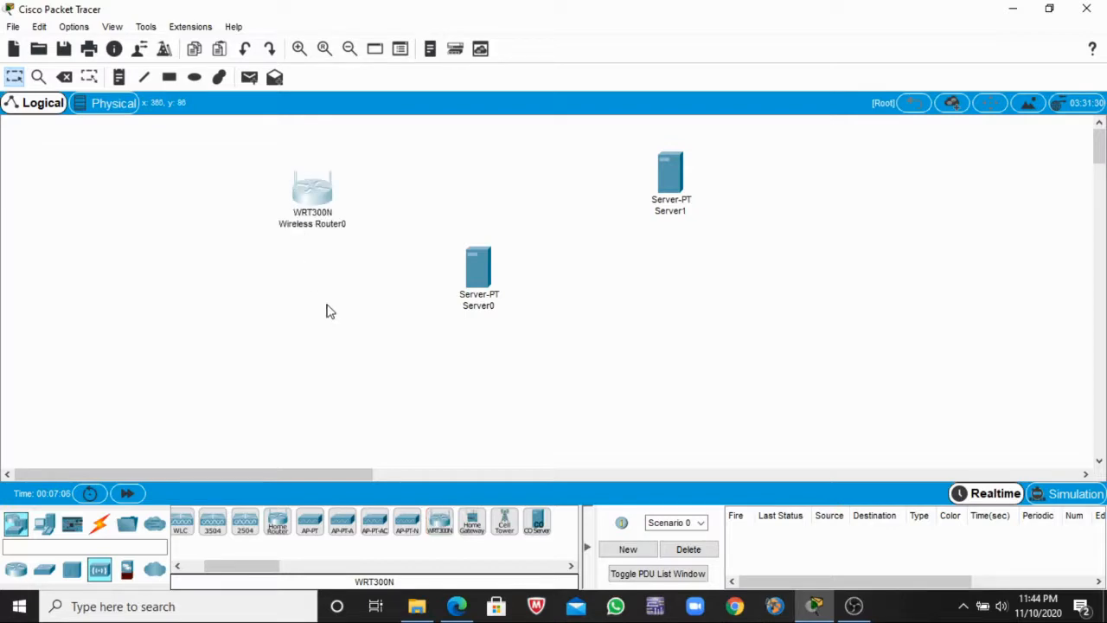
# - Consult the PDF device list and place two 2960-24TT switches, one below the wireless router and one below Server1
pyautogui.click(456, 607)
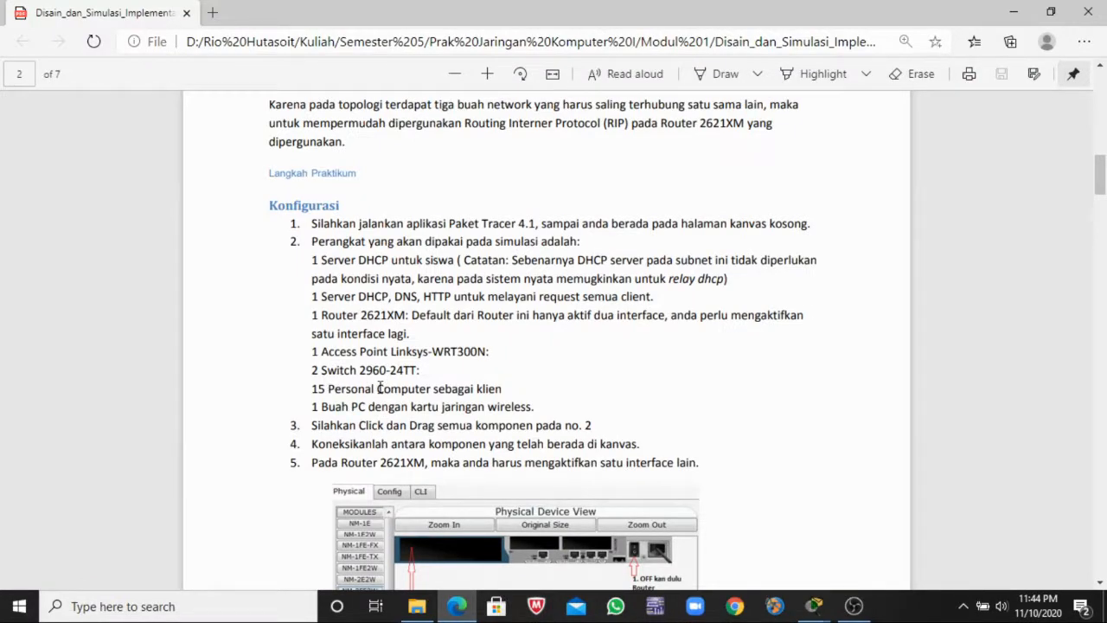
pyautogui.click(453, 603)
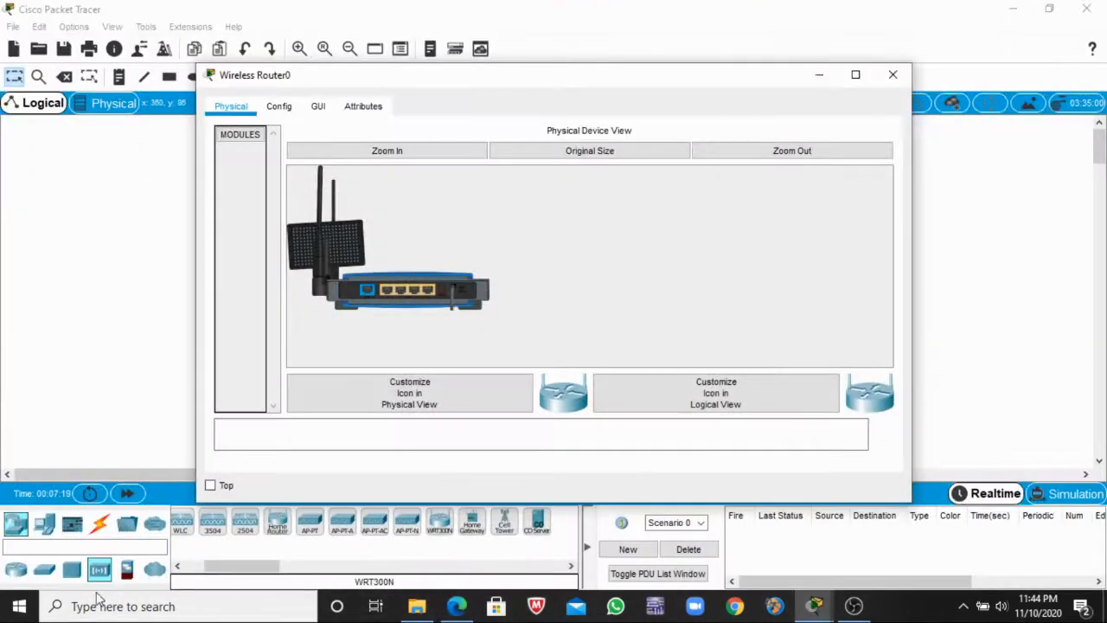
pyautogui.click(52, 574)
pyautogui.click(52, 575)
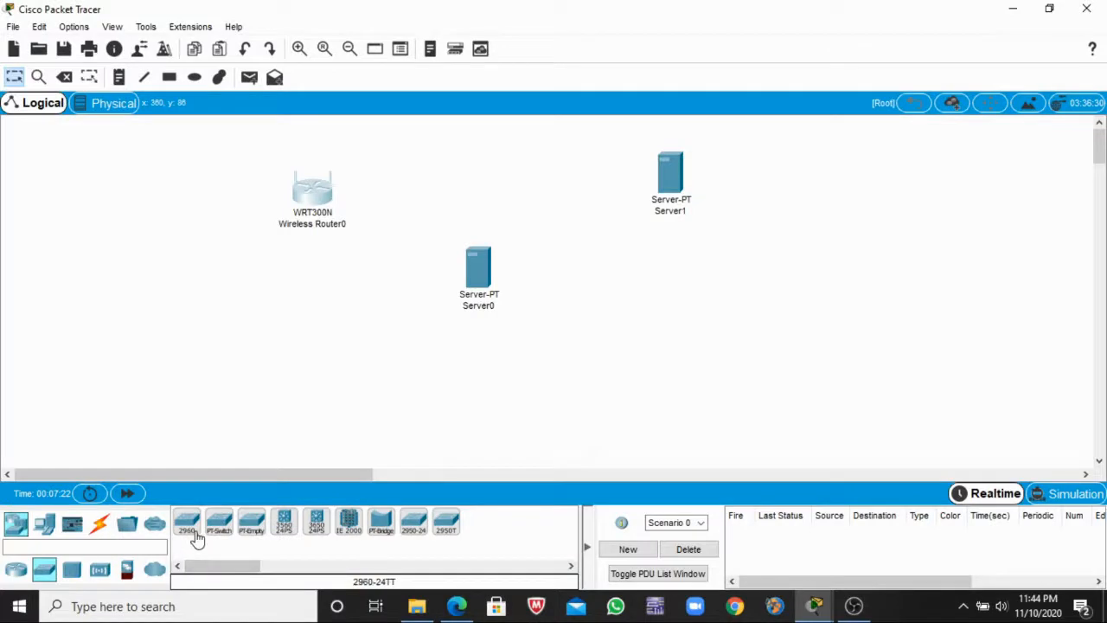
pyautogui.click(190, 529)
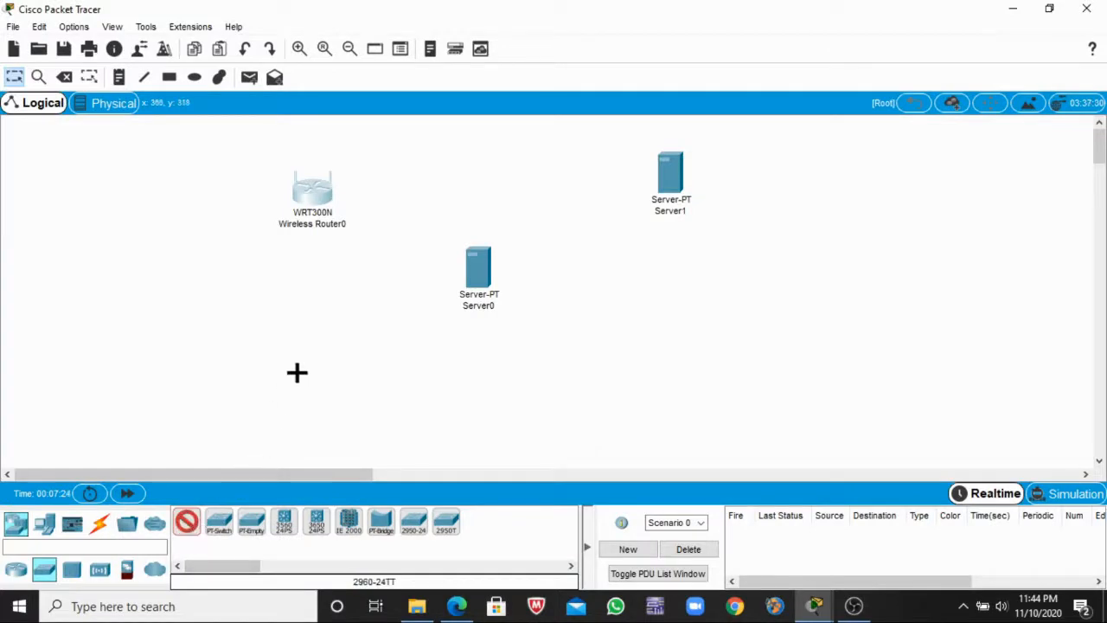
pyautogui.click(304, 304)
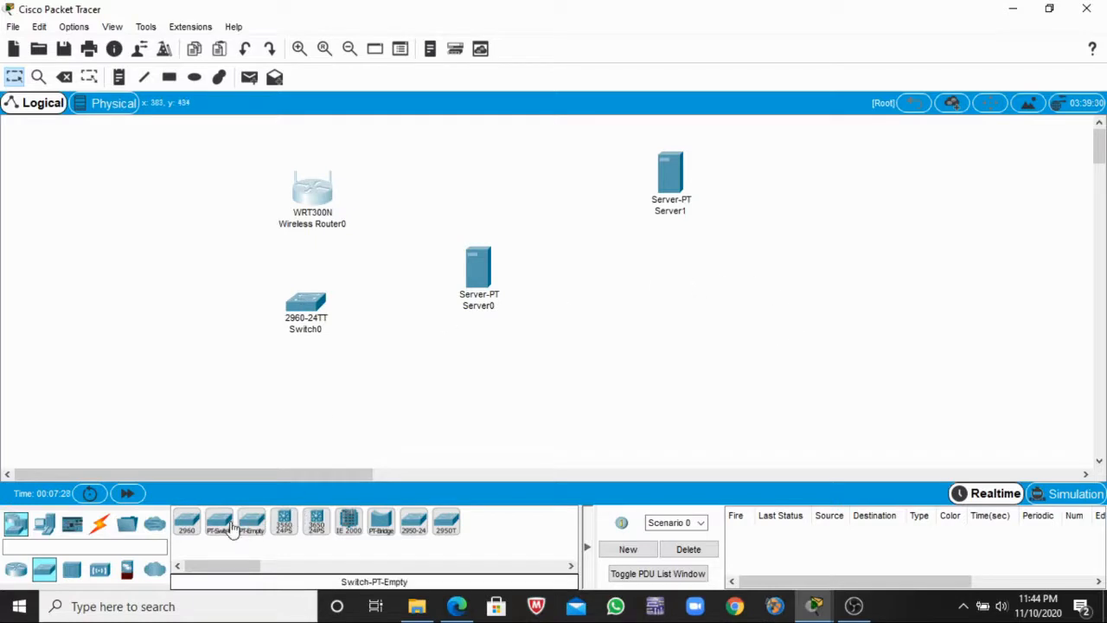
pyautogui.click(188, 525)
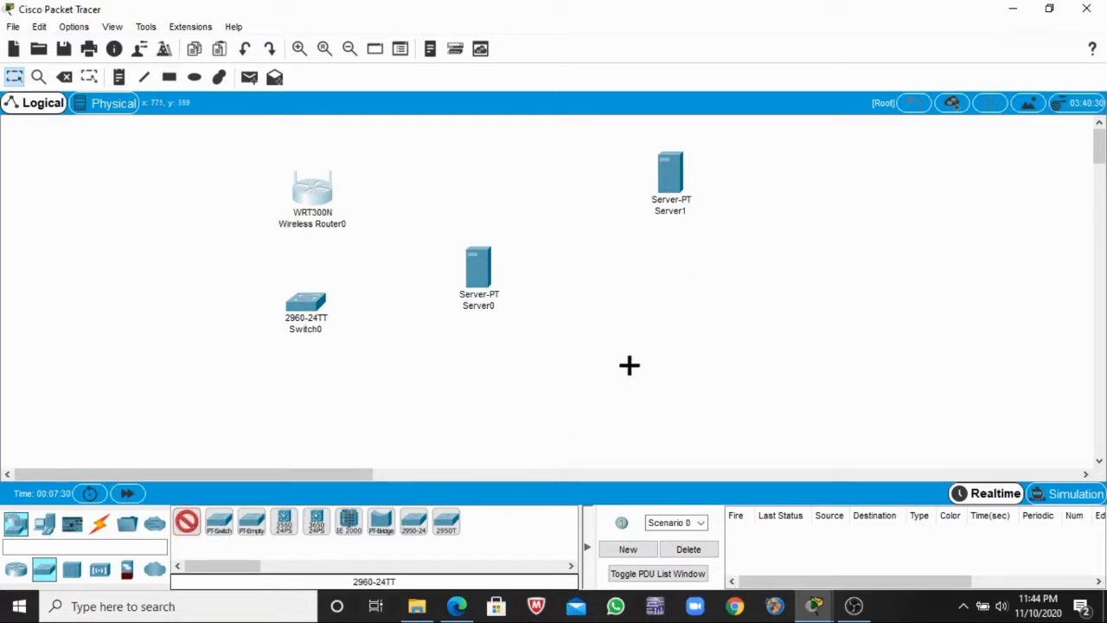
pyautogui.click(675, 277)
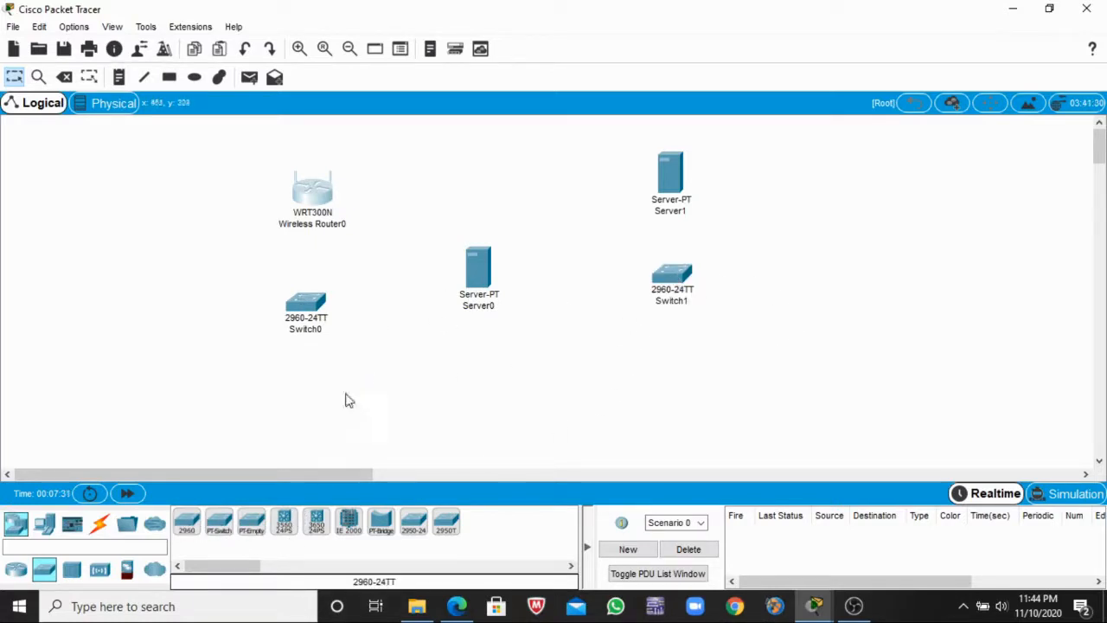
# - Consult the PDF device list, then place seven PC-PT computers in a row below Switch0 in Packet Tracer
pyautogui.click(459, 615)
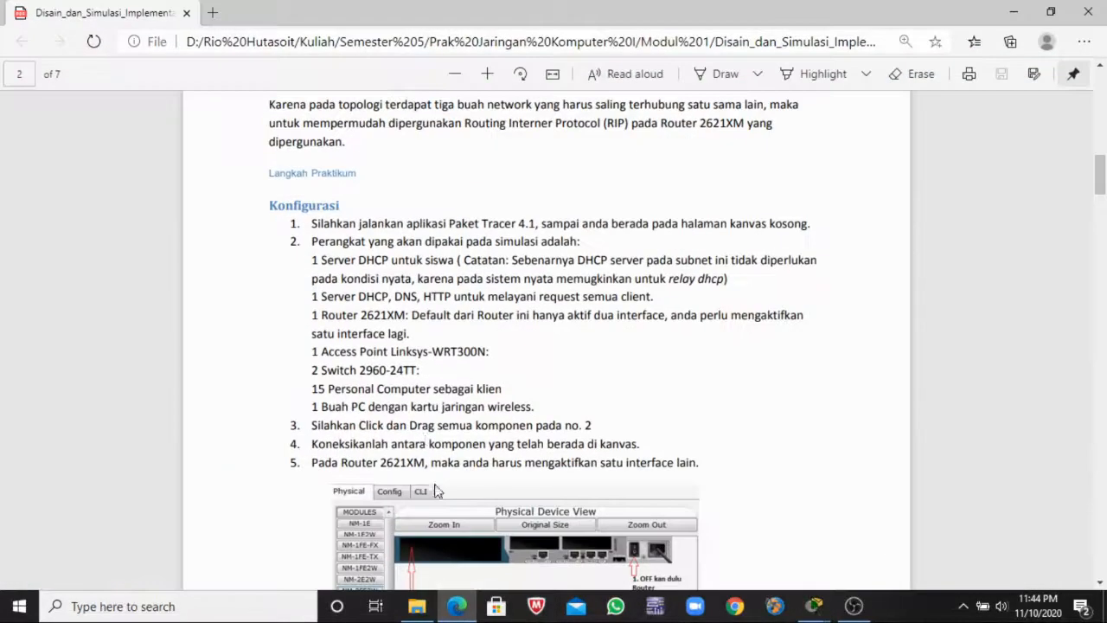
pyautogui.scroll(-2, 437, 457)
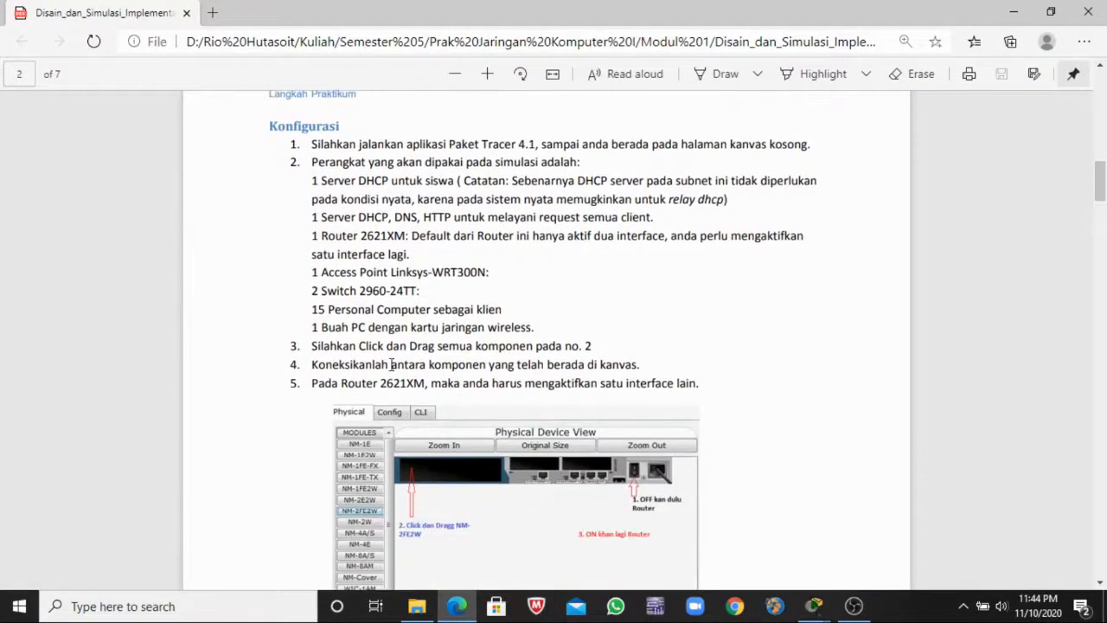
pyautogui.click(468, 609)
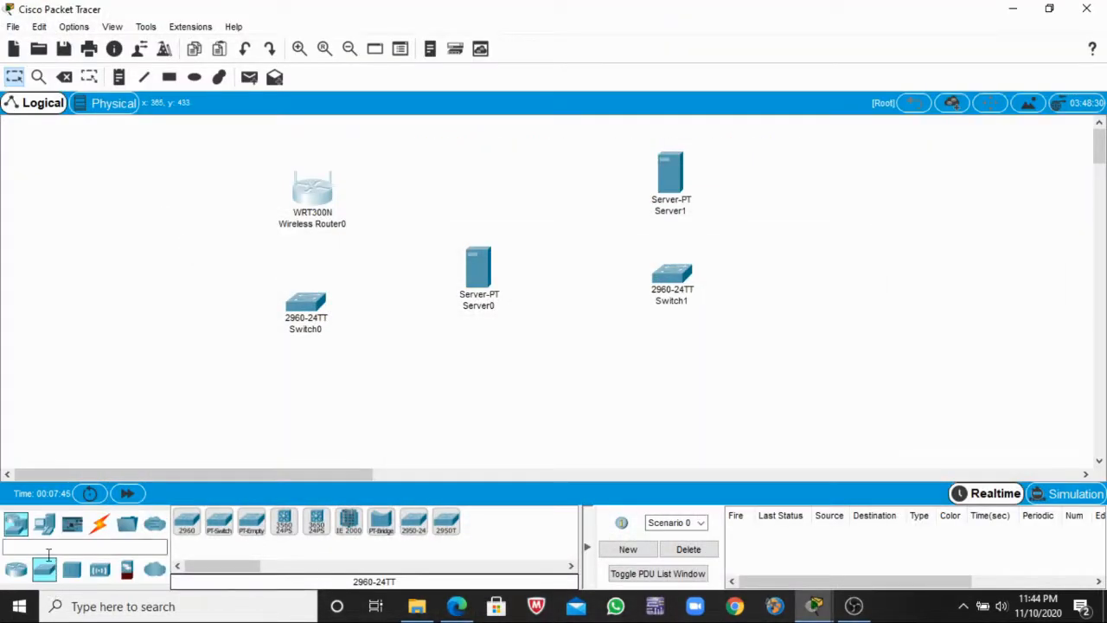
pyautogui.click(45, 530)
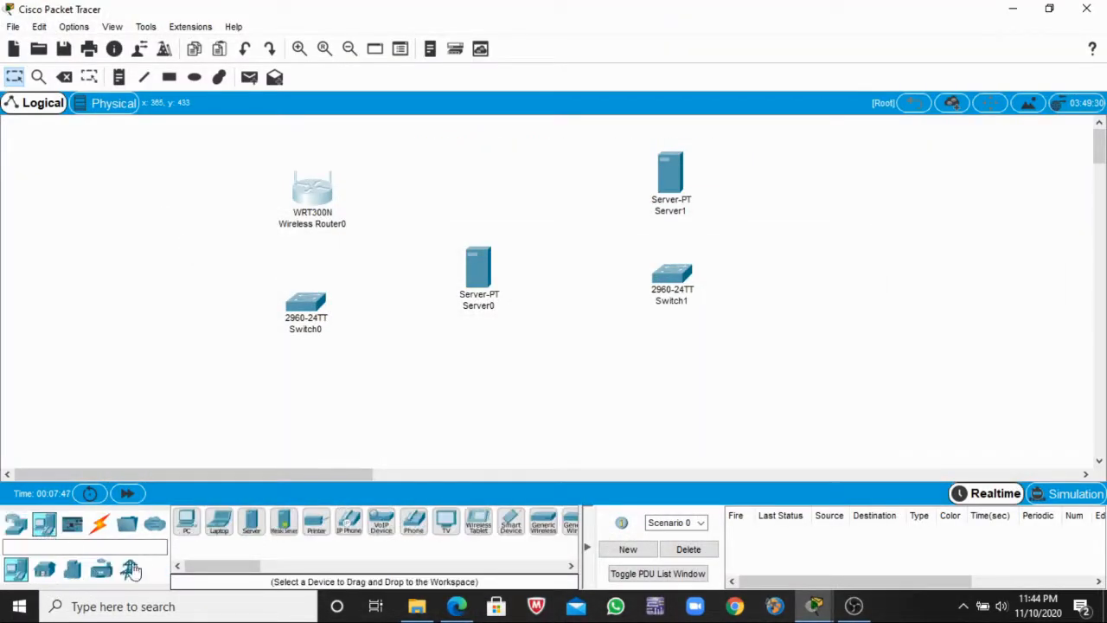
pyautogui.scroll(-1, 215, 445)
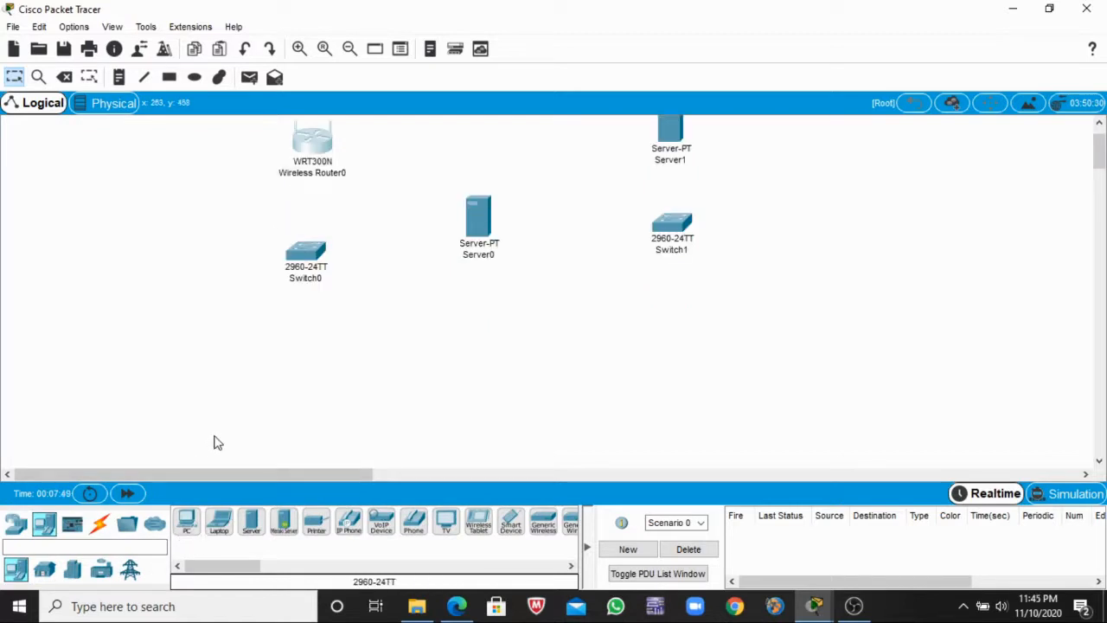
pyautogui.click(186, 522)
pyautogui.click(104, 365)
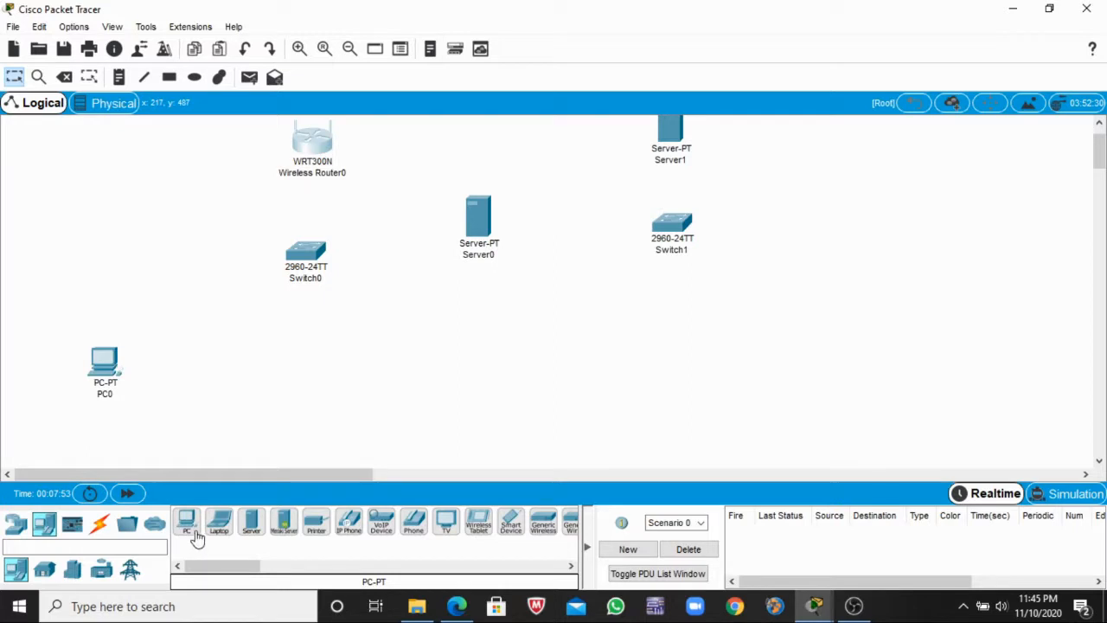
pyautogui.click(187, 522)
pyautogui.click(180, 370)
pyautogui.click(187, 521)
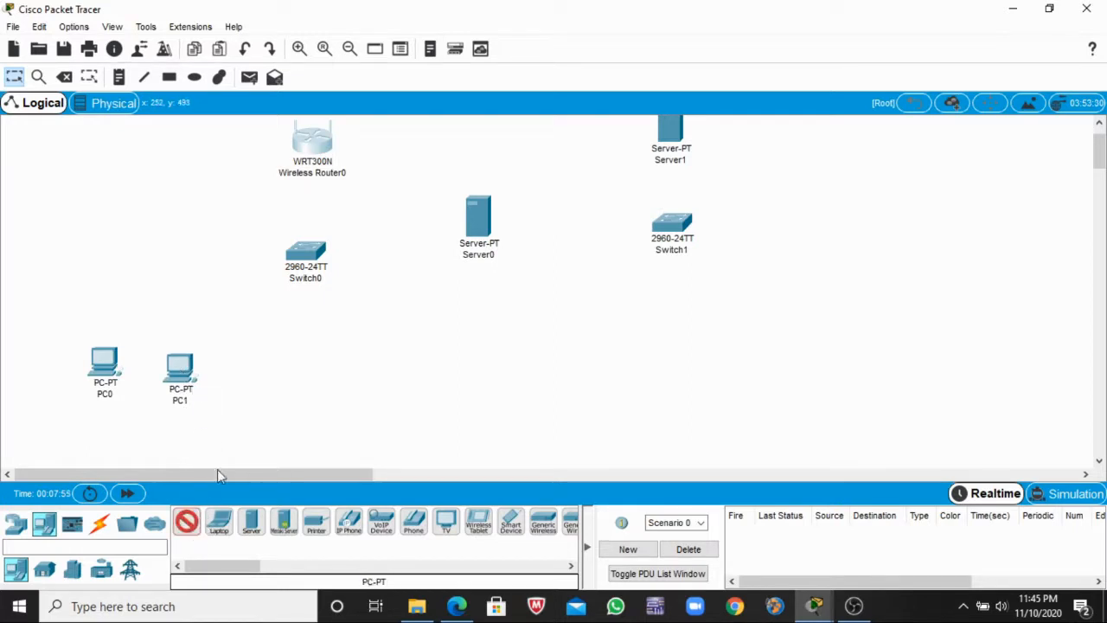
pyautogui.click(242, 373)
pyautogui.click(187, 522)
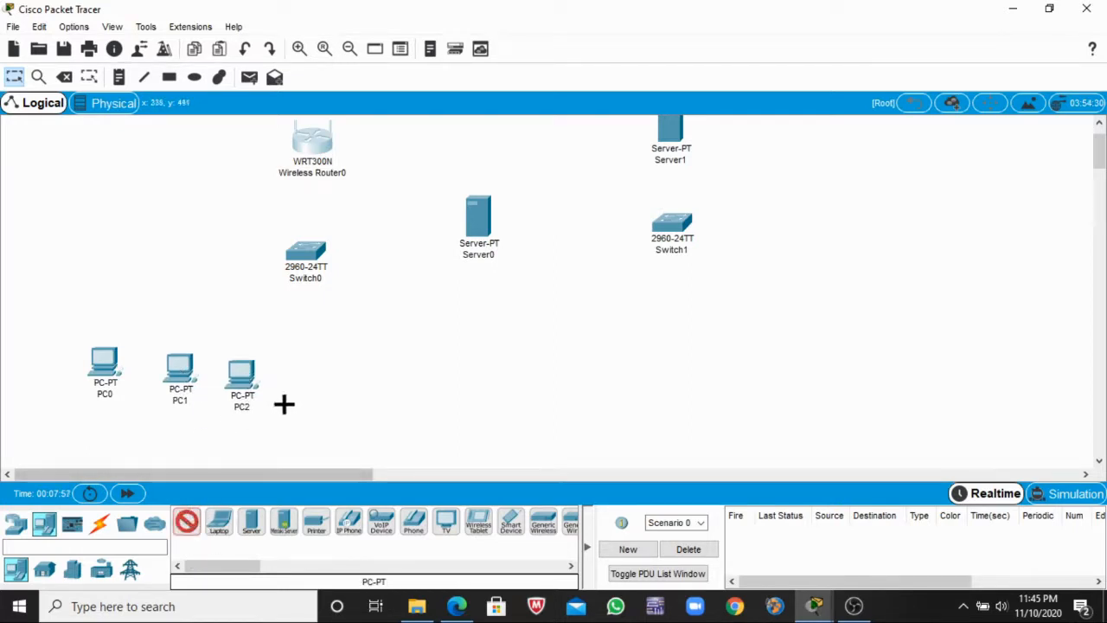
pyautogui.click(300, 376)
pyautogui.click(186, 522)
pyautogui.click(353, 378)
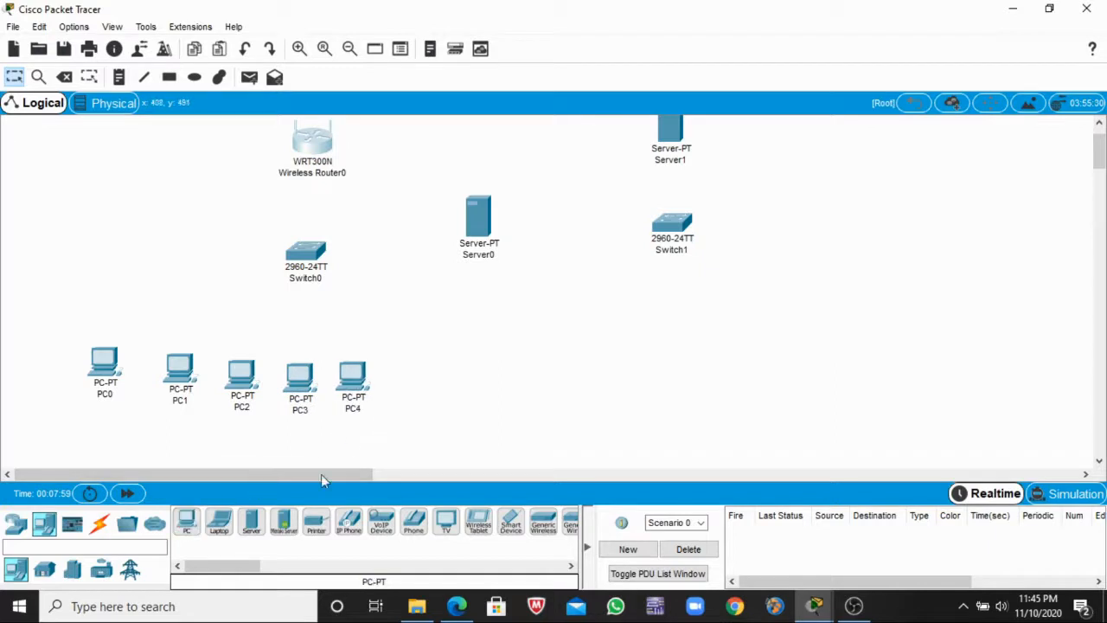
pyautogui.click(187, 522)
pyautogui.click(438, 390)
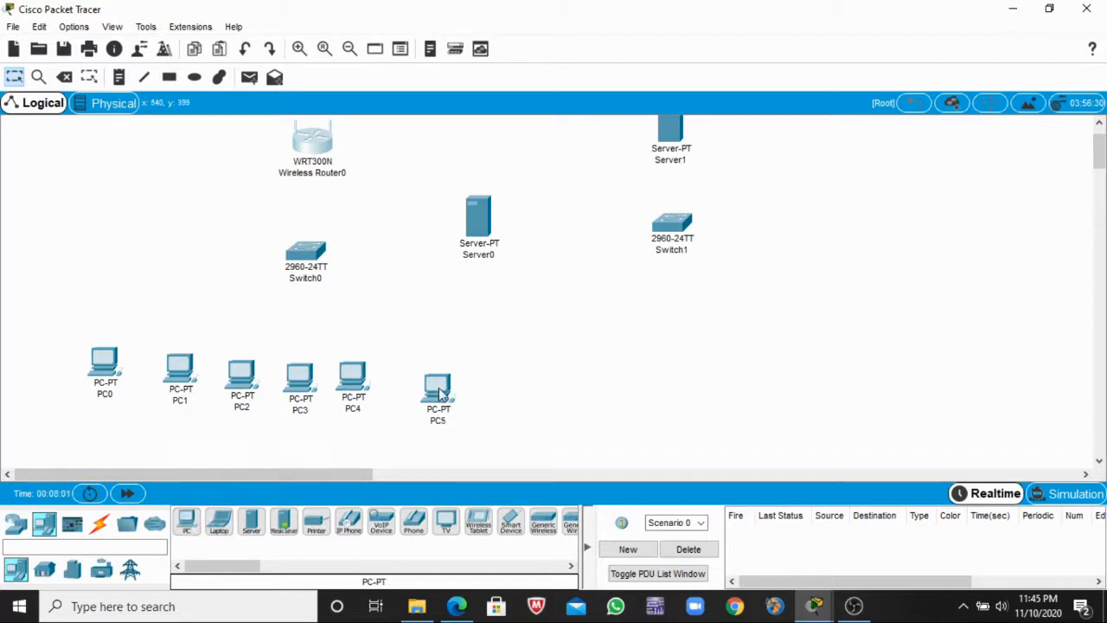
pyautogui.click(197, 530)
pyautogui.click(525, 389)
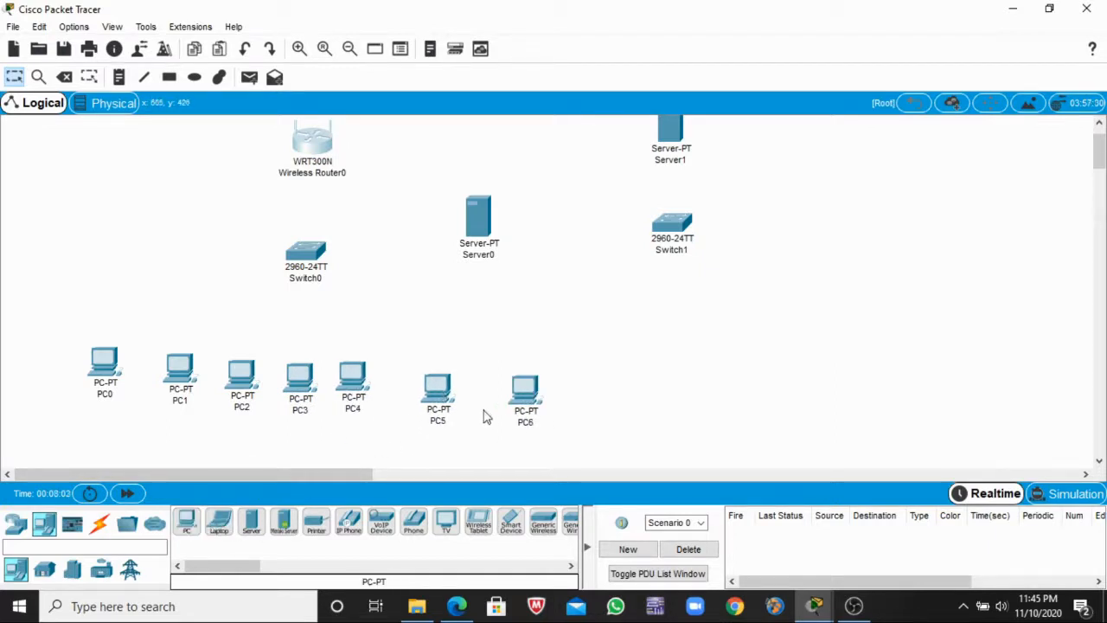
# - Move PC5 and PC6 closer to the other computers so the upper row is more evenly spaced
pyautogui.click(437, 390)
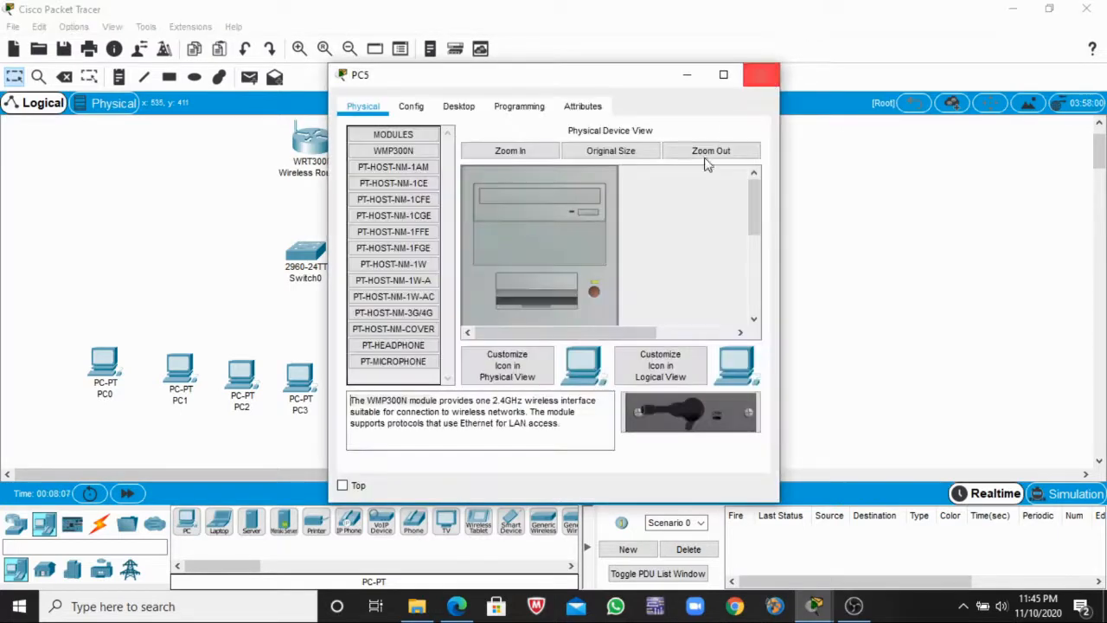
pyautogui.click(764, 77)
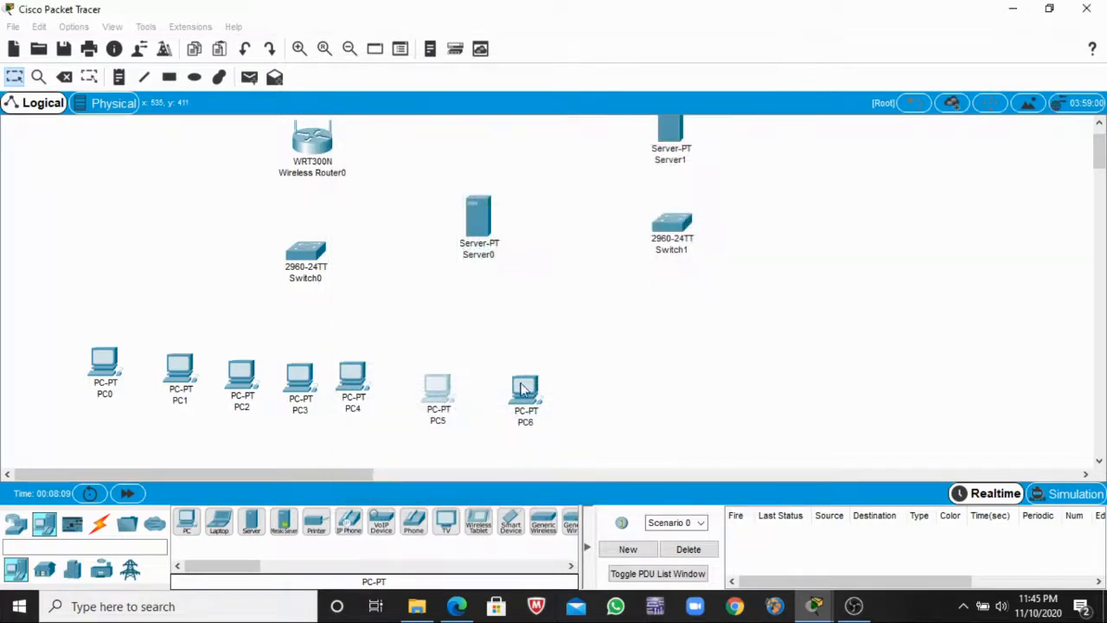
pyautogui.moveTo(446, 394); pyautogui.dragTo(424, 384)
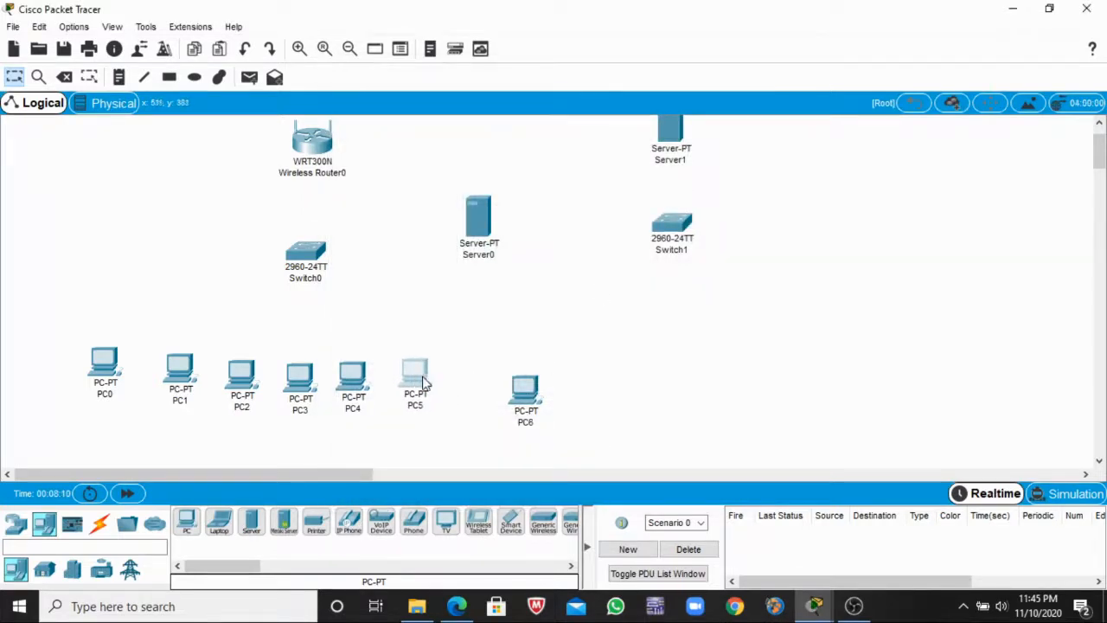
pyautogui.doubleClick(519, 385)
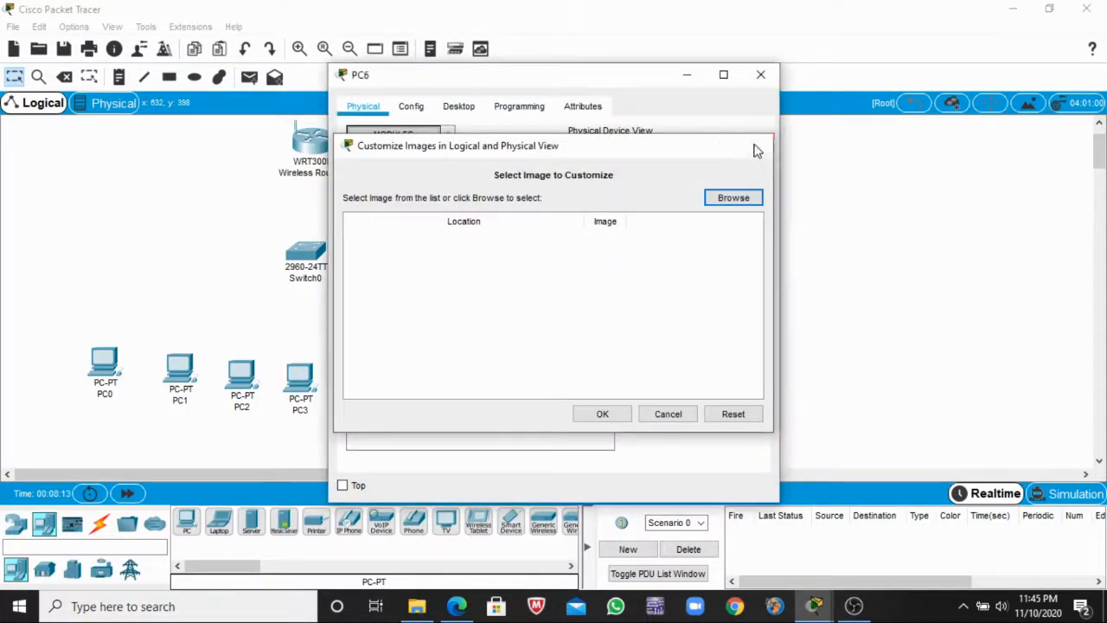
pyautogui.click(754, 145)
pyautogui.click(761, 74)
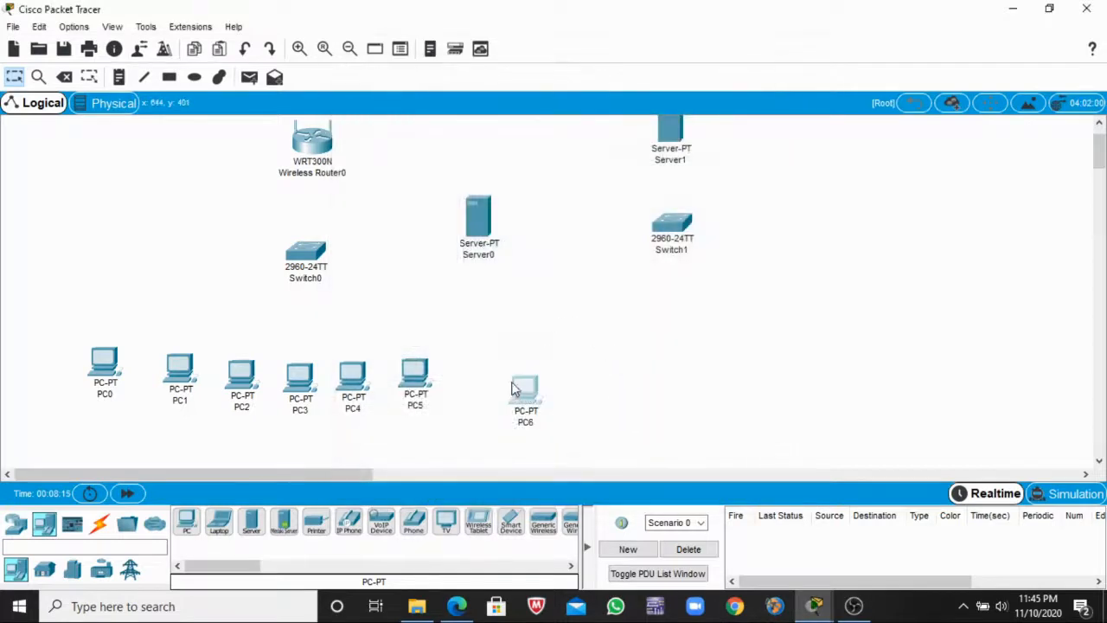
pyautogui.doubleClick(525, 388)
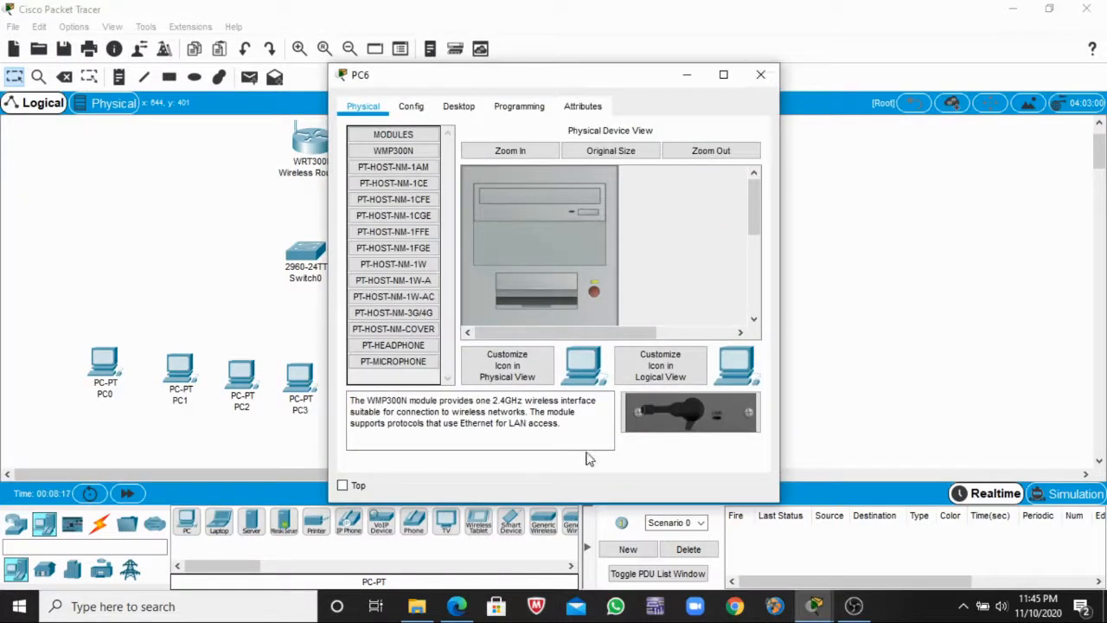
pyautogui.click(767, 81)
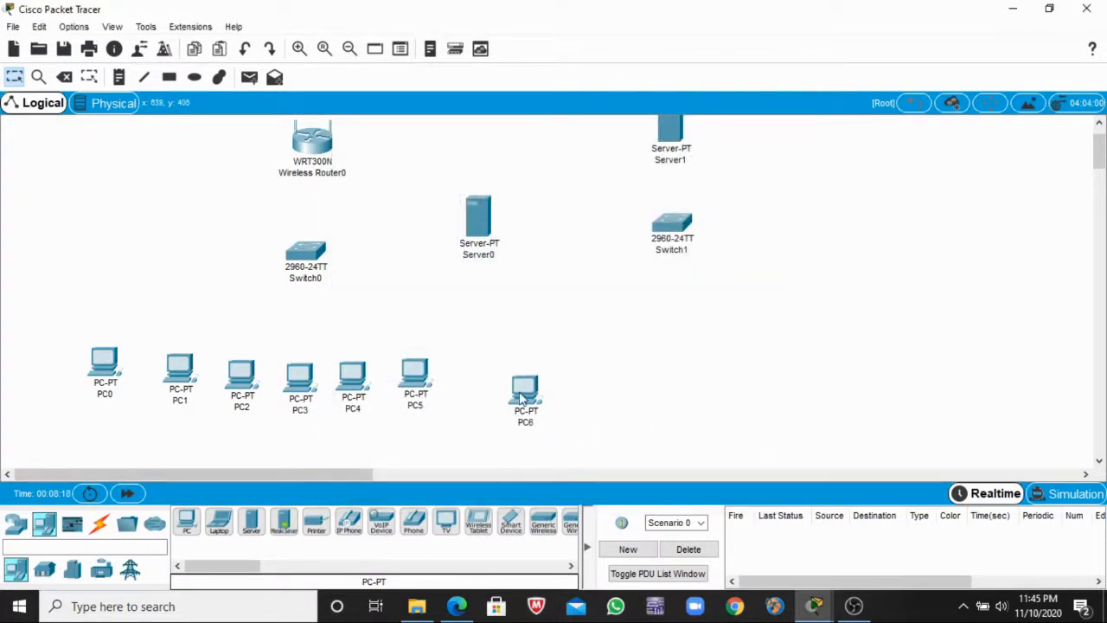
pyautogui.moveTo(525, 397); pyautogui.dragTo(490, 380)
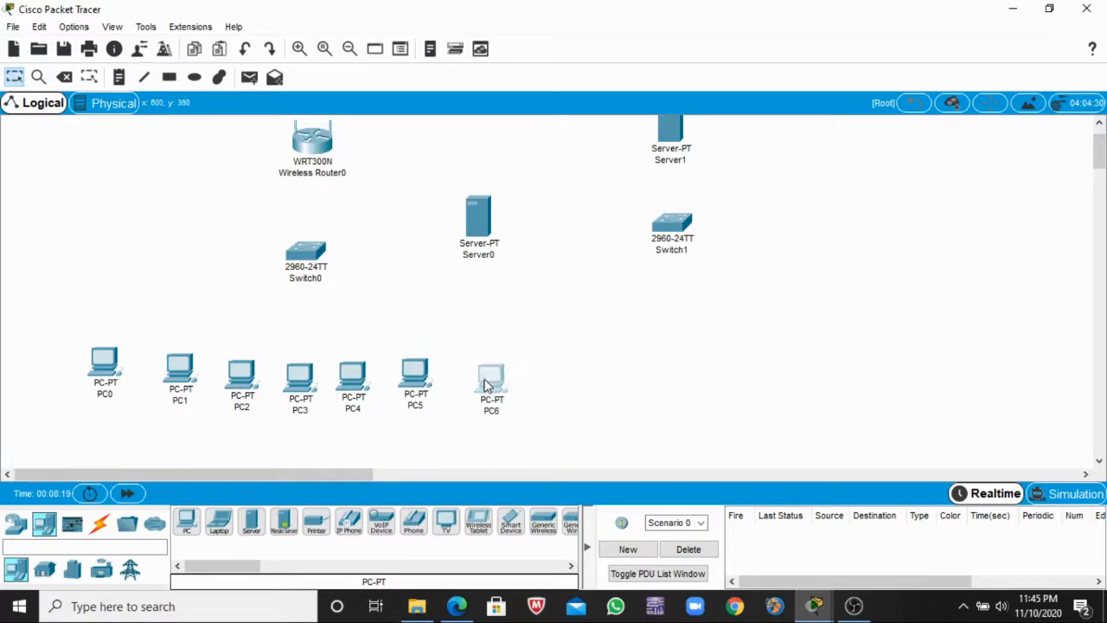
# - Place eight more PC-PT computers in a second row beneath the first row of PCs
pyautogui.click(185, 524)
pyautogui.click(118, 445)
pyautogui.keyDown('ctrl'); pyautogui.click(185, 525); pyautogui.keyUp('ctrl')
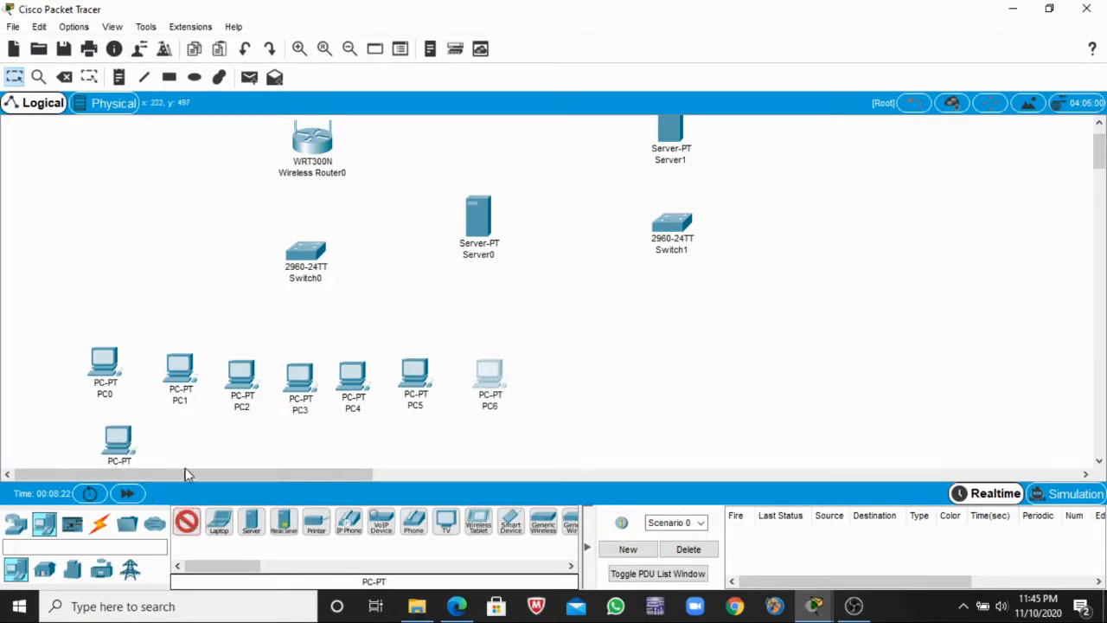
pyautogui.click(176, 437)
pyautogui.click(219, 445)
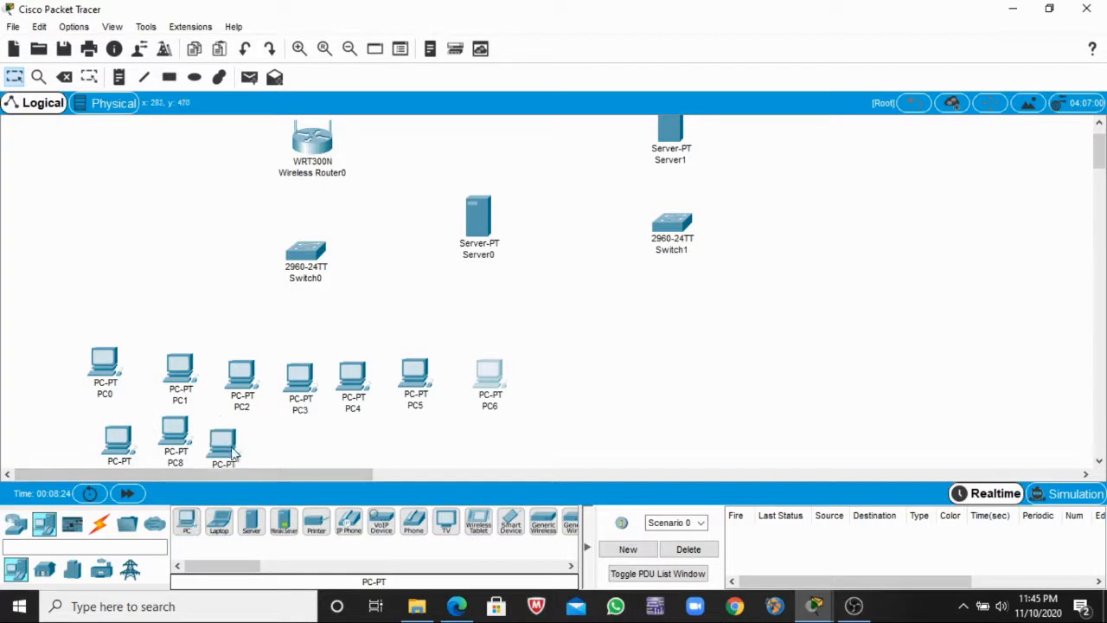
pyautogui.click(188, 524)
pyautogui.click(292, 443)
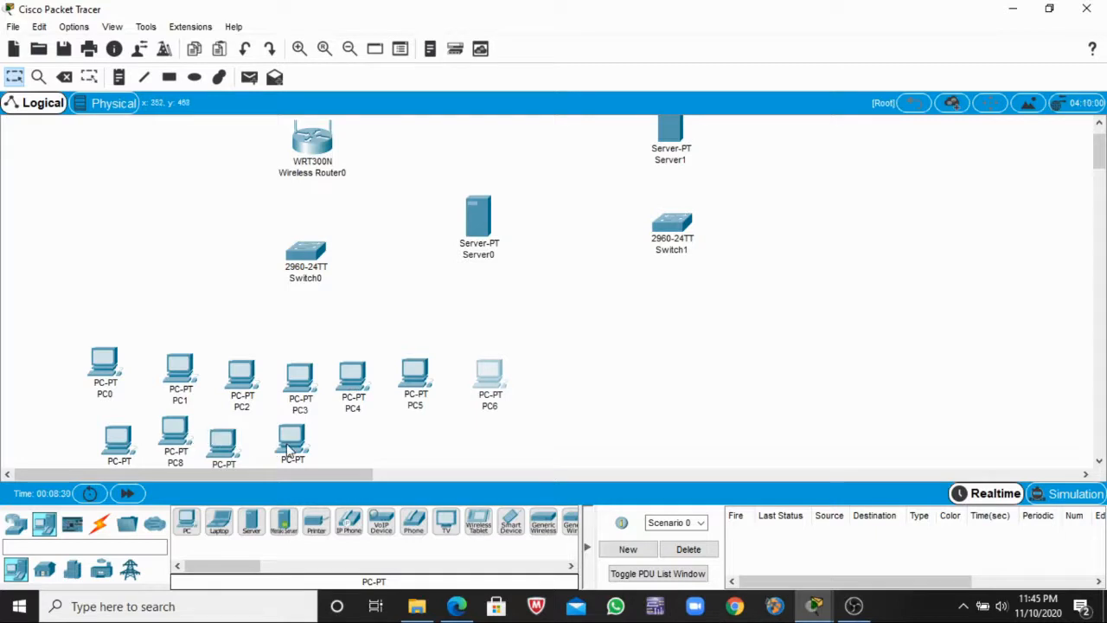
pyautogui.click(186, 523)
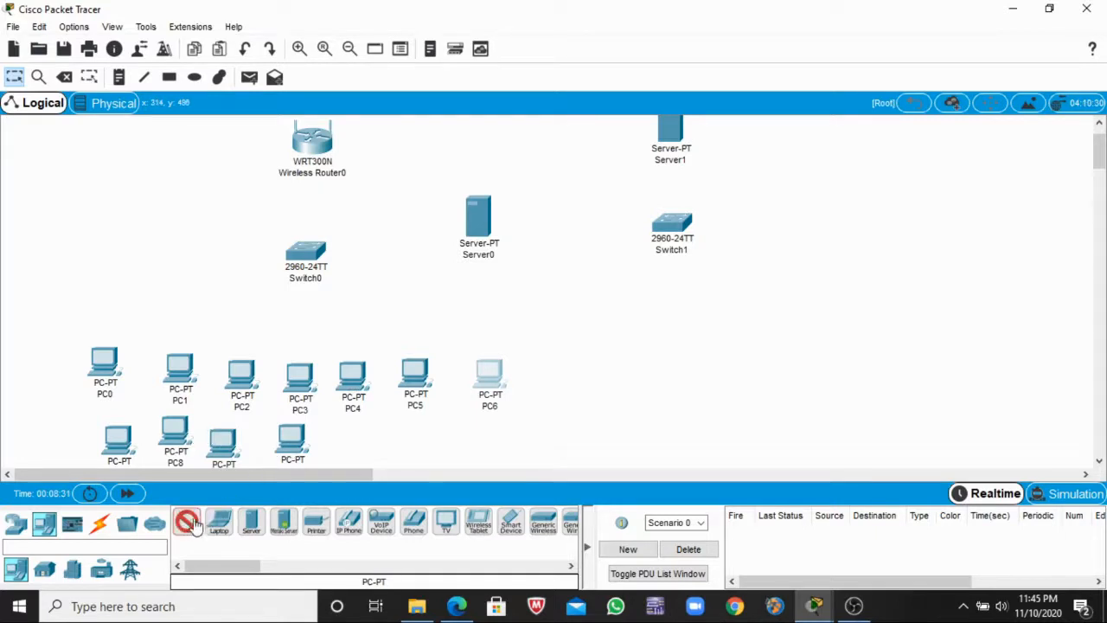
pyautogui.click(352, 443)
pyautogui.click(187, 523)
pyautogui.click(416, 451)
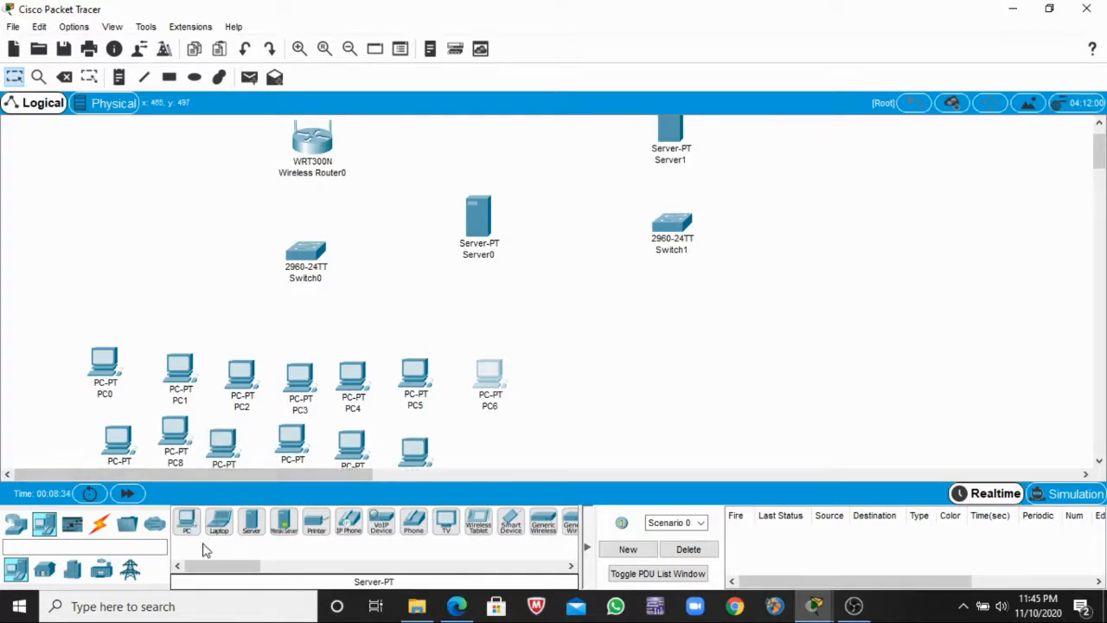
pyautogui.click(187, 524)
pyautogui.click(458, 442)
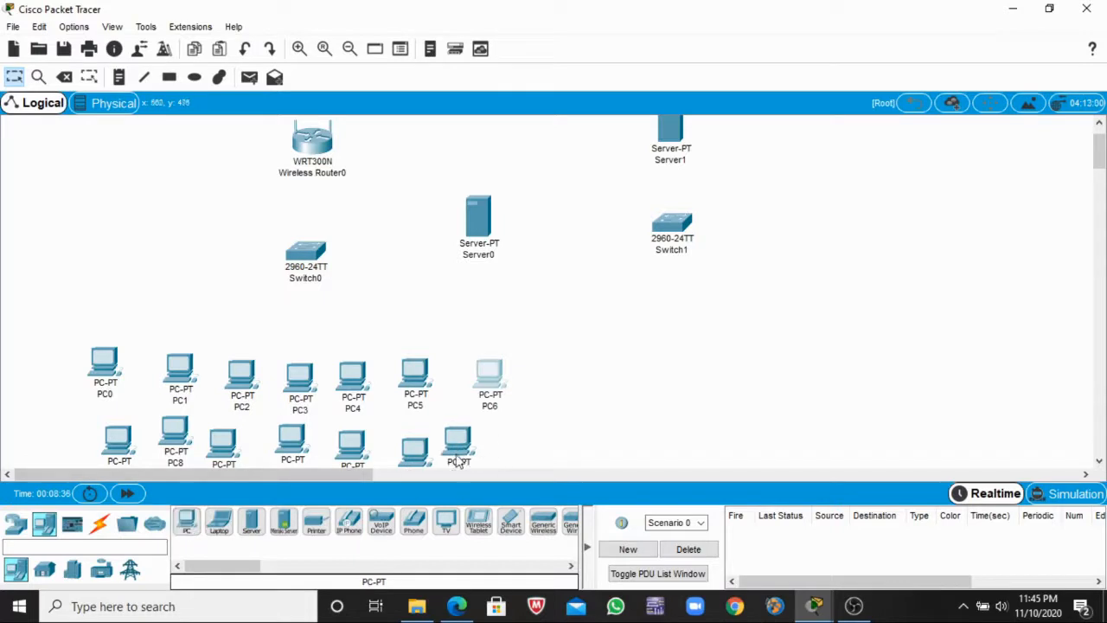
pyautogui.click(187, 524)
pyautogui.click(514, 445)
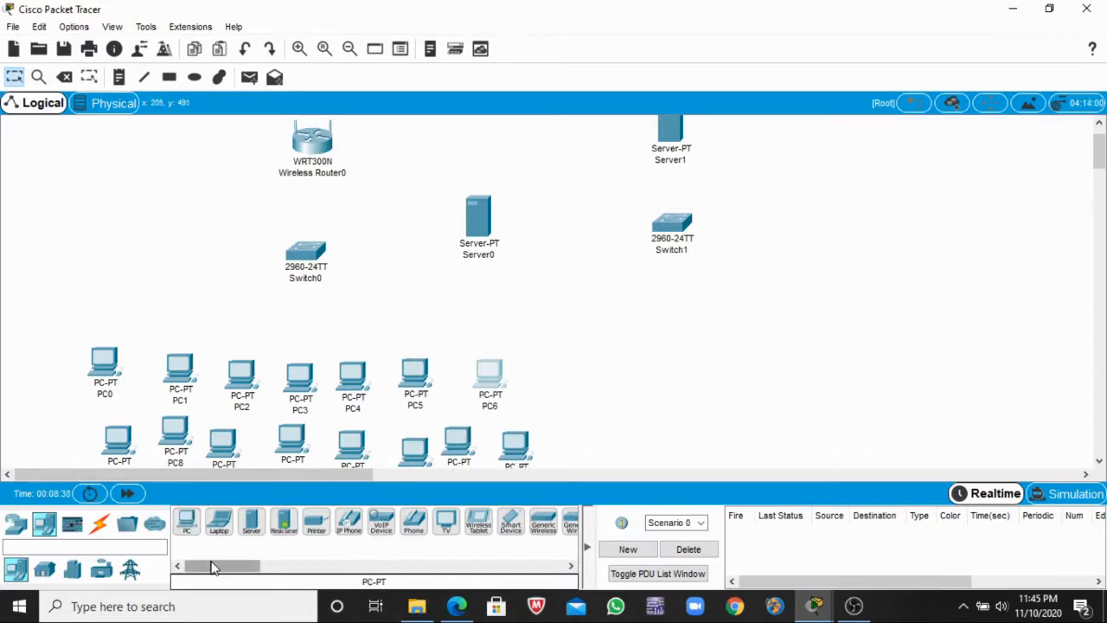
# - Place one more PC-PT on its own to the left of Wireless Router0
pyautogui.click(187, 523)
pyautogui.click(94, 152)
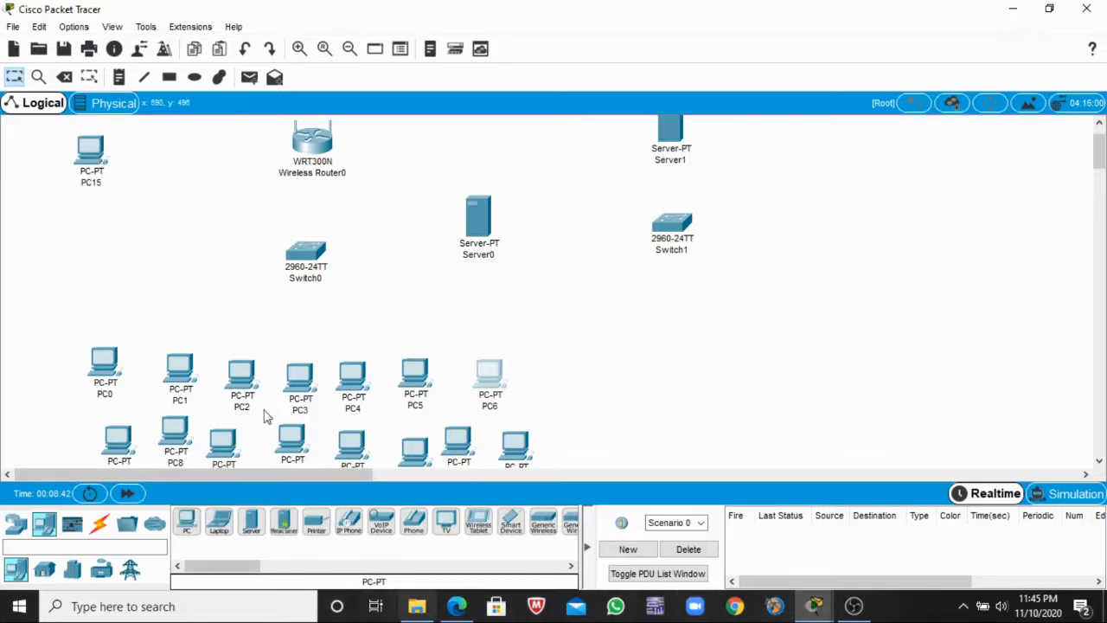
pyautogui.scroll(-2, 871, 379)
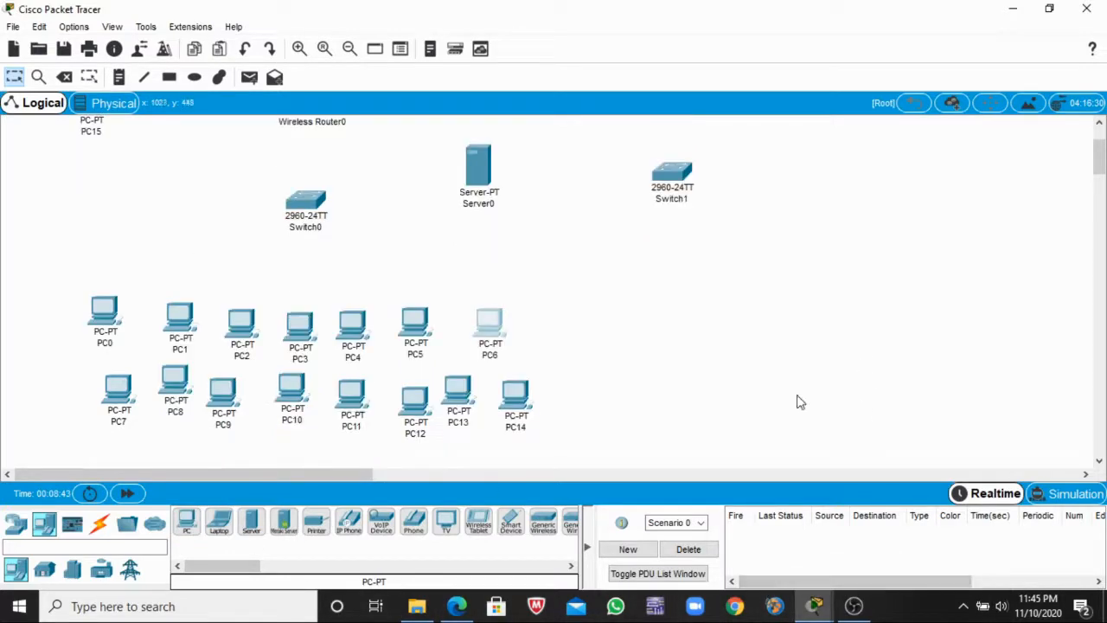
# - Shift PC1 slightly to the left within the upper row of computers
pyautogui.click(178, 322)
pyautogui.click(208, 281)
pyautogui.moveTo(189, 312); pyautogui.dragTo(181, 311)
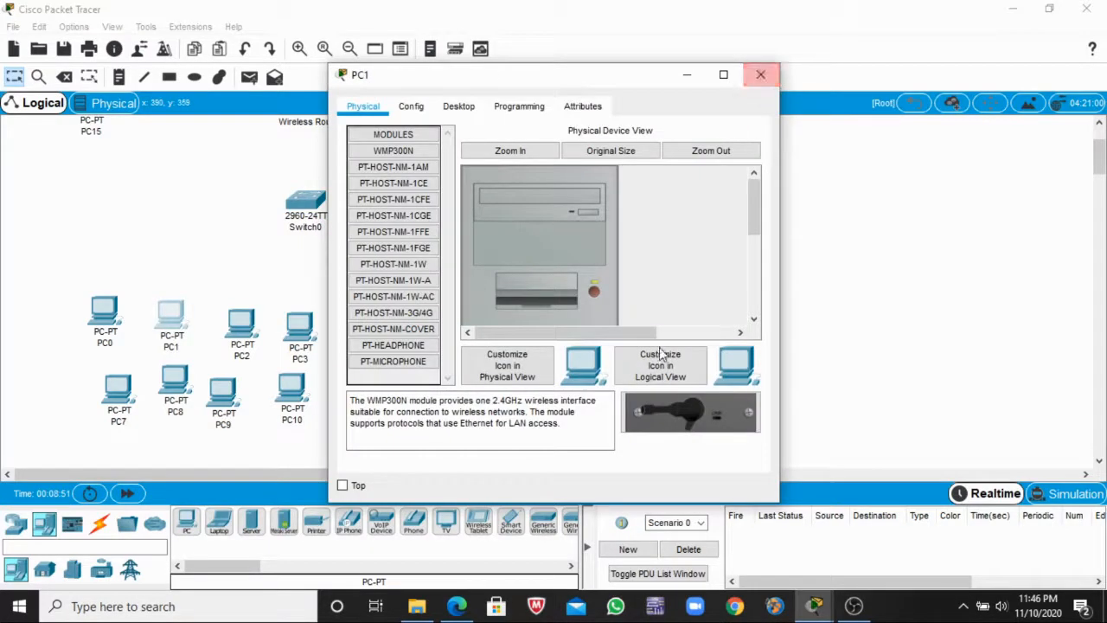
pyautogui.click(761, 75)
# - Check the device list in the PDF module and look through the device categories for the router that is still missing
pyautogui.click(452, 608)
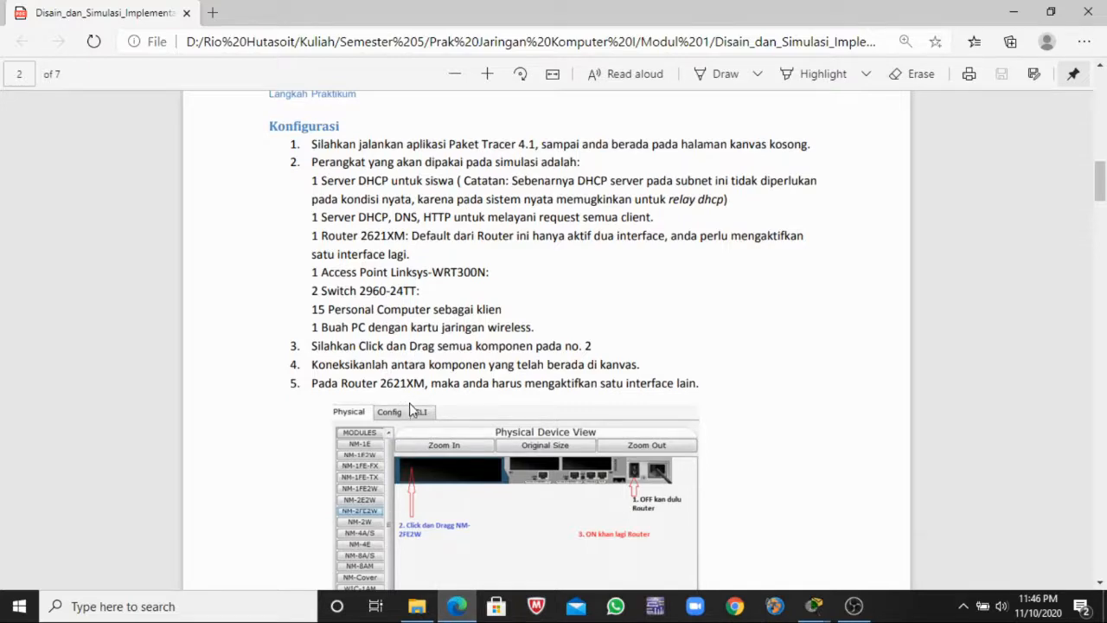
pyautogui.click(457, 606)
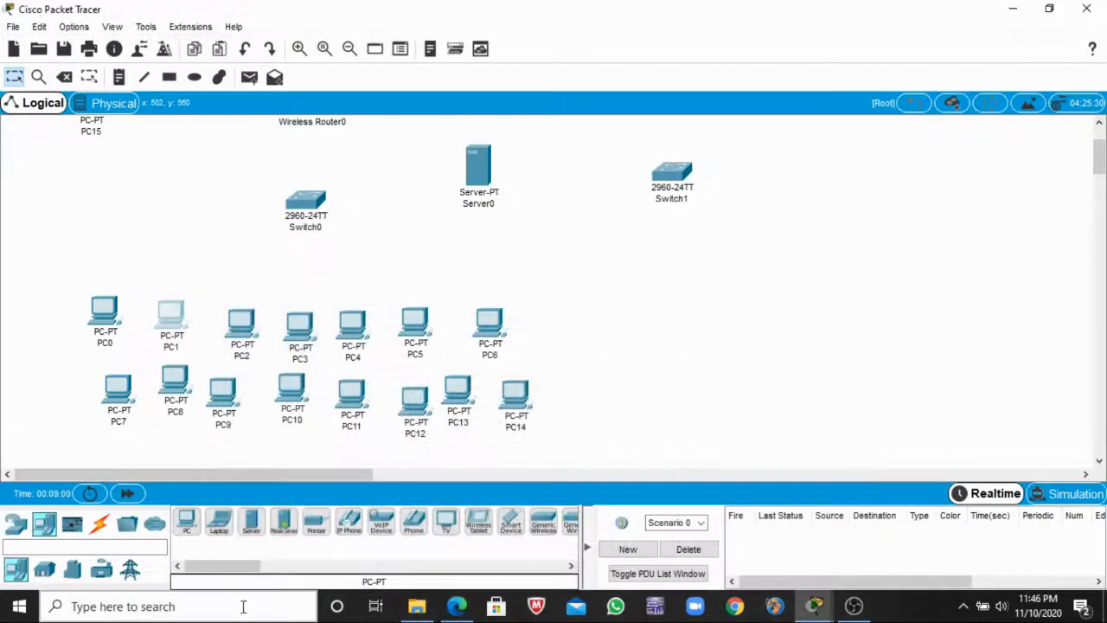
pyautogui.click(21, 530)
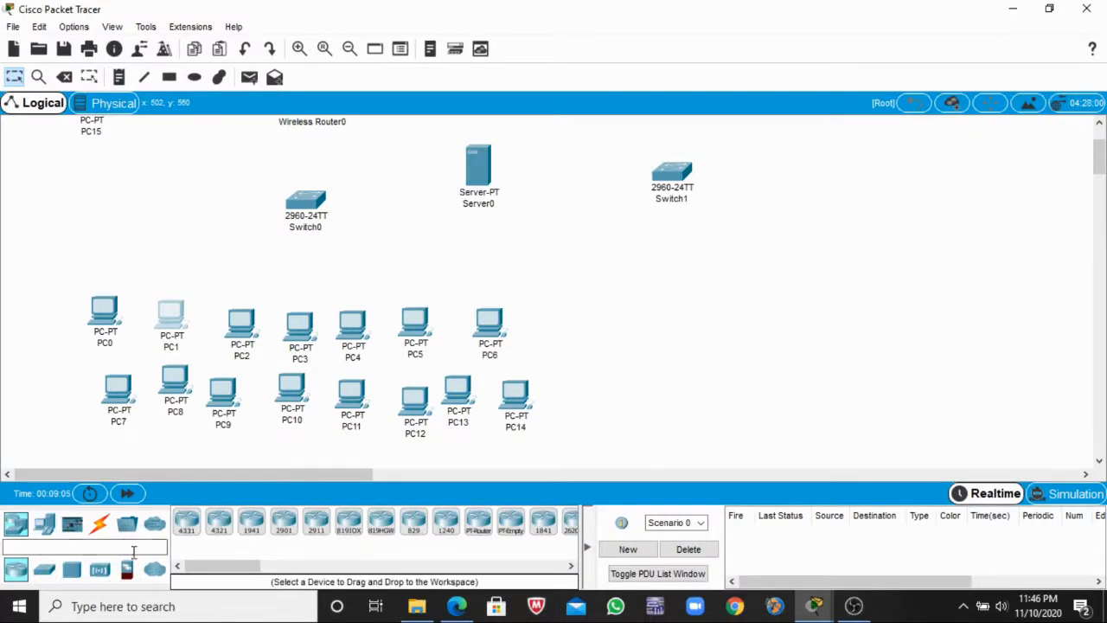
pyautogui.click(46, 525)
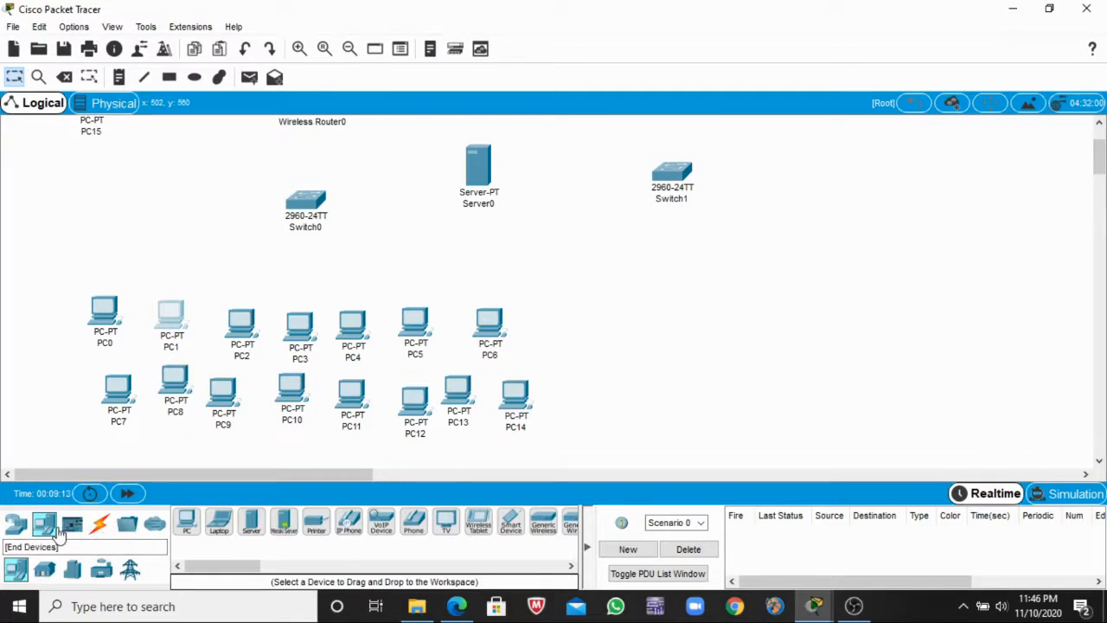
pyautogui.click(19, 528)
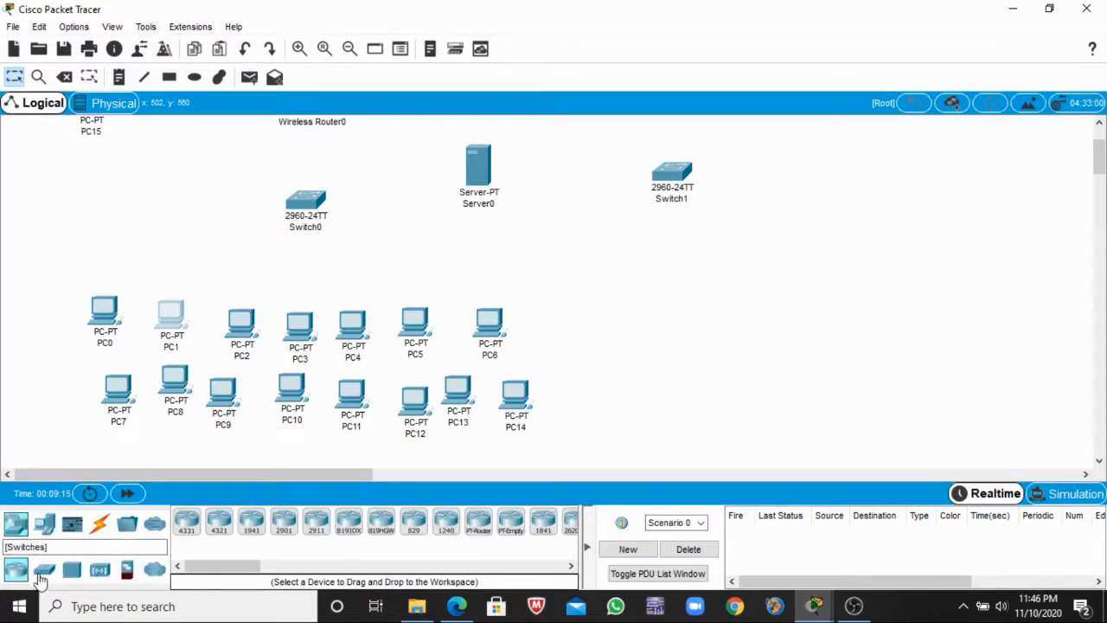
pyautogui.click(43, 573)
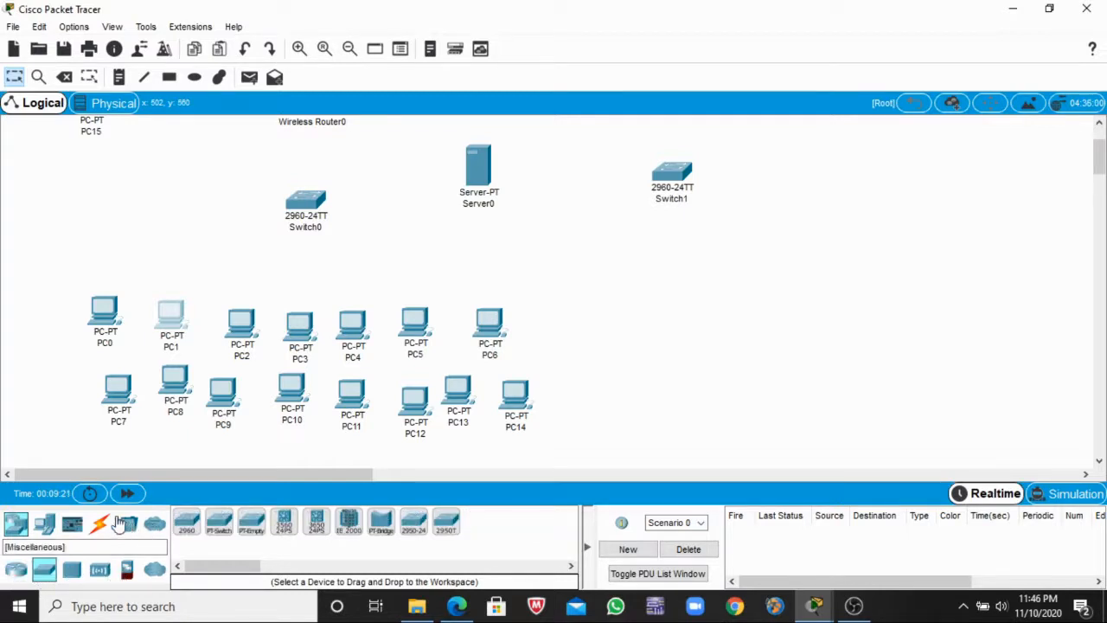
pyautogui.click(70, 524)
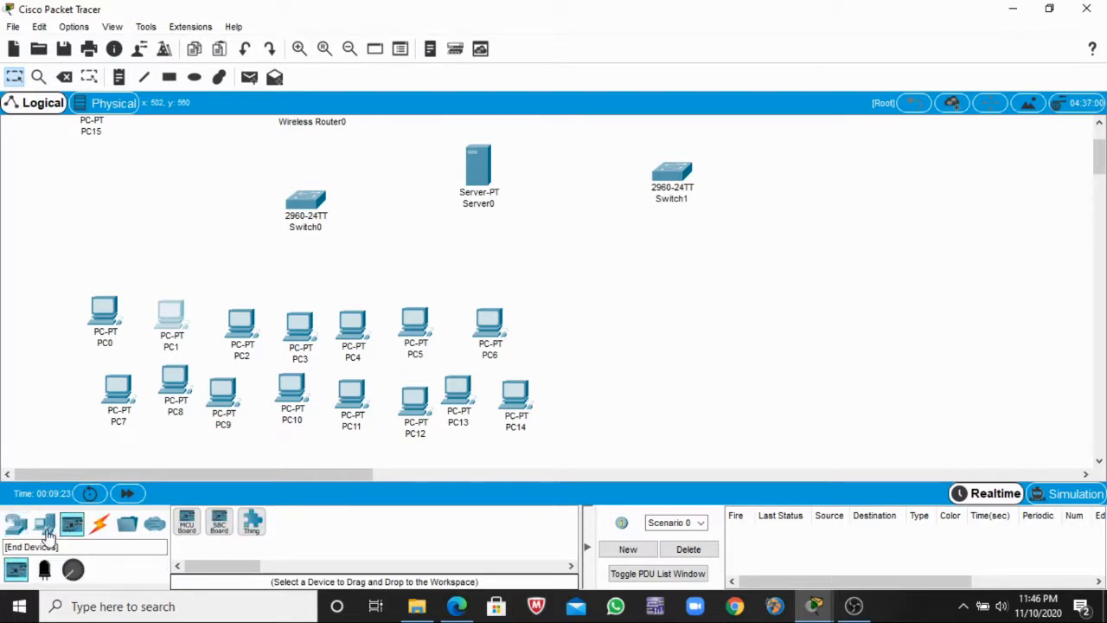
pyautogui.click(44, 524)
pyautogui.click(48, 573)
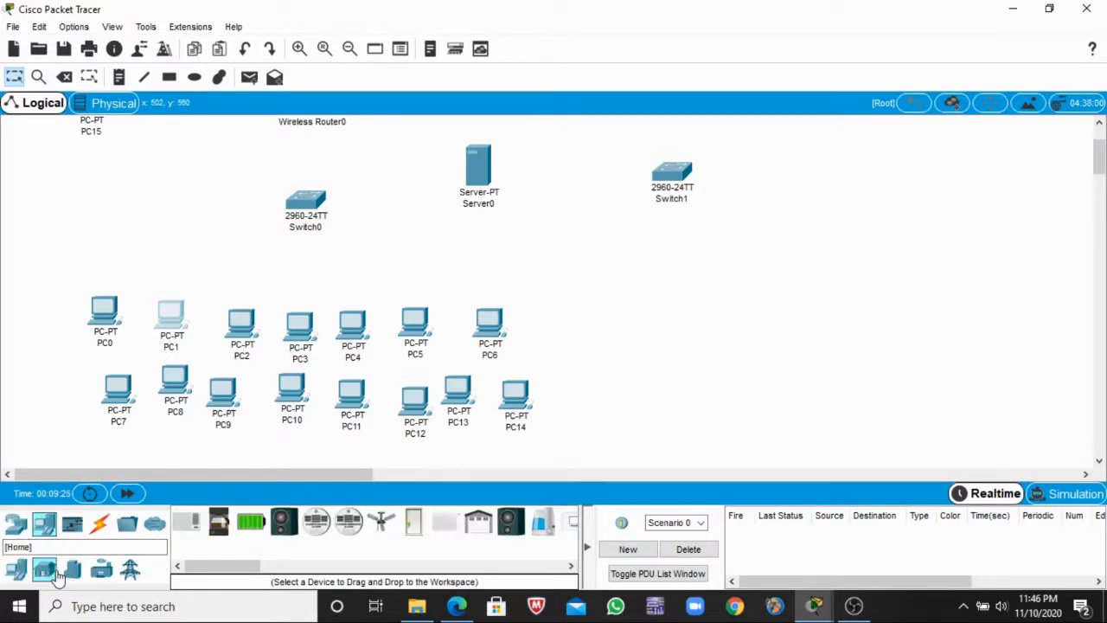
# - Place a 2621XM router on the canvas between Server0 and Switch1
pyautogui.click(19, 526)
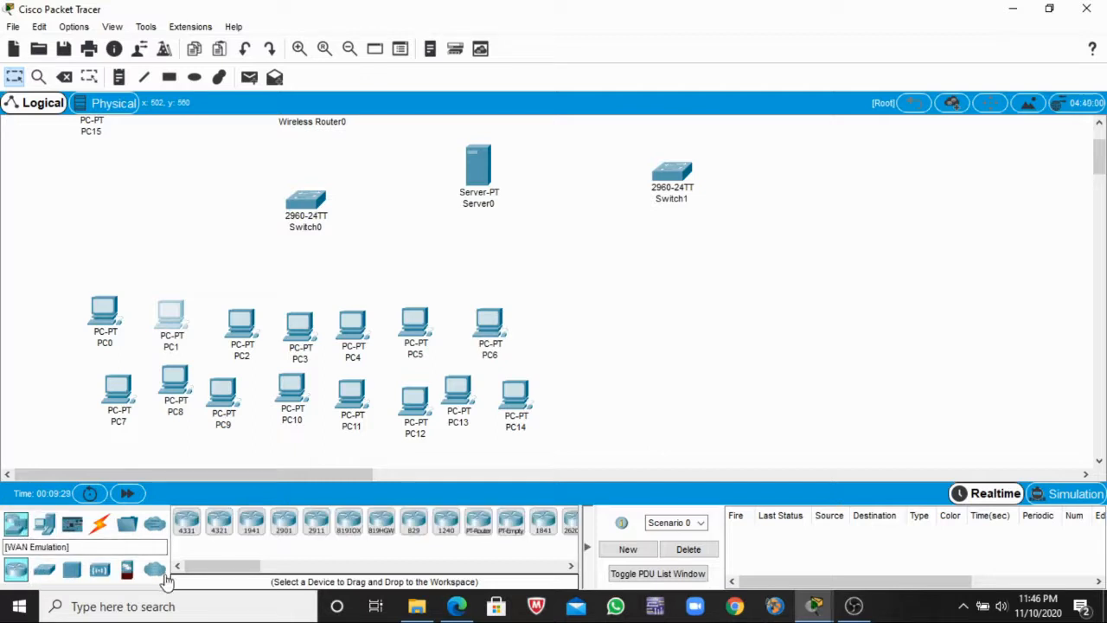
pyautogui.moveTo(240, 566); pyautogui.dragTo(299, 566)
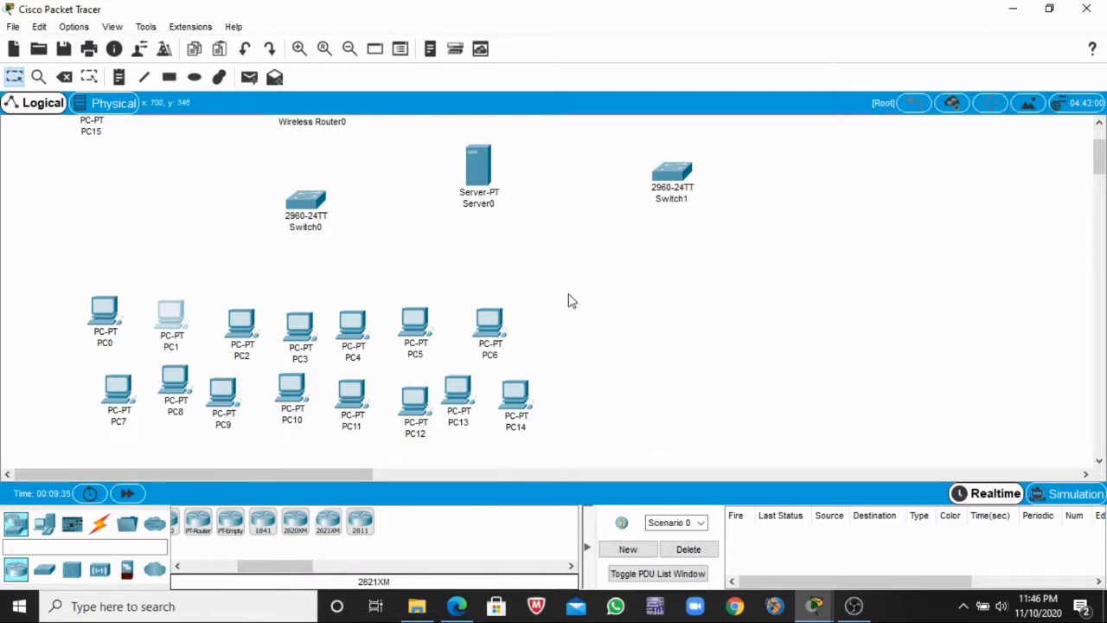
pyautogui.scroll(2, 571, 200)
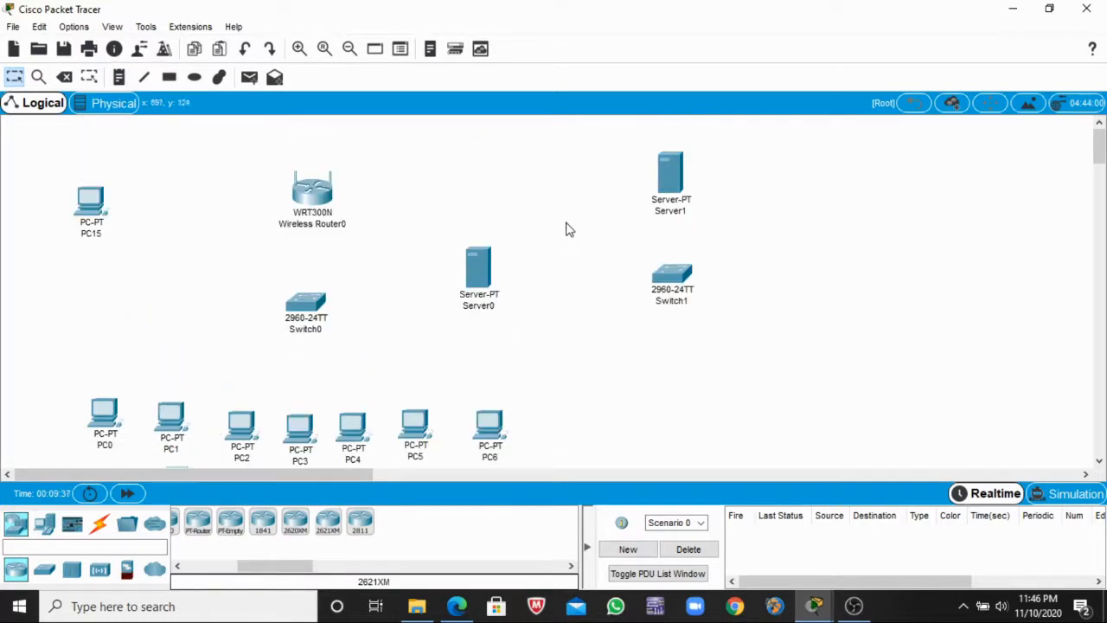
pyautogui.click(328, 529)
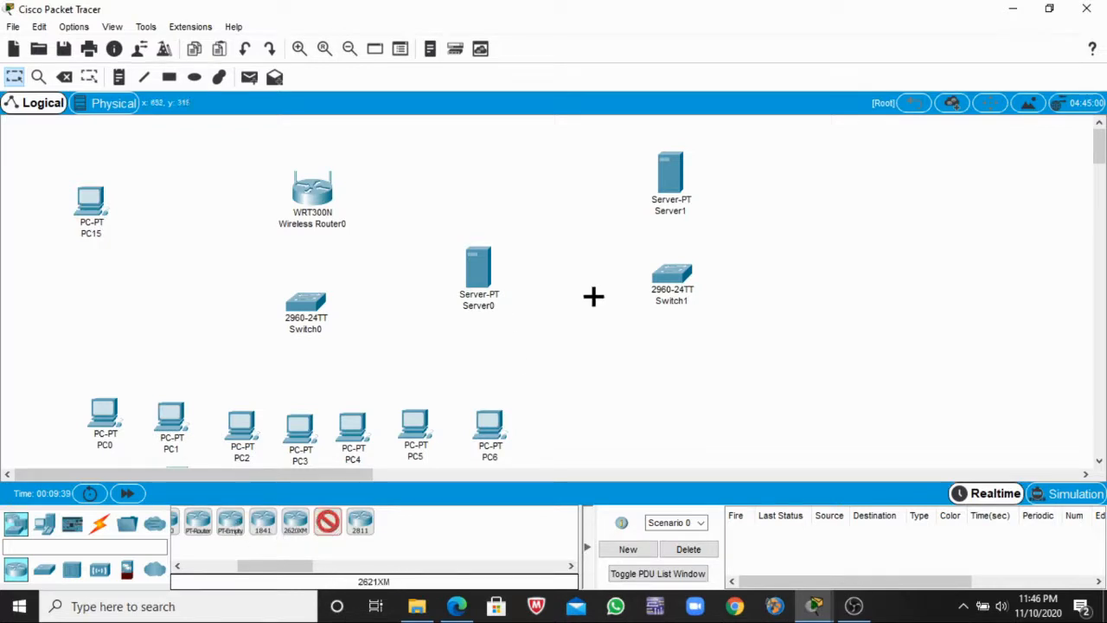
pyautogui.click(571, 230)
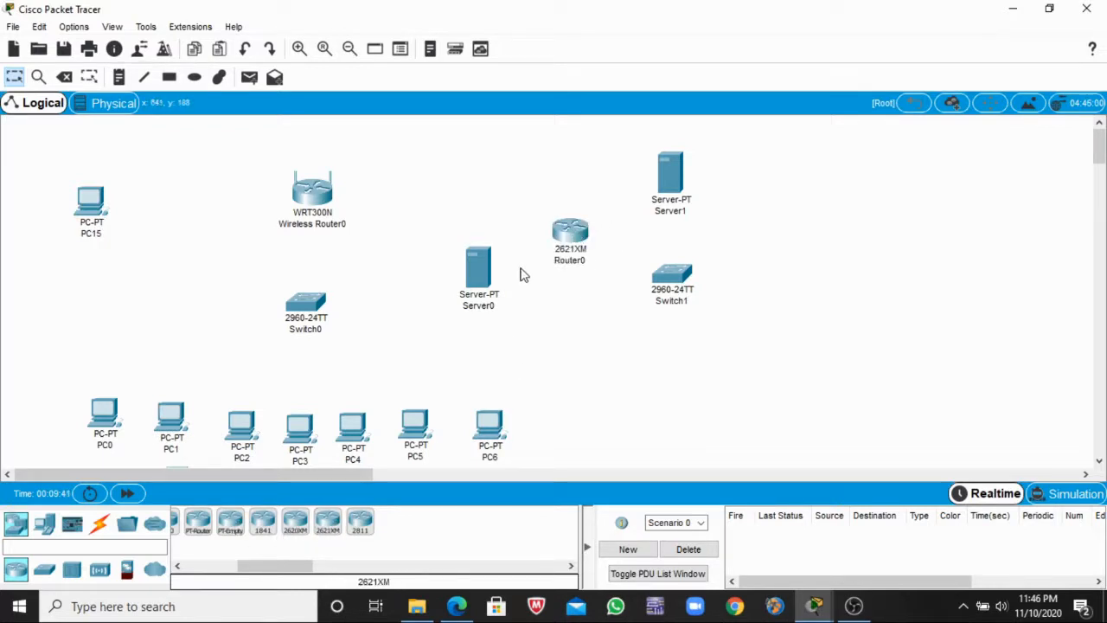
# - Rearrange the devices so Router0 sits above Server0, and Server1 and Switch1 stand further out, one above the other
pyautogui.moveTo(571, 233); pyautogui.dragTo(509, 187)
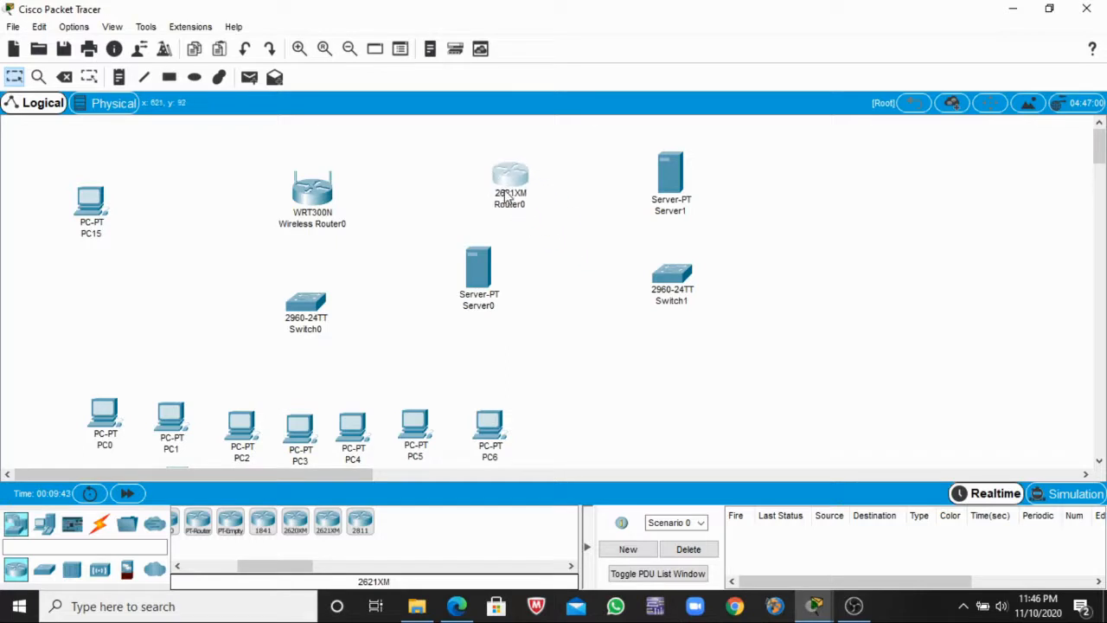
pyautogui.moveTo(492, 276); pyautogui.dragTo(529, 308)
pyautogui.moveTo(510, 177); pyautogui.dragTo(520, 197)
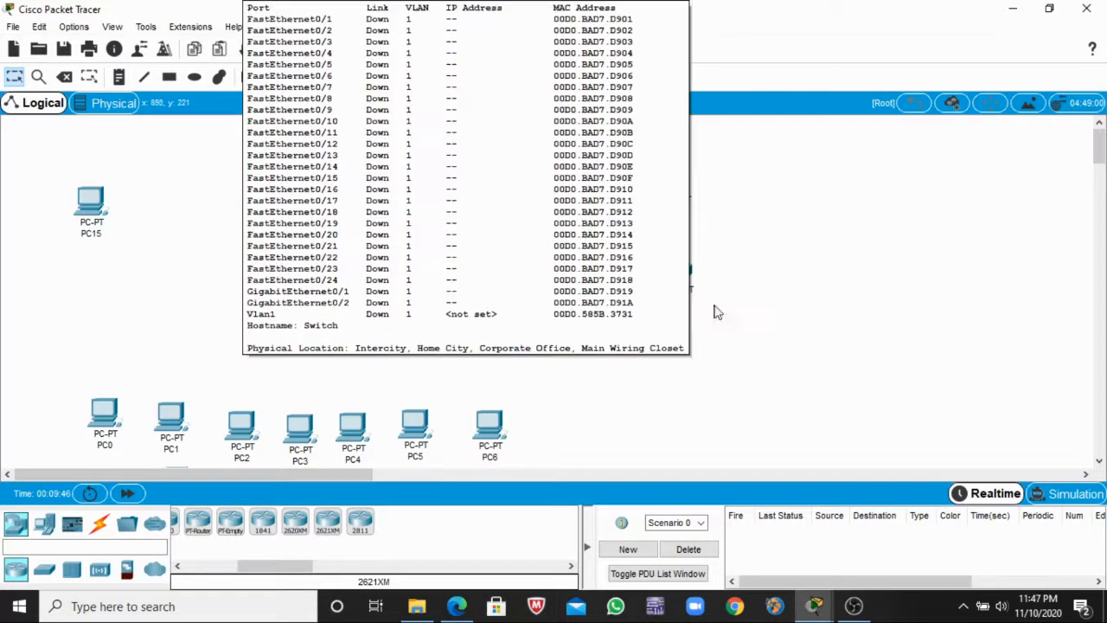
pyautogui.click(689, 292)
pyautogui.moveTo(688, 291); pyautogui.dragTo(740, 322)
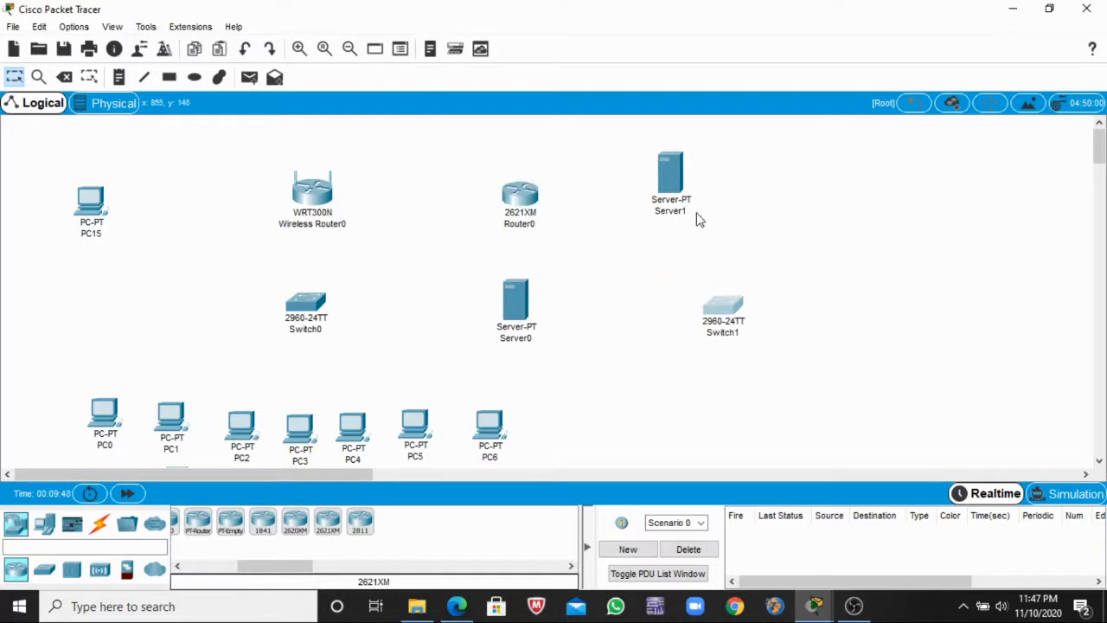
pyautogui.moveTo(676, 183); pyautogui.dragTo(723, 218)
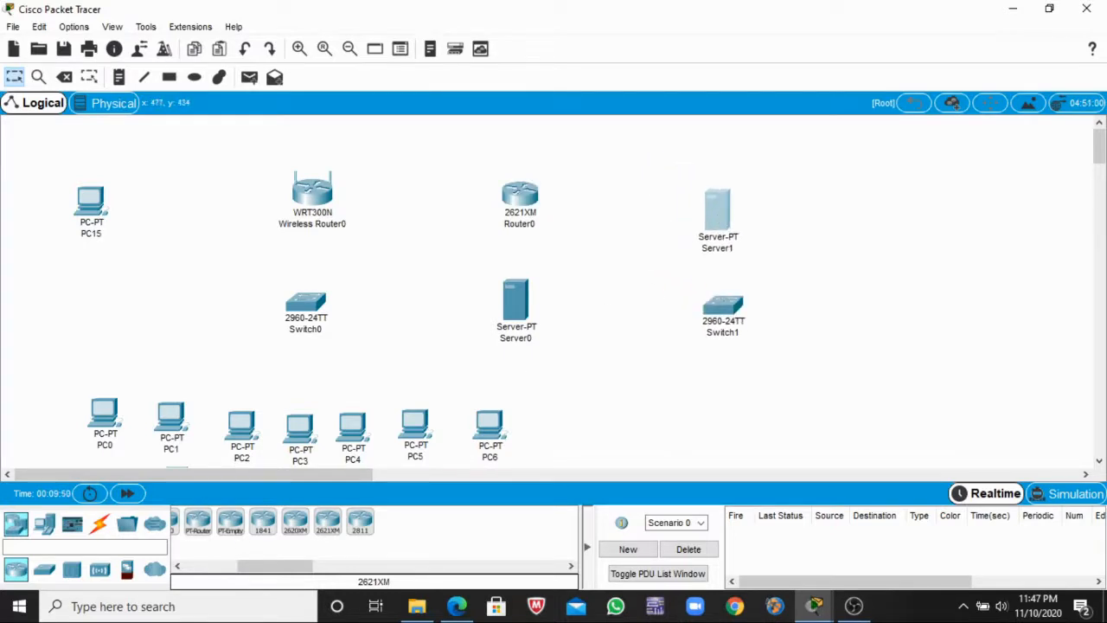
# - Place a Cloud-PT device directly above Server1 and close any device windows that open
pyautogui.click(154, 570)
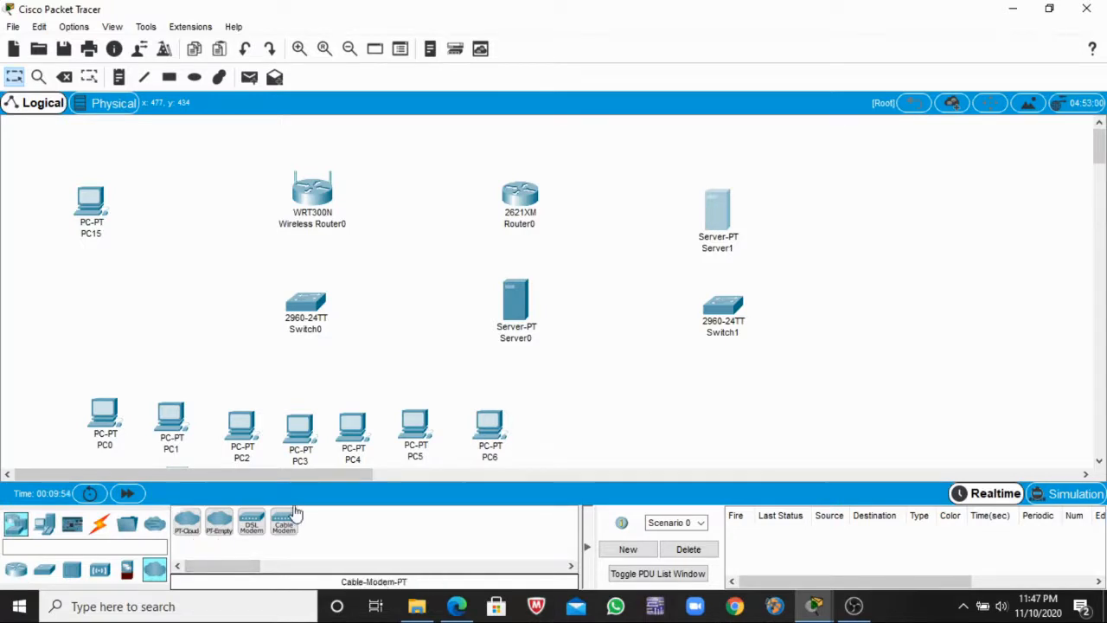
pyautogui.click(187, 522)
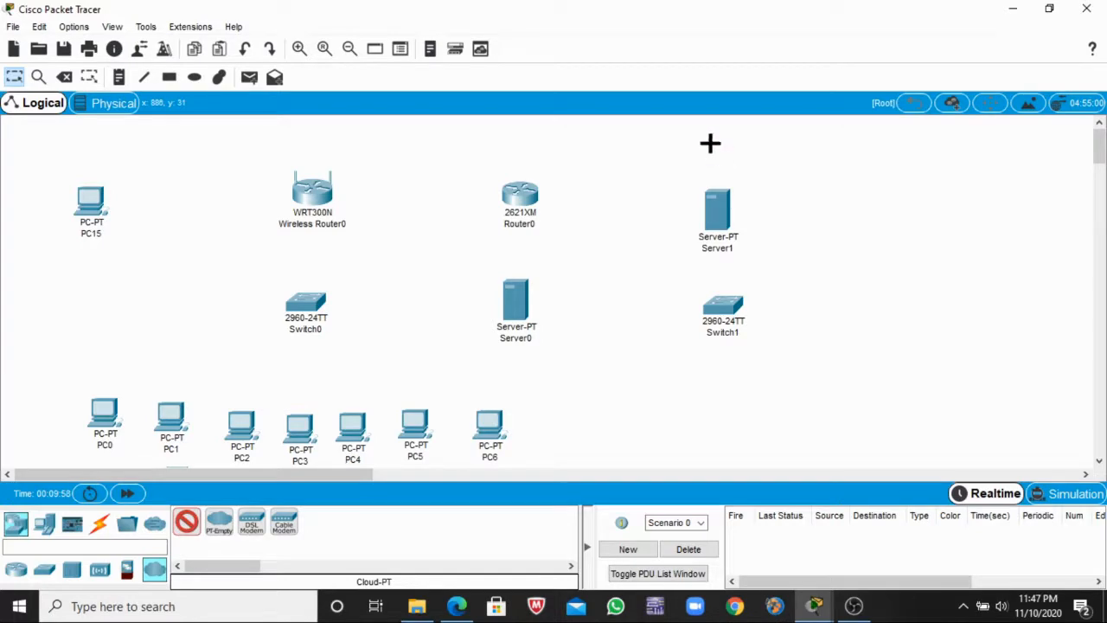
pyautogui.click(717, 145)
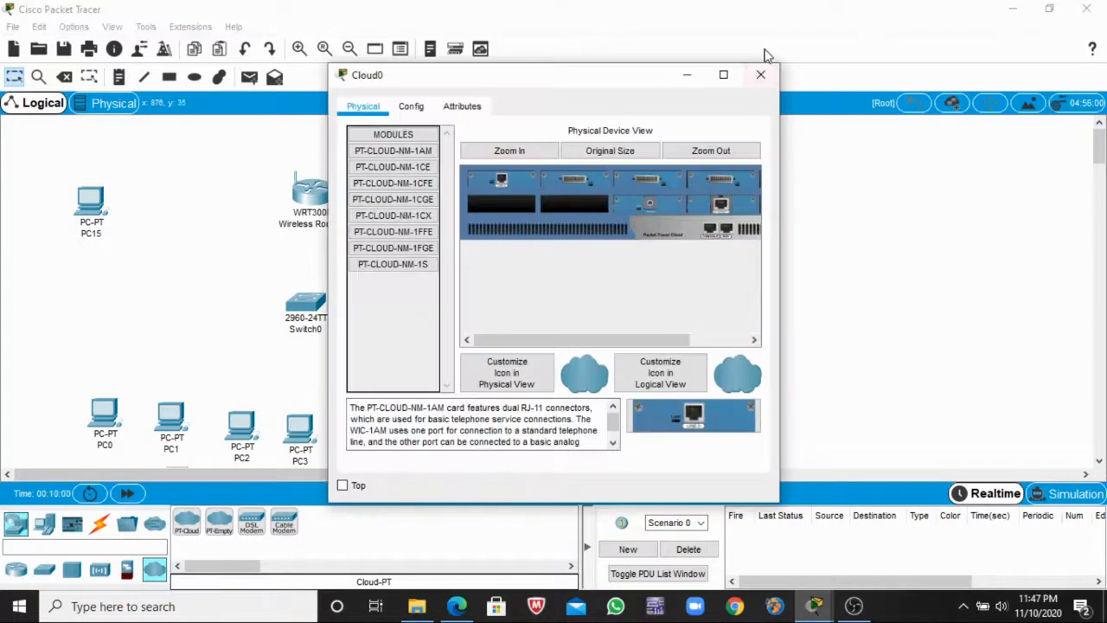
pyautogui.click(758, 72)
pyautogui.click(718, 208)
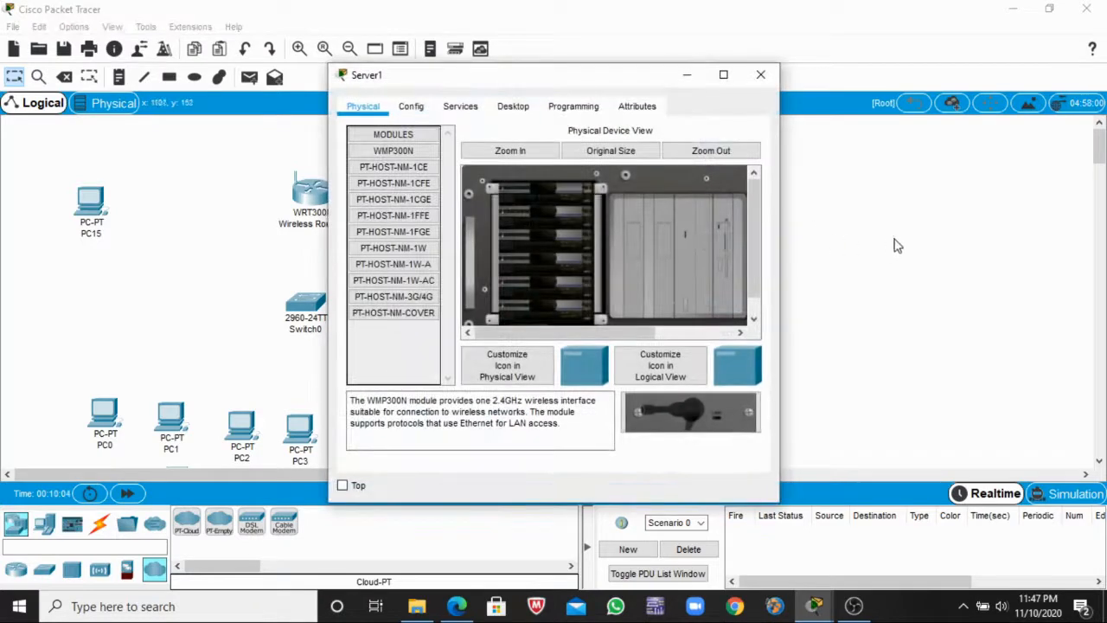
pyautogui.click(760, 75)
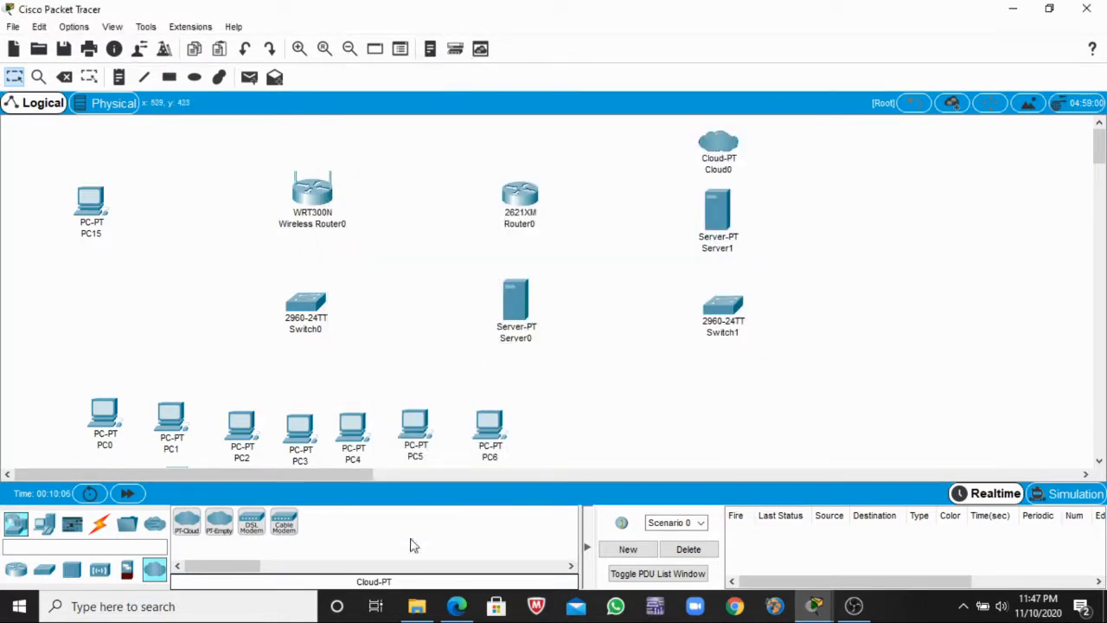
# - Compare the devices placed on the canvas with the topology diagram on the first page of the PDF module
pyautogui.scroll(-3, 474, 369)
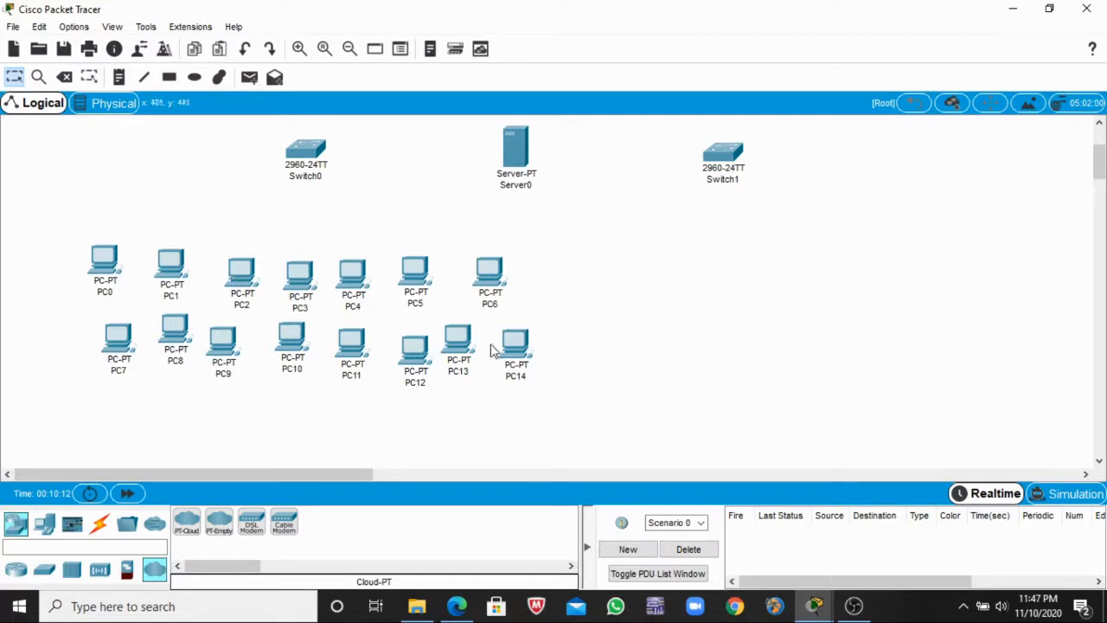
pyautogui.scroll(3, 511, 353)
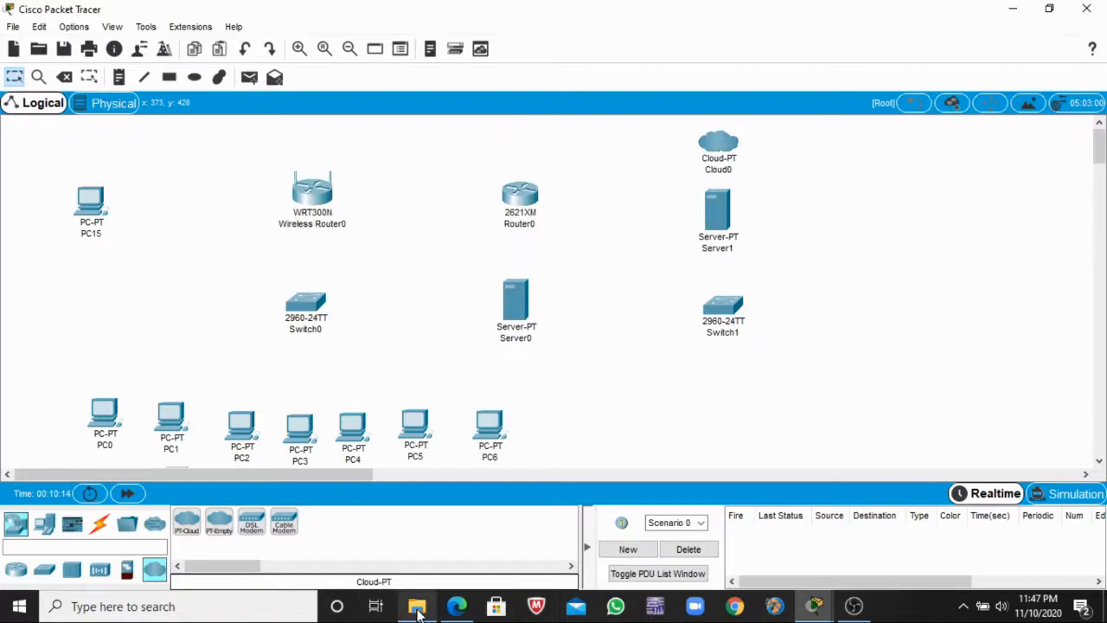
pyautogui.moveTo(463, 610)
pyautogui.click(444, 578)
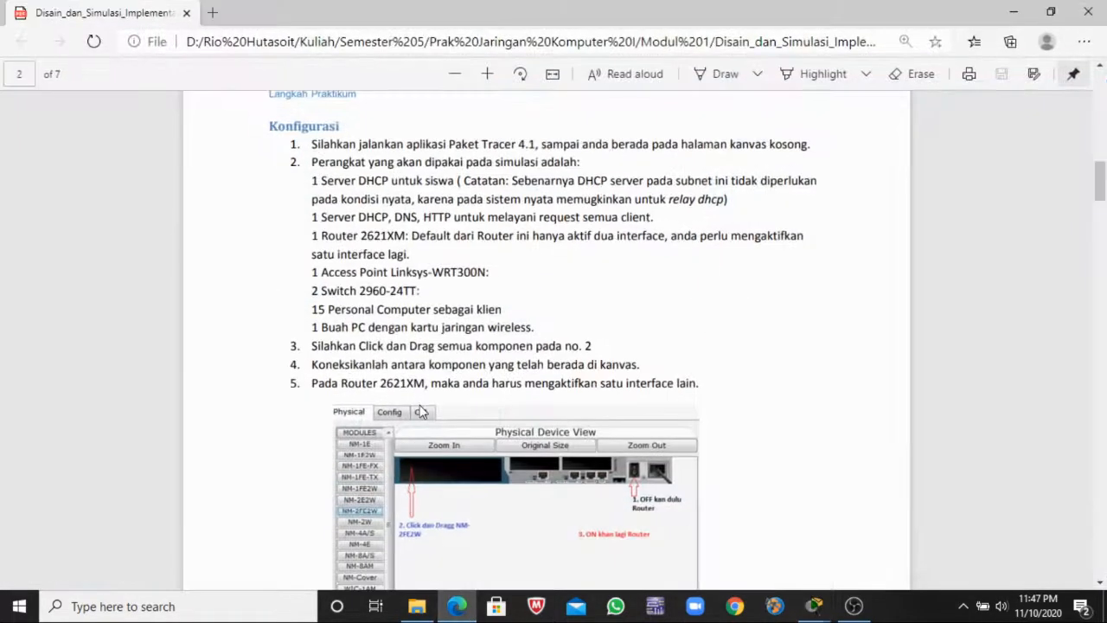
pyautogui.scroll(-2, 422, 412)
pyautogui.scroll(4, 422, 410)
pyautogui.scroll(15, 422, 410)
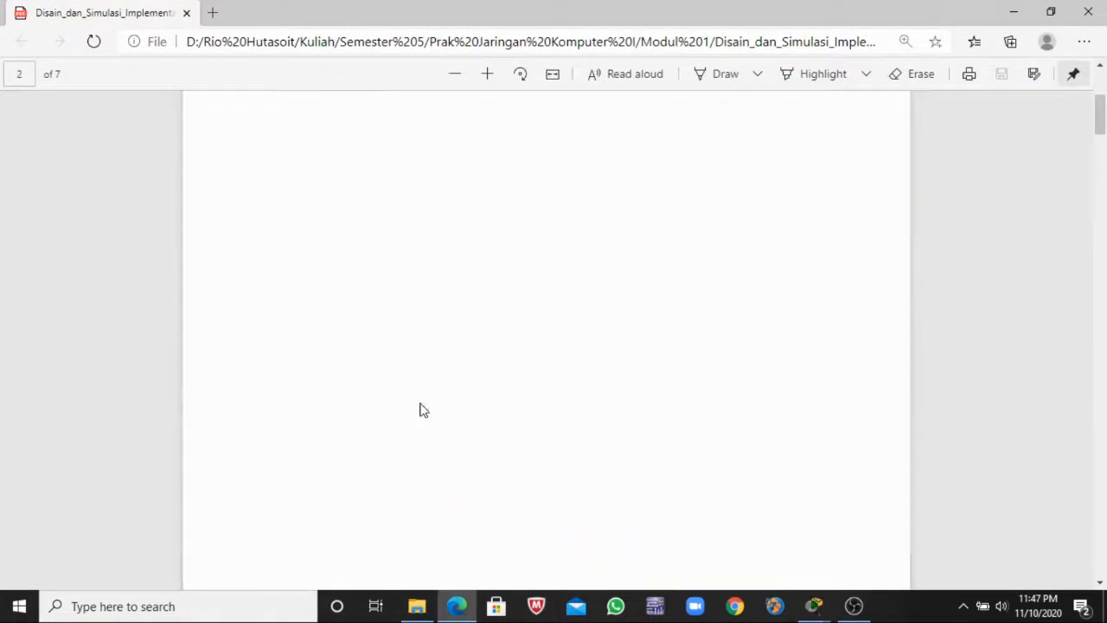
pyautogui.scroll(-2, 430, 401)
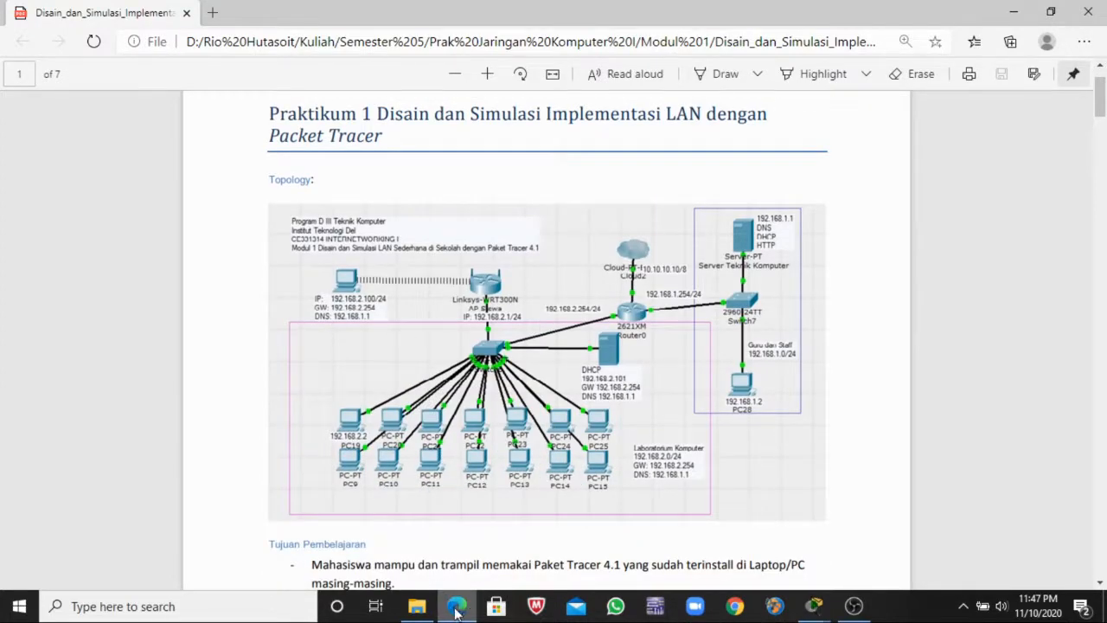
pyautogui.click(471, 611)
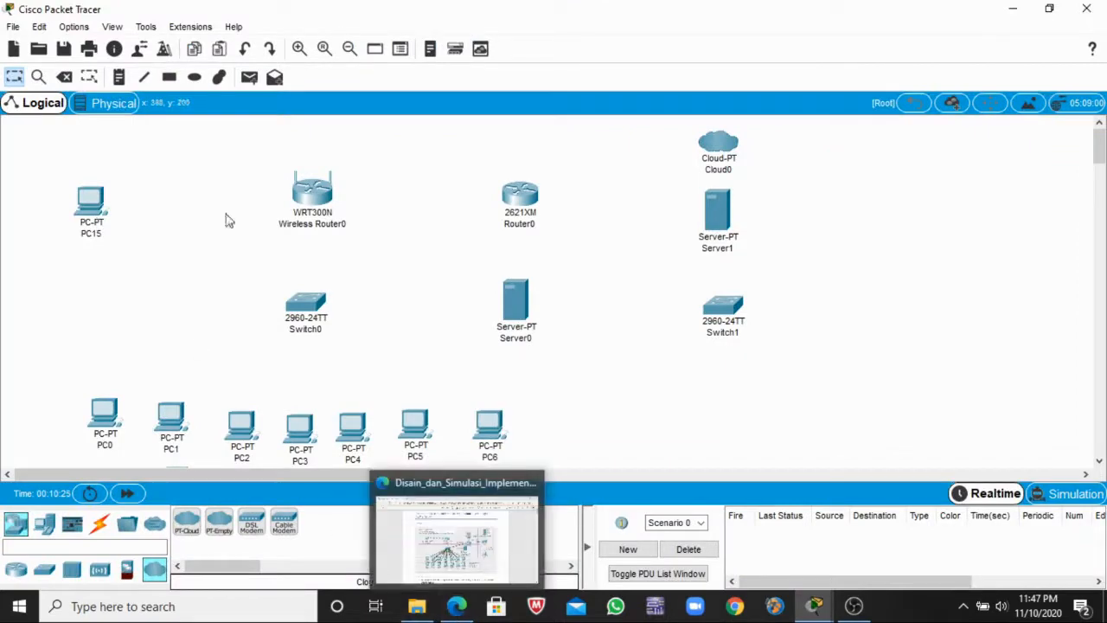
# - Power off PC15 and replace its wired network card with the WMP300N wireless module
pyautogui.click(102, 197)
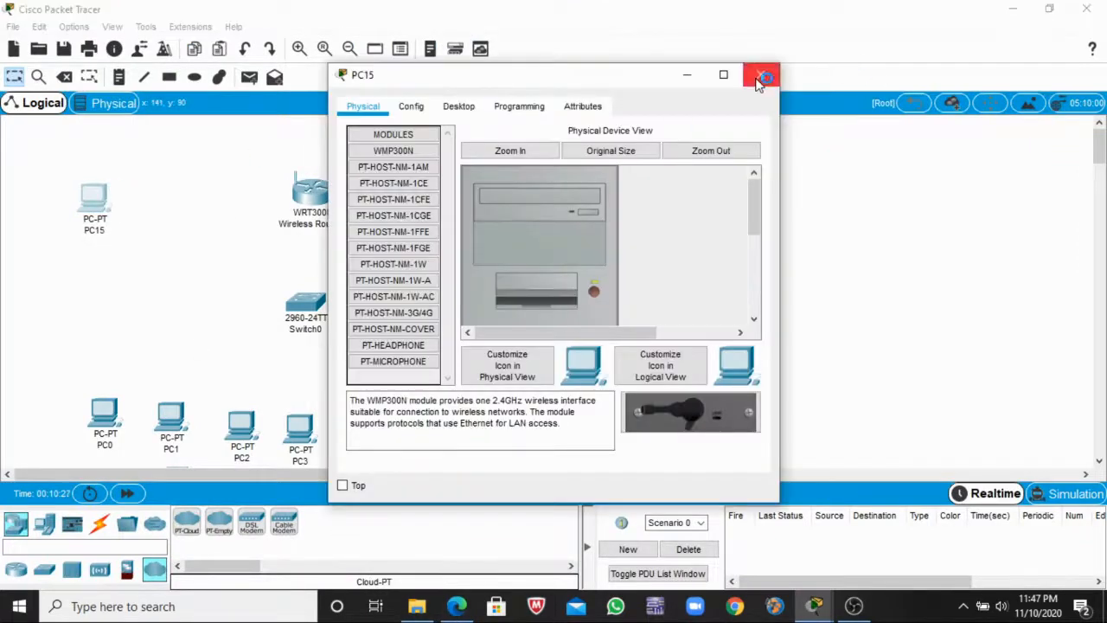
pyautogui.click(762, 78)
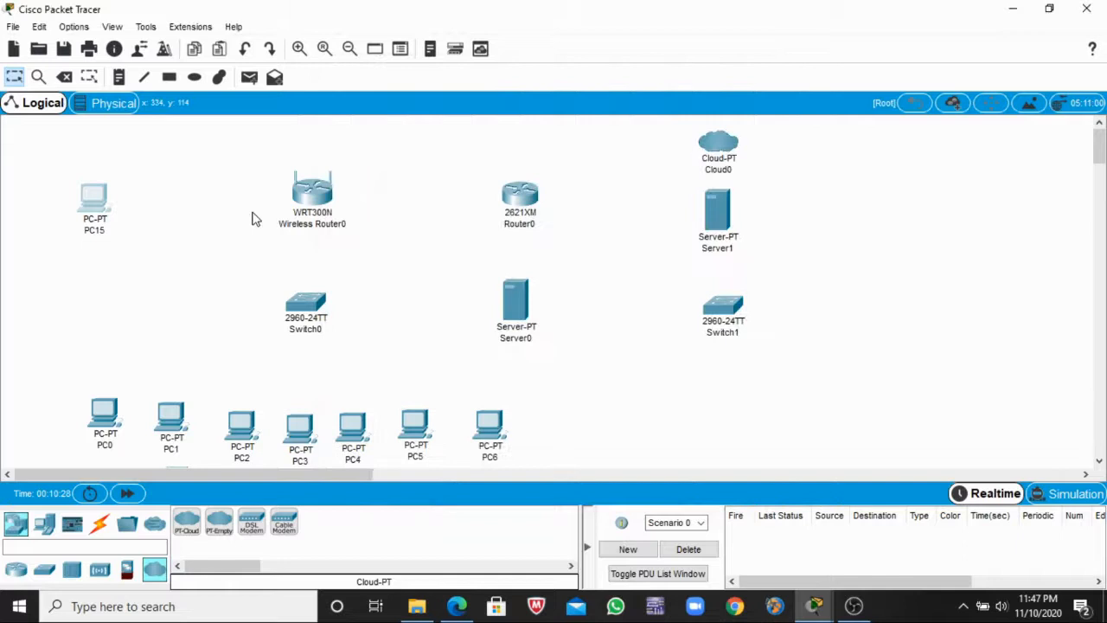
pyautogui.click(102, 208)
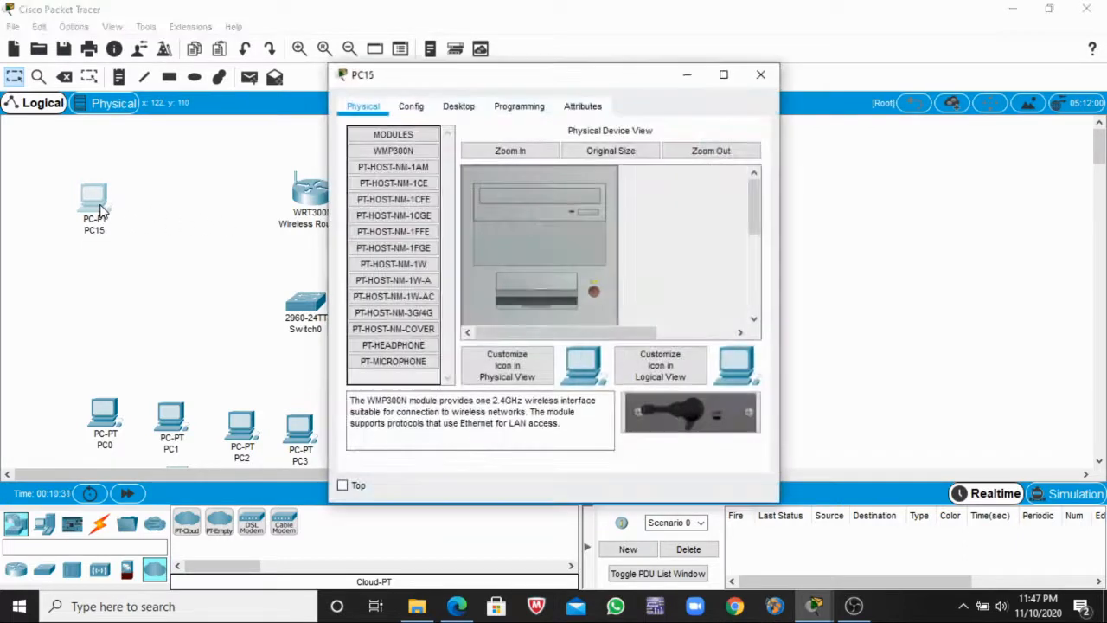
pyautogui.scroll(-3, 604, 274)
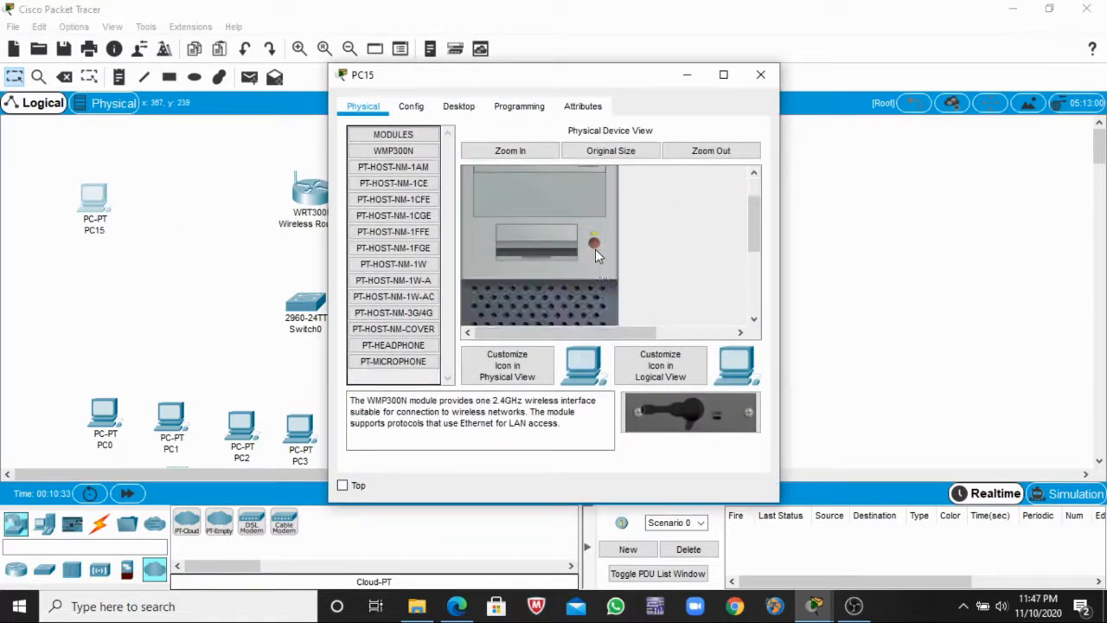
pyautogui.scroll(-5, 620, 259)
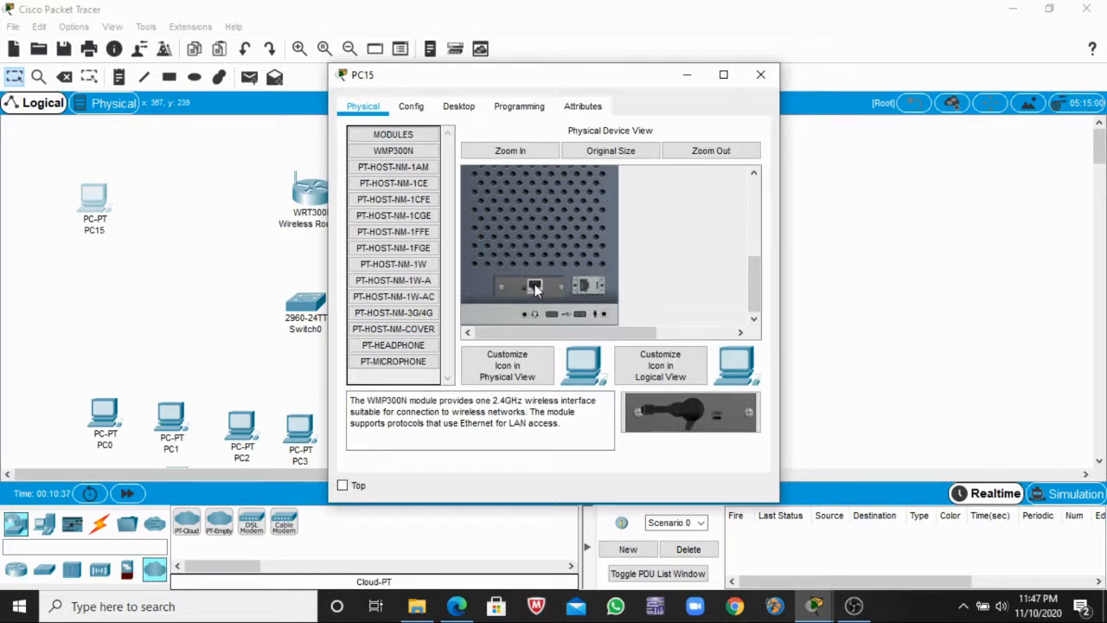
pyautogui.moveTo(464, 319); pyautogui.dragTo(401, 382)
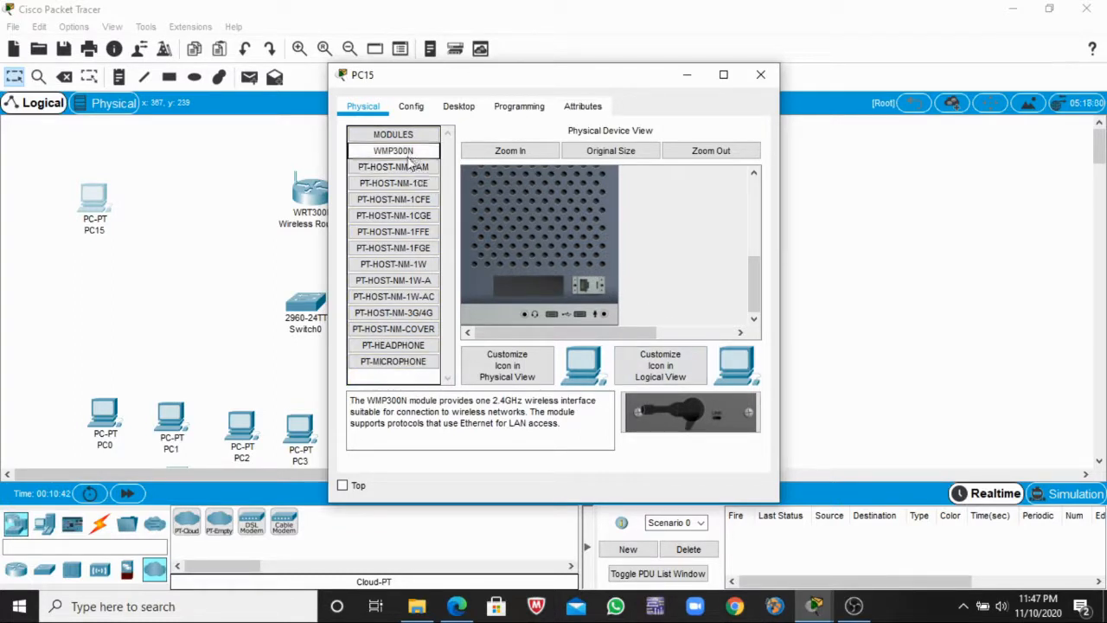
pyautogui.moveTo(411, 161); pyautogui.dragTo(529, 287)
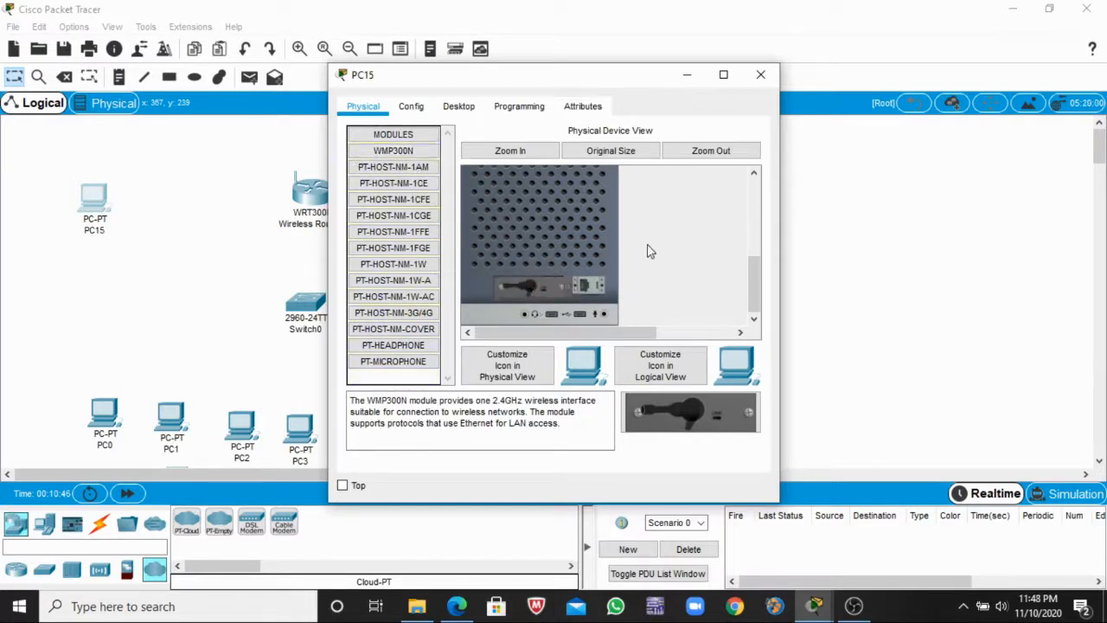
# - Close PC15's device window and move PC15 and Wireless Router0 slightly up so they stand level
pyautogui.scroll(3, 651, 251)
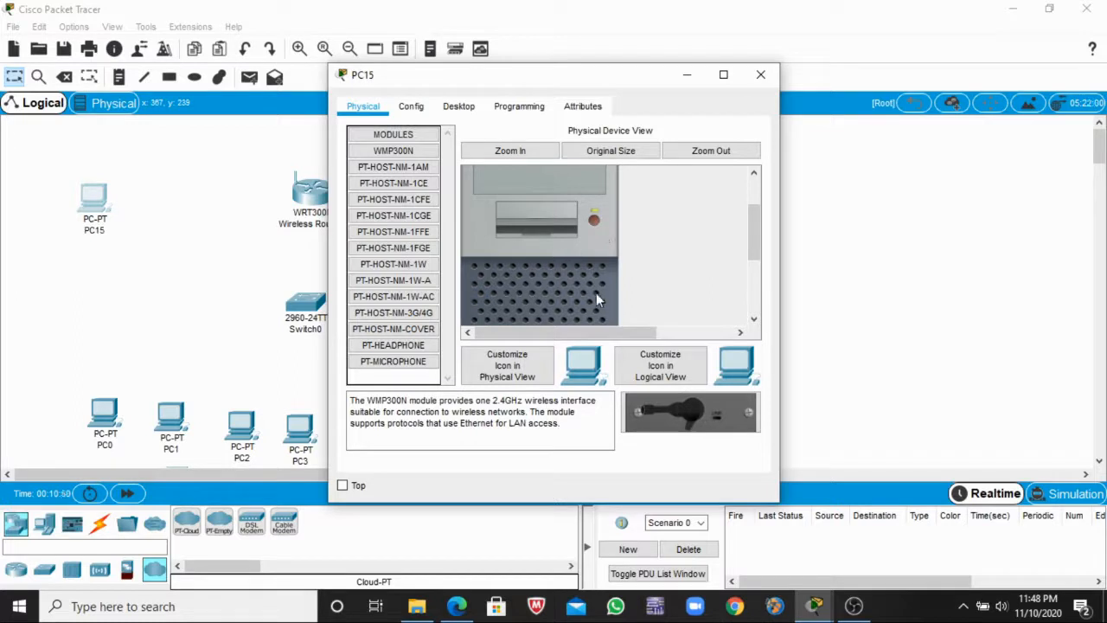
pyautogui.click(761, 74)
pyautogui.moveTo(98, 208); pyautogui.dragTo(92, 180)
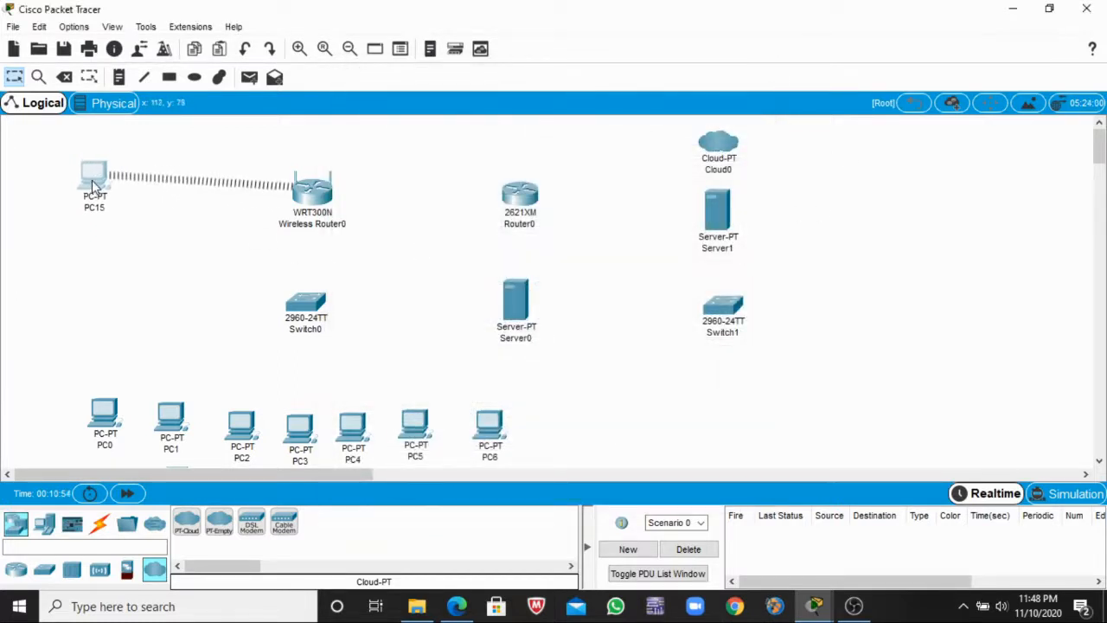
pyautogui.moveTo(325, 212); pyautogui.dragTo(324, 202)
# - Following the PDF's topology diagram, arrange Cloud0, Router0 and Server0 in one column with Cloud0 above Router0 and Server0 below it
pyautogui.click(458, 606)
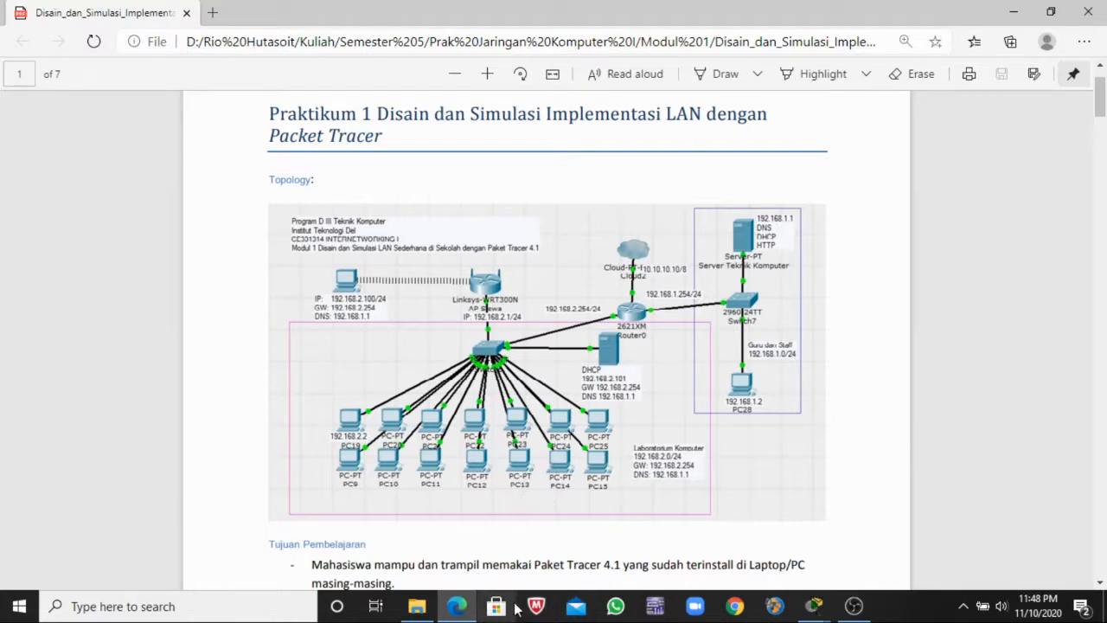
pyautogui.moveTo(483, 611)
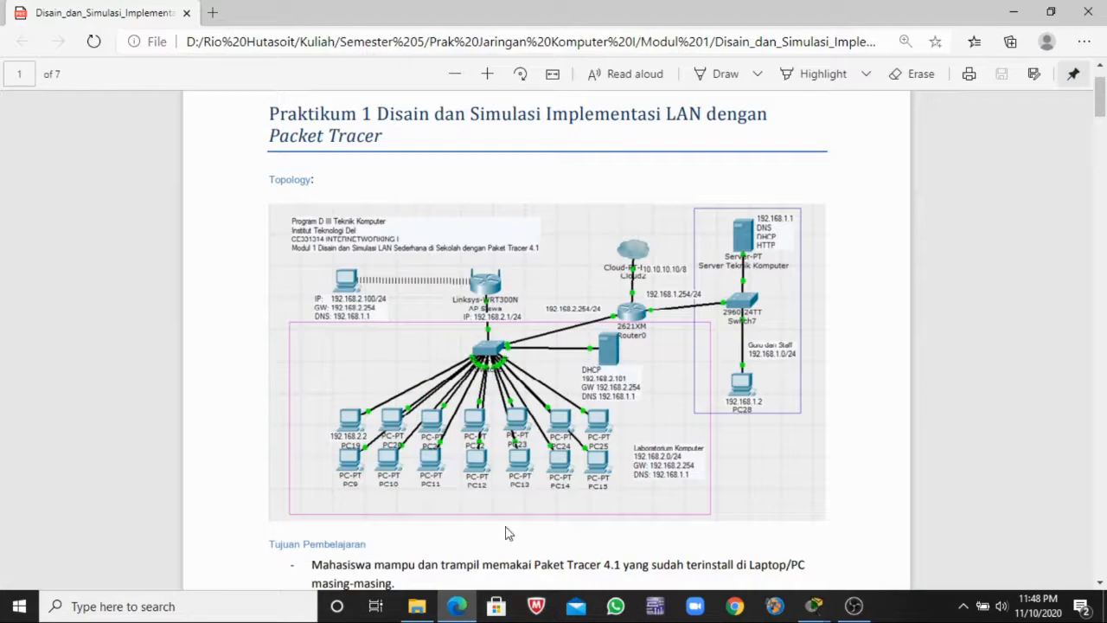
pyautogui.hotkey('alt', 'Tab')
pyautogui.moveTo(725, 150); pyautogui.dragTo(545, 152)
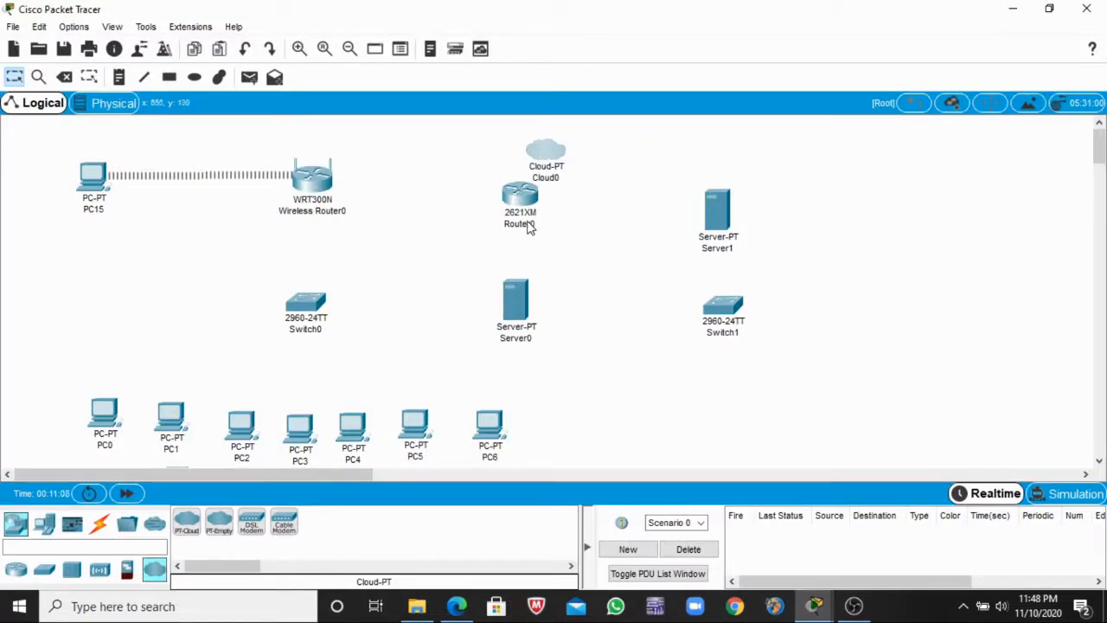
pyautogui.moveTo(532, 229); pyautogui.dragTo(546, 249)
pyautogui.moveTo(508, 307); pyautogui.dragTo(532, 318)
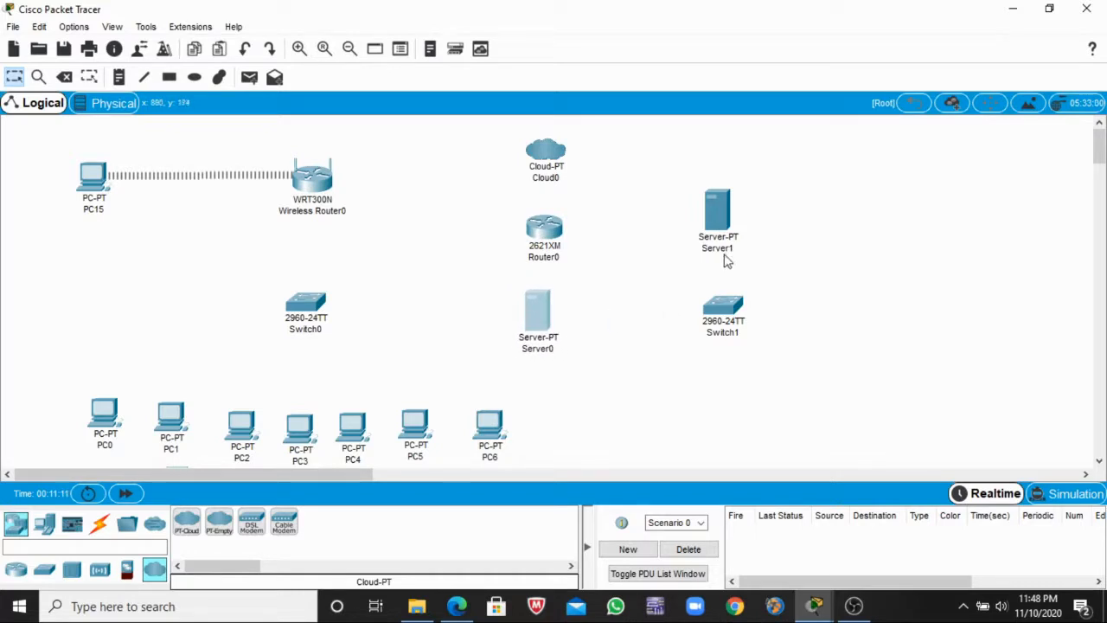
# - Nudge Server1, Switch1 and Server0 into a tidier layout and move PC14 out of the lab rows to below Switch1
pyautogui.moveTo(728, 232); pyautogui.dragTo(740, 205)
pyautogui.moveTo(729, 310); pyautogui.dragTo(734, 292)
pyautogui.moveTo(552, 329); pyautogui.dragTo(565, 330)
pyautogui.scroll(-1, 563, 402)
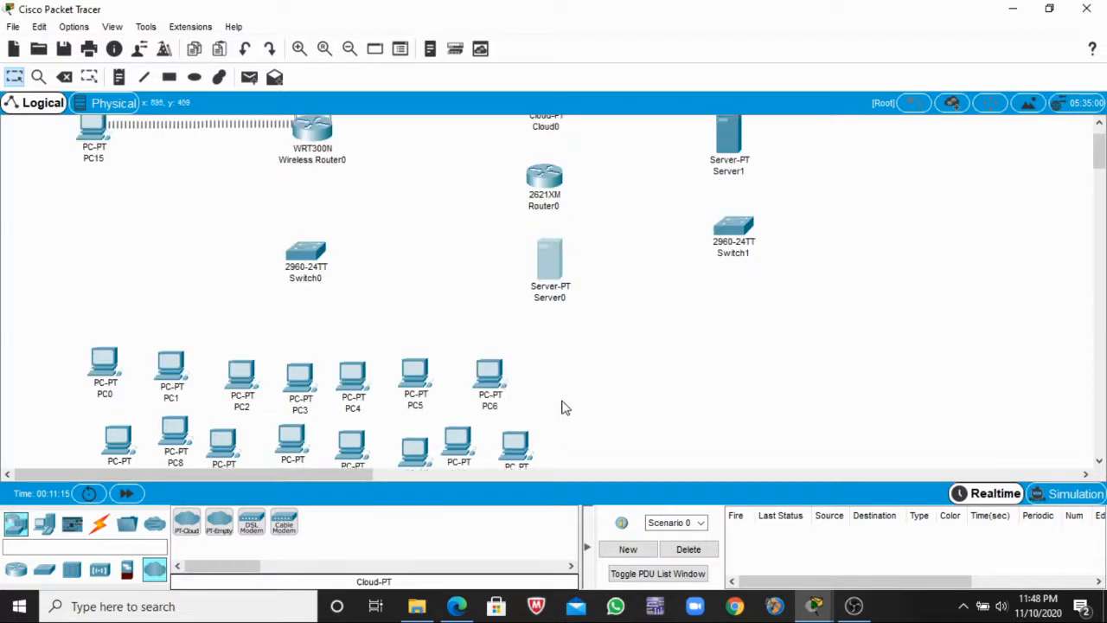
pyautogui.moveTo(515, 444); pyautogui.dragTo(735, 336)
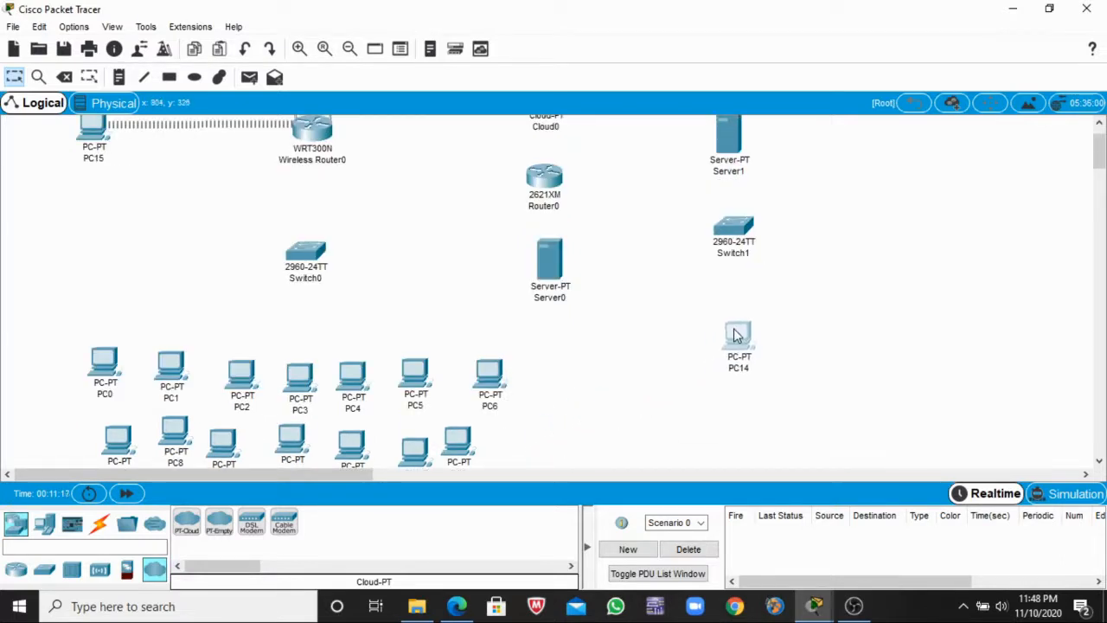
# - Space PC0 to PC5 evenly beside PC6 in one straight upper row, closing any device windows that open
pyautogui.scroll(-1, 584, 347)
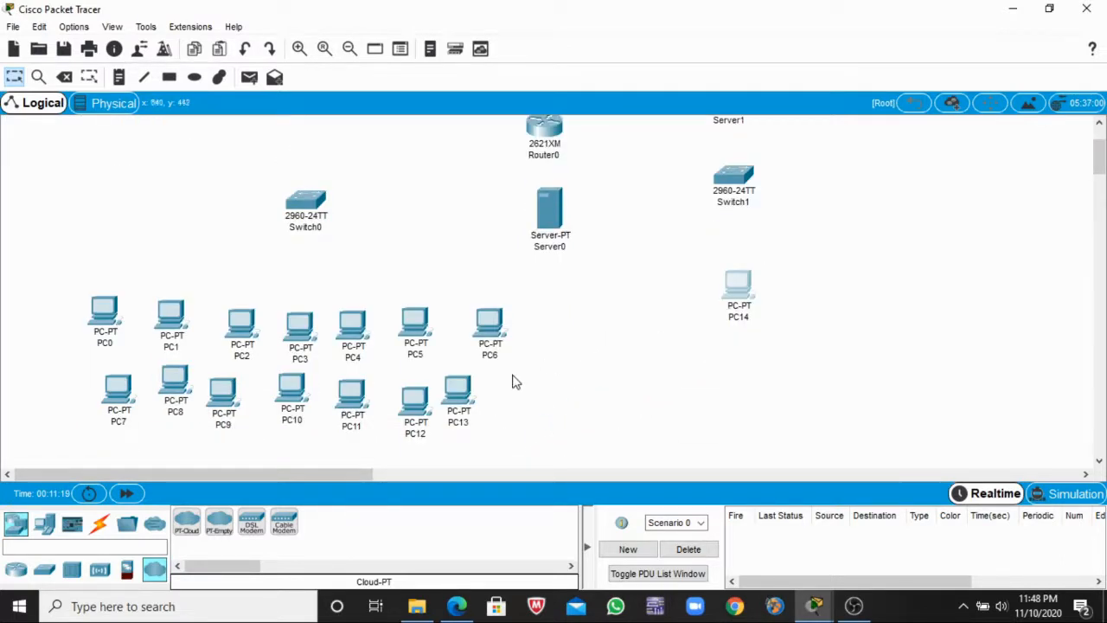
pyautogui.moveTo(420, 339); pyautogui.dragTo(435, 341)
pyautogui.click(367, 328)
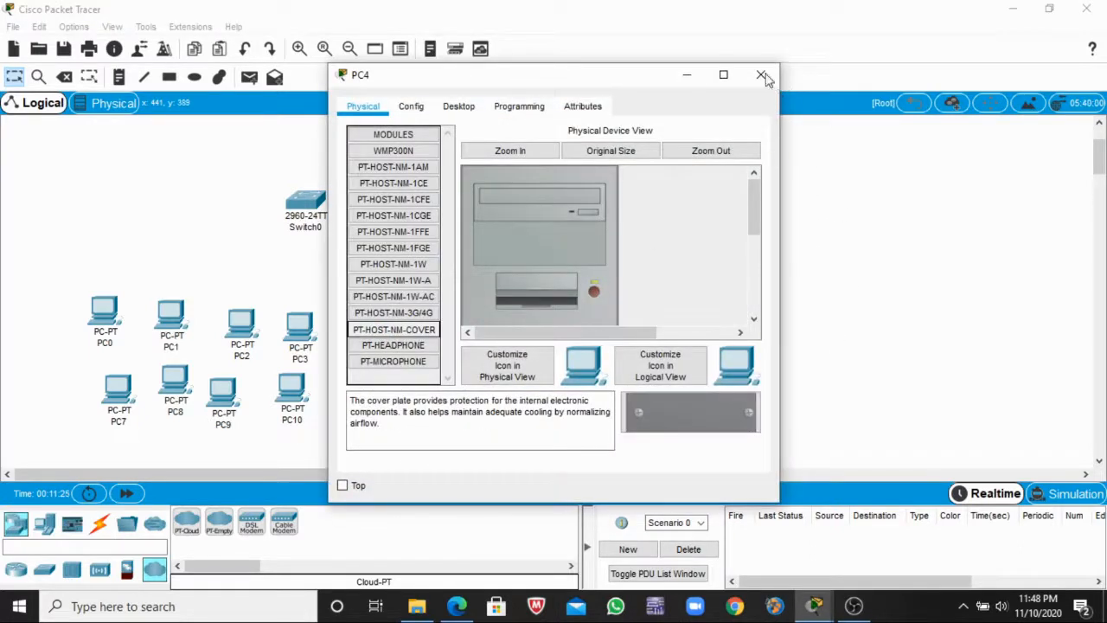
pyautogui.click(761, 76)
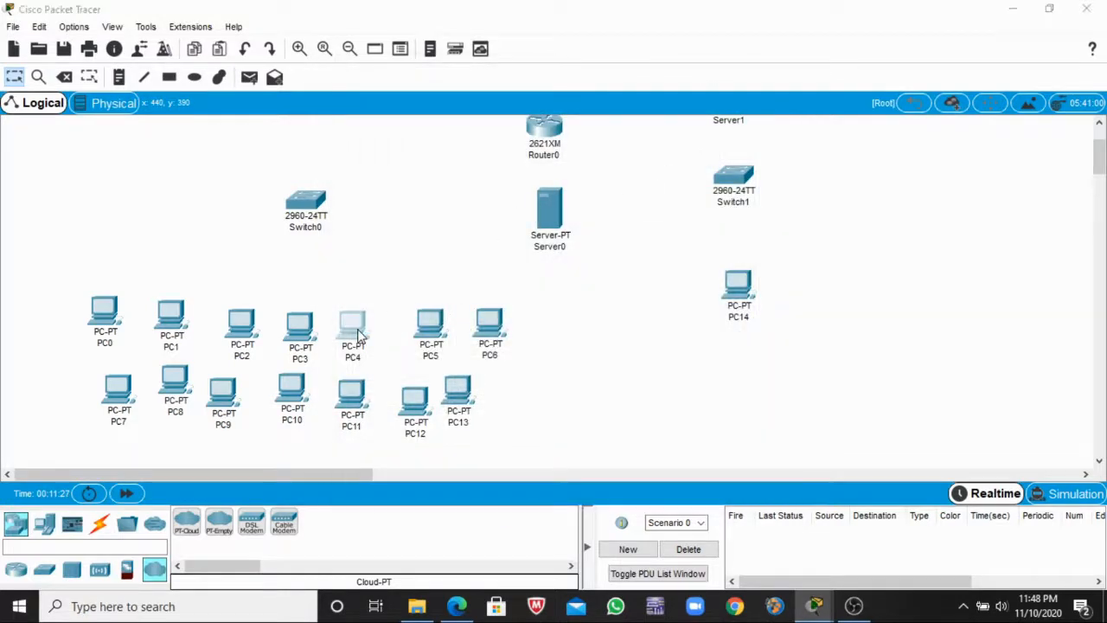
pyautogui.click(360, 333)
pyautogui.click(761, 76)
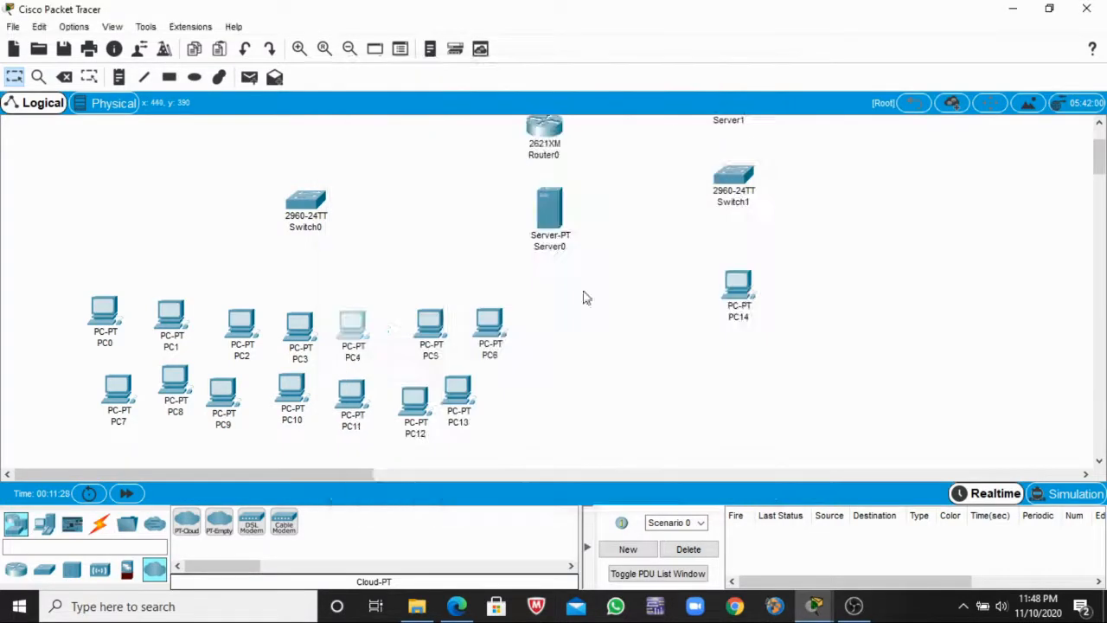
pyautogui.moveTo(363, 338); pyautogui.dragTo(320, 336)
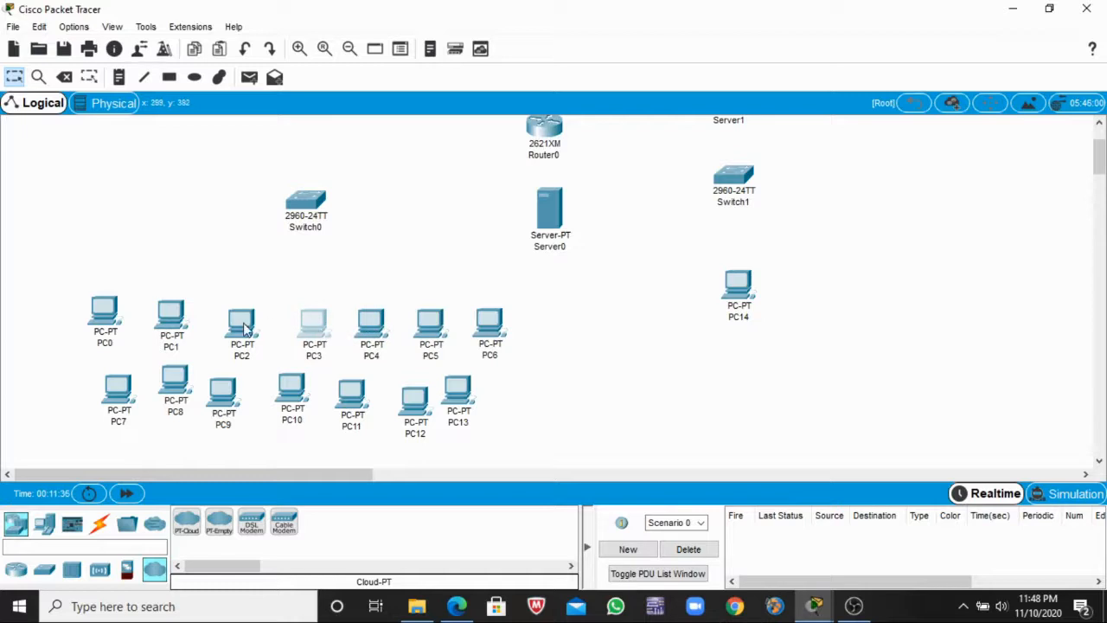
pyautogui.moveTo(245, 329); pyautogui.dragTo(261, 328)
pyautogui.moveTo(178, 322); pyautogui.dragTo(212, 325)
pyautogui.moveTo(130, 320); pyautogui.dragTo(158, 327)
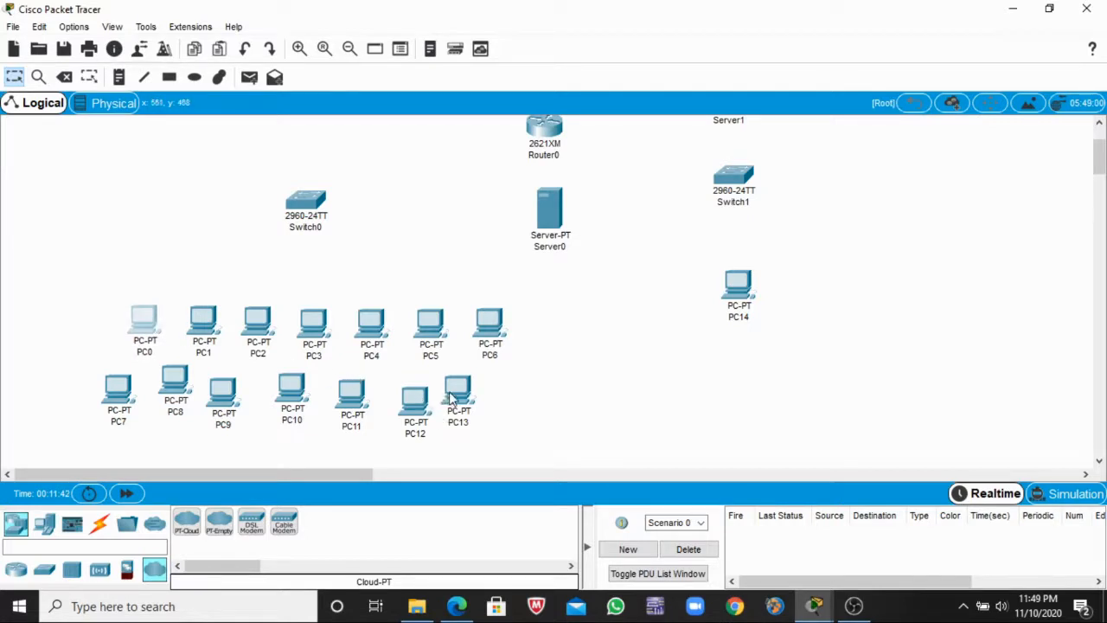
# - Line up PC7 to PC13 in a straight lower row, each beneath its counterpart in the upper row
pyautogui.moveTo(450, 398); pyautogui.dragTo(482, 396)
pyautogui.moveTo(413, 408); pyautogui.dragTo(424, 402)
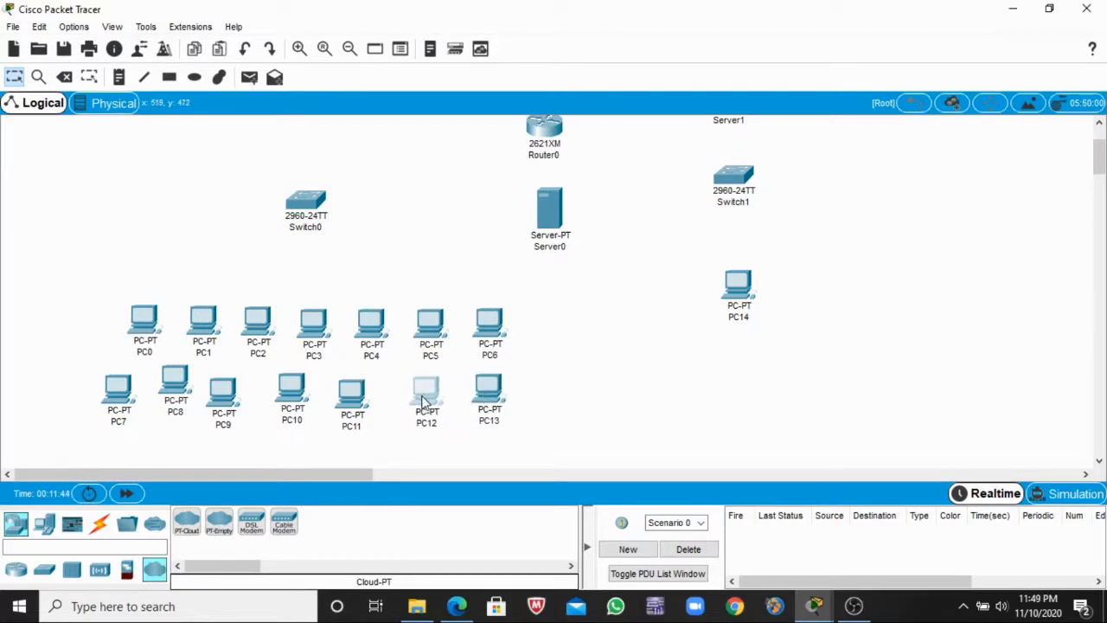
pyautogui.moveTo(340, 396); pyautogui.dragTo(353, 393)
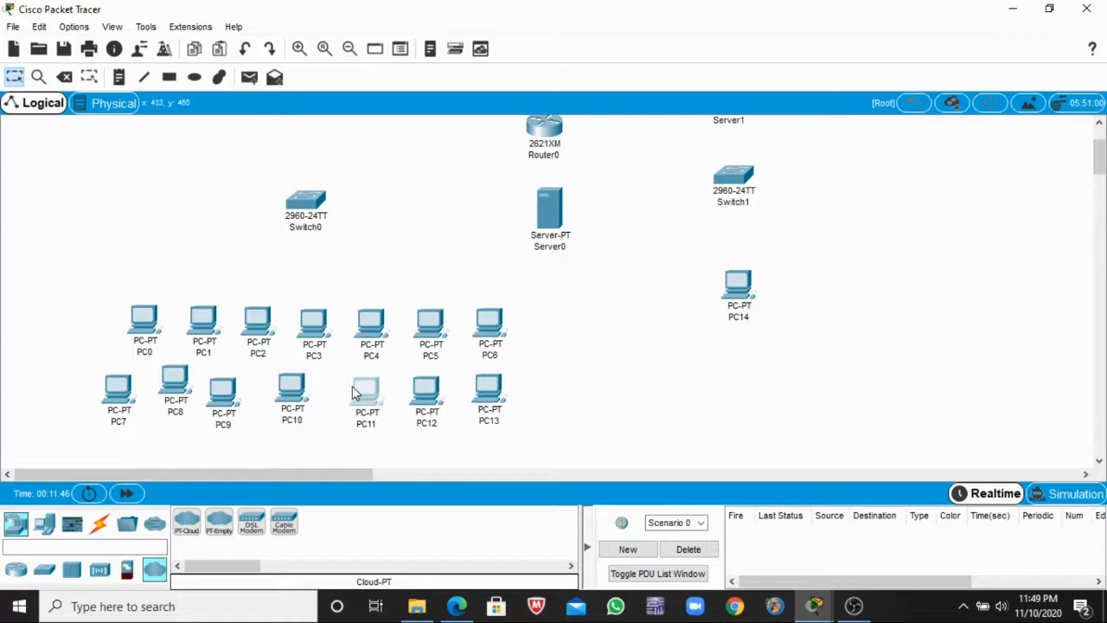
pyautogui.click(305, 393)
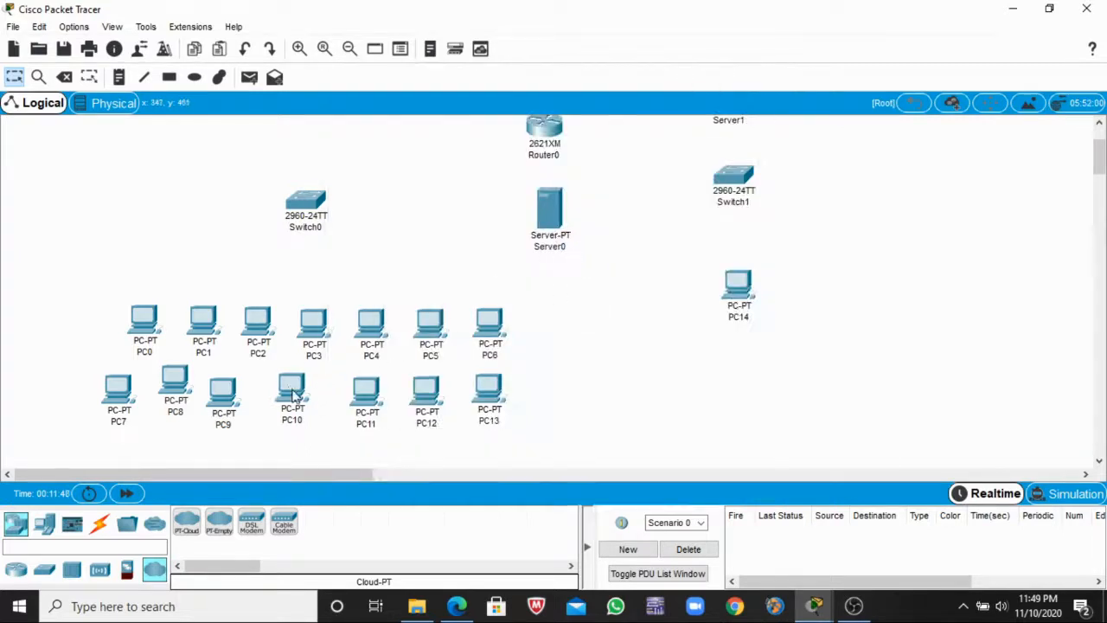
pyautogui.moveTo(295, 394); pyautogui.dragTo(315, 396)
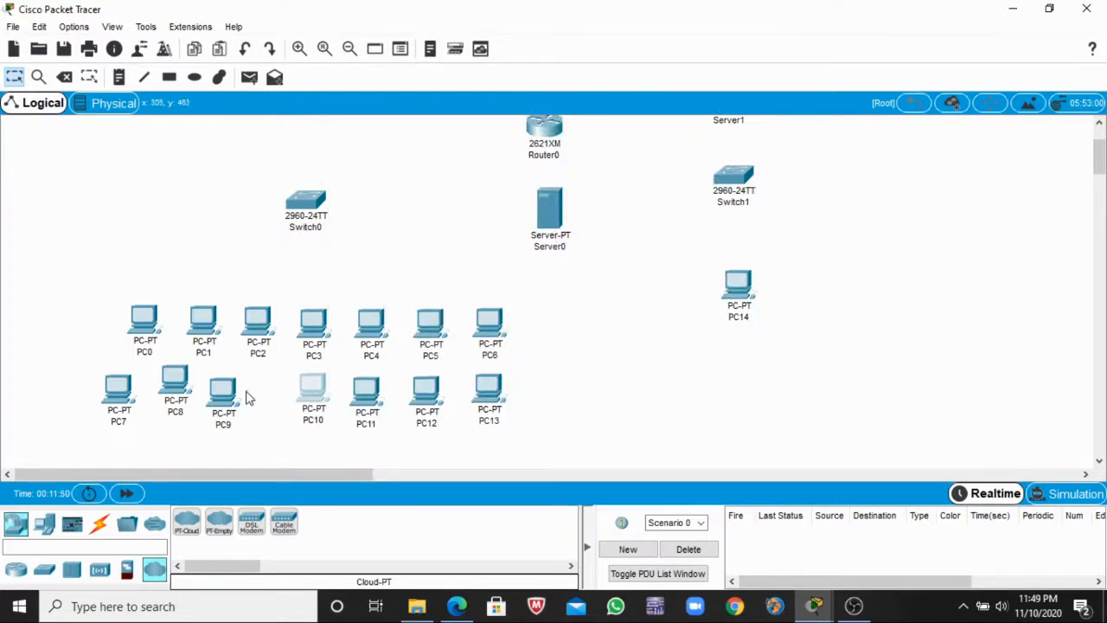
pyautogui.moveTo(232, 398); pyautogui.dragTo(260, 393)
pyautogui.moveTo(175, 389); pyautogui.dragTo(199, 396)
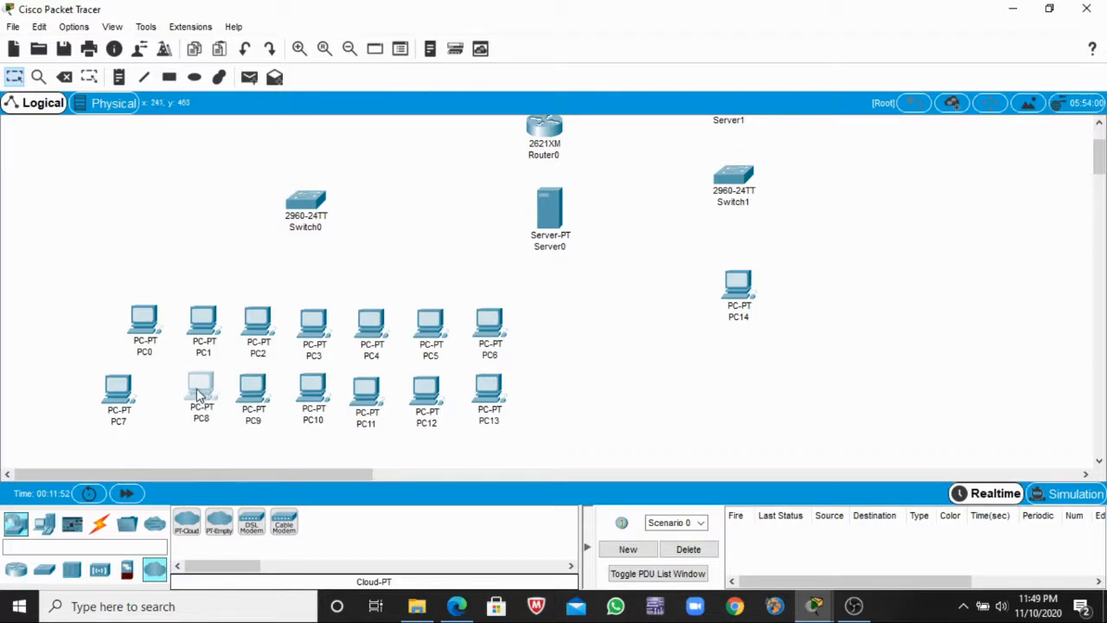
pyautogui.moveTo(118, 391); pyautogui.dragTo(148, 391)
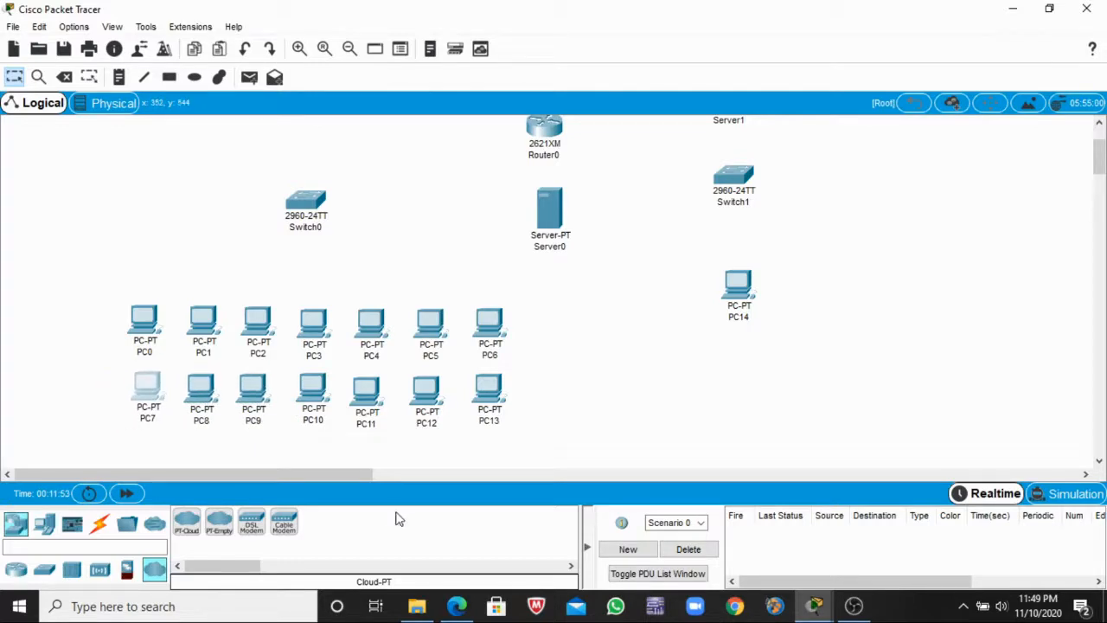
# - Check the layout against the PDF's topology diagram and move Server0 closer to Switch0
pyautogui.click(457, 606)
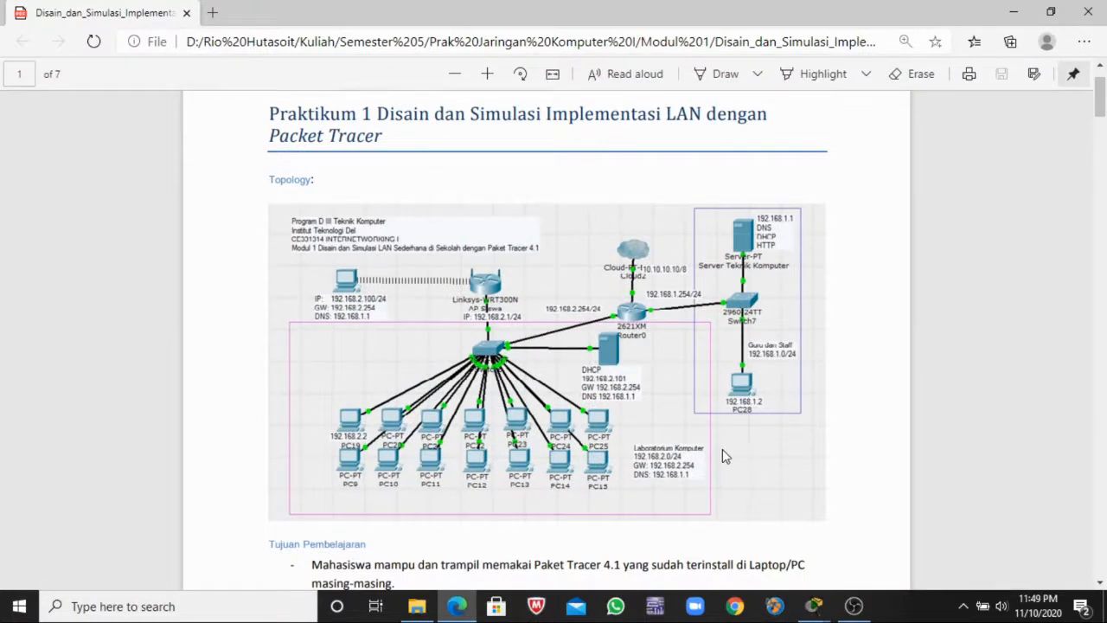
pyautogui.click(457, 605)
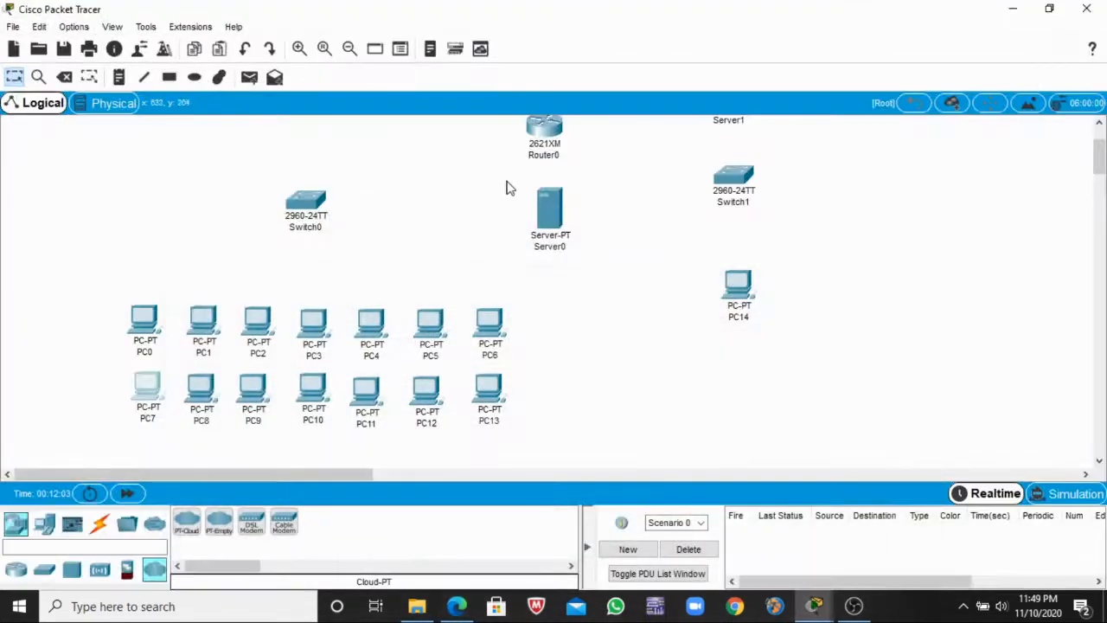
pyautogui.scroll(2, 531, 264)
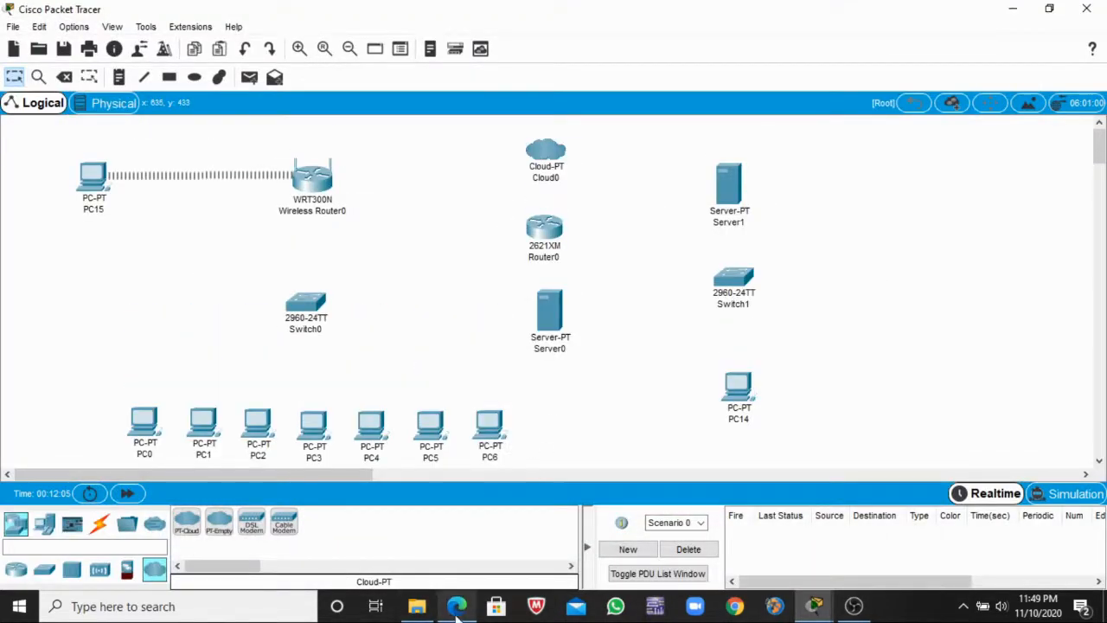
pyautogui.moveTo(456, 605)
pyautogui.moveTo(467, 568)
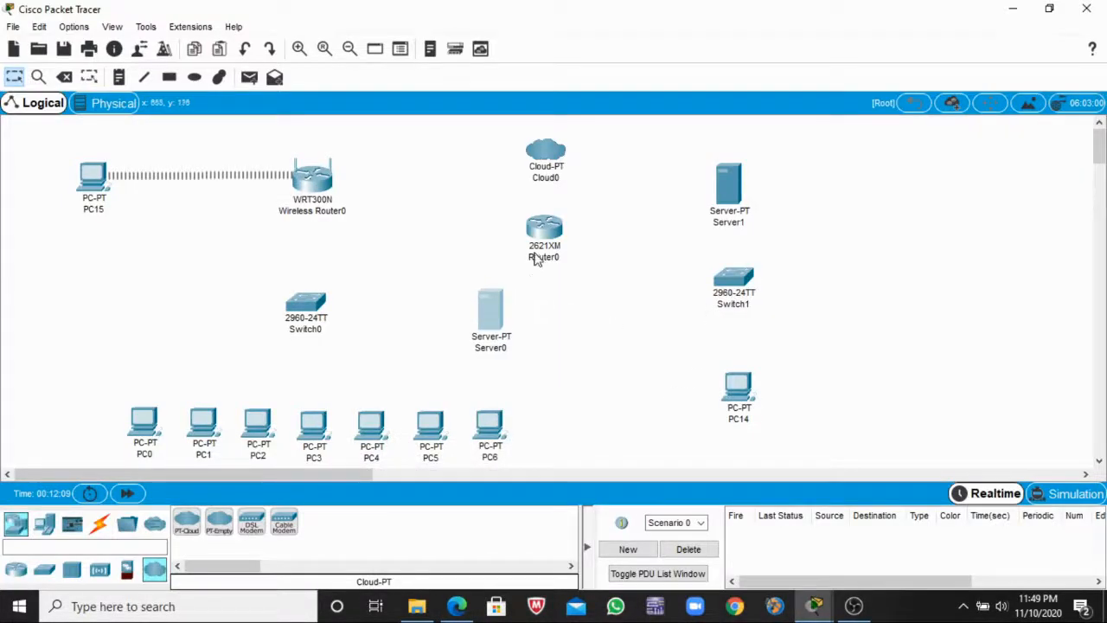
# - Connect Switch0 to Wireless Router0 using the automatically chosen connection type
pyautogui.scroll(-2, 351, 316)
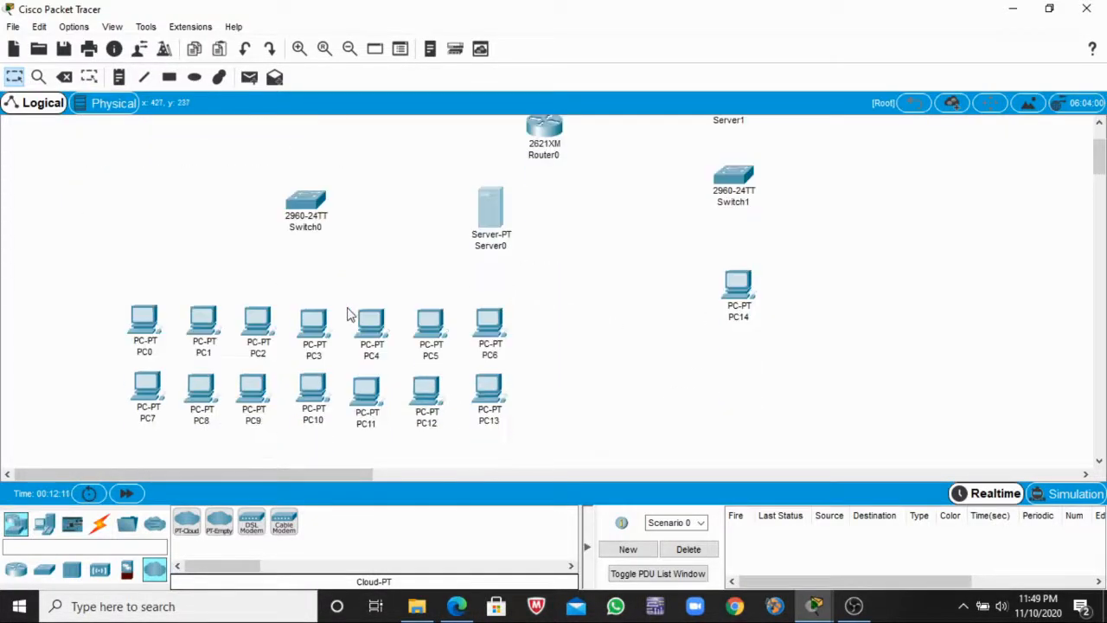
pyautogui.click(100, 523)
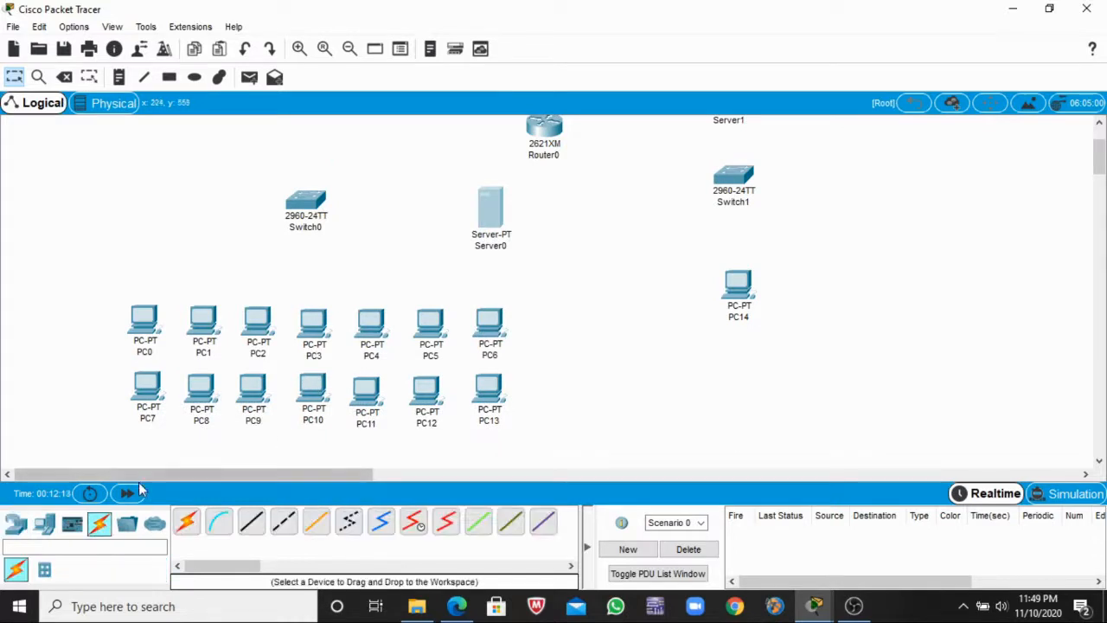
pyautogui.scroll(2, 253, 239)
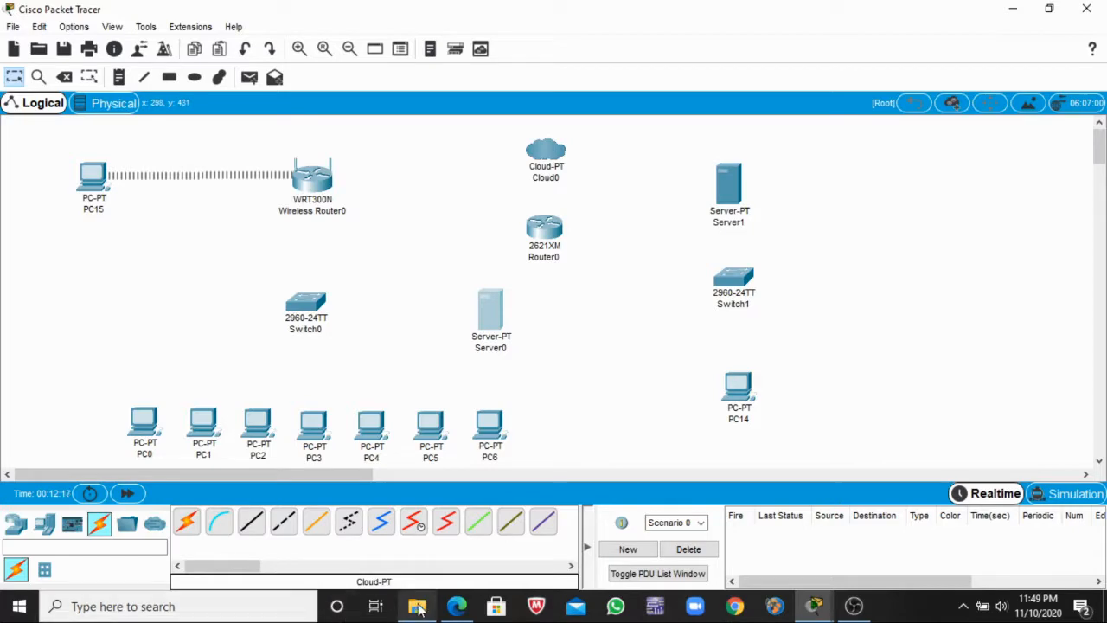
pyautogui.click(478, 567)
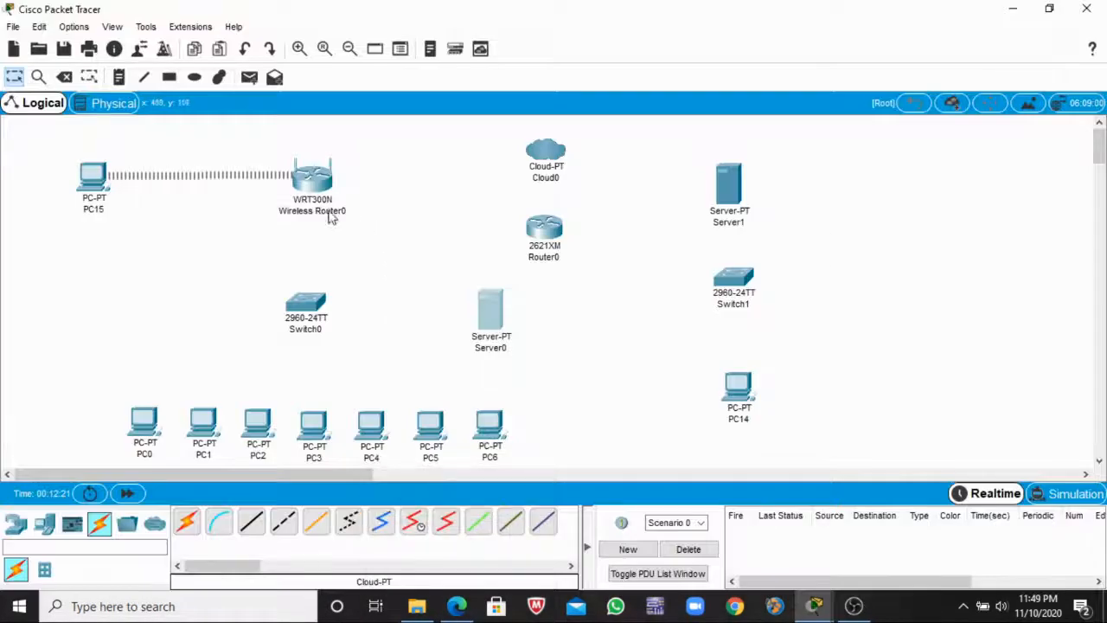
pyautogui.click(186, 521)
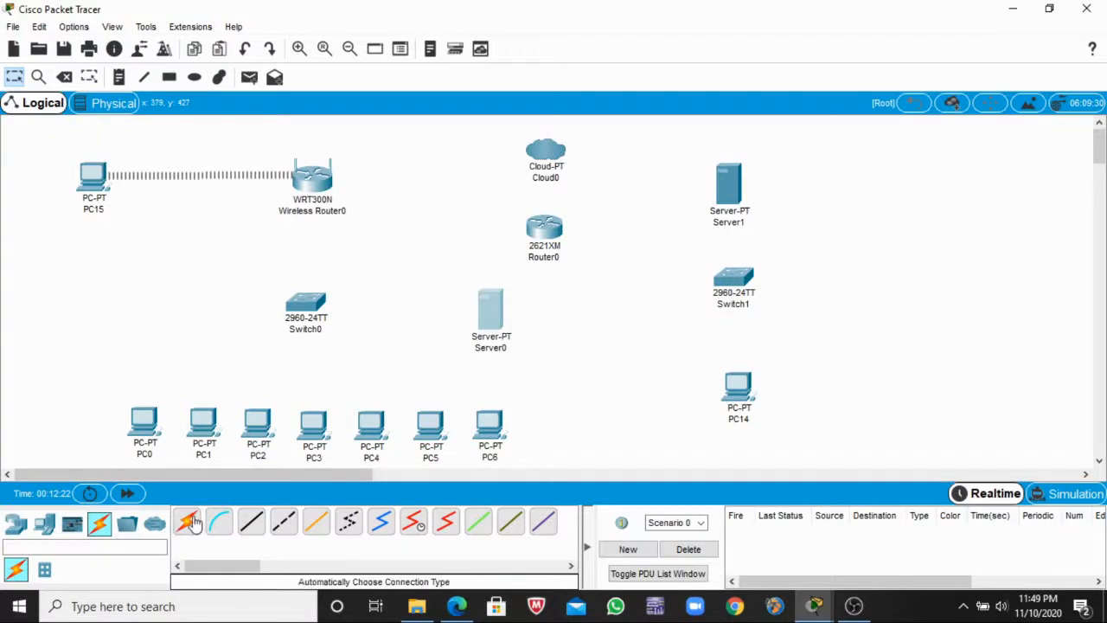
pyautogui.click(305, 302)
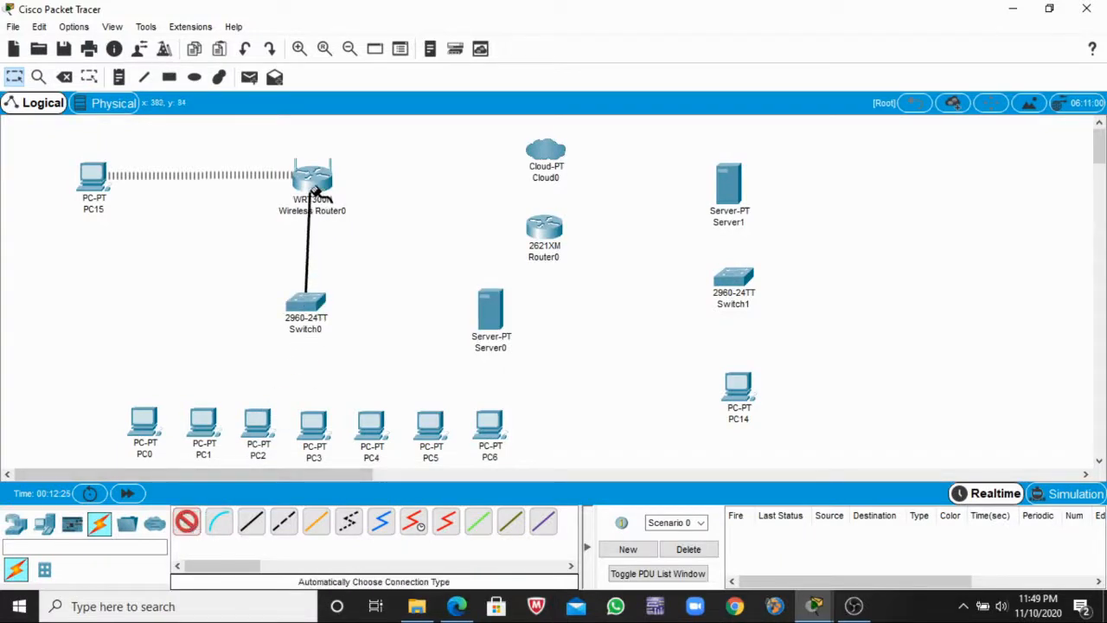
pyautogui.click(316, 192)
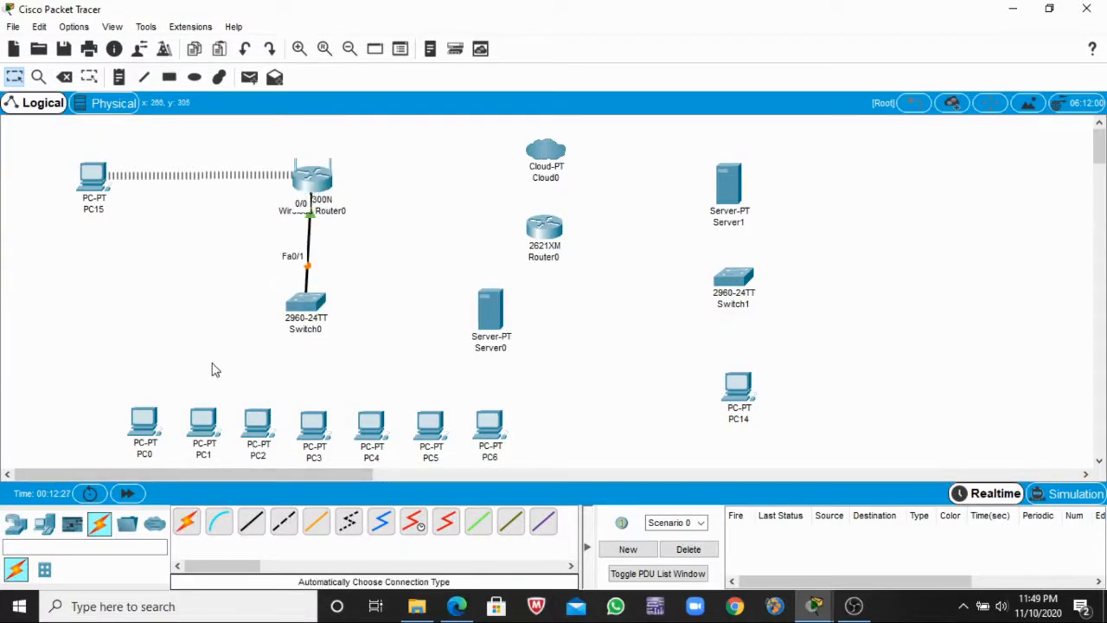
# - Connect PC0 and PC1 to Switch0 with automatically chosen cables
pyautogui.scroll(-2, 215, 370)
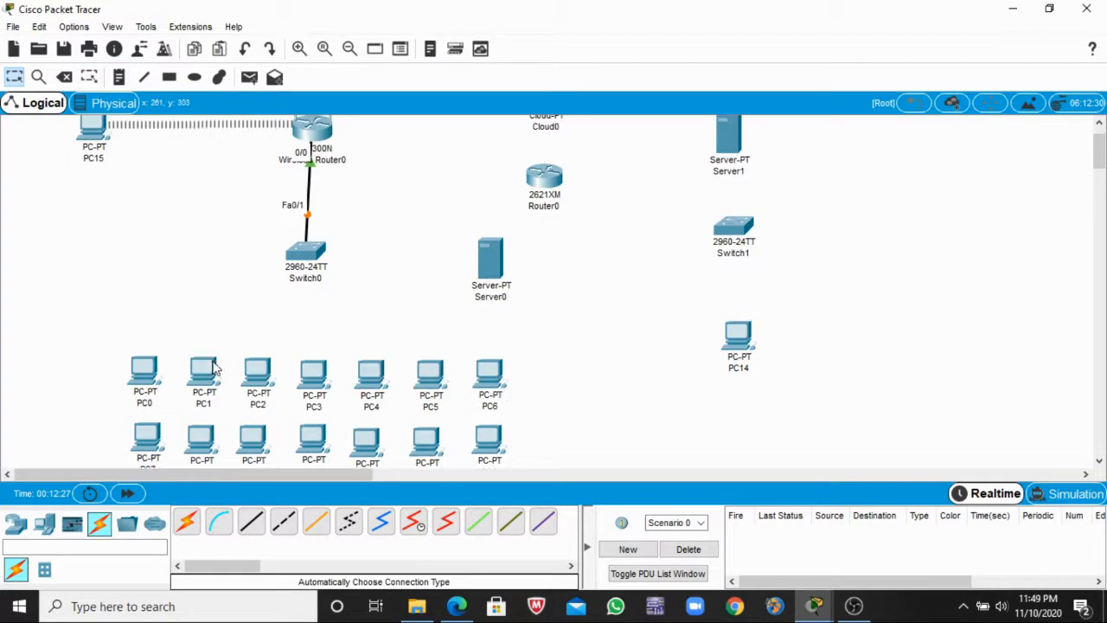
pyautogui.click(180, 512)
pyautogui.click(149, 388)
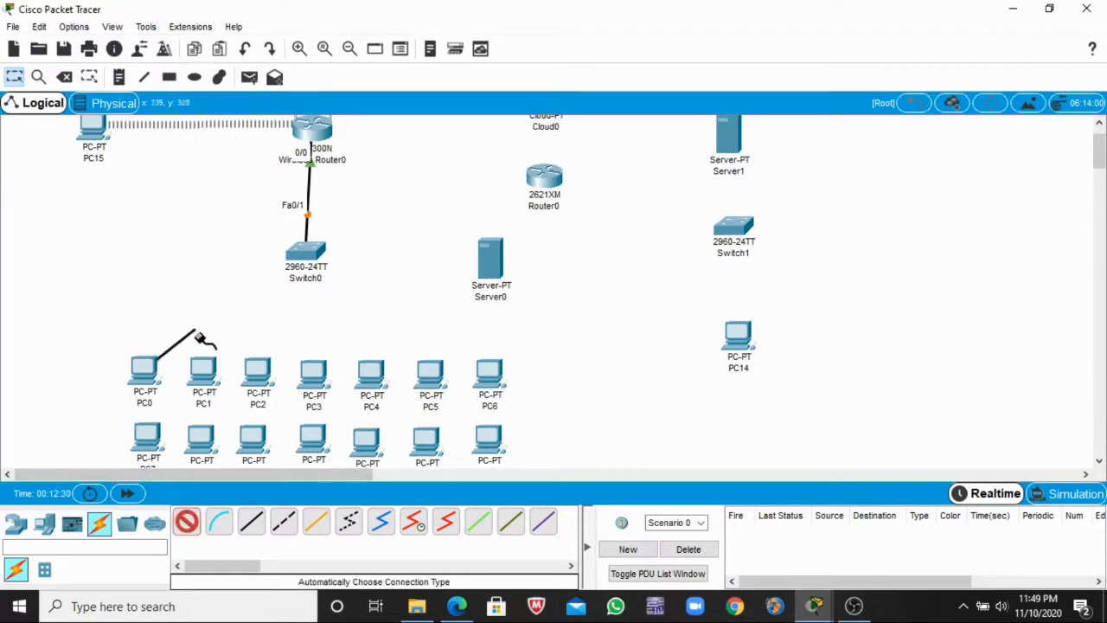
pyautogui.click(303, 255)
pyautogui.click(186, 521)
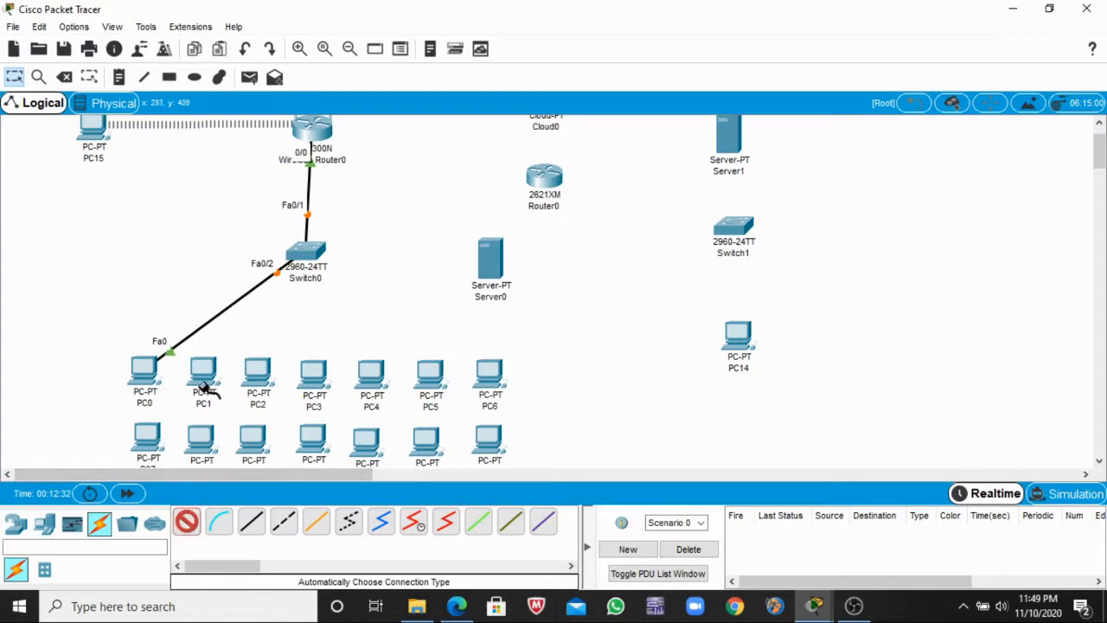
pyautogui.click(303, 253)
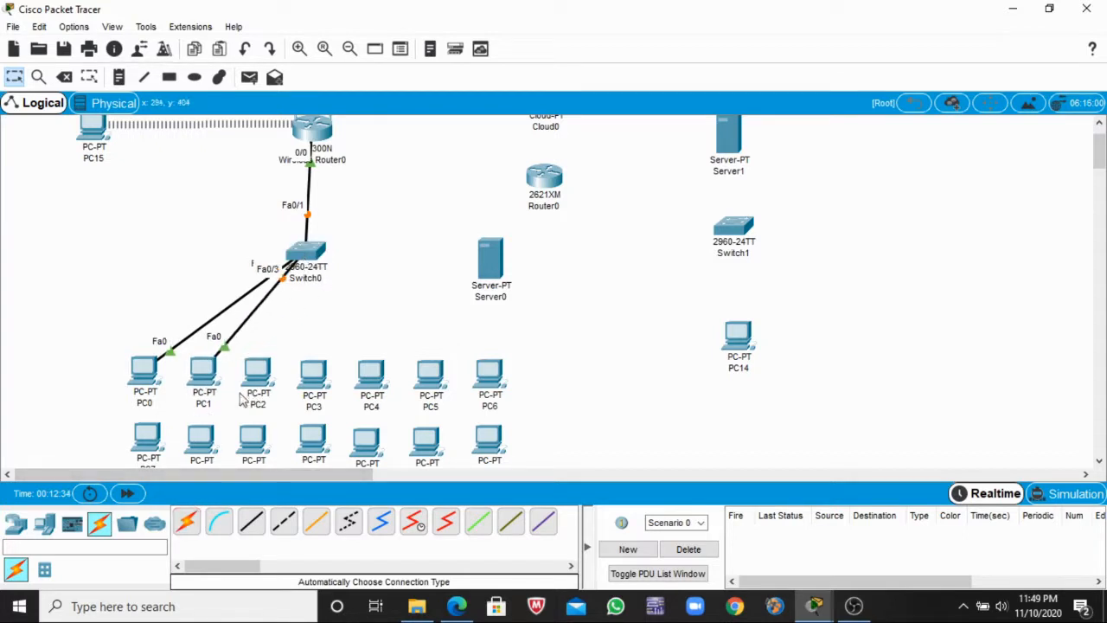
# - Connect PC2 and PC3 to Switch0 using the automatically chosen connection type
pyautogui.click(189, 522)
pyautogui.click(260, 381)
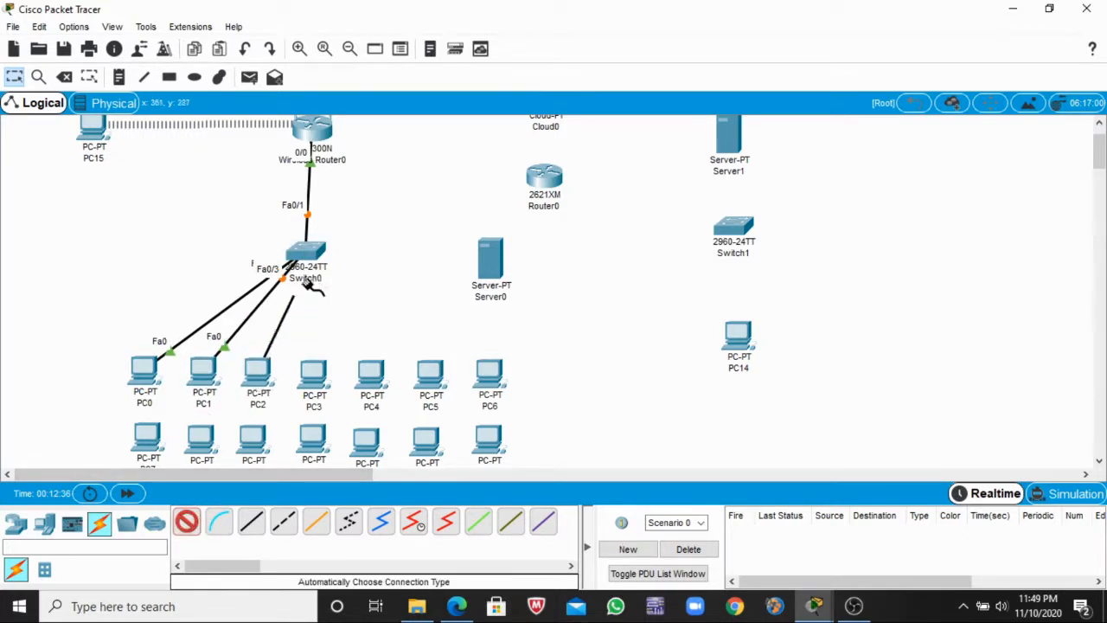
pyautogui.click(305, 255)
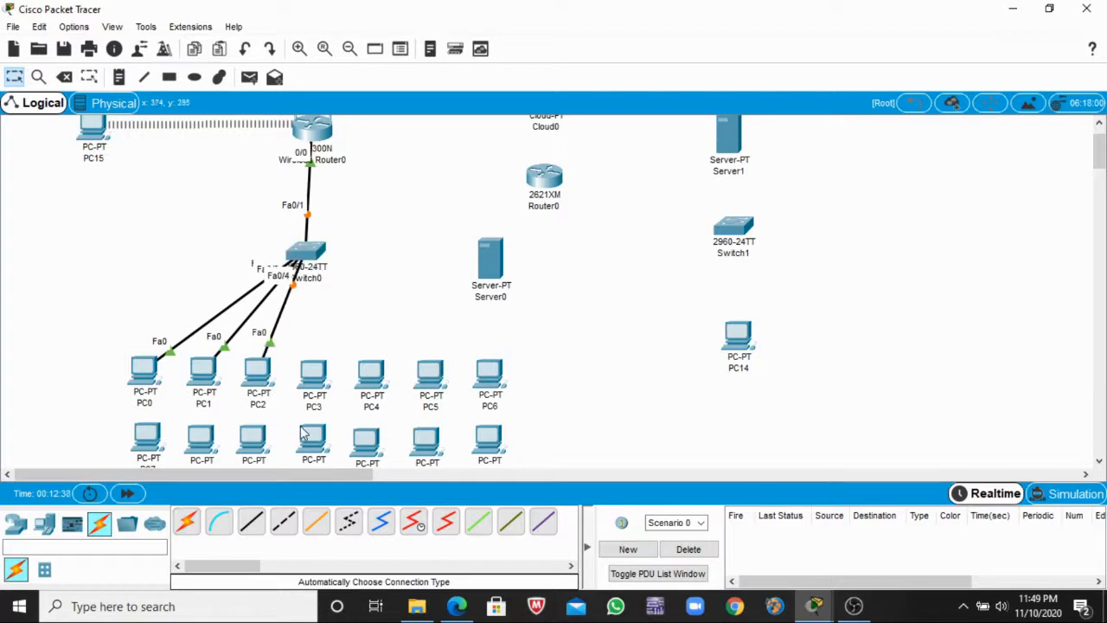
pyautogui.click(188, 521)
pyautogui.click(308, 374)
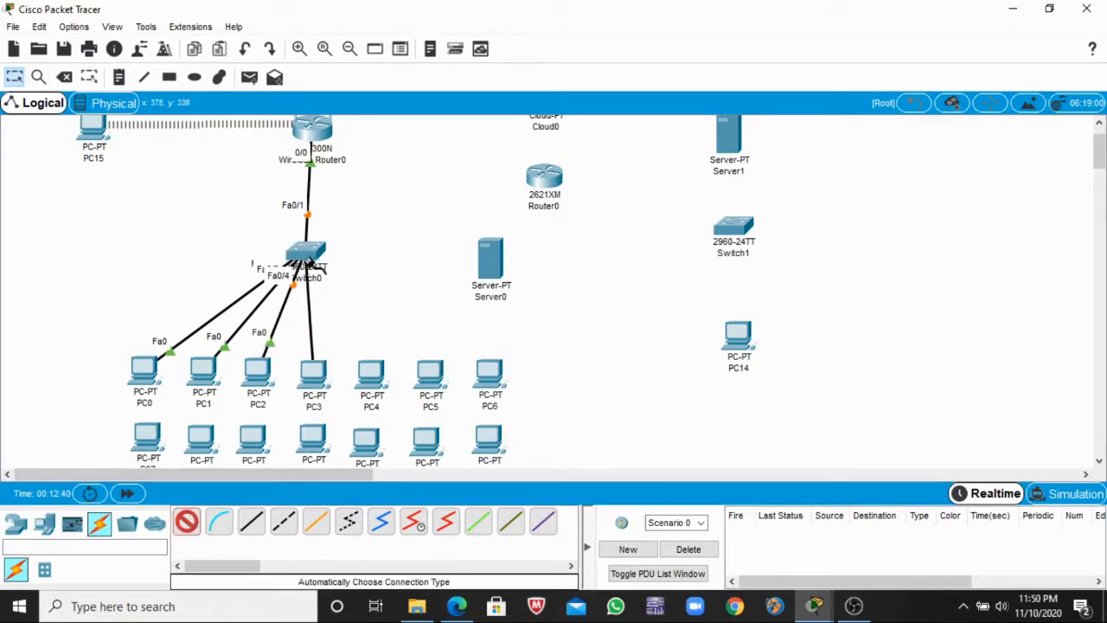
pyautogui.click(305, 258)
# - Connect PC4 and PC5 to Switch0 using the automatically chosen connection type
pyautogui.click(186, 522)
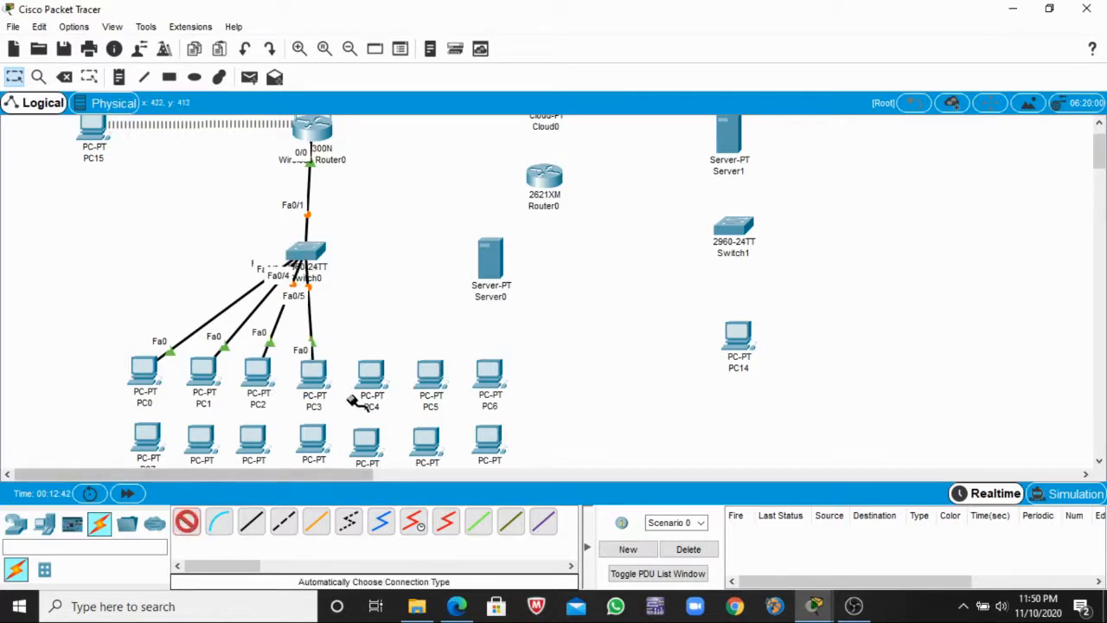
pyautogui.click(369, 377)
pyautogui.click(305, 260)
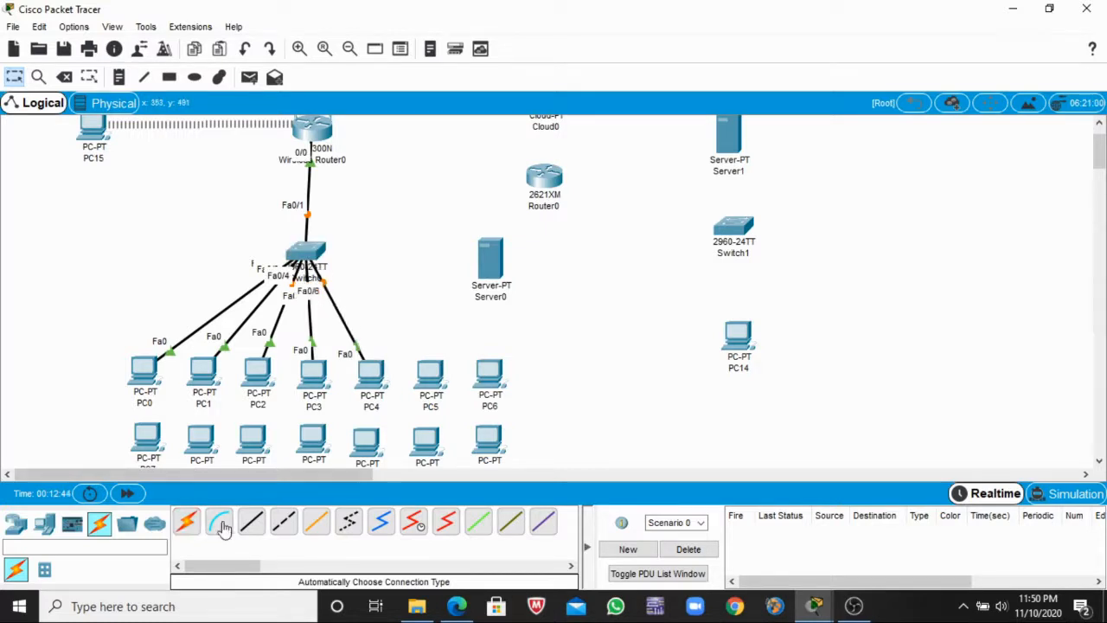
pyautogui.click(186, 521)
pyautogui.click(430, 380)
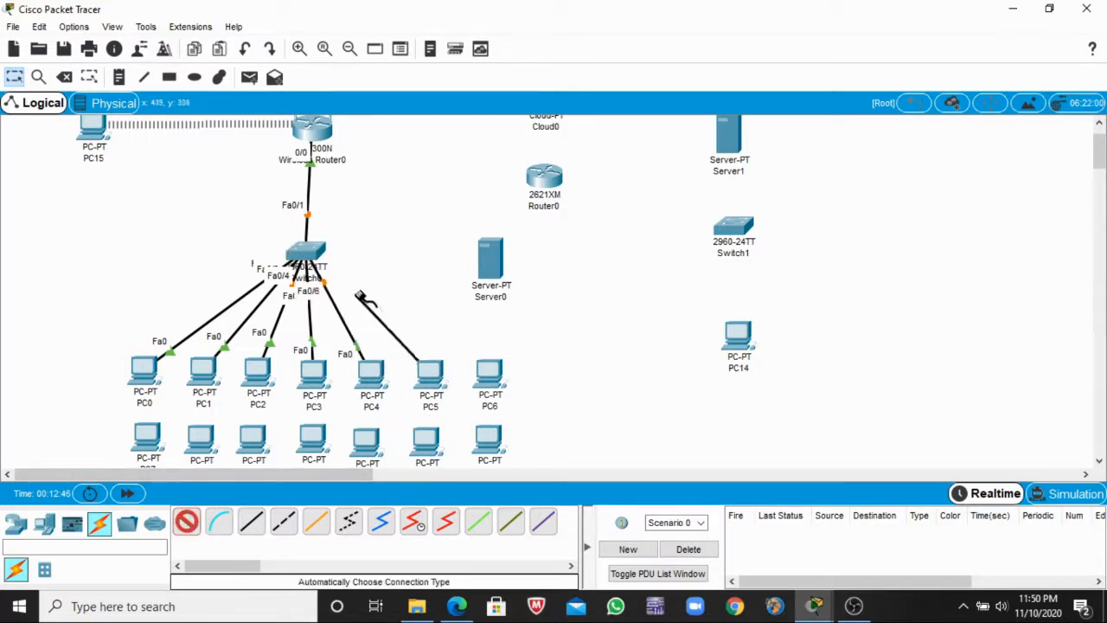
pyautogui.click(305, 258)
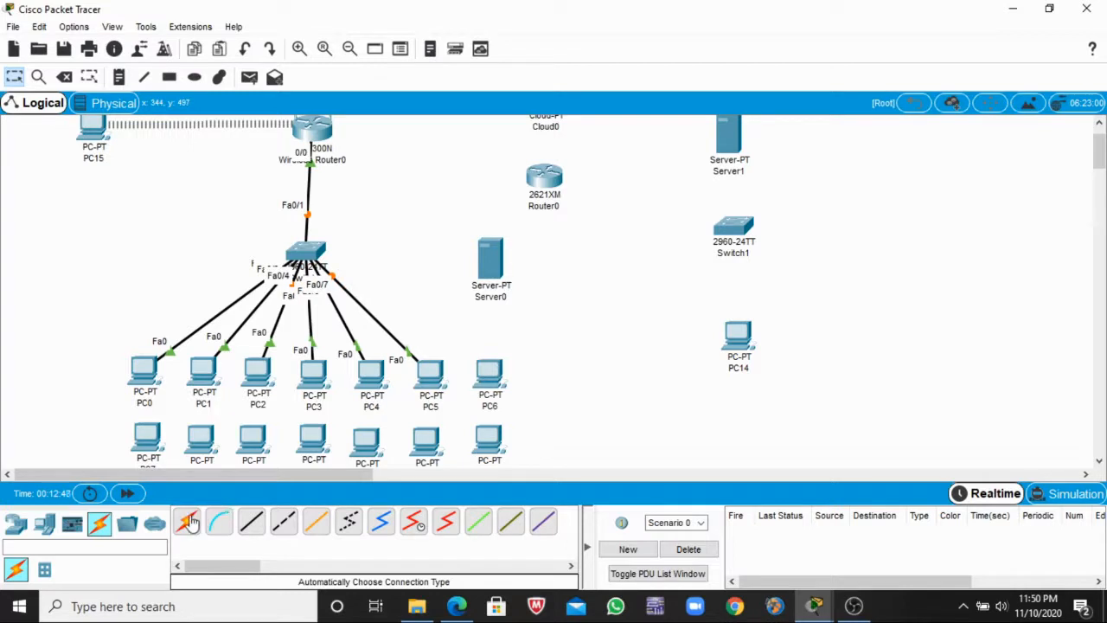
# - Connect PC6 and PC7, the first PC of the lower row, to Switch0 with automatically chosen cables
pyautogui.click(188, 521)
pyautogui.click(489, 376)
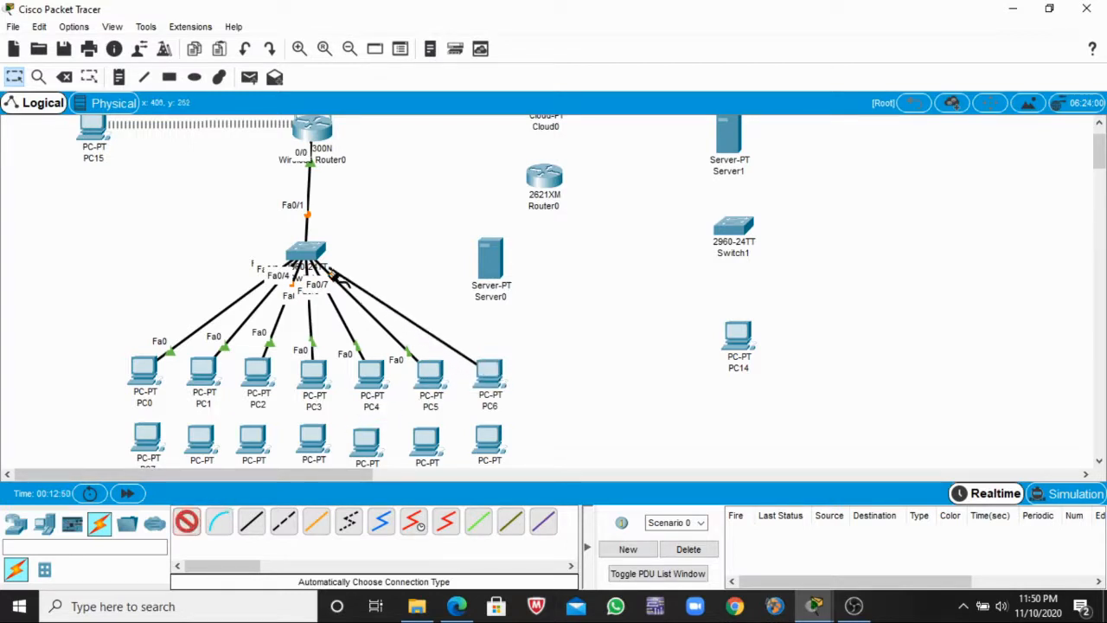
pyautogui.click(308, 258)
pyautogui.click(154, 439)
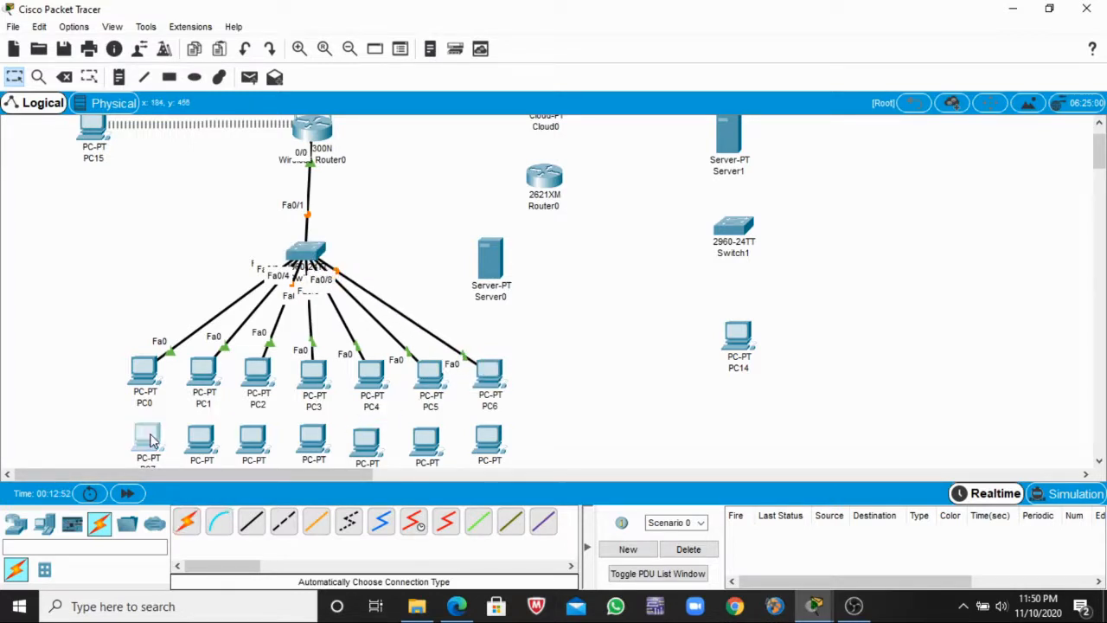
pyautogui.click(760, 74)
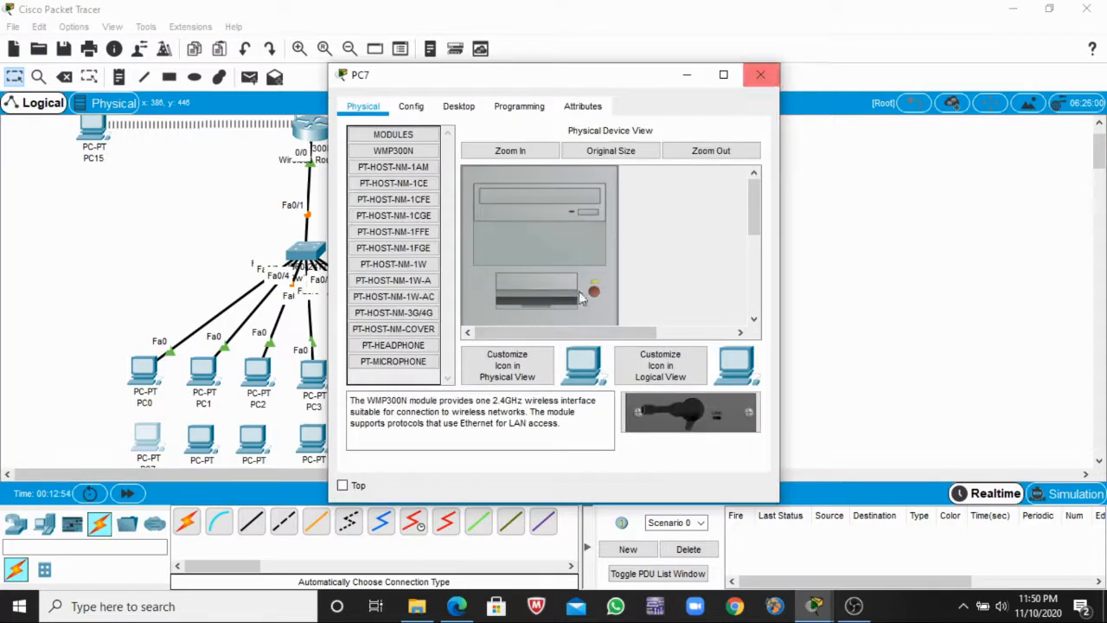
pyautogui.click(186, 521)
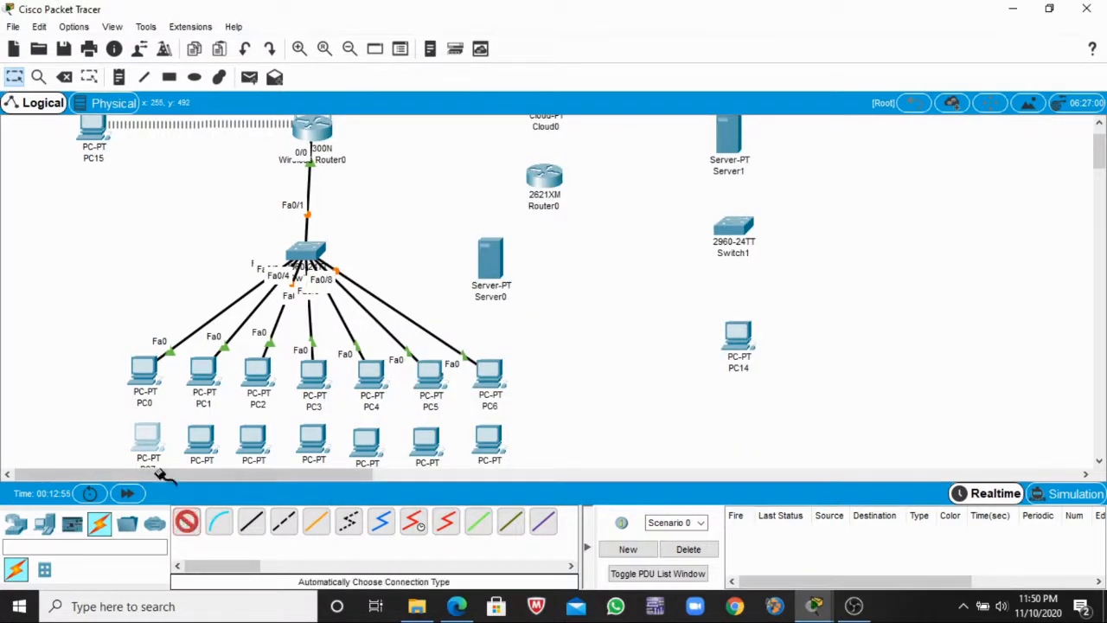
pyautogui.click(149, 437)
pyautogui.click(307, 261)
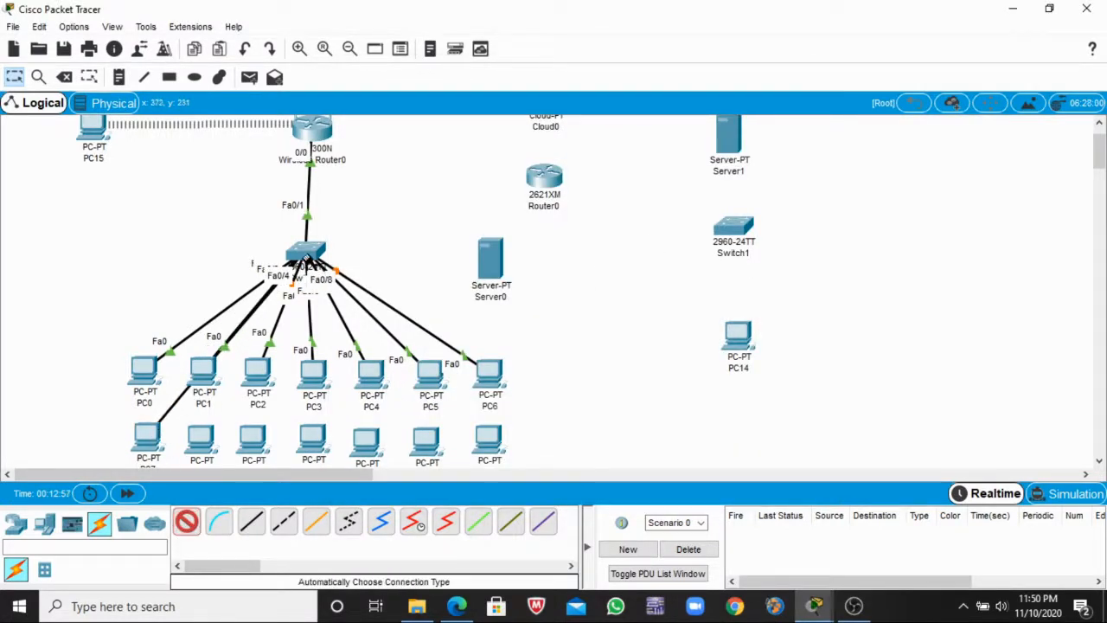
# - Connect PC8 and PC9 in the lower row to Switch0 with automatically chosen cables
pyautogui.click(180, 526)
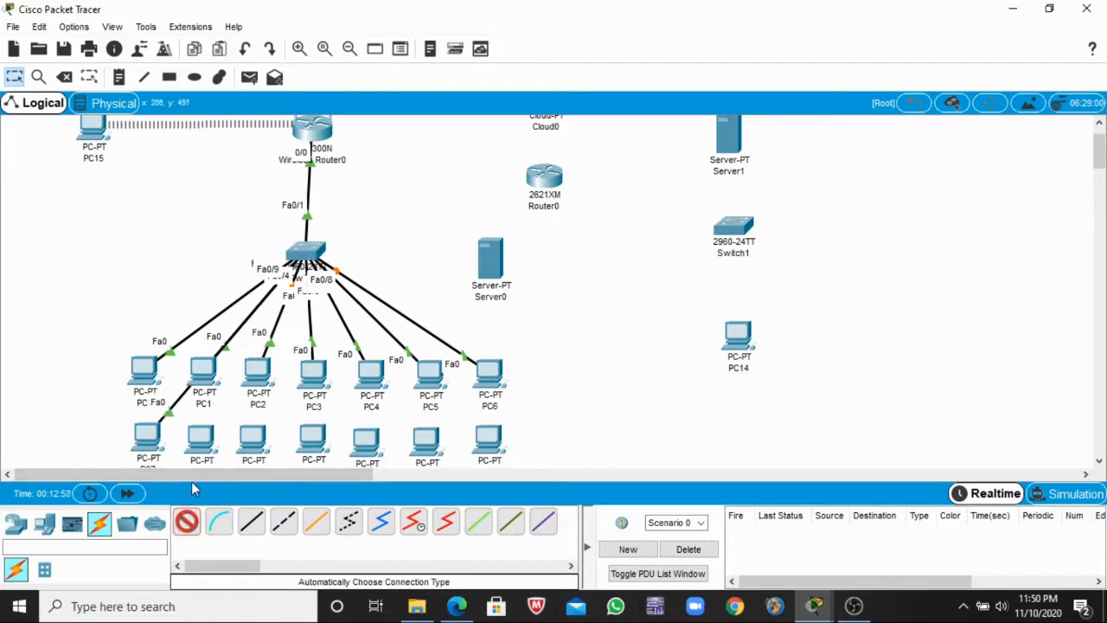
pyautogui.click(210, 441)
pyautogui.click(307, 260)
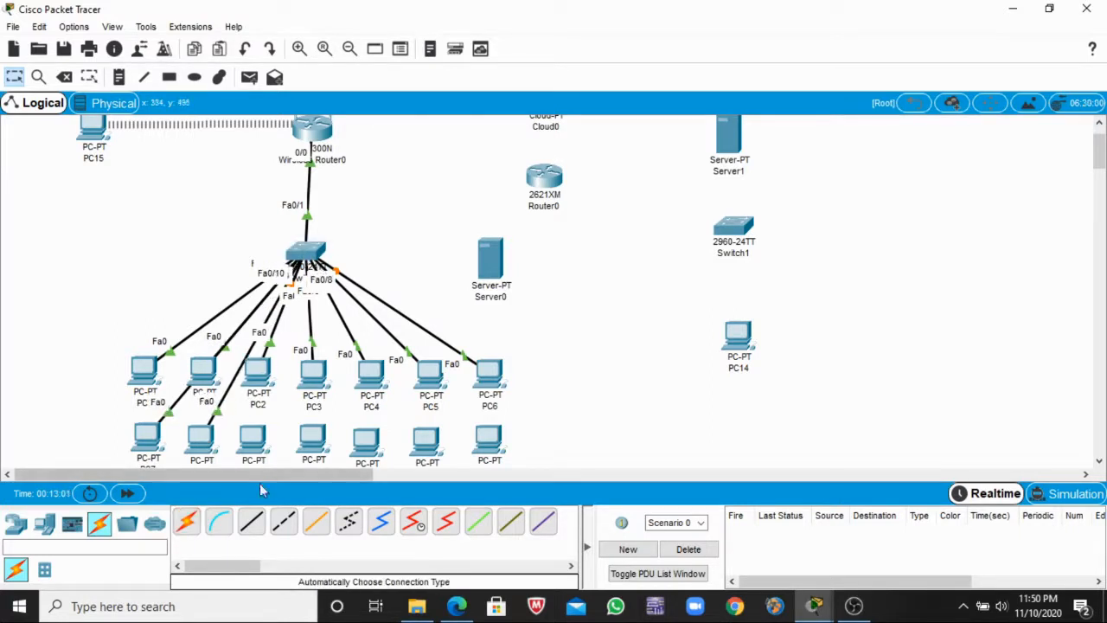
pyautogui.click(186, 522)
pyautogui.click(258, 435)
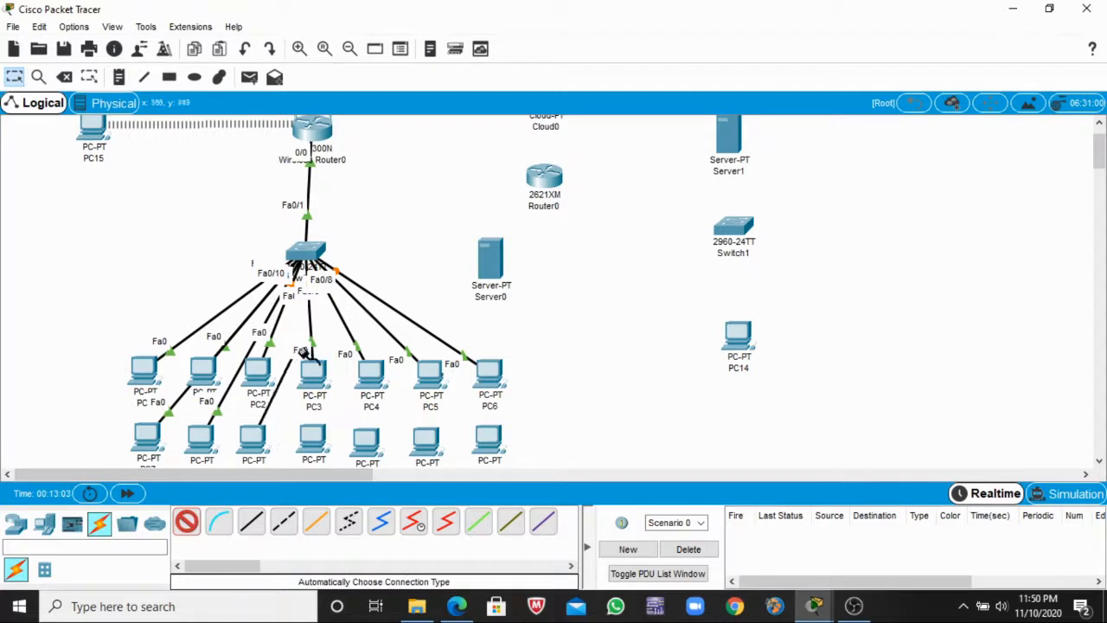
pyautogui.click(306, 253)
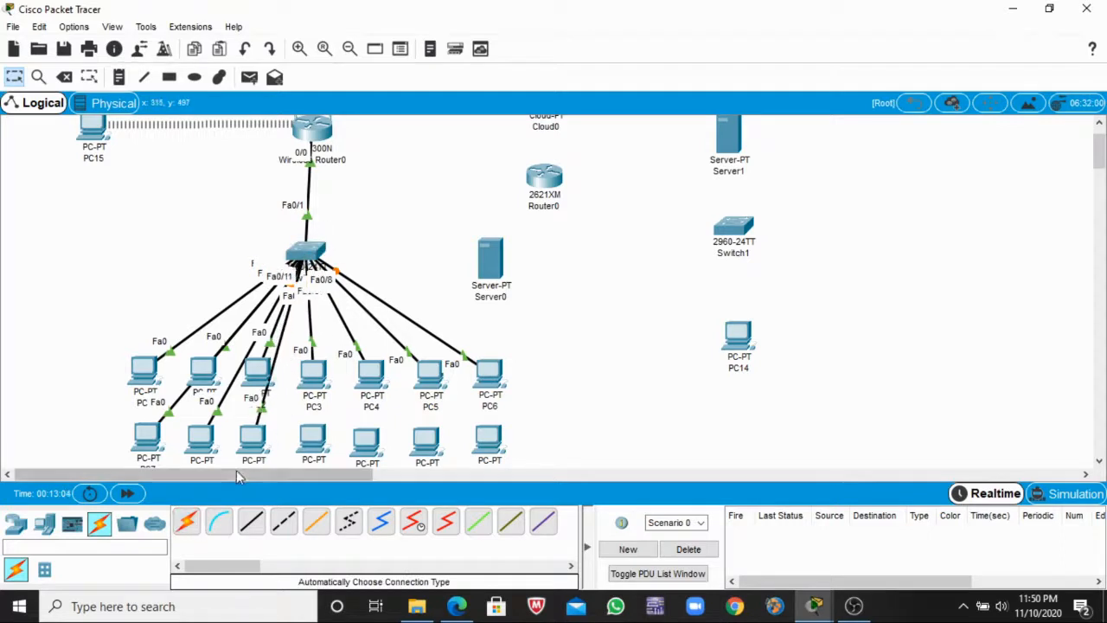
# - Connect PC10 and PC11 in the lower row to Switch0 with automatically chosen cables
pyautogui.click(186, 521)
pyautogui.click(315, 439)
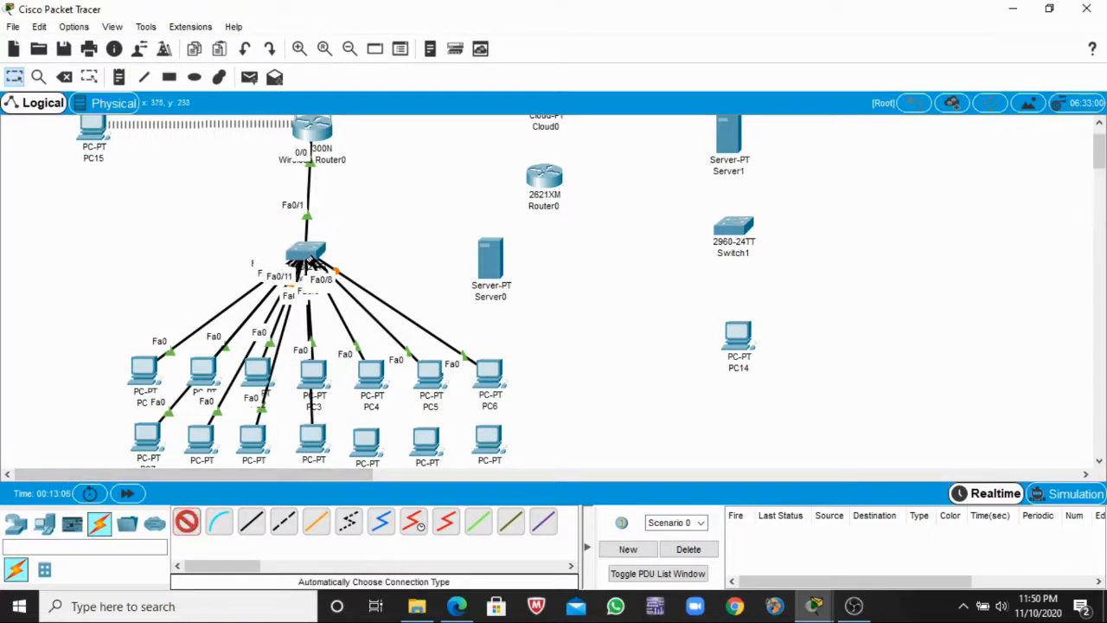
pyautogui.click(302, 268)
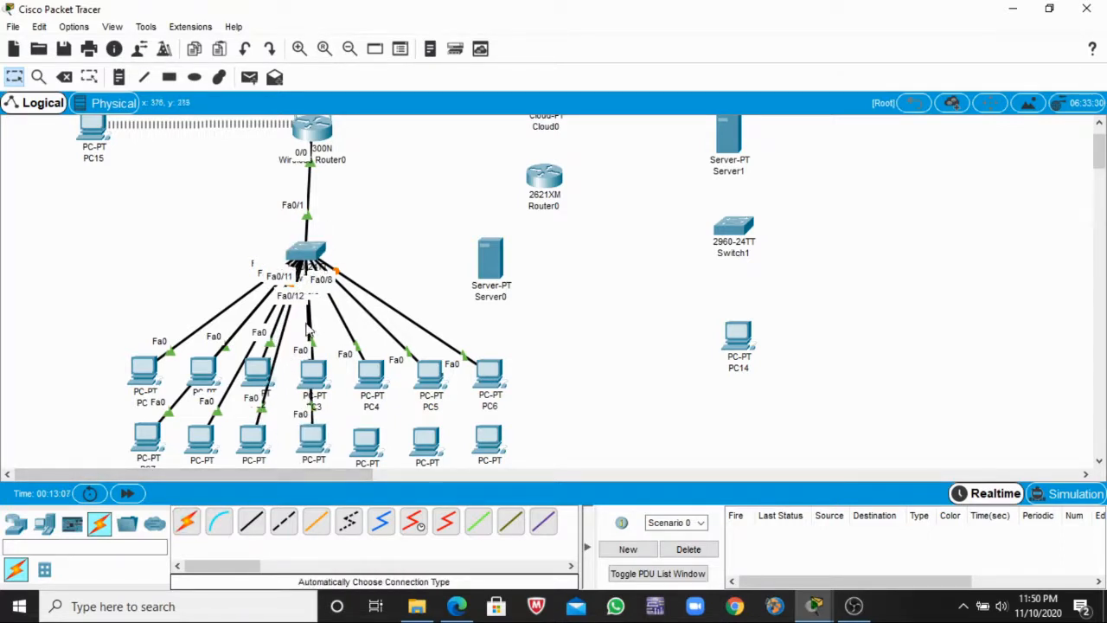
pyautogui.click(366, 441)
pyautogui.click(310, 268)
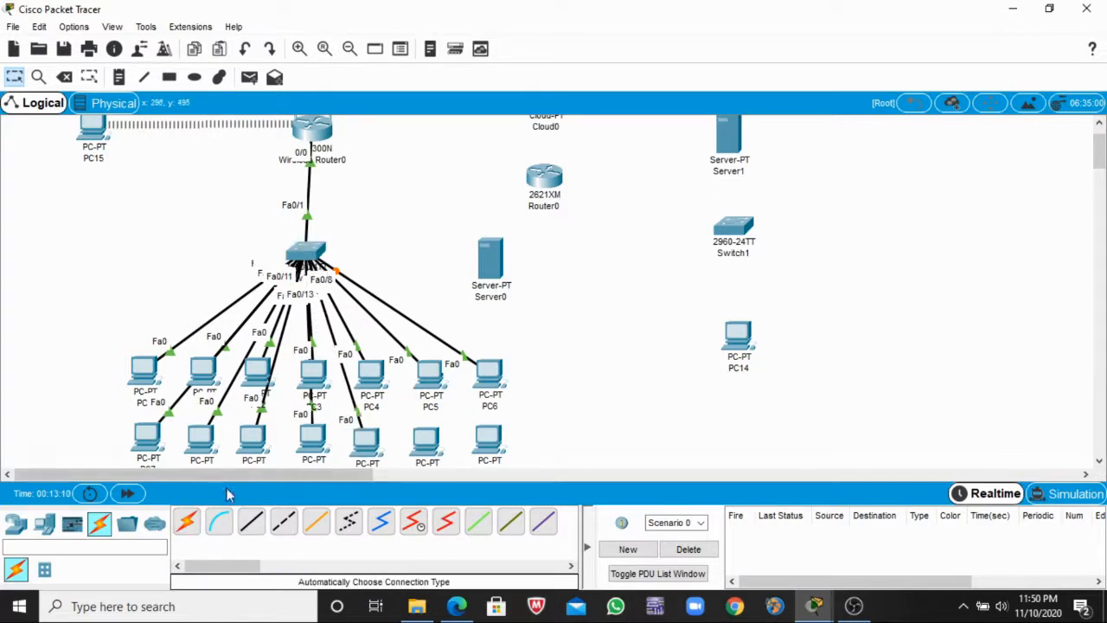
# - Connect PC12 and PC13, the last two lower-row PCs, to Switch0 with automatically chosen cables
pyautogui.click(186, 522)
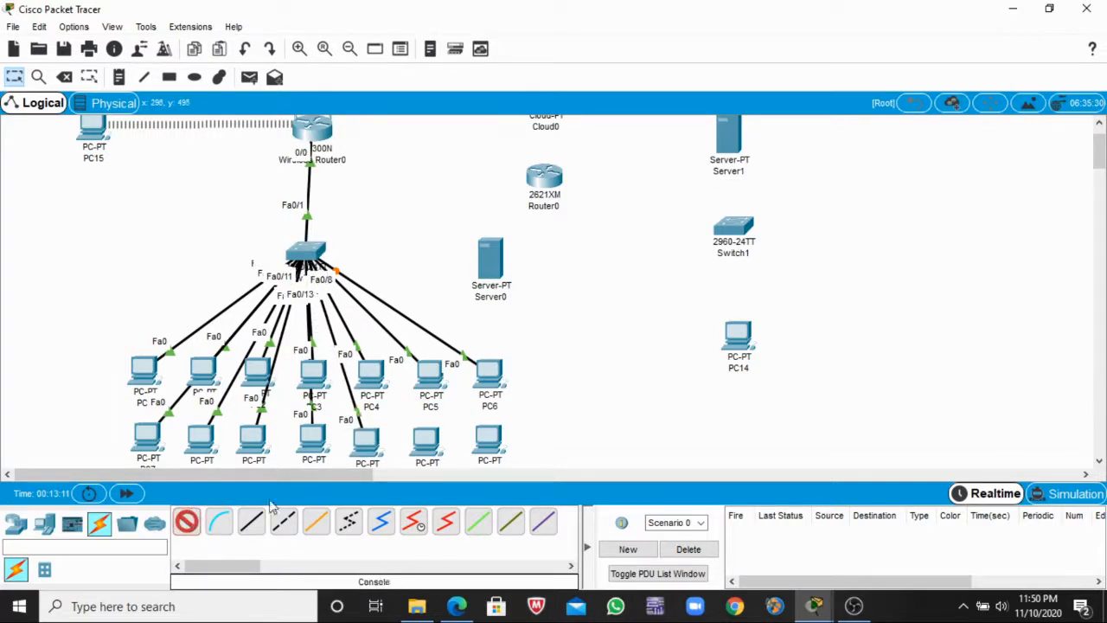
pyautogui.click(415, 417)
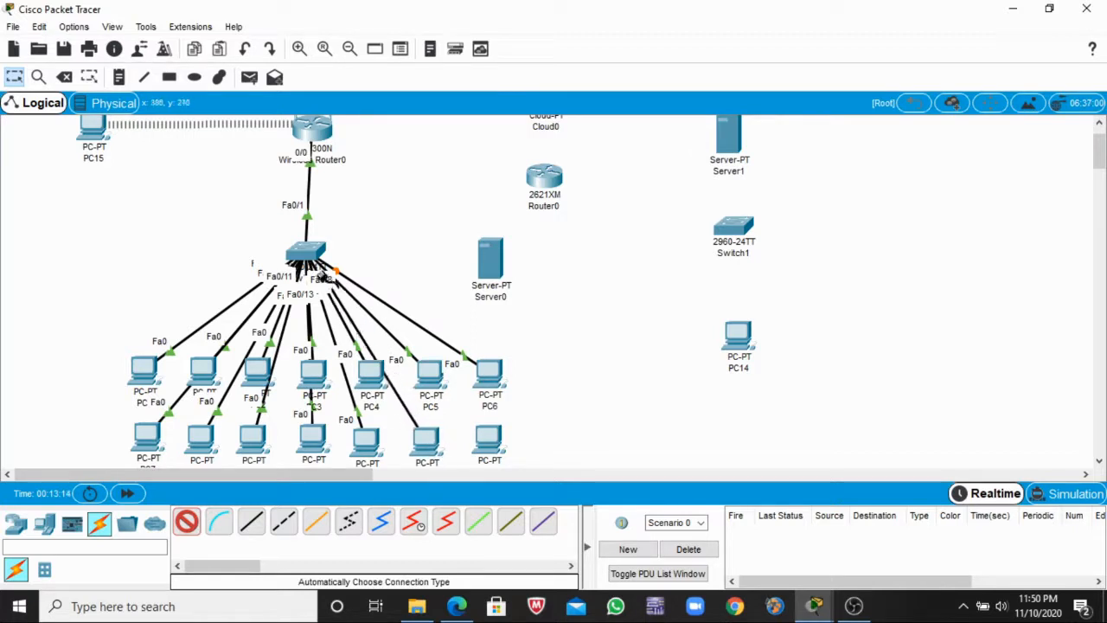
pyautogui.click(309, 264)
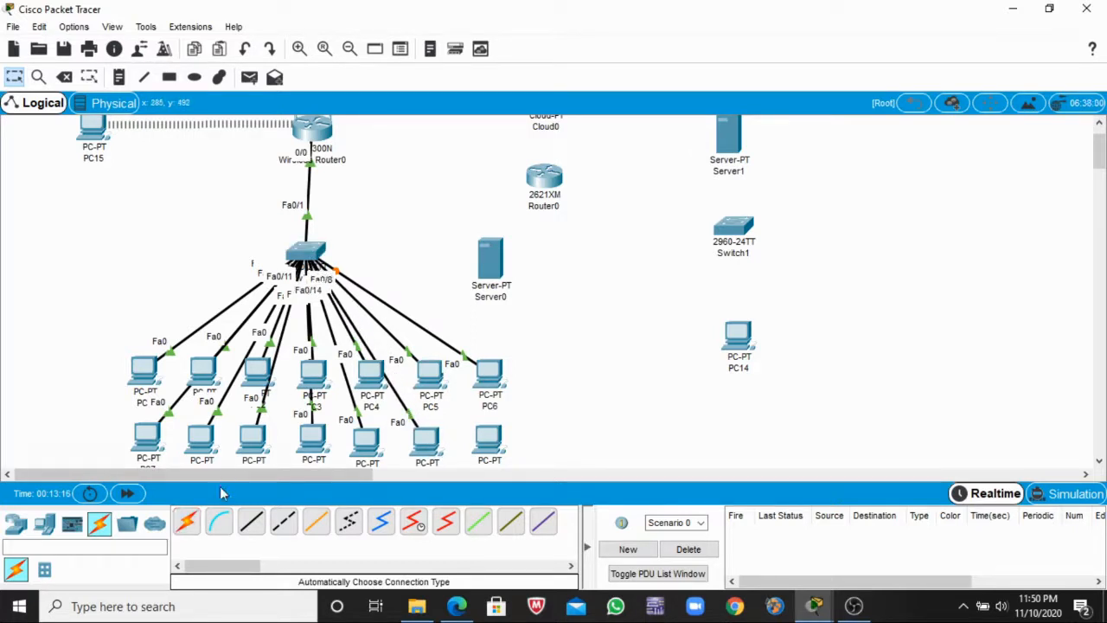
pyautogui.click(497, 437)
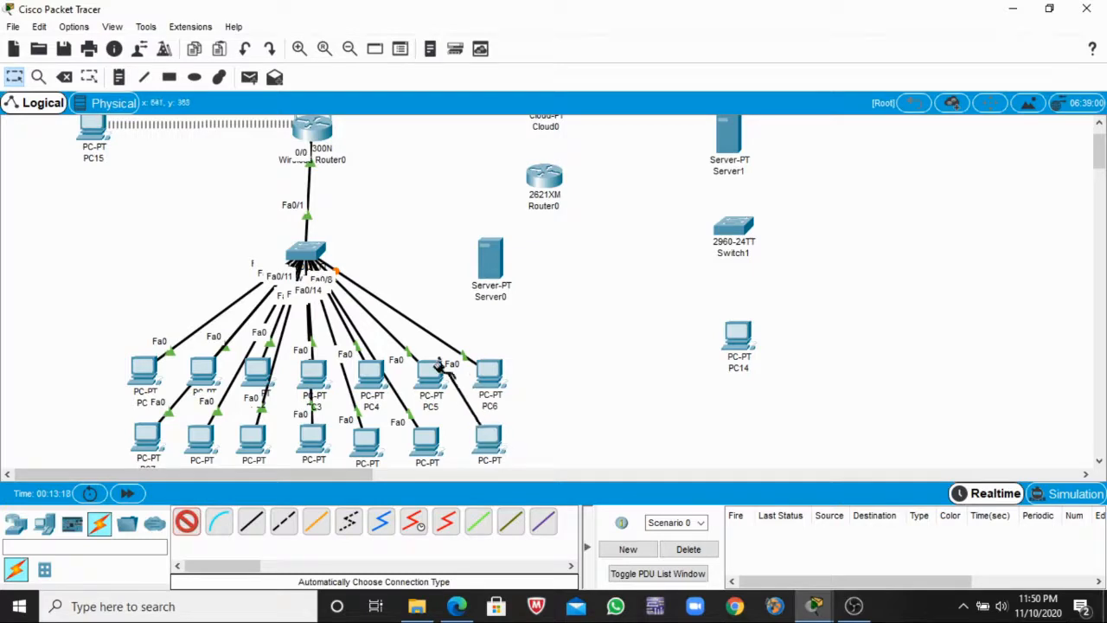
pyautogui.click(312, 259)
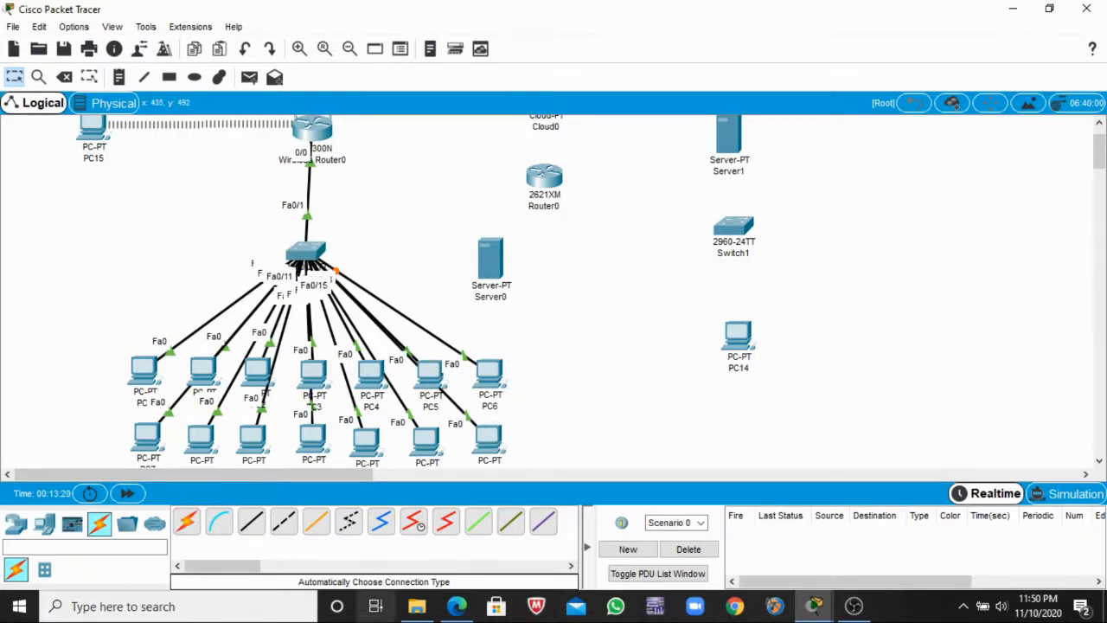
# - Check the topology diagram in the PDF in Edge and connect Switch0 to Router0 with an automatically chosen cable
pyautogui.click(458, 608)
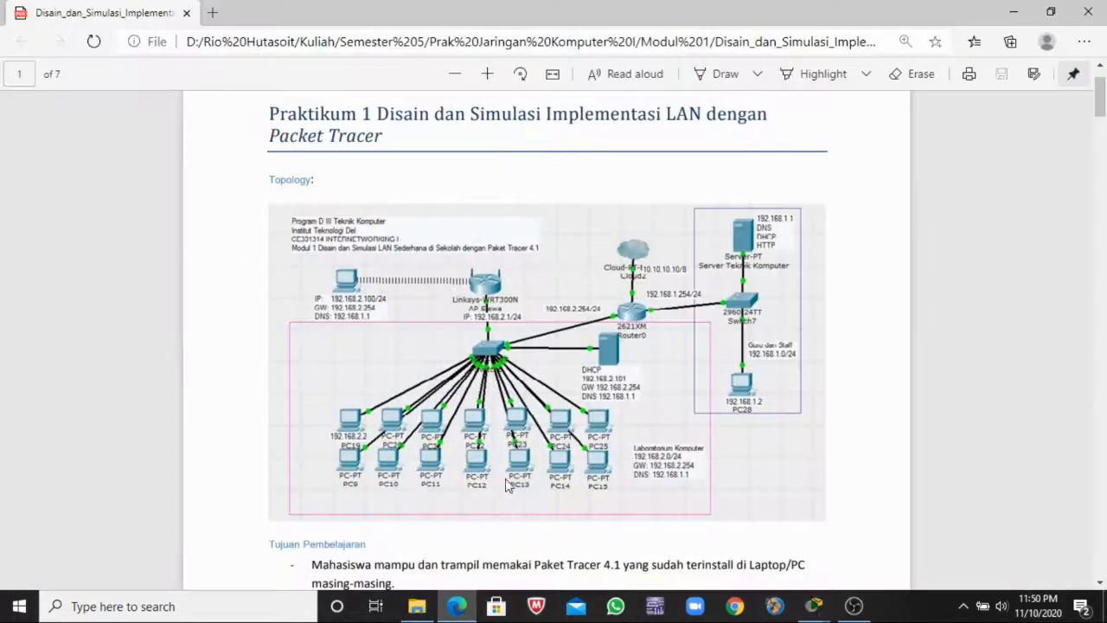
pyautogui.moveTo(474, 616)
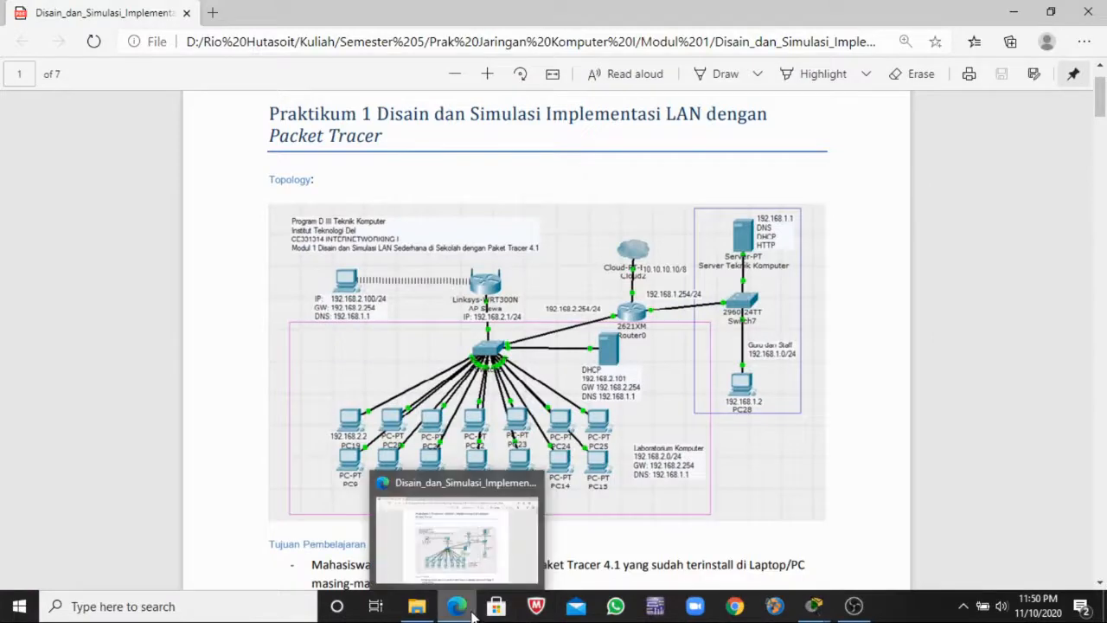
pyautogui.click(458, 609)
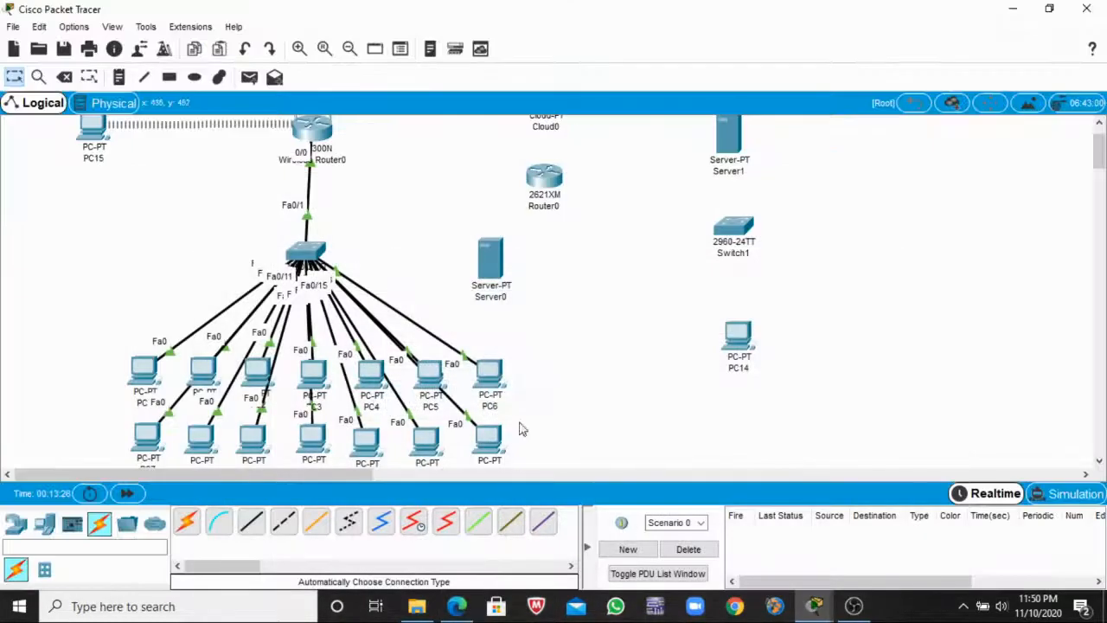
pyautogui.scroll(2, 536, 313)
pyautogui.click(186, 521)
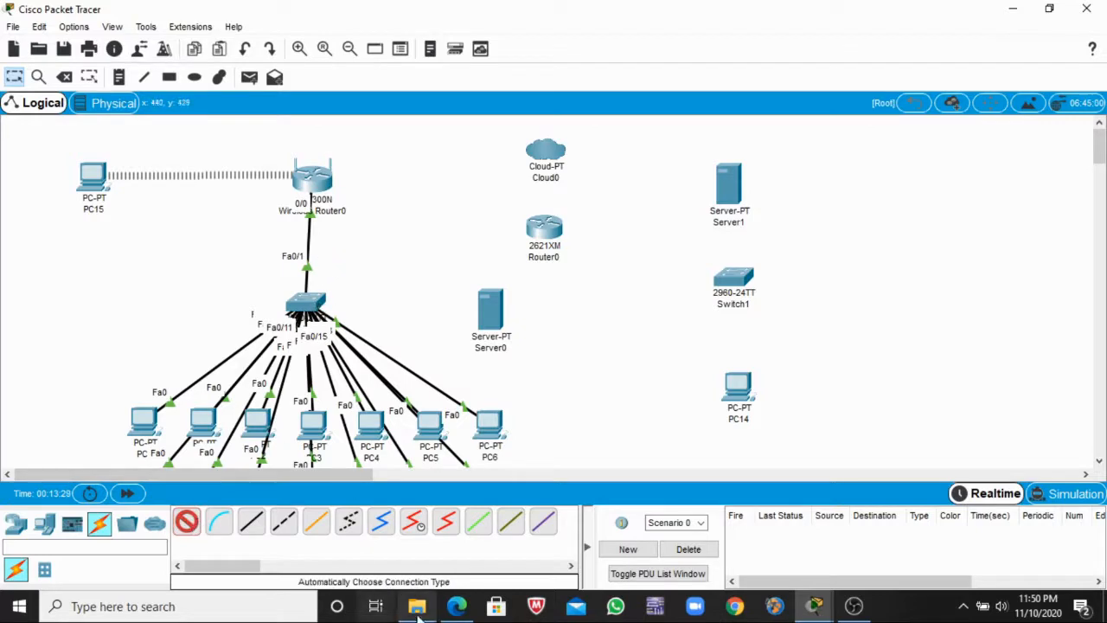
pyautogui.moveTo(457, 610)
pyautogui.click(461, 573)
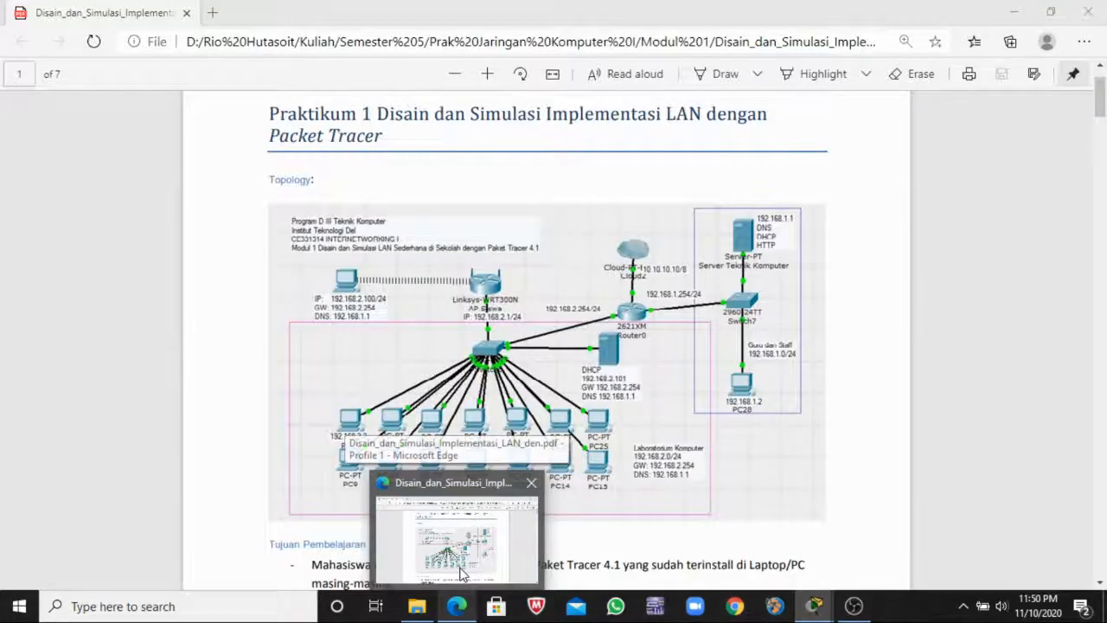
pyautogui.click(461, 573)
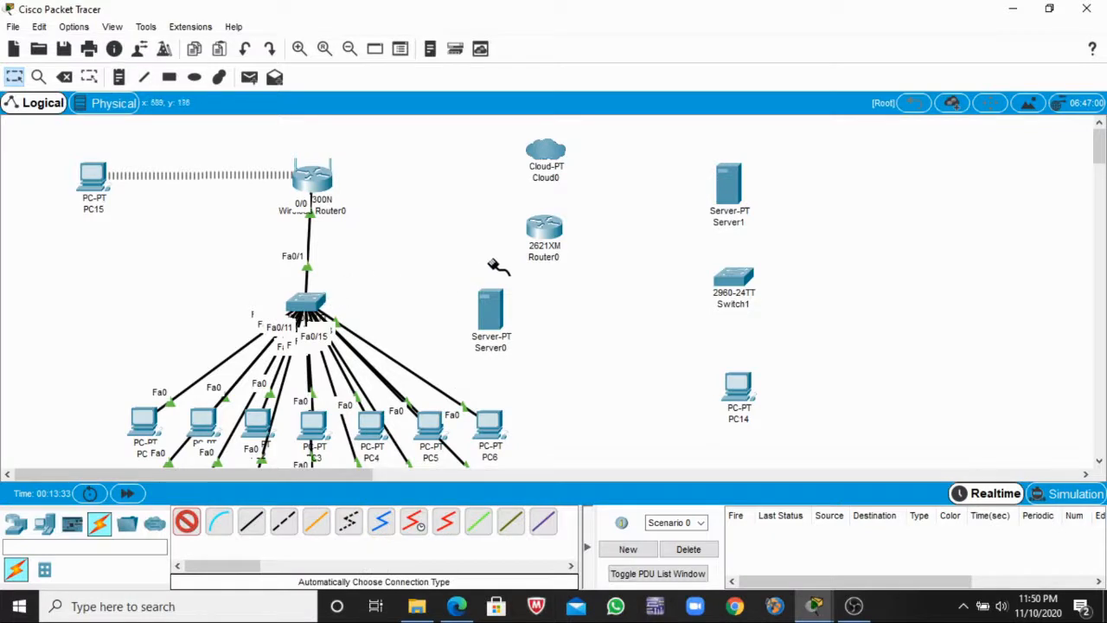
pyautogui.click(322, 300)
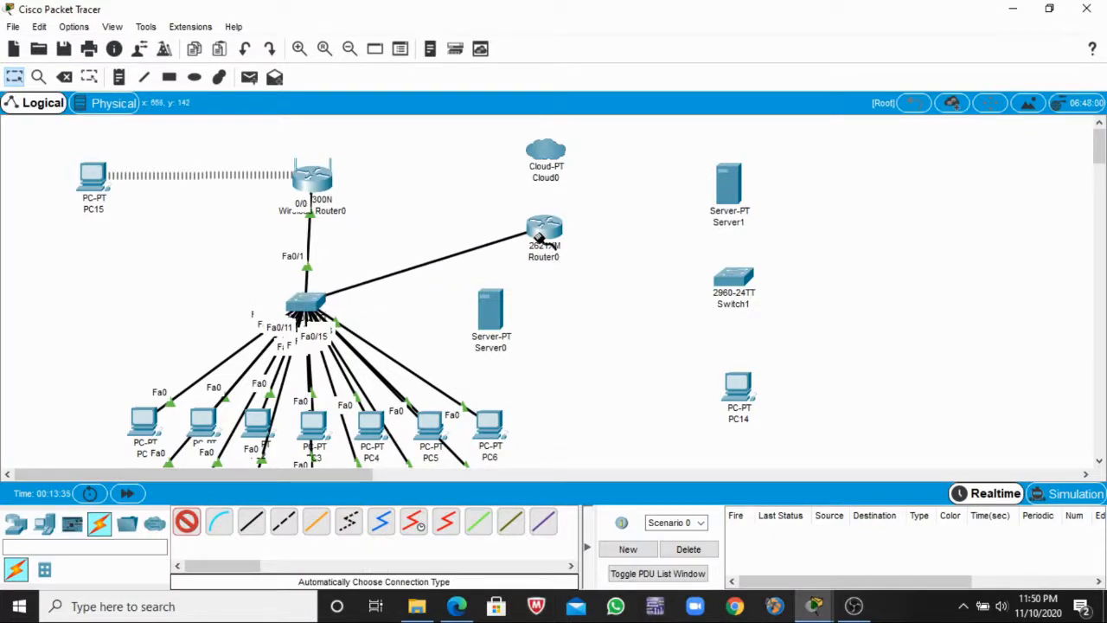
pyautogui.click(544, 231)
# - Connect Switch0 to Server0 using the automatically chosen connection type
pyautogui.click(187, 523)
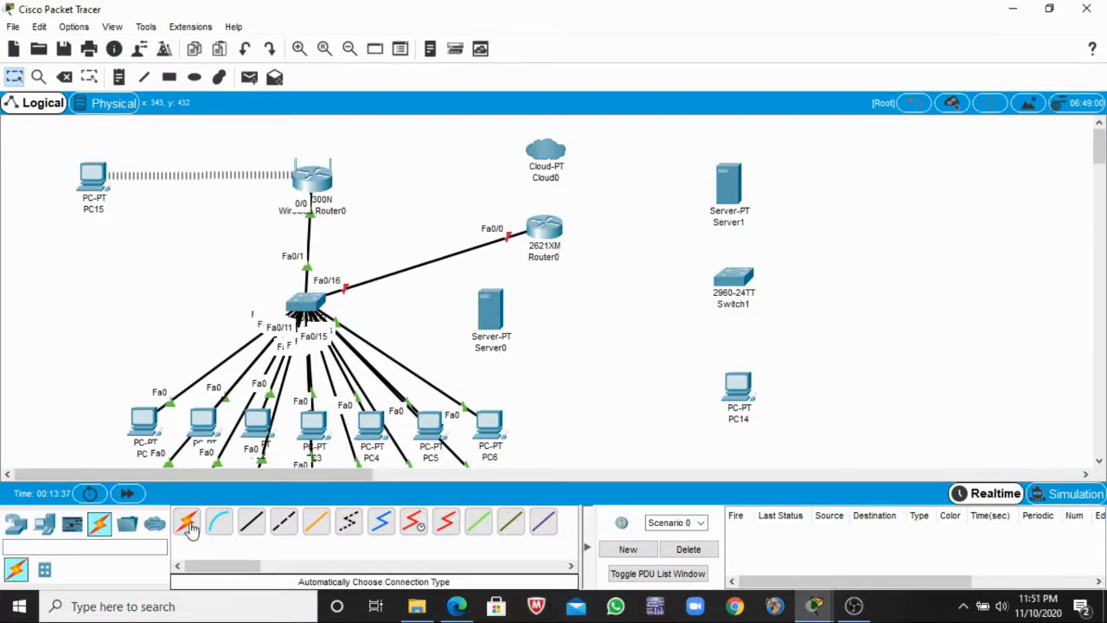
pyautogui.click(318, 305)
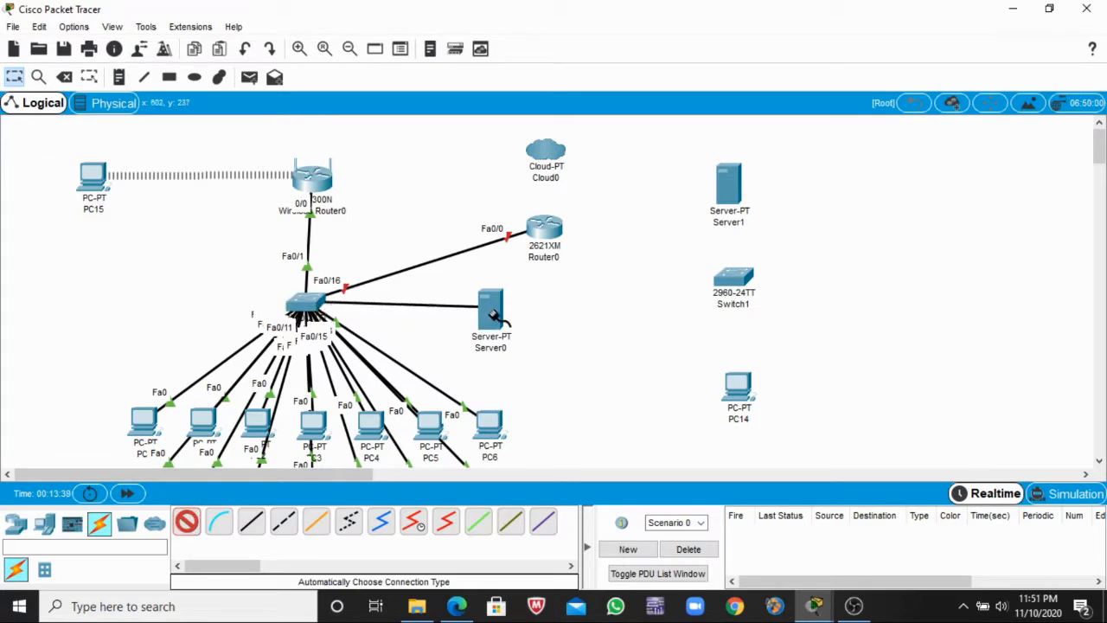
pyautogui.click(490, 309)
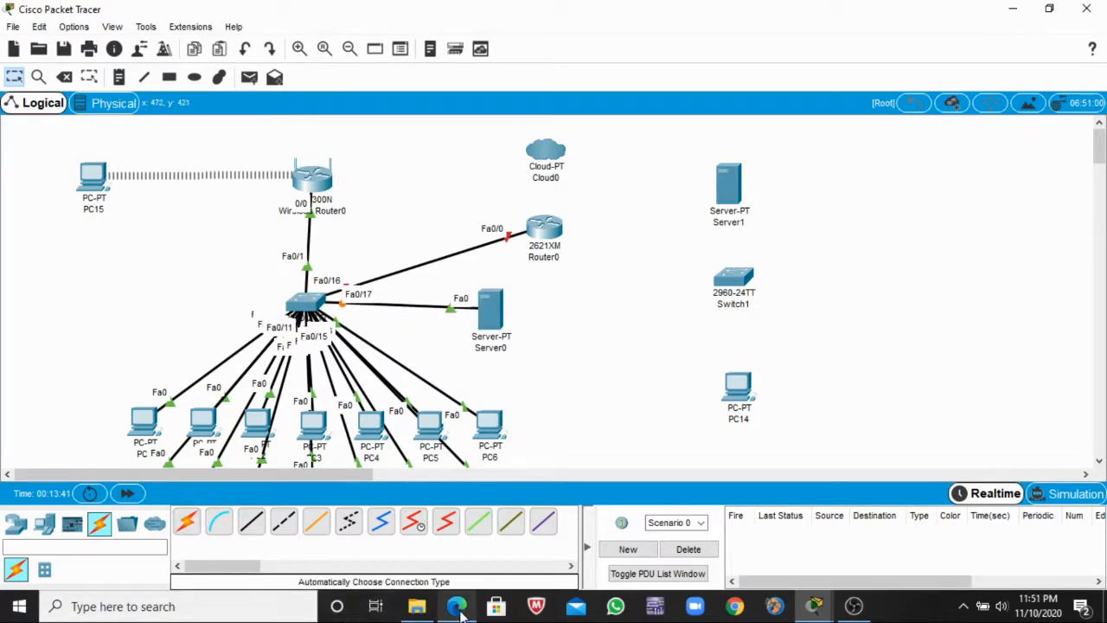
pyautogui.moveTo(457, 606)
pyautogui.moveTo(471, 530)
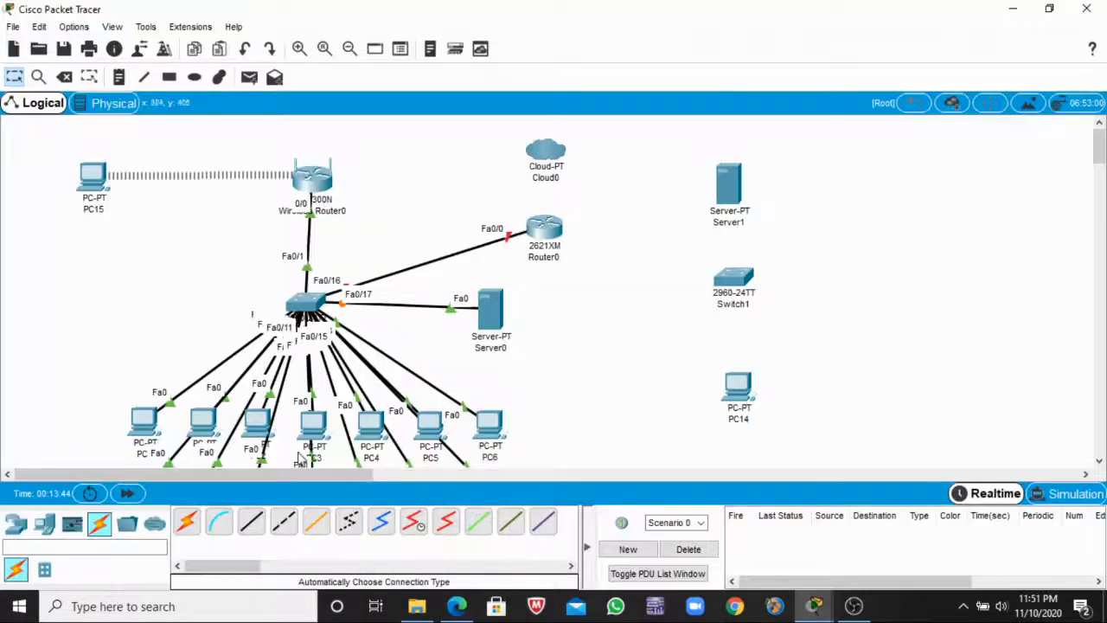
# - Connect Cloud0 to Router0 with an automatically chosen cable
pyautogui.click(186, 521)
pyautogui.click(546, 166)
pyautogui.click(545, 225)
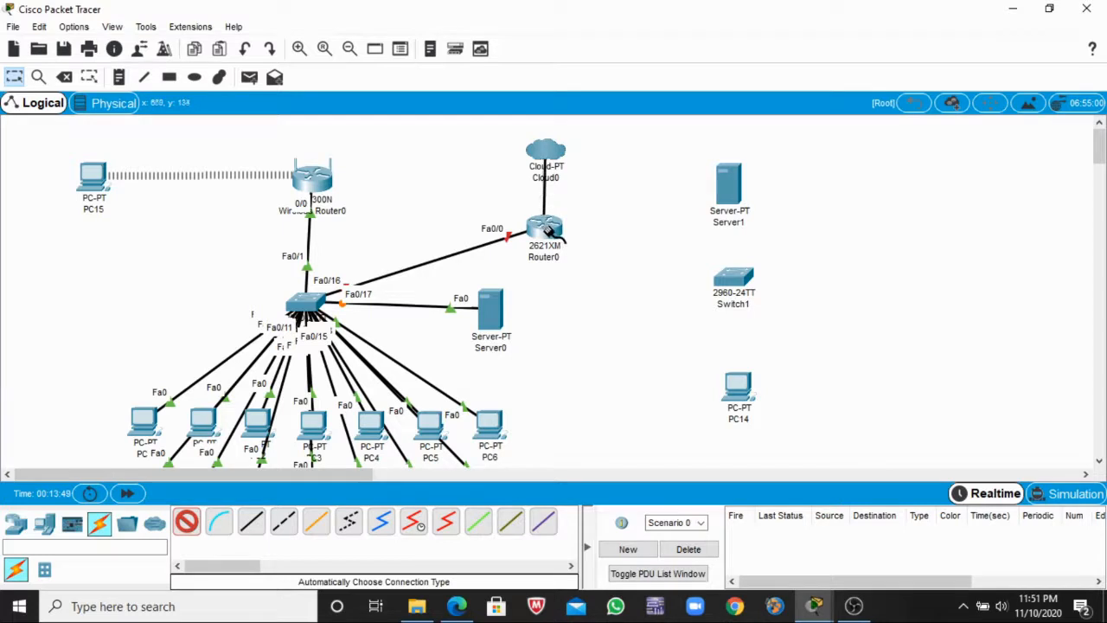
pyautogui.click(548, 230)
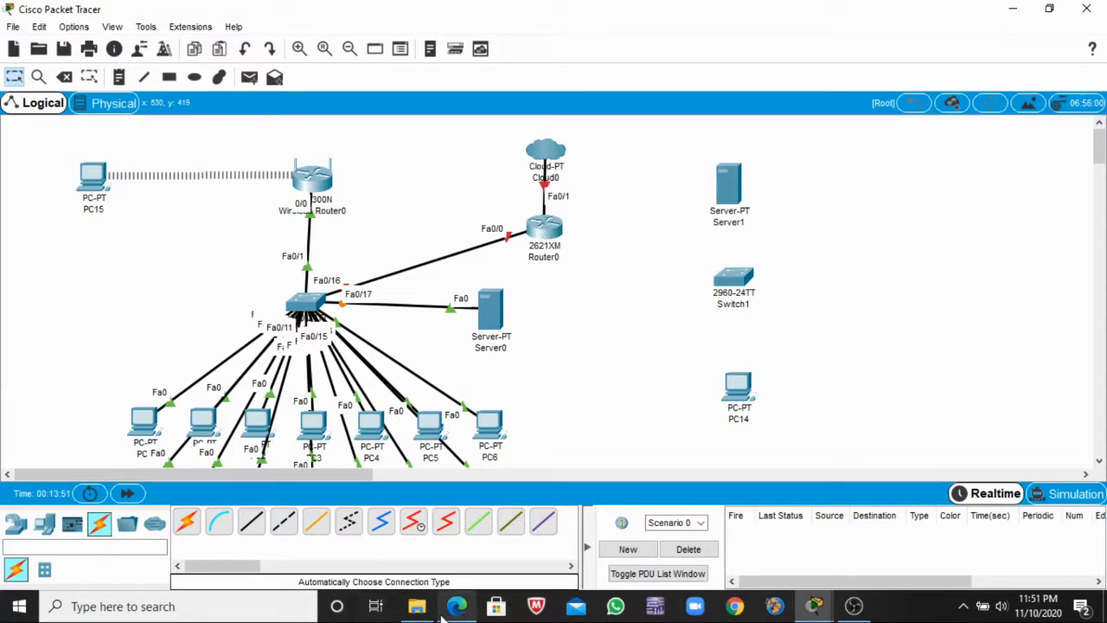
# - Try to connect Router0 to Switch1 using the automatically chosen connection type
pyautogui.moveTo(448, 614)
pyautogui.moveTo(484, 572)
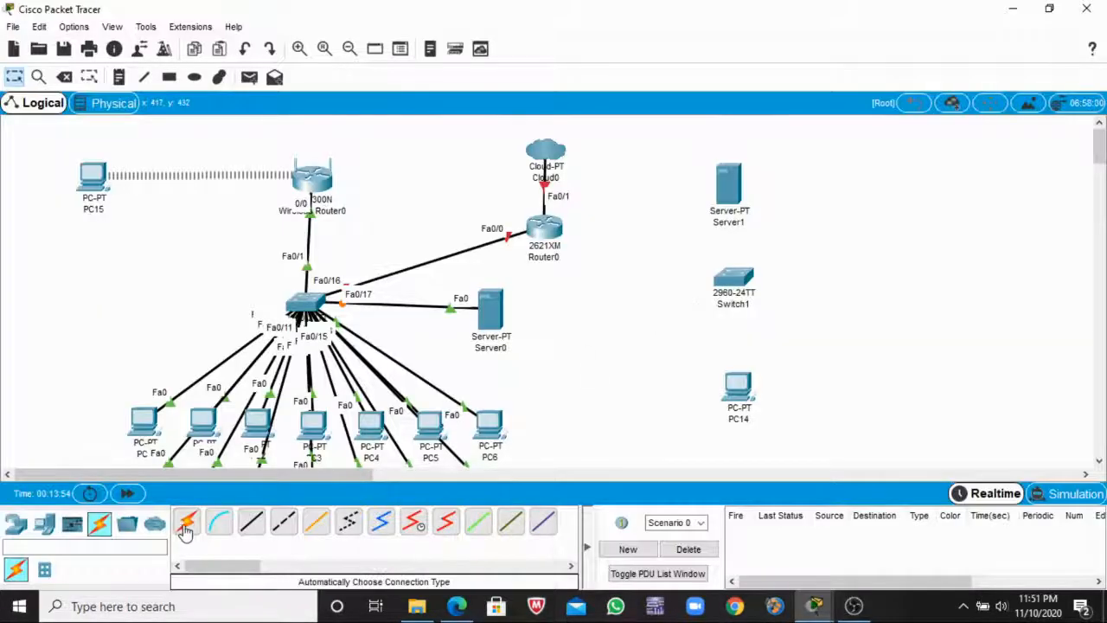
pyautogui.click(184, 523)
pyautogui.click(550, 243)
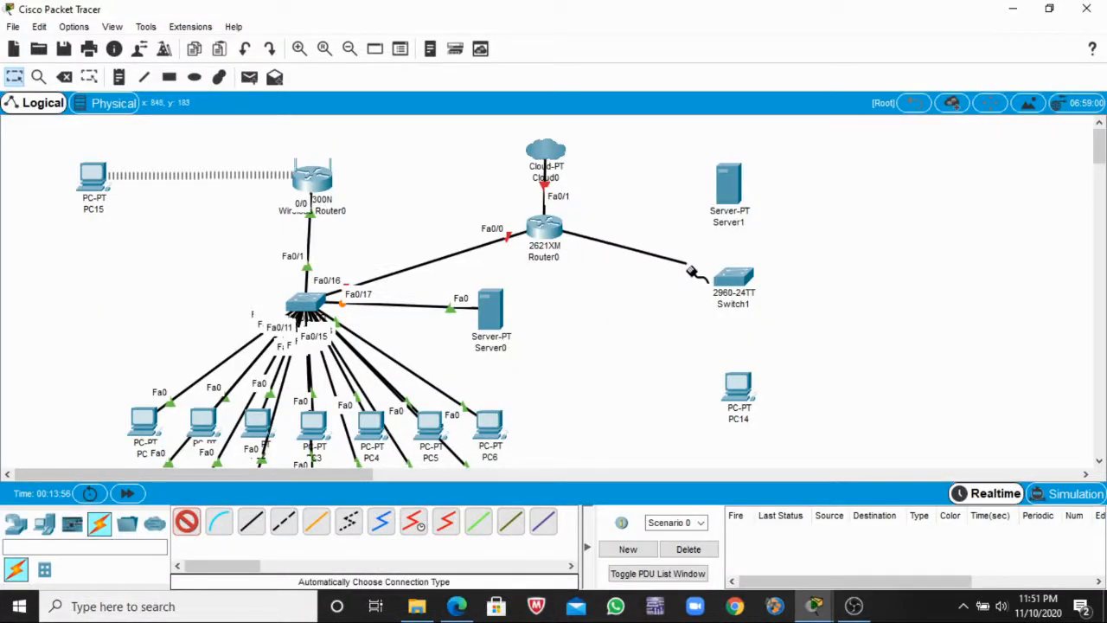
pyautogui.click(733, 279)
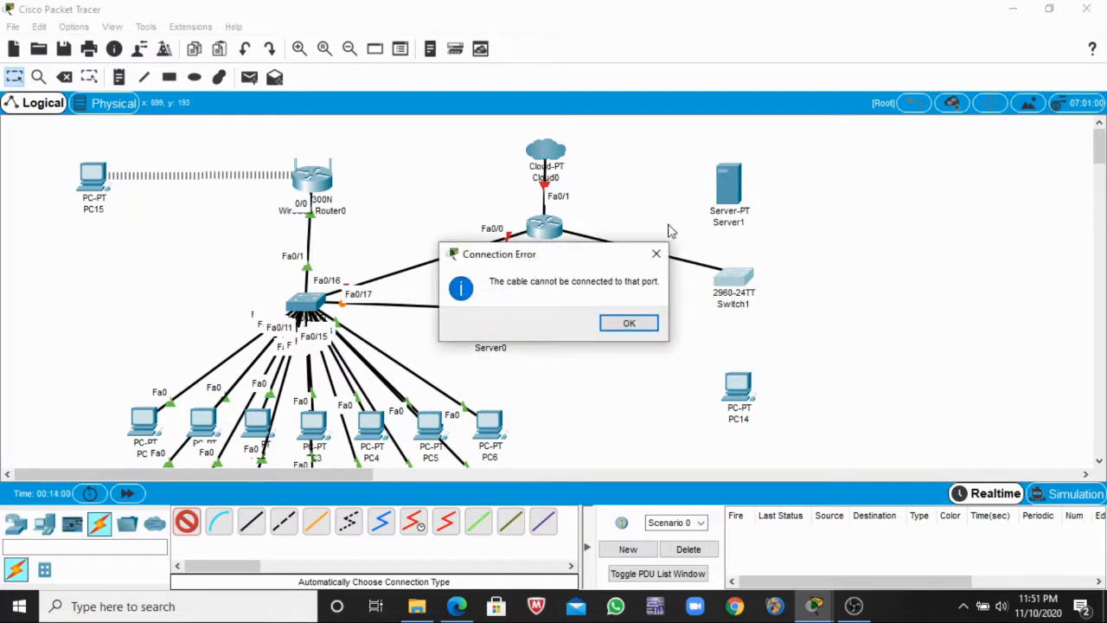
pyautogui.click(656, 253)
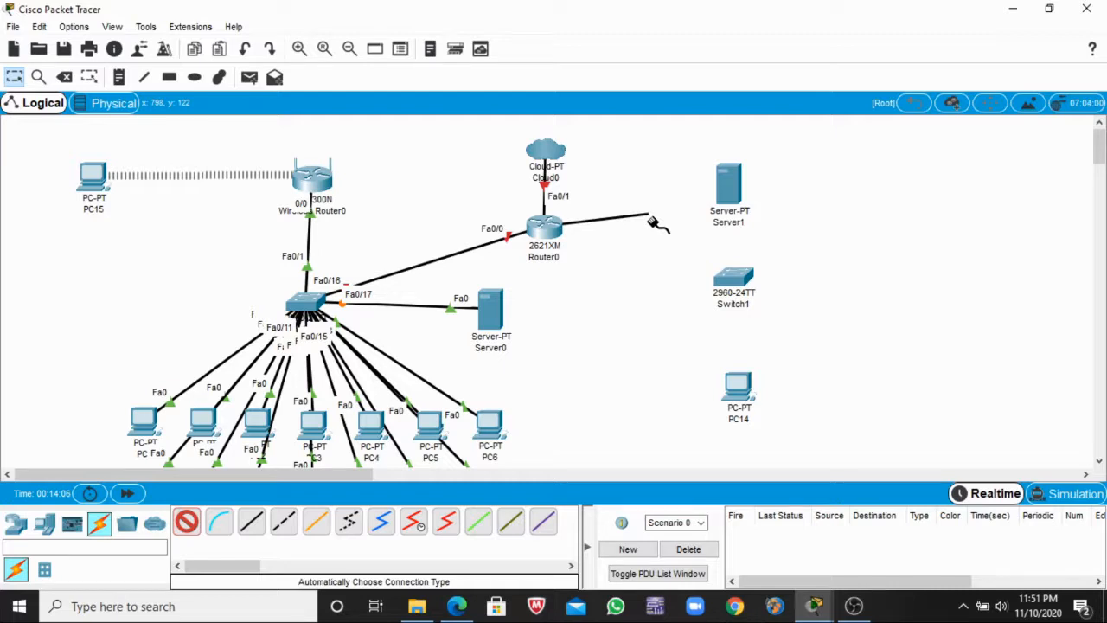
pyautogui.press('Delete')
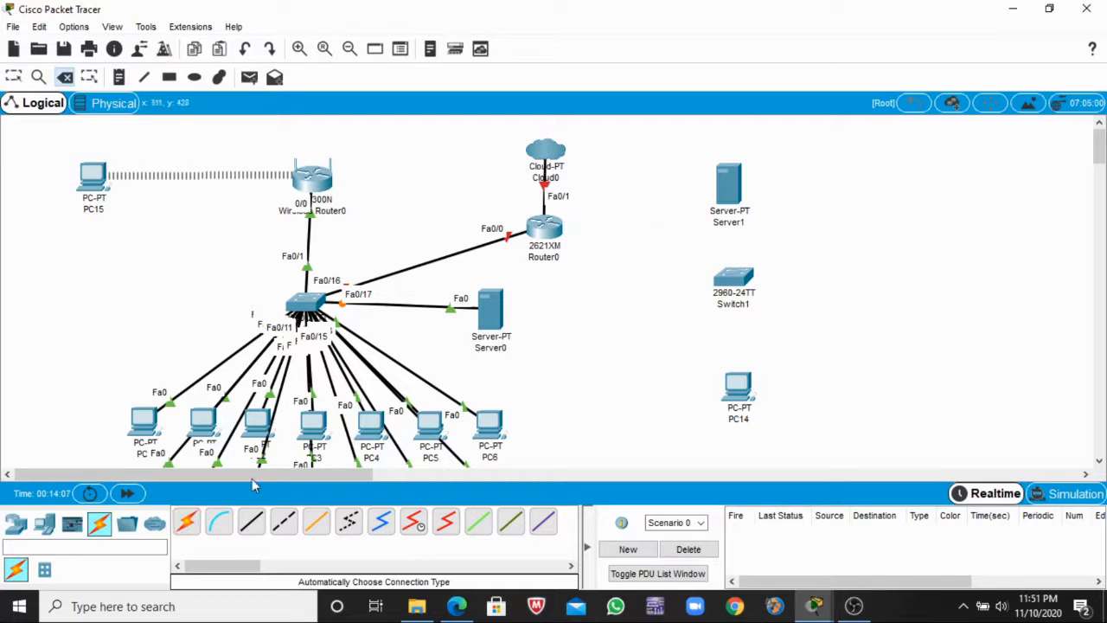
# - Connect Server1 and PC14 to Switch1 with automatically chosen cables
pyautogui.click(186, 521)
pyautogui.click(734, 186)
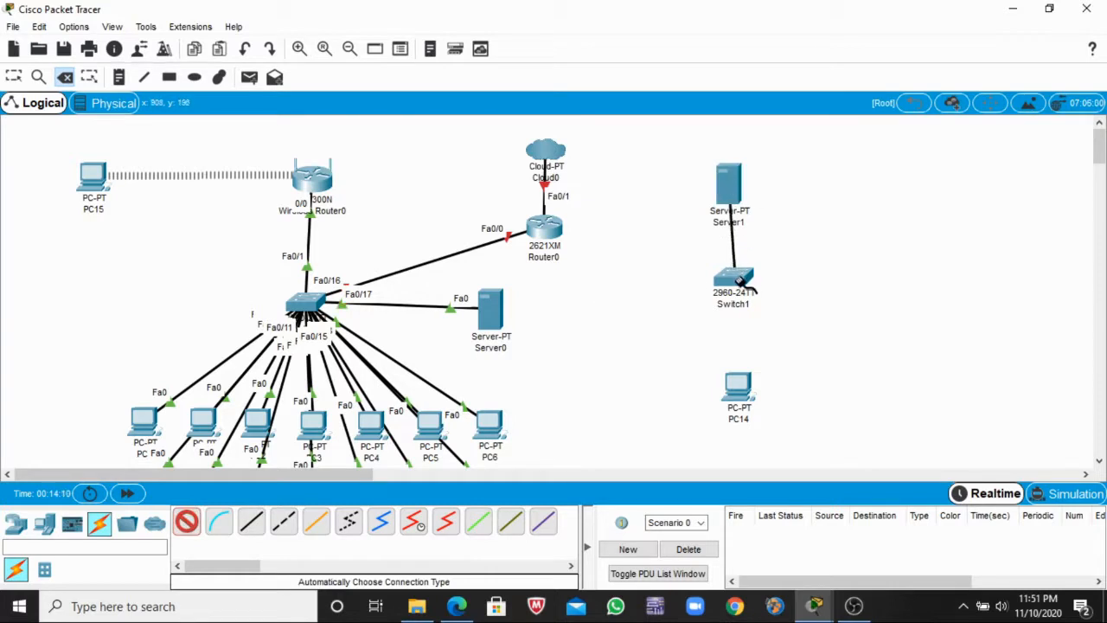
pyautogui.click(734, 278)
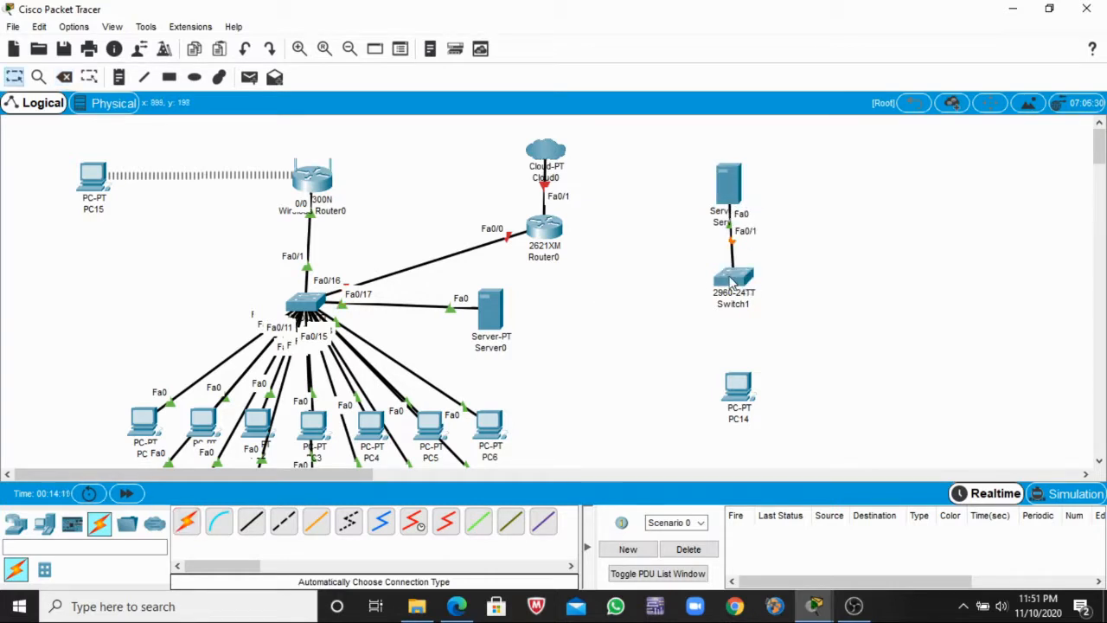
pyautogui.click(186, 521)
pyautogui.click(735, 382)
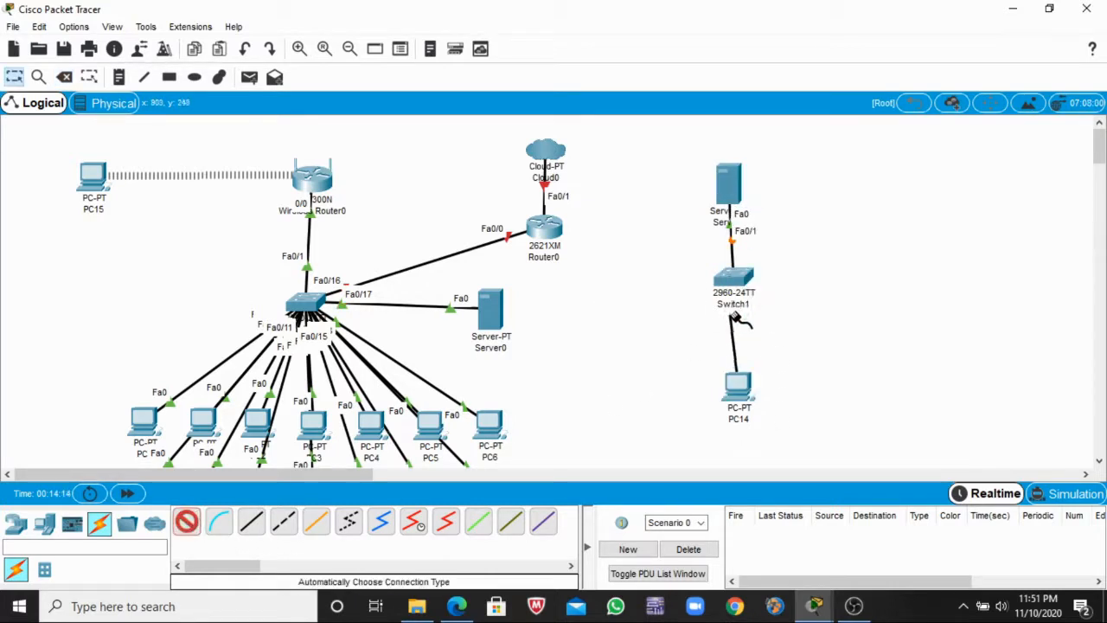
pyautogui.click(733, 279)
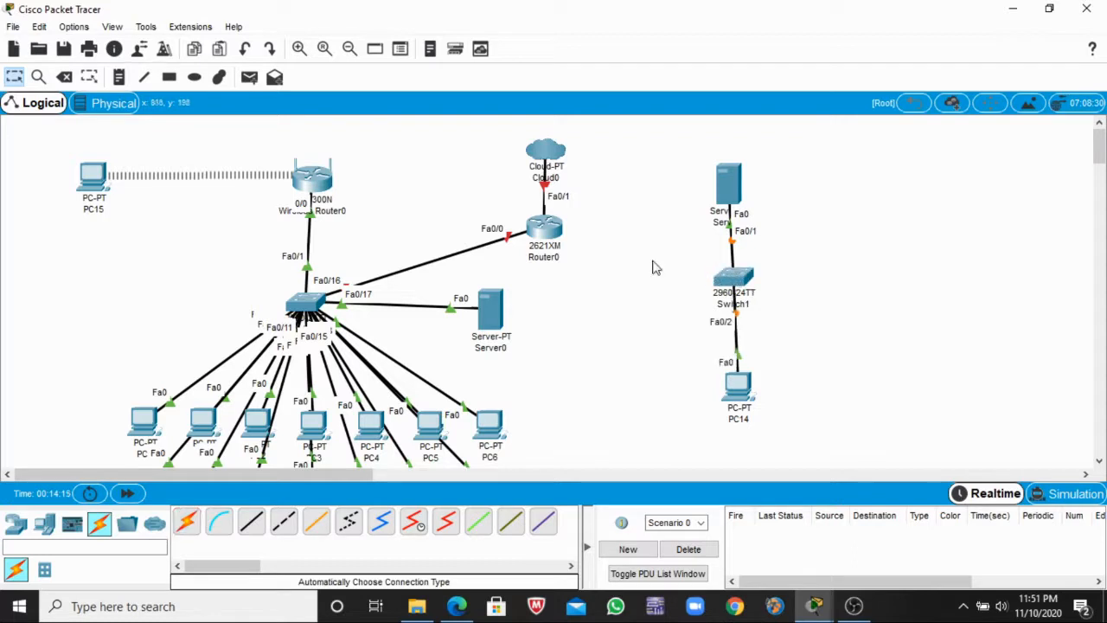
# - Try to run an automatically chosen cable from Switch1 to Router0, then cancel the pending cable
pyautogui.click(186, 521)
pyautogui.click(733, 278)
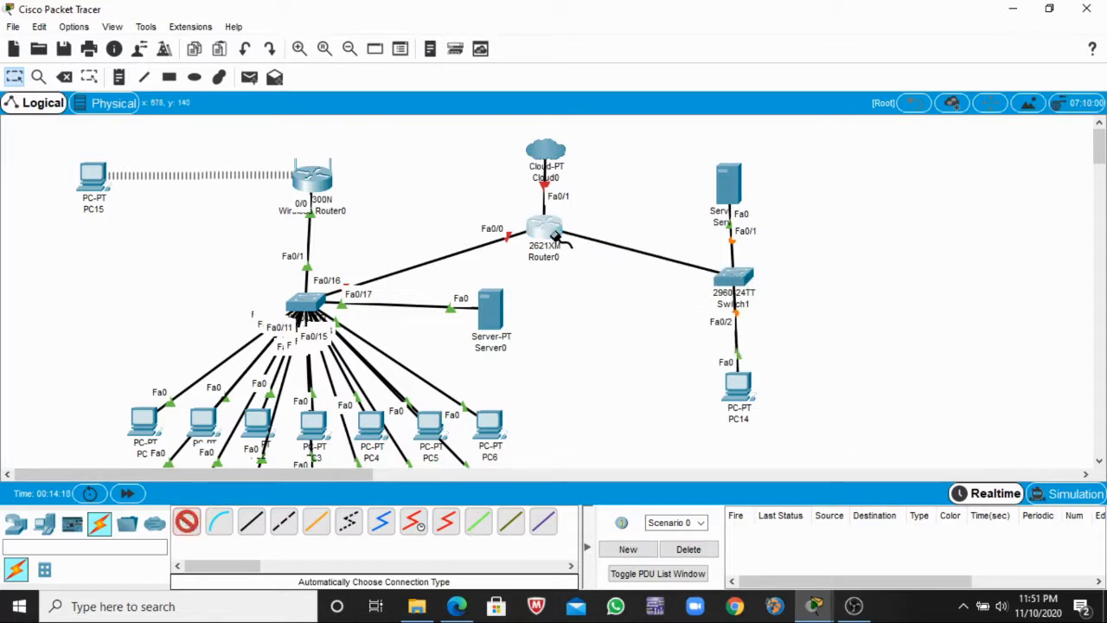
pyautogui.click(554, 236)
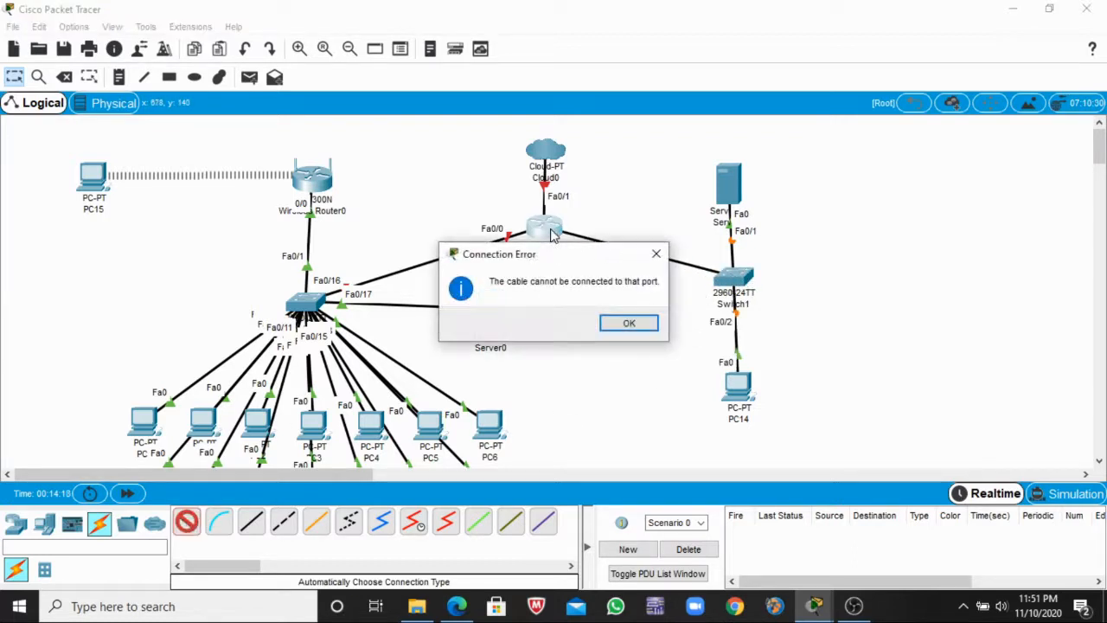
pyautogui.click(625, 324)
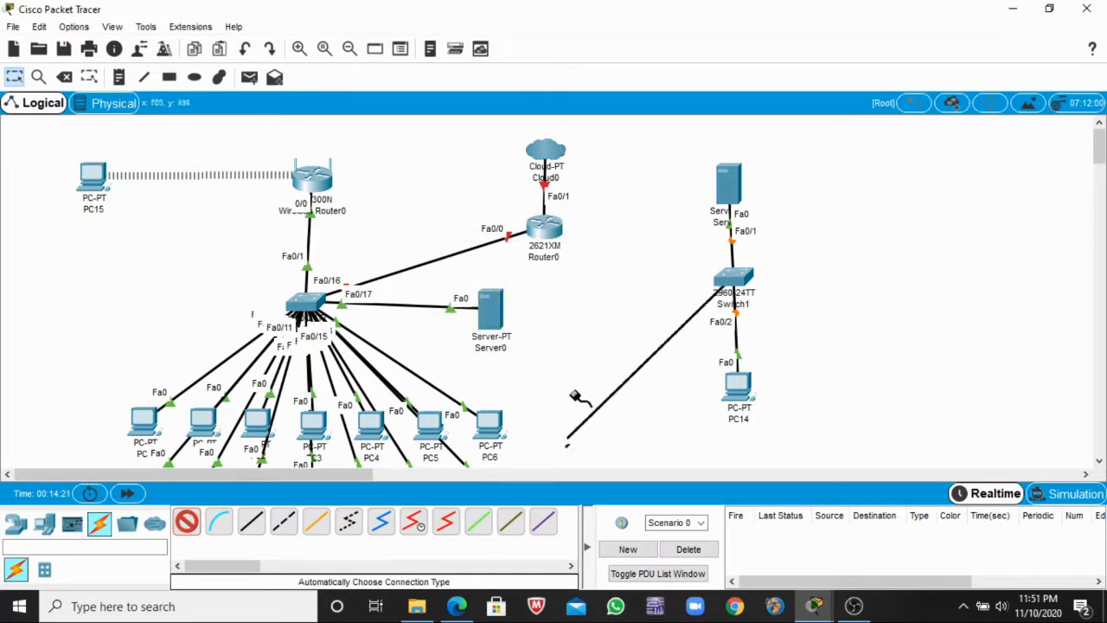
pyautogui.click(548, 236)
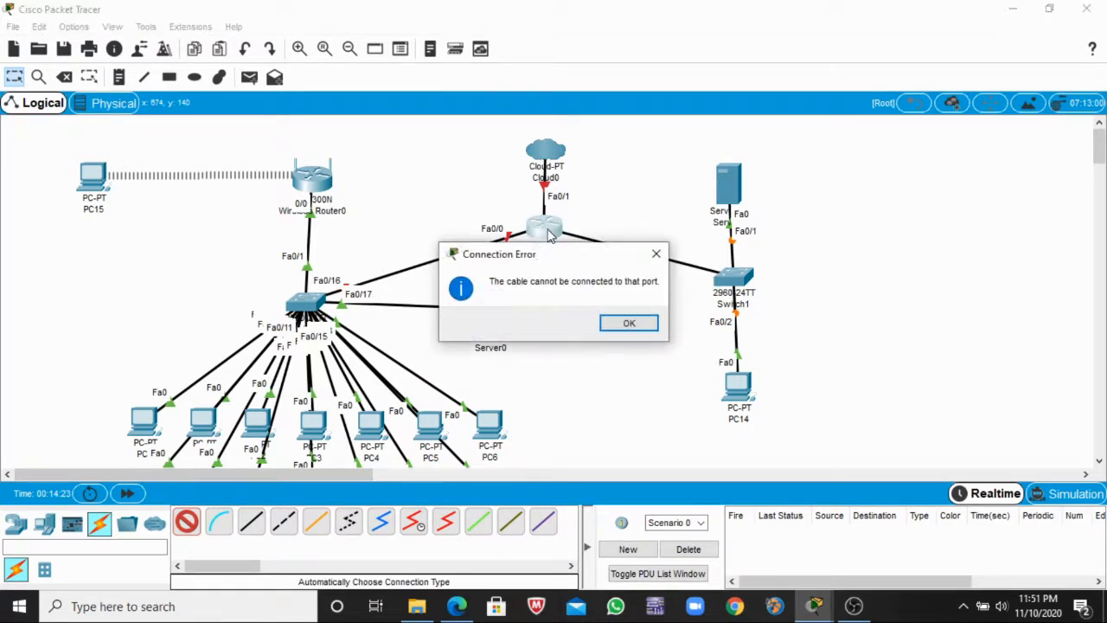
pyautogui.click(636, 323)
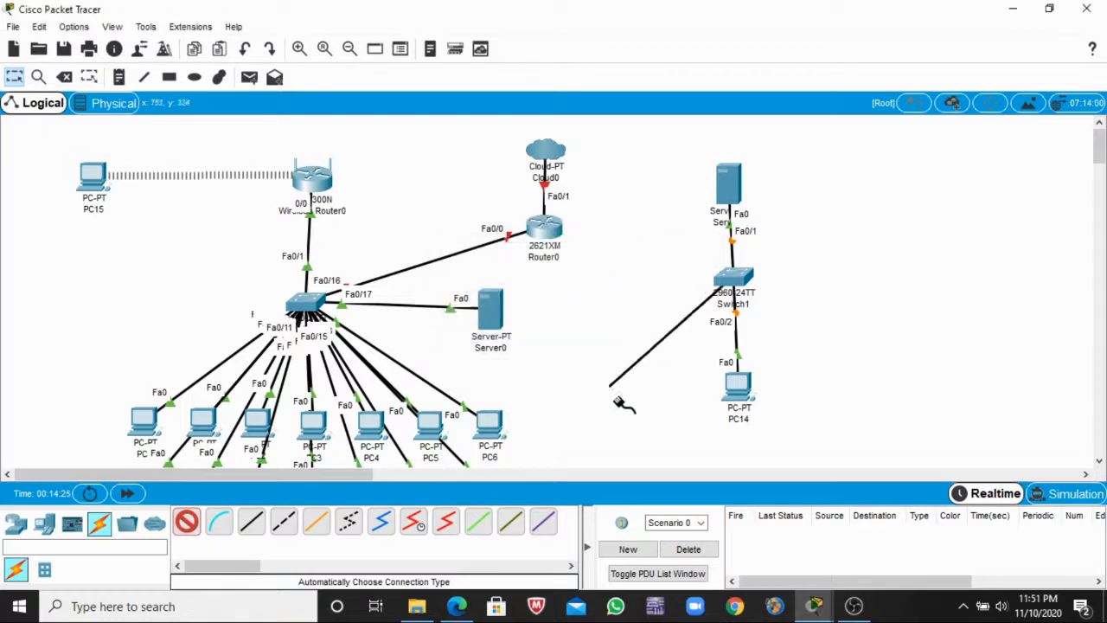
pyautogui.press('Delete')
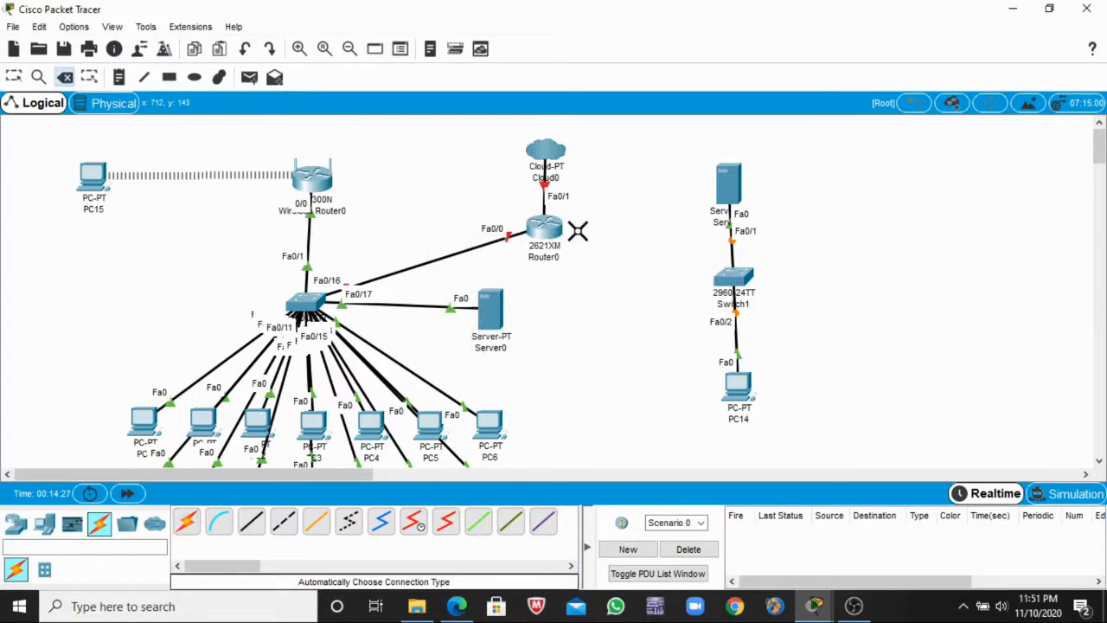
# - Check in the PDF topology diagram in Edge how the 2621XM router, the cloud and the second switch are connected
pyautogui.moveTo(456, 606)
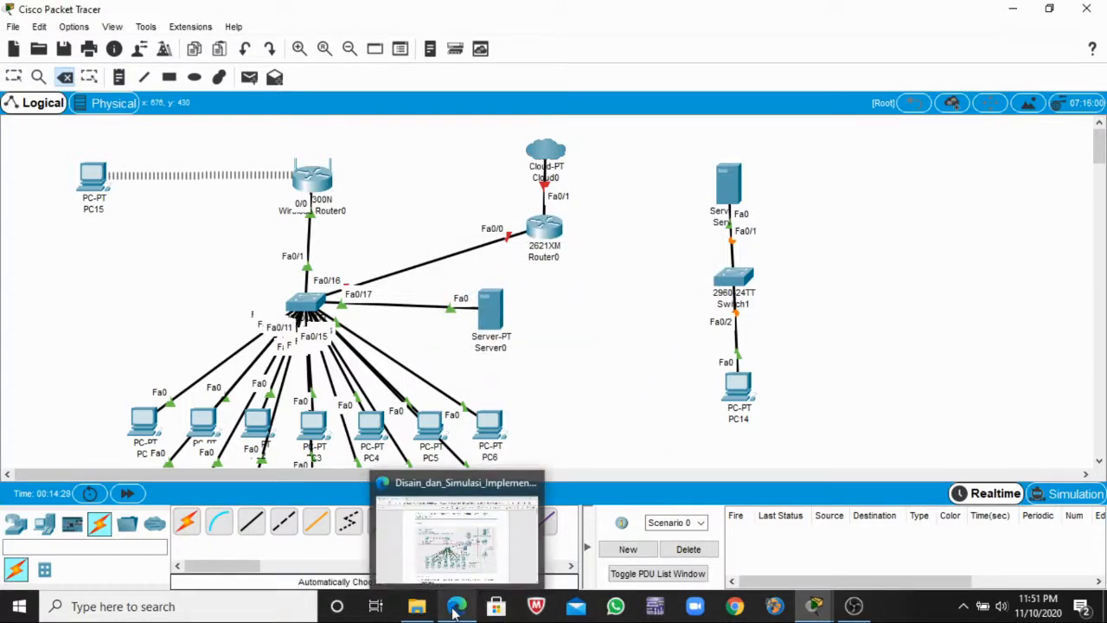
pyautogui.moveTo(482, 558)
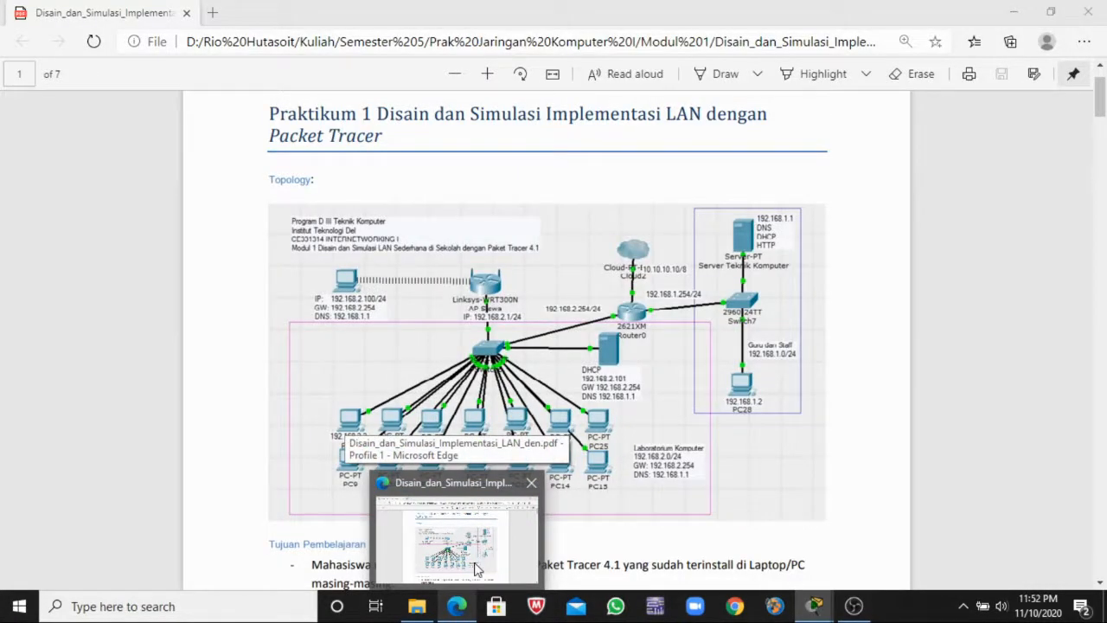
pyautogui.click(475, 568)
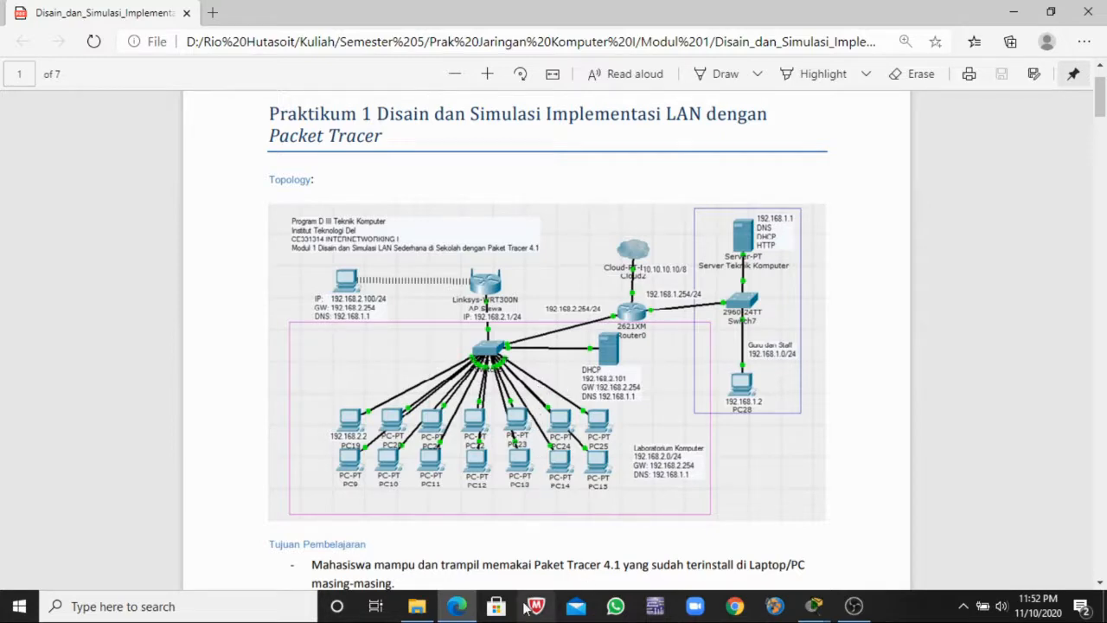
pyautogui.click(417, 607)
pyautogui.click(436, 614)
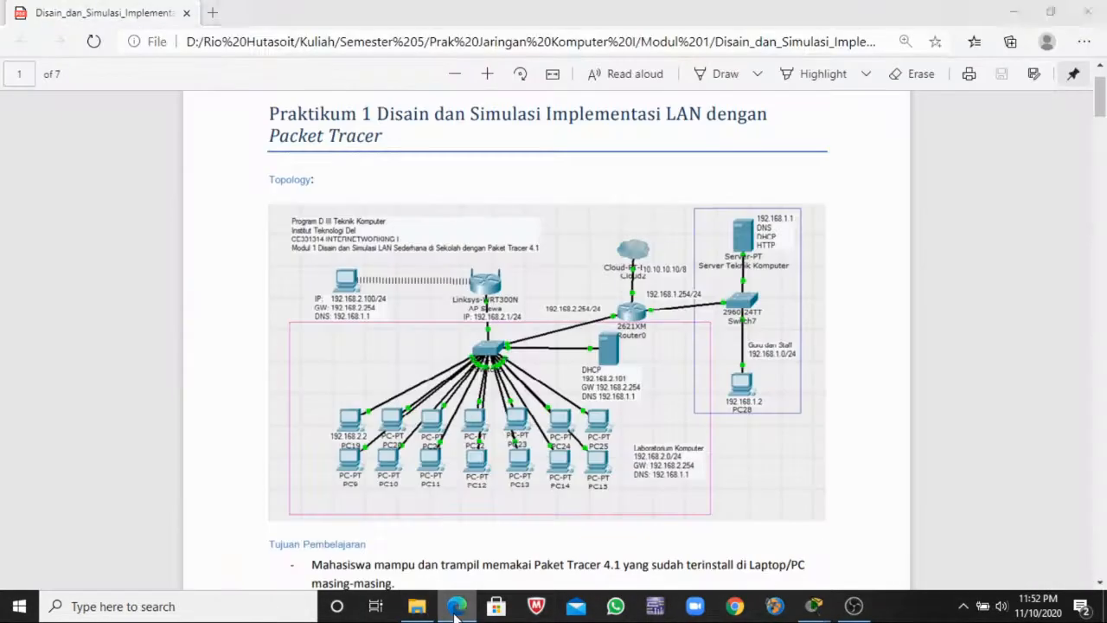
pyautogui.click(457, 614)
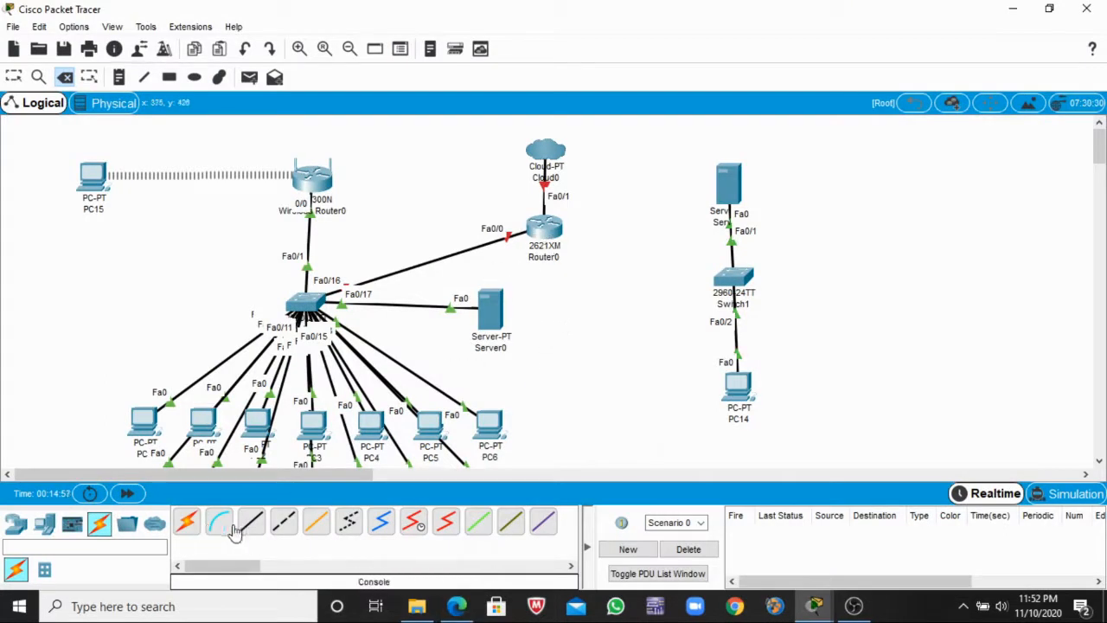
# - Move Server1, Switch1 and PC14 slightly up and closer to Router0 in the workspace
pyautogui.click(186, 522)
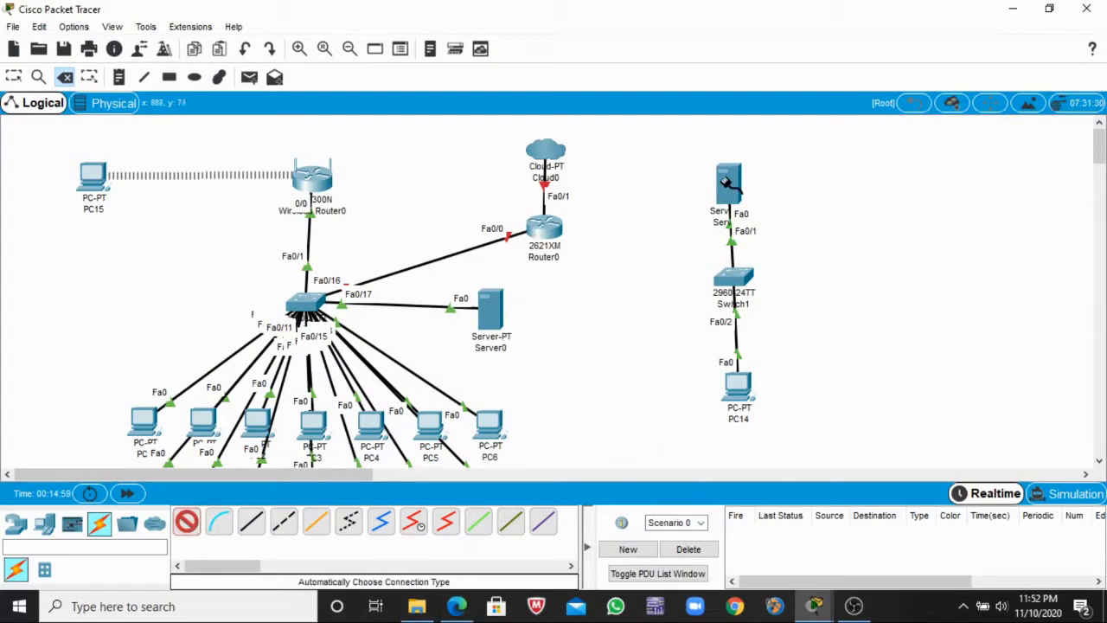
pyautogui.click(183, 521)
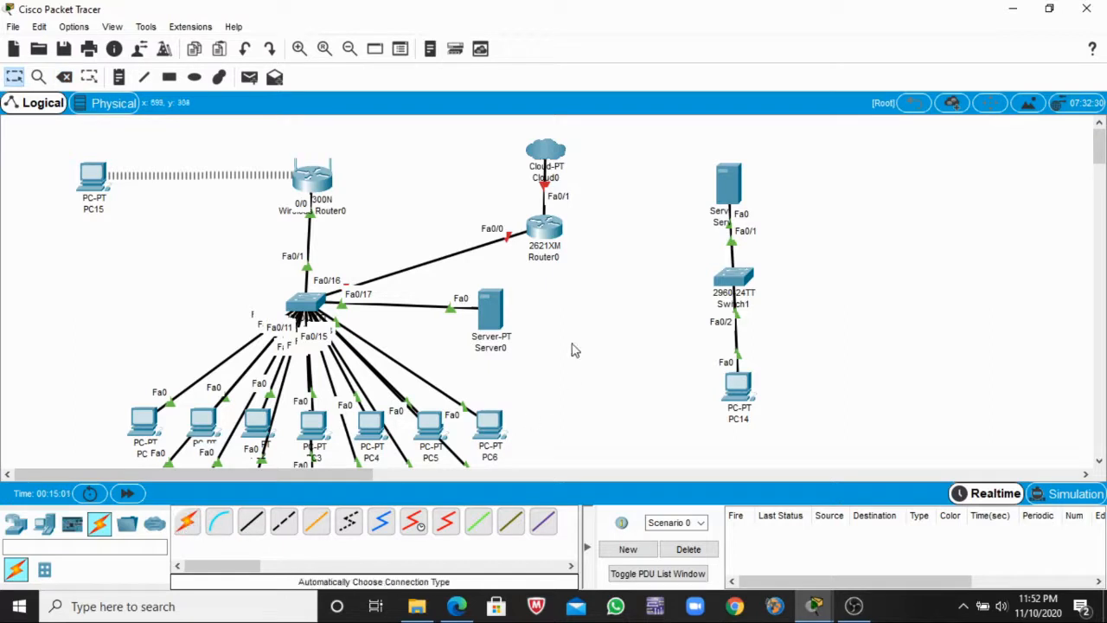
pyautogui.moveTo(736, 204); pyautogui.dragTo(726, 172)
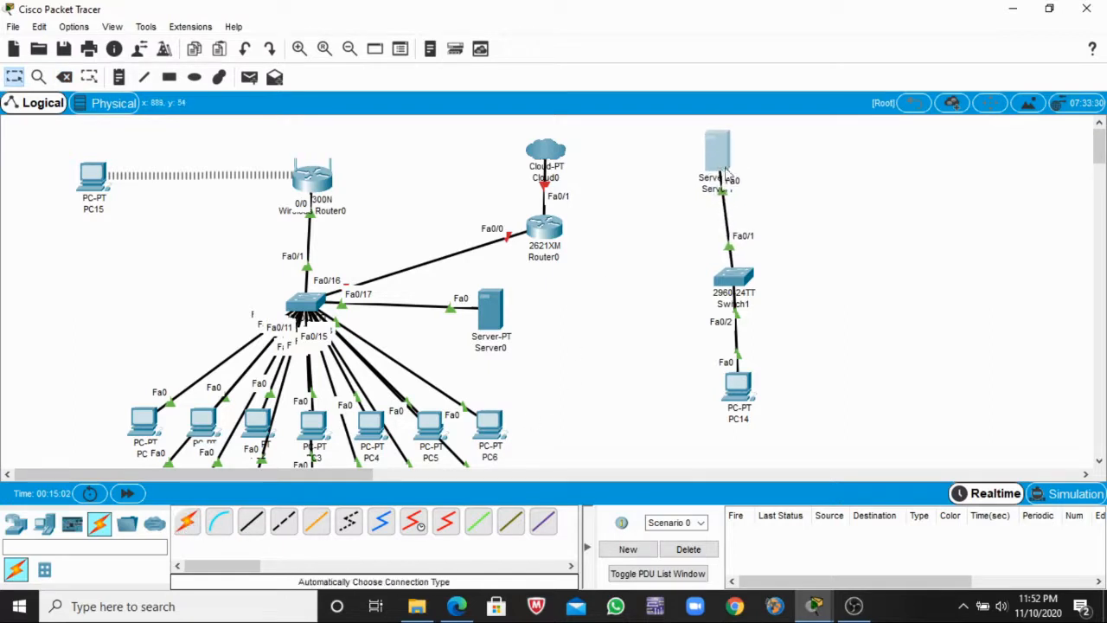
pyautogui.moveTo(725, 283)
pyautogui.mouseDown()
pyautogui.moveTo(714, 268)
pyautogui.moveTo(729, 284)
pyautogui.mouseUp()
pyautogui.moveTo(738, 384); pyautogui.dragTo(725, 368)
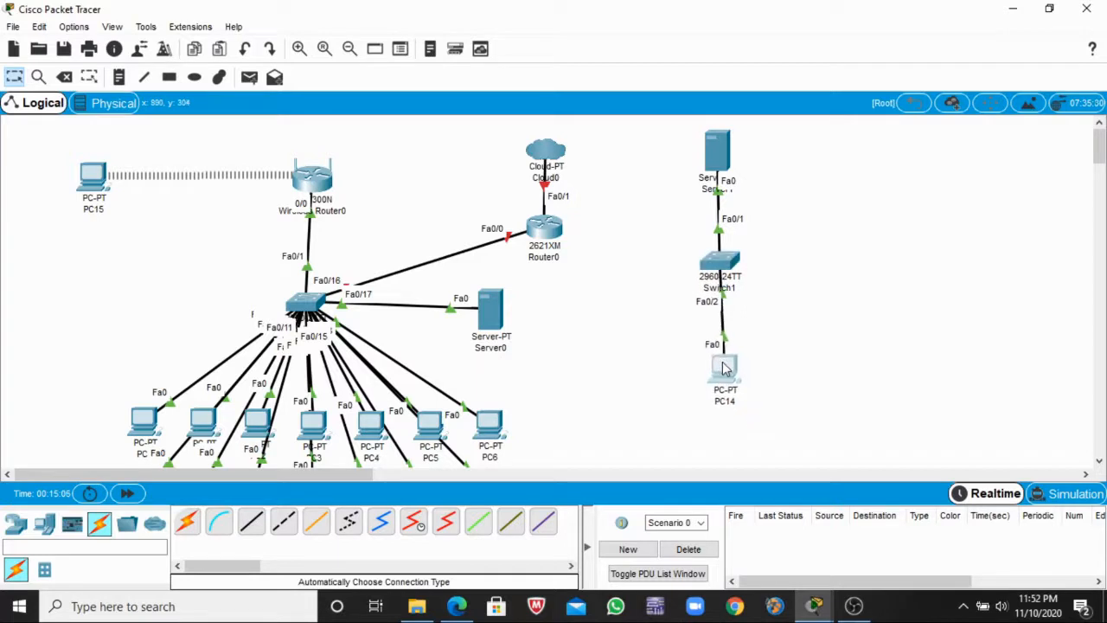
# - Try again to connect Router0 to the repositioned Switch1 with an automatically chosen cable
pyautogui.click(186, 522)
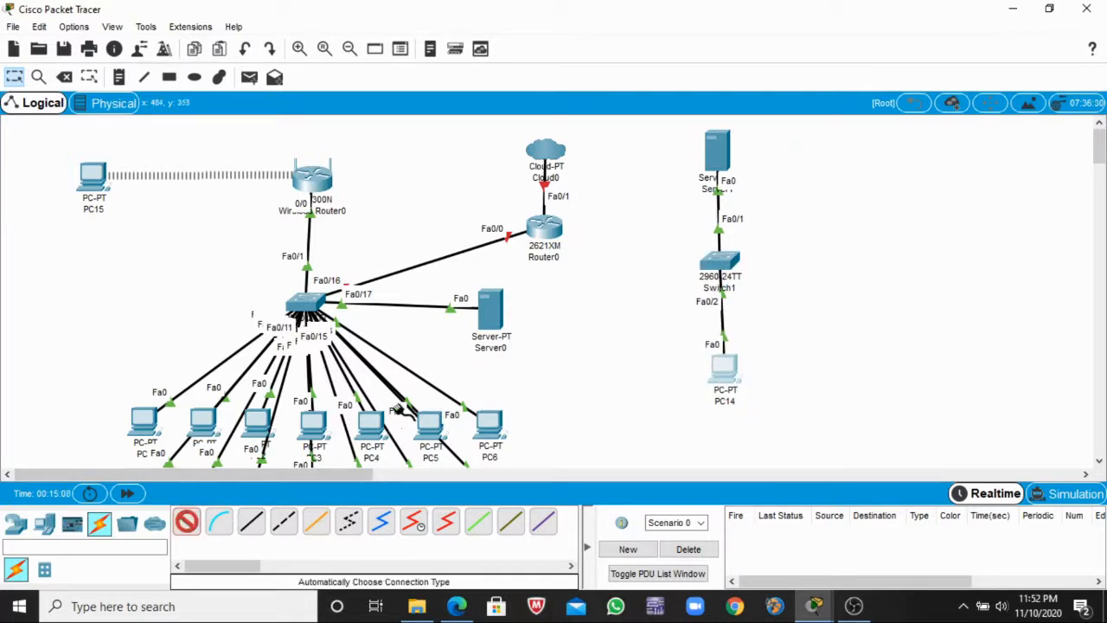
pyautogui.click(546, 230)
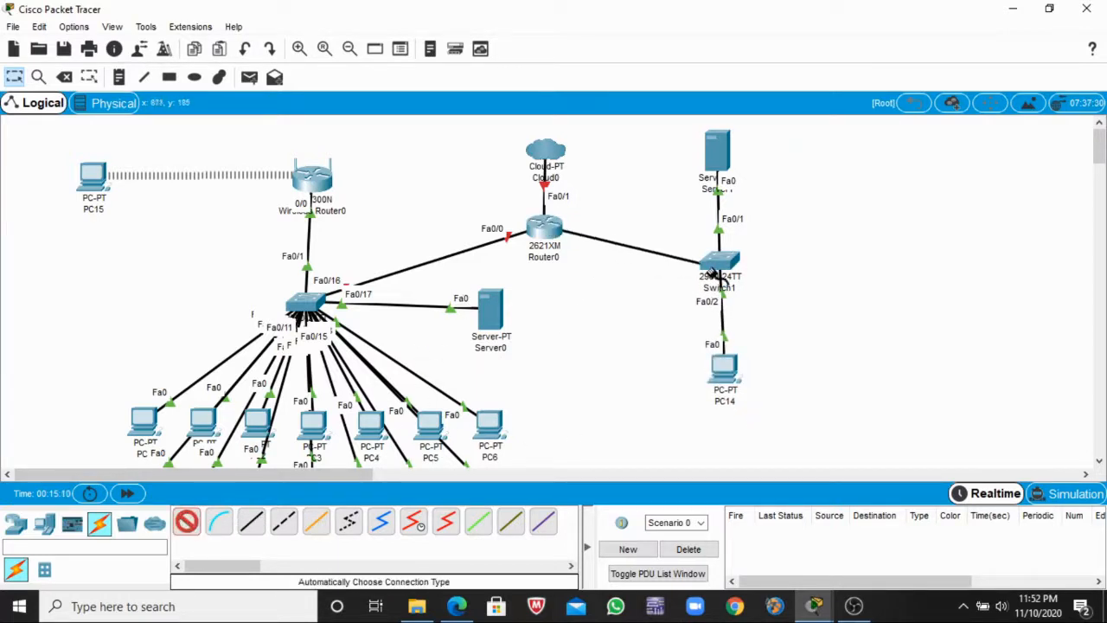
pyautogui.click(711, 267)
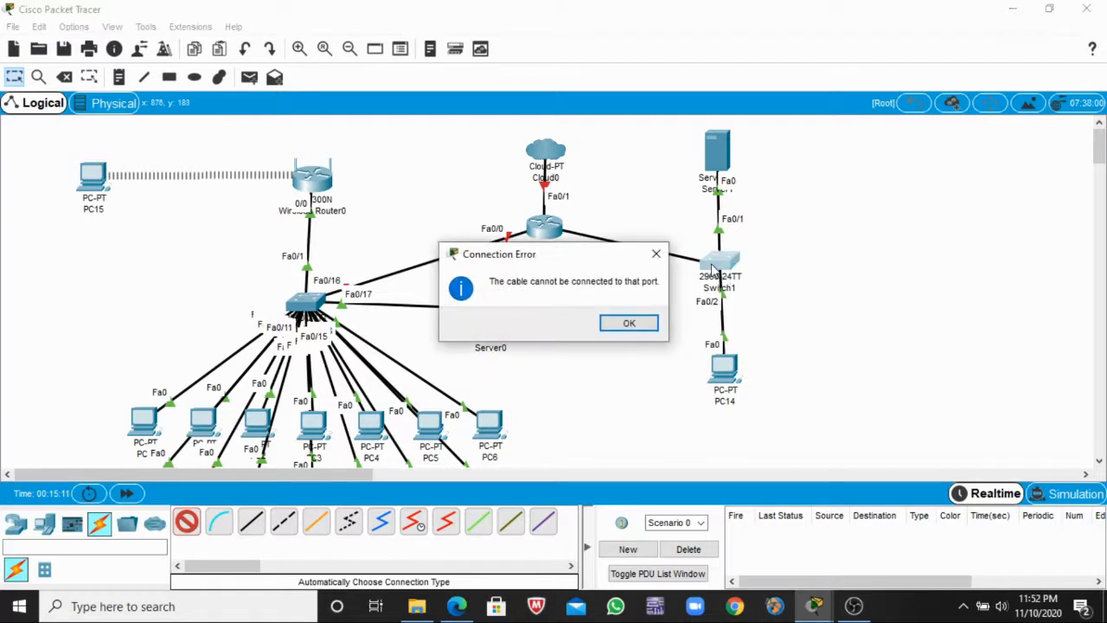
pyautogui.click(629, 324)
pyautogui.press('Delete')
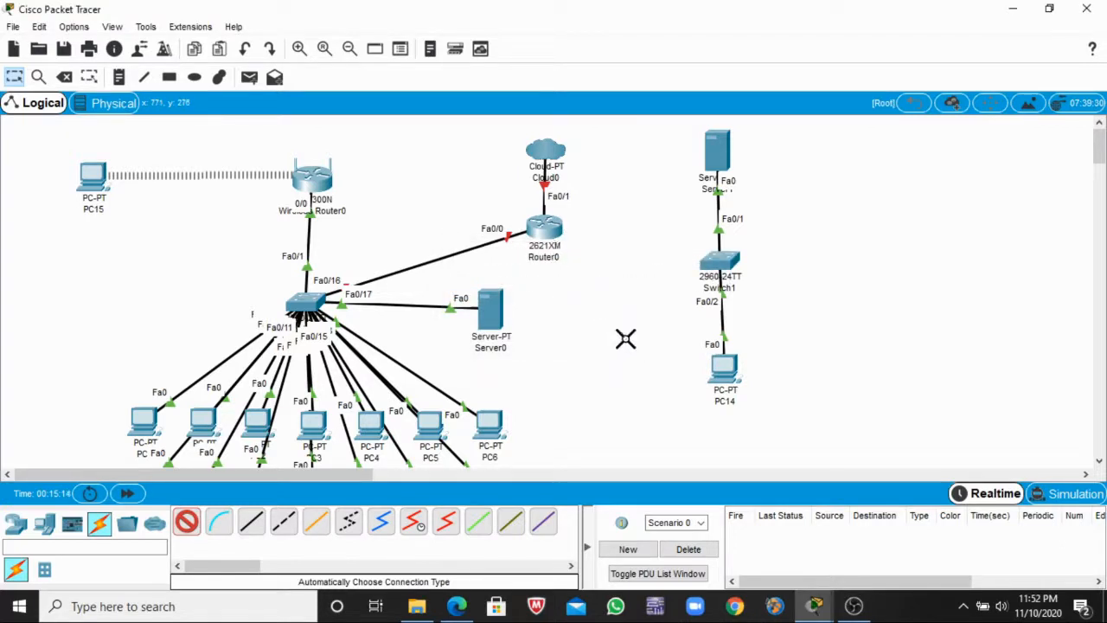
# - Recheck the topology diagram in the PDF in Edge and delete the cable between Switch0 and Router0 in Packet Tracer
pyautogui.click(456, 605)
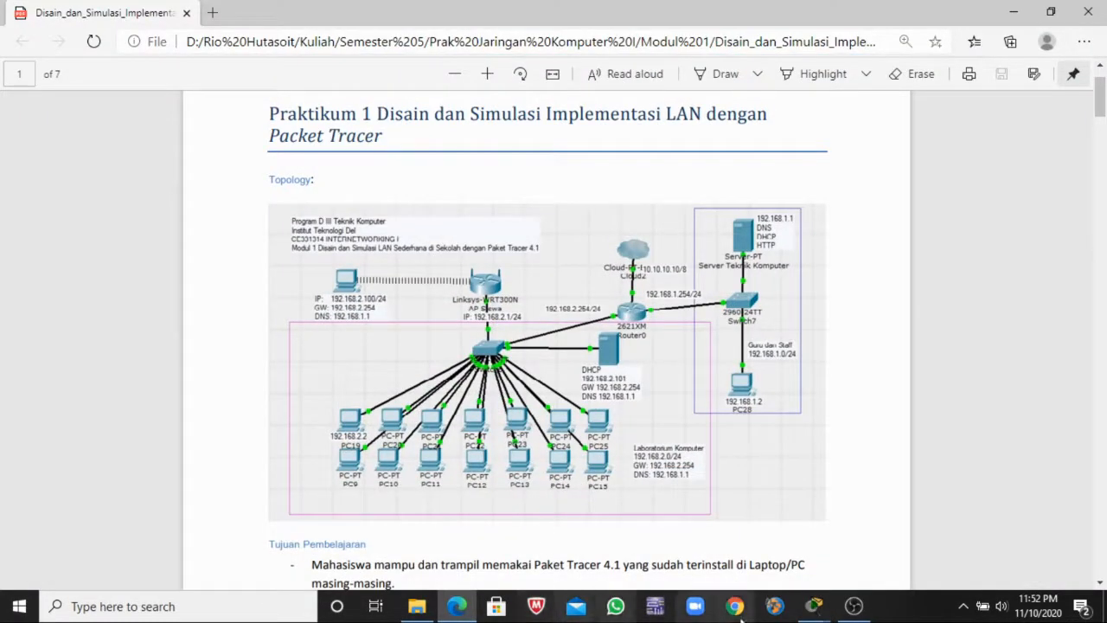
pyautogui.moveTo(814, 610)
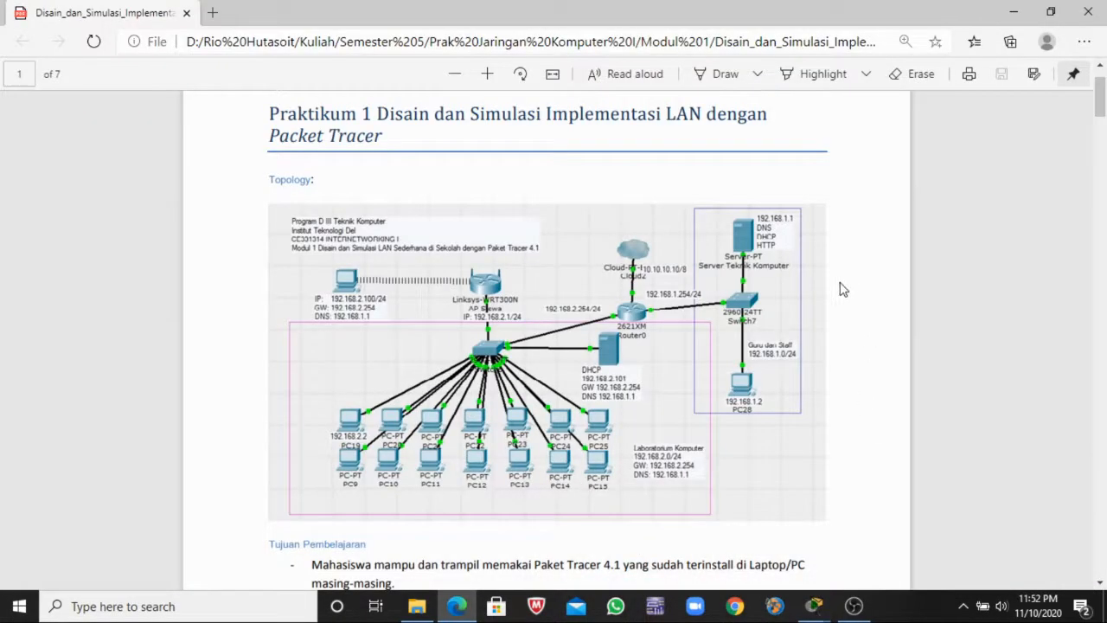
pyautogui.click(459, 603)
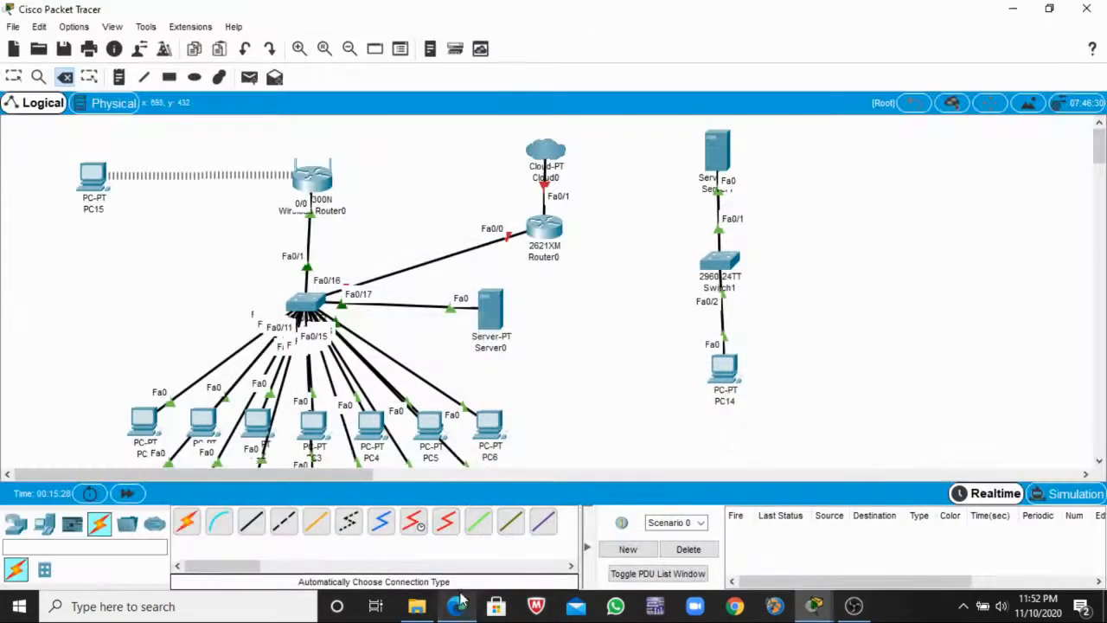
pyautogui.click(489, 245)
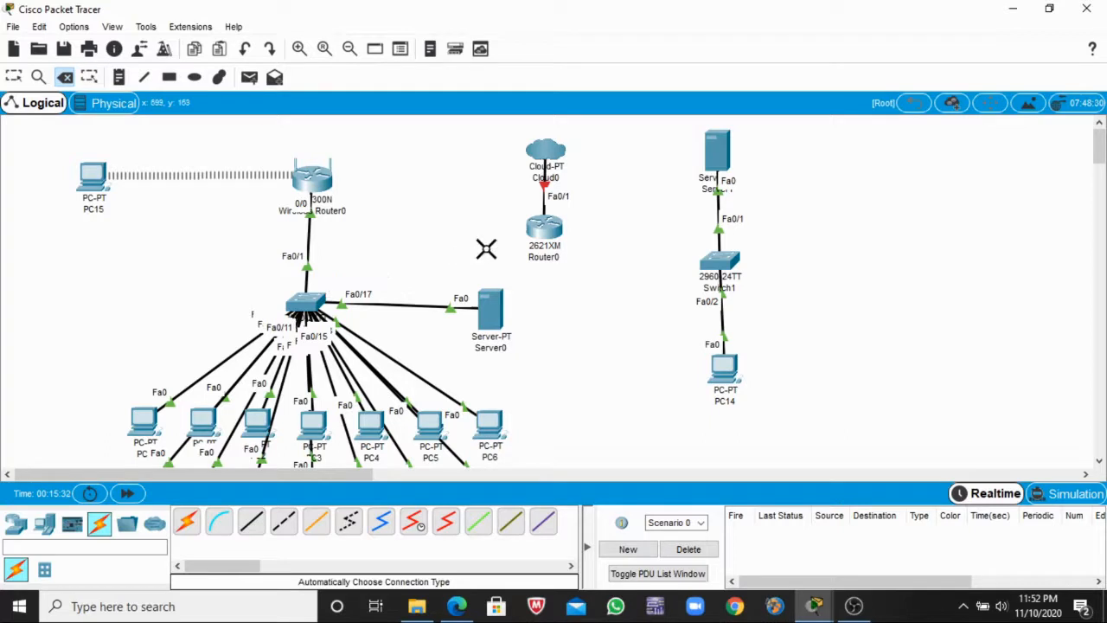
# - Connect Router0 to Switch0, the switch serving the PC group, with an automatically chosen cable
pyautogui.click(186, 521)
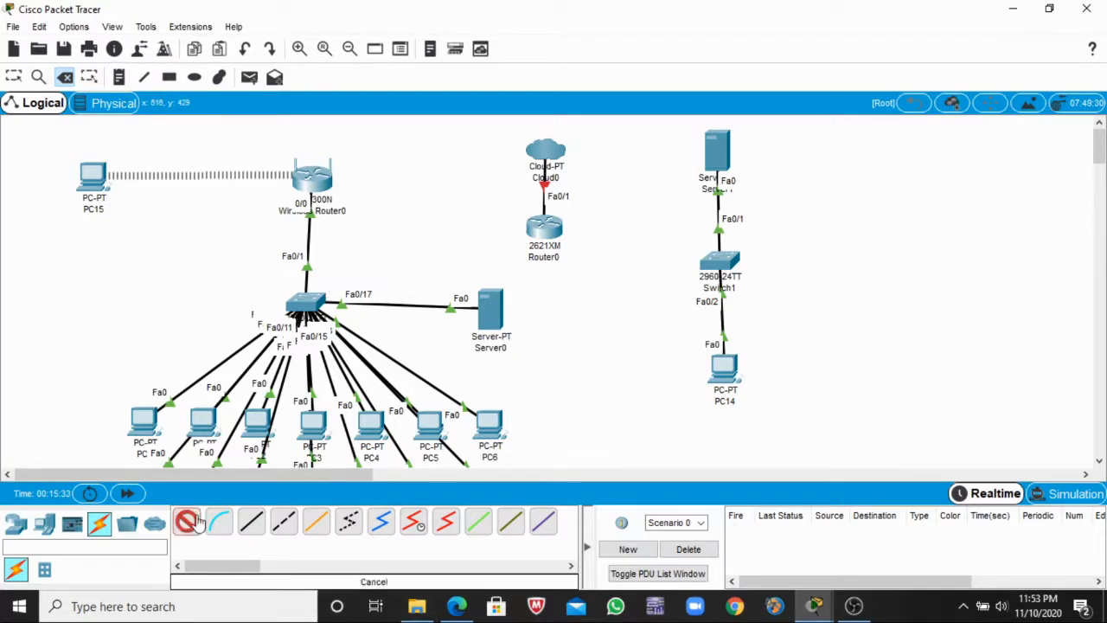
pyautogui.click(540, 240)
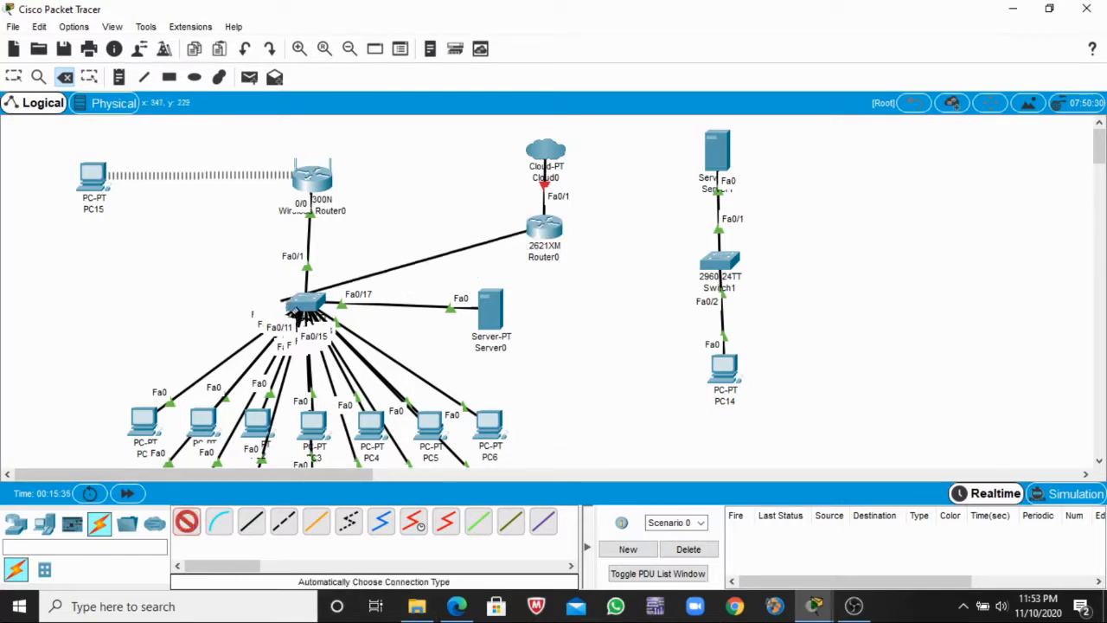
pyautogui.click(315, 307)
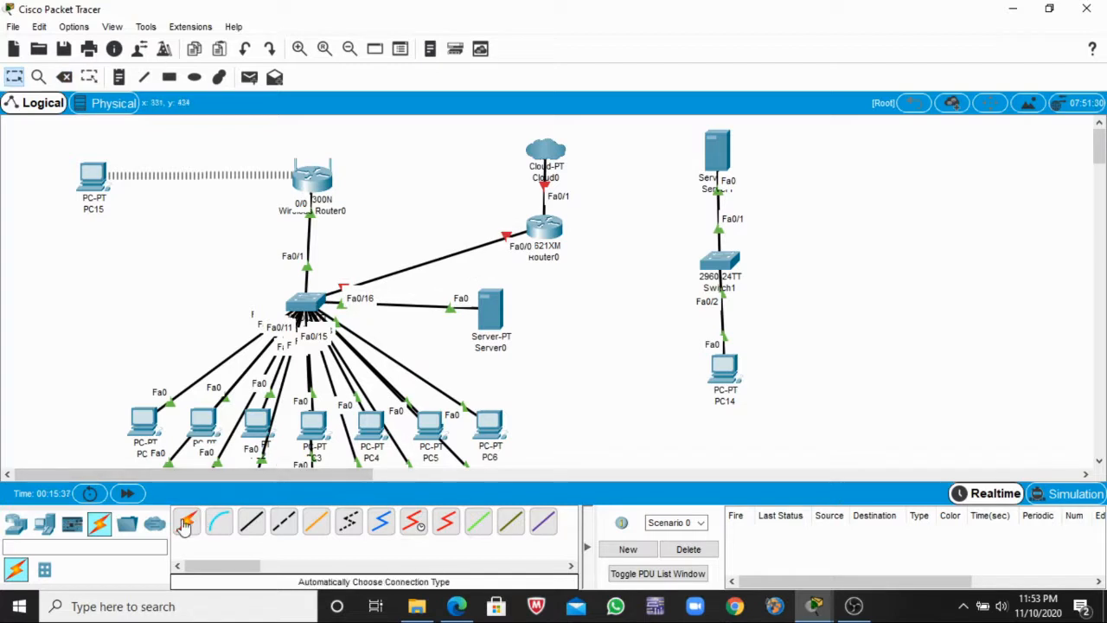
pyautogui.press('Delete')
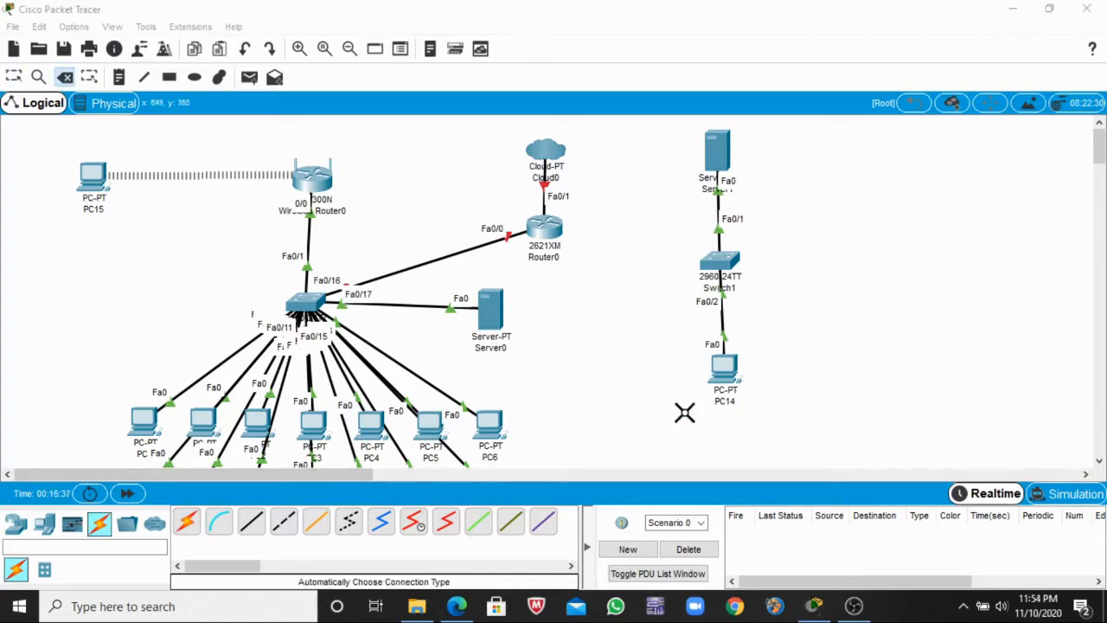
# - Try to connect Switch1 to Router0 with a Copper Straight-Through cable, choosing the router's Console port
pyautogui.click(251, 521)
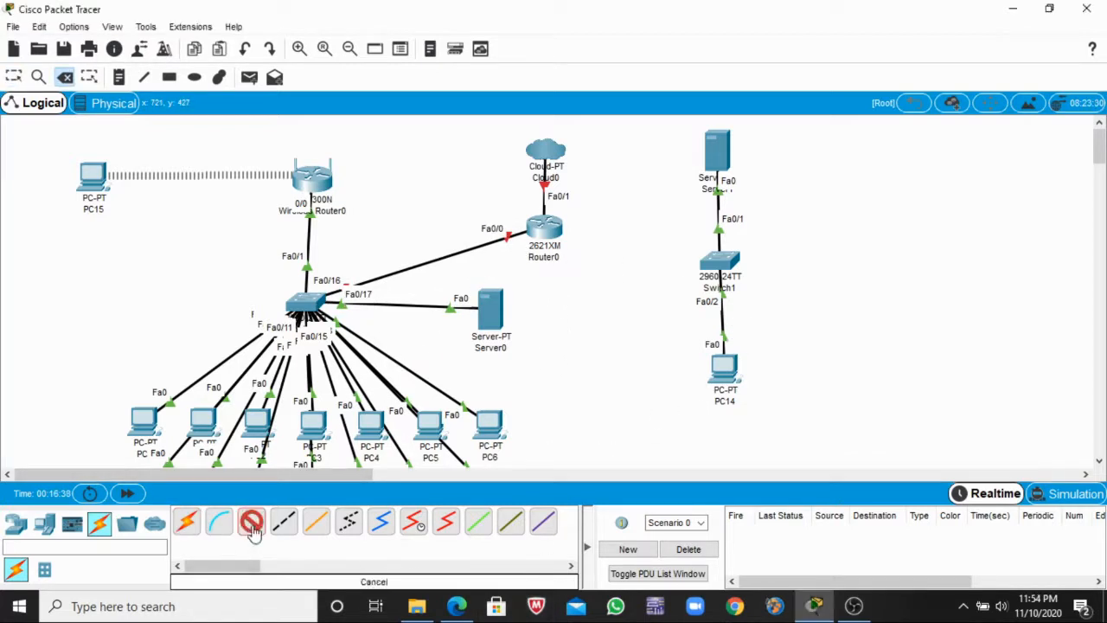
pyautogui.click(724, 263)
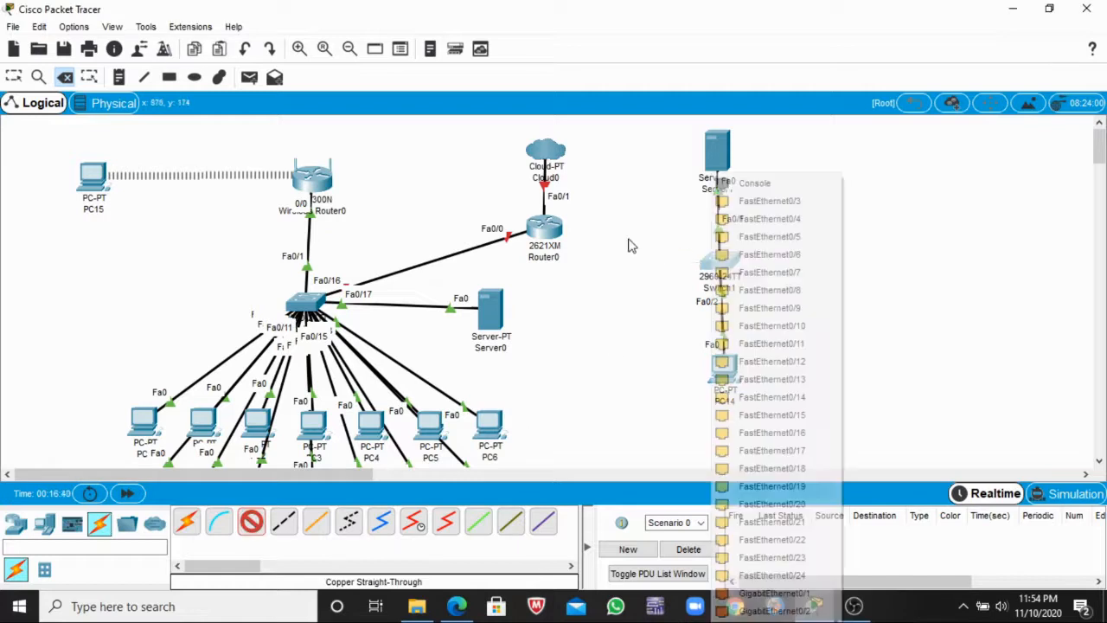
pyautogui.click(796, 208)
pyautogui.click(545, 230)
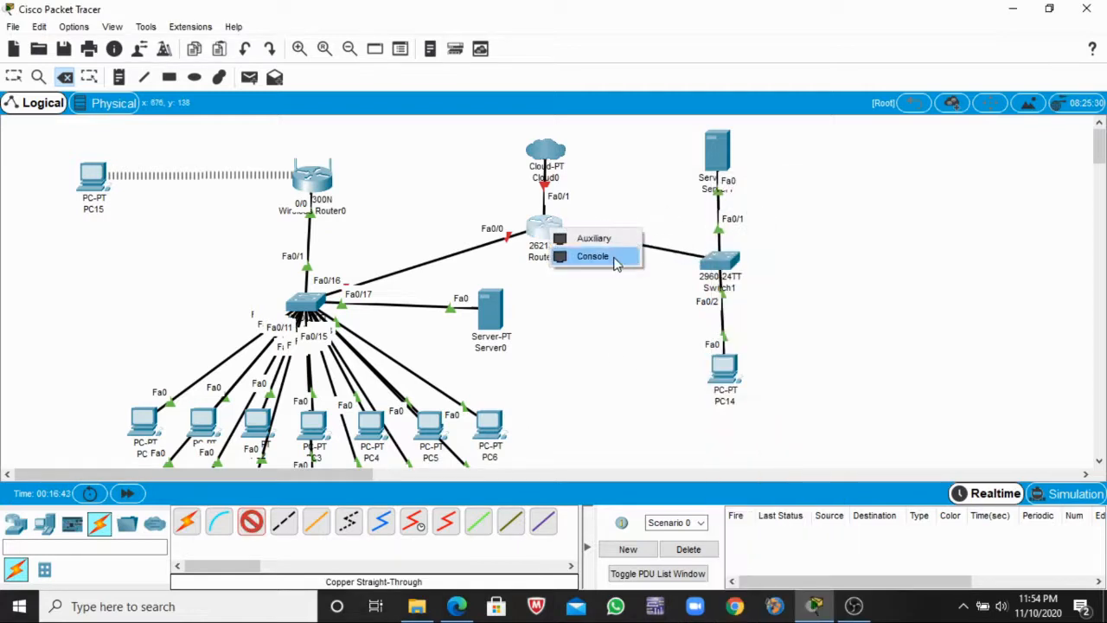
pyautogui.click(606, 255)
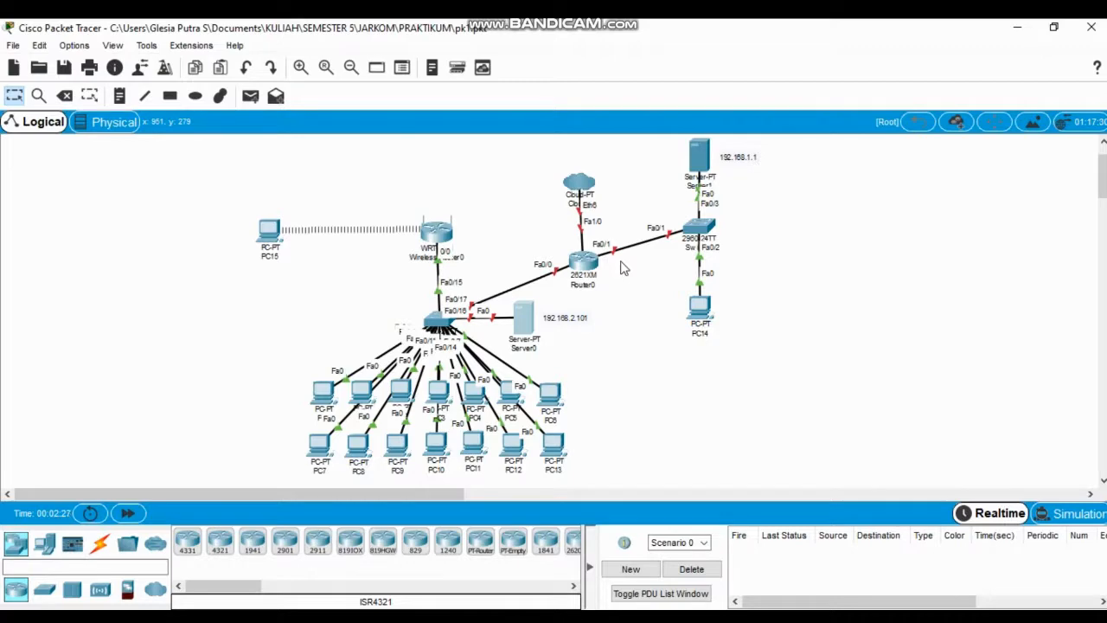
# - Change the display name of Server1, the server attached to the second switch, to Server Teknik Elektro
pyautogui.click(701, 157)
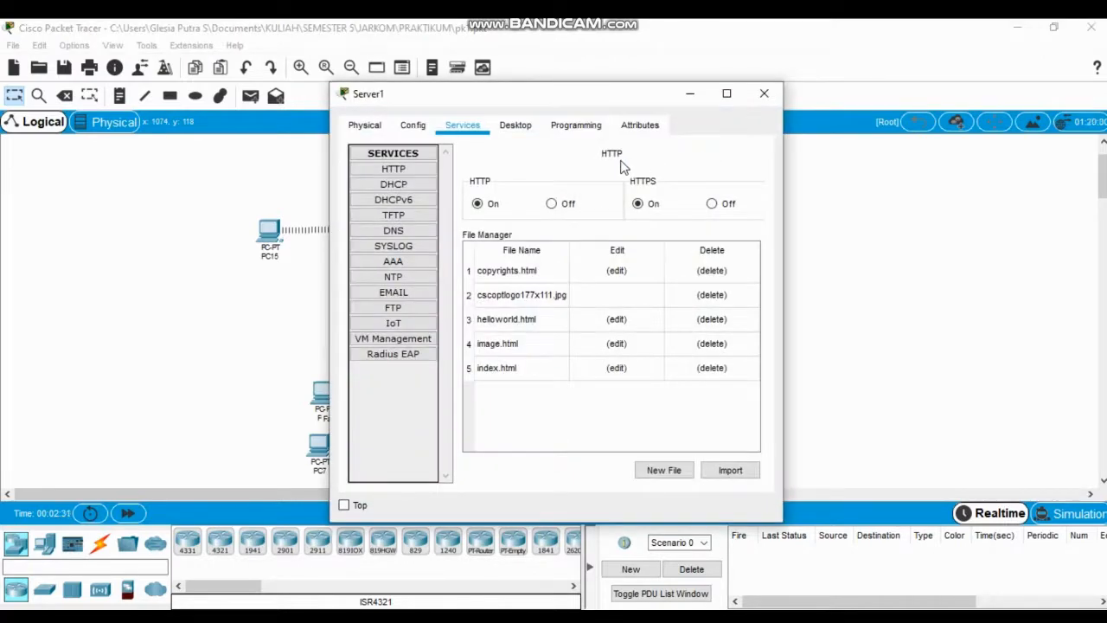
pyautogui.click(414, 127)
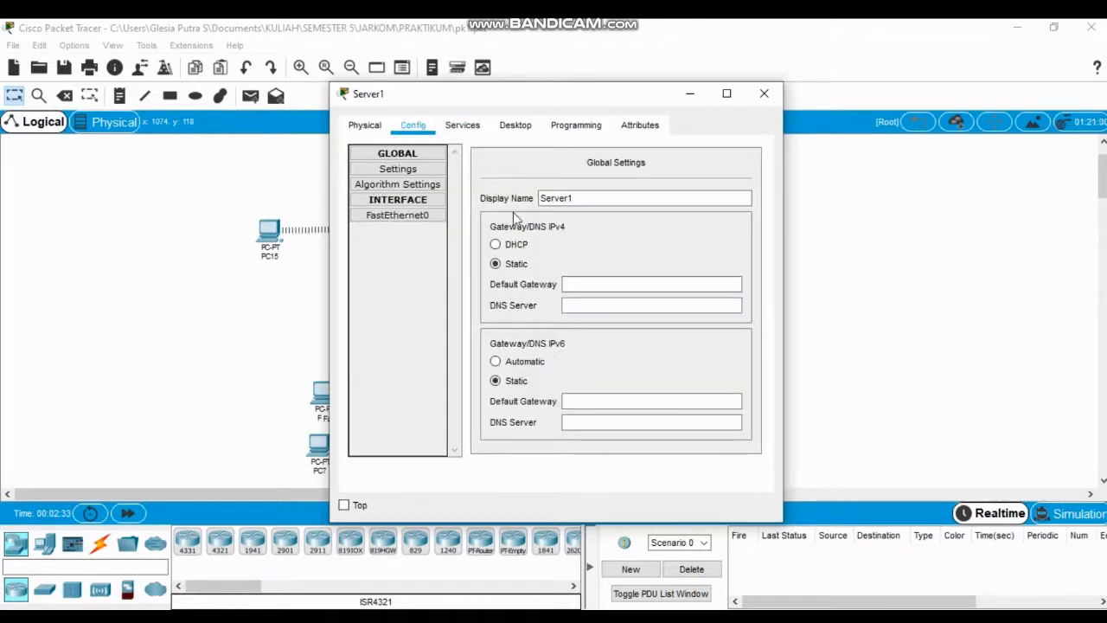
pyautogui.click(595, 197)
pyautogui.press('BackSpace')
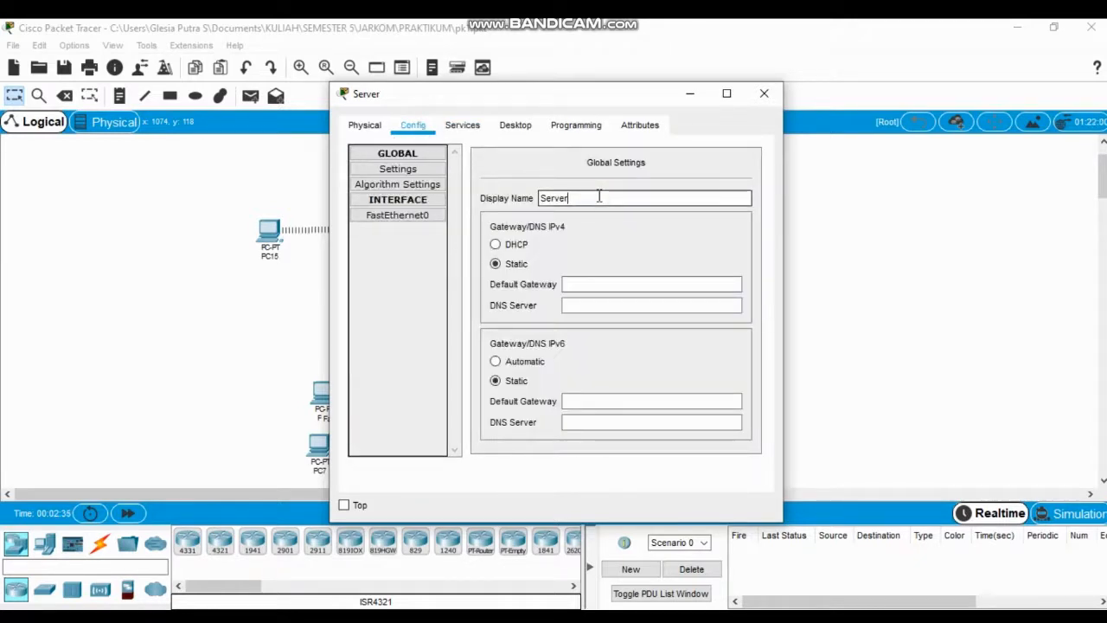
pyautogui.write('Teknik Elke')
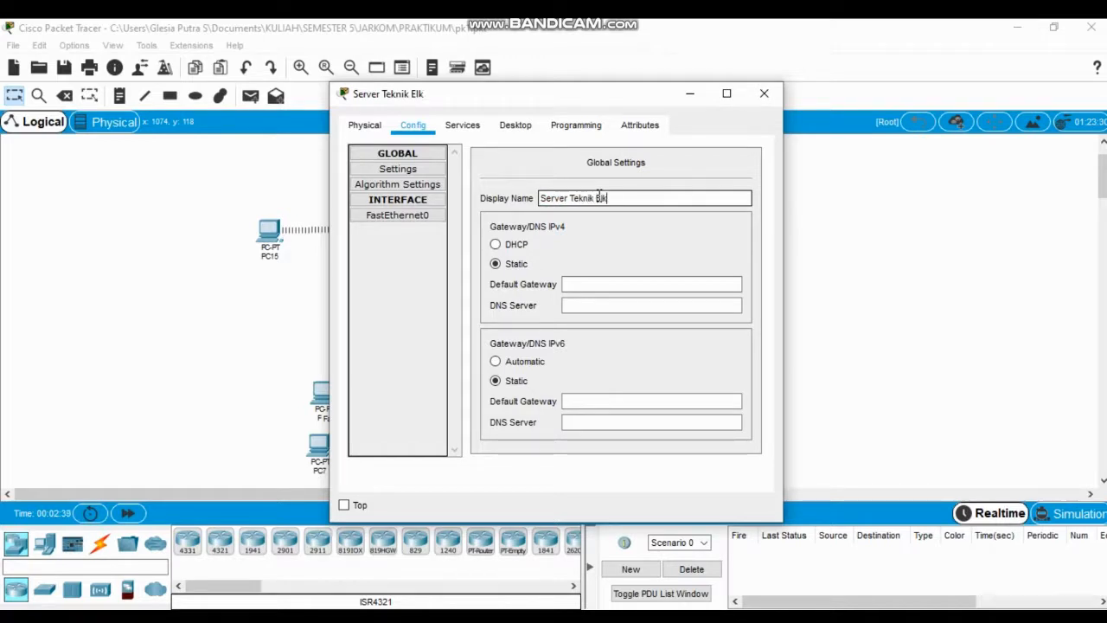
pyautogui.press('BackSpace')
pyautogui.press('BackSpace')
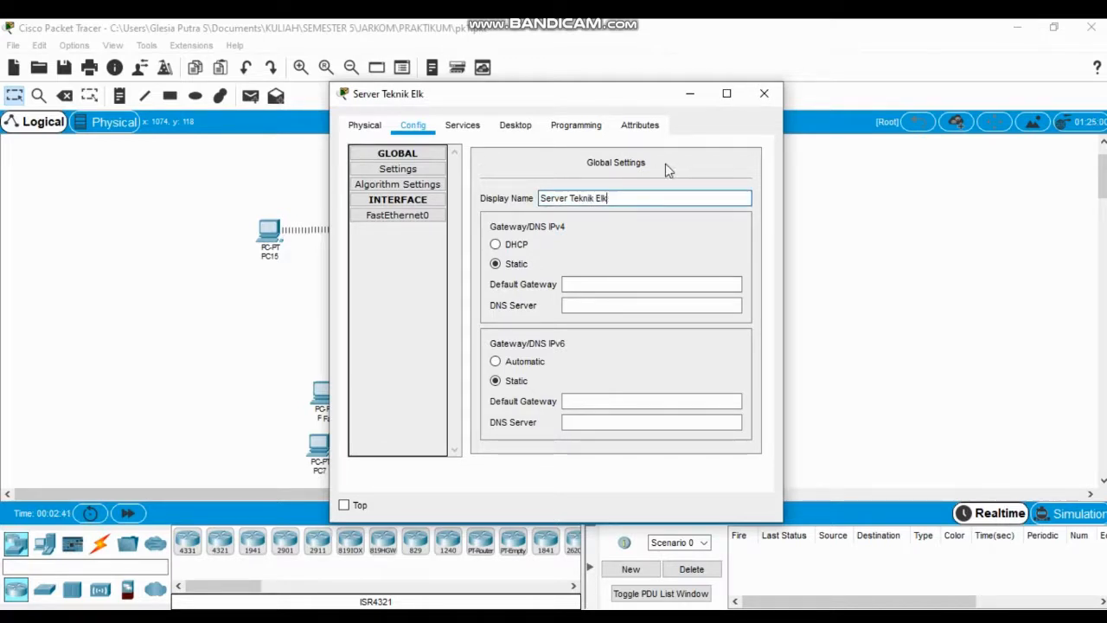
pyautogui.write('ektro')
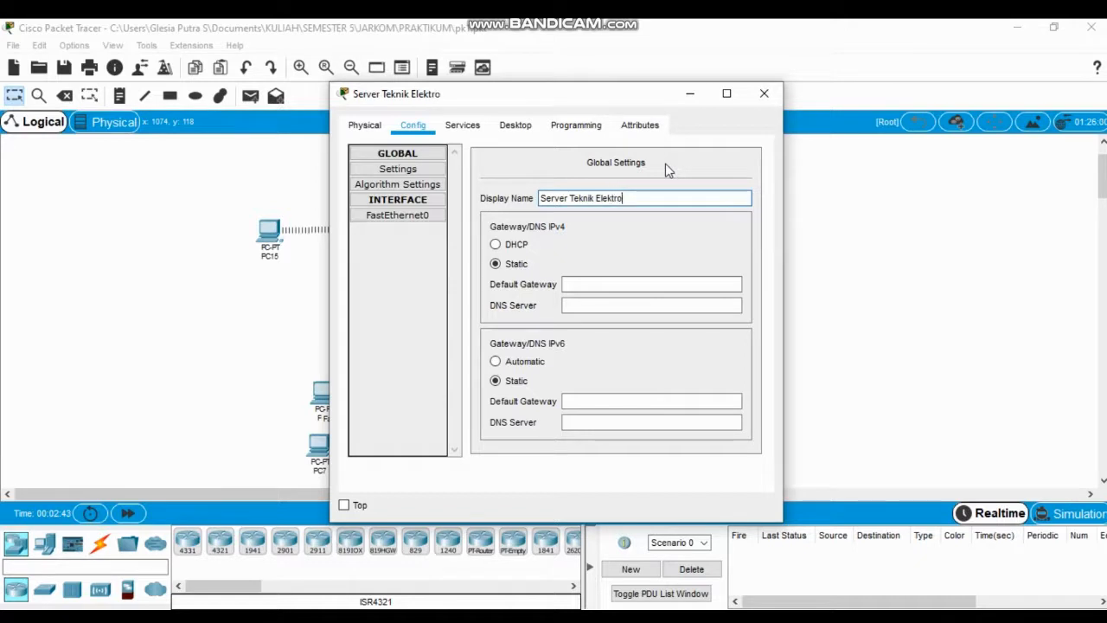
# - Set the server's static IPv4 default gateway to 192.168.1.254 and its DNS server to 192.168.1.1
pyautogui.click(575, 288)
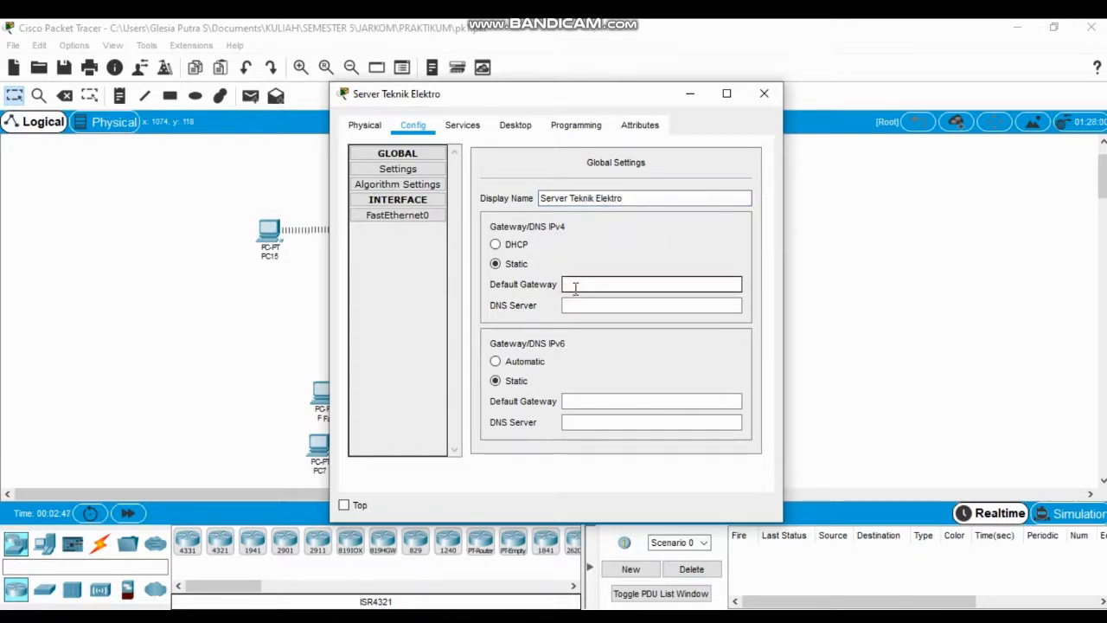
pyautogui.write('192.168.1.254')
pyautogui.click(572, 303)
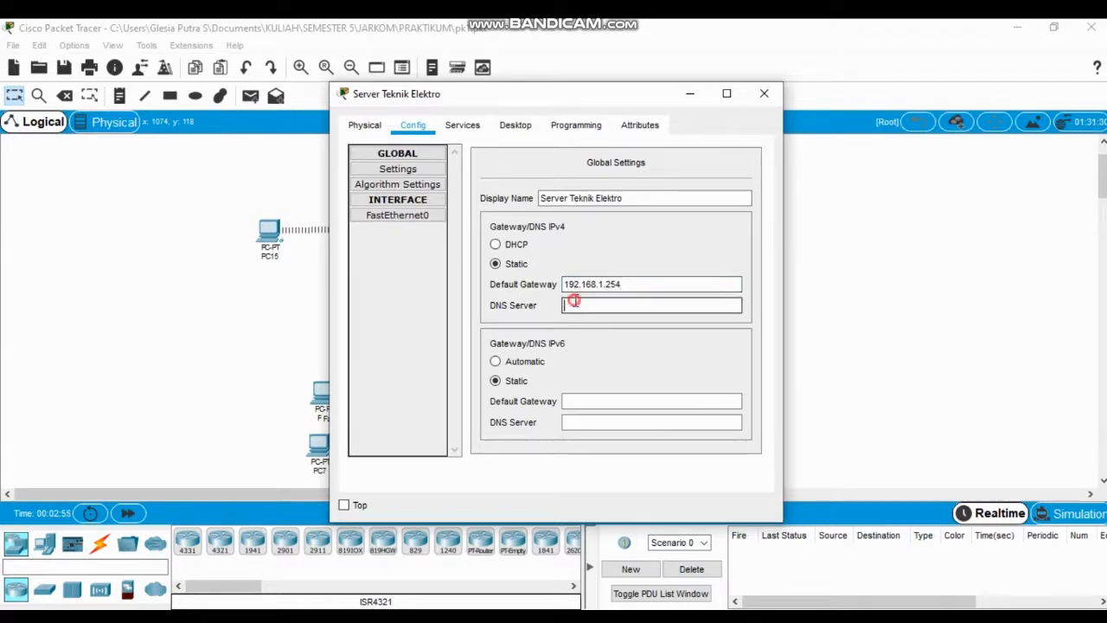
pyautogui.write('1')
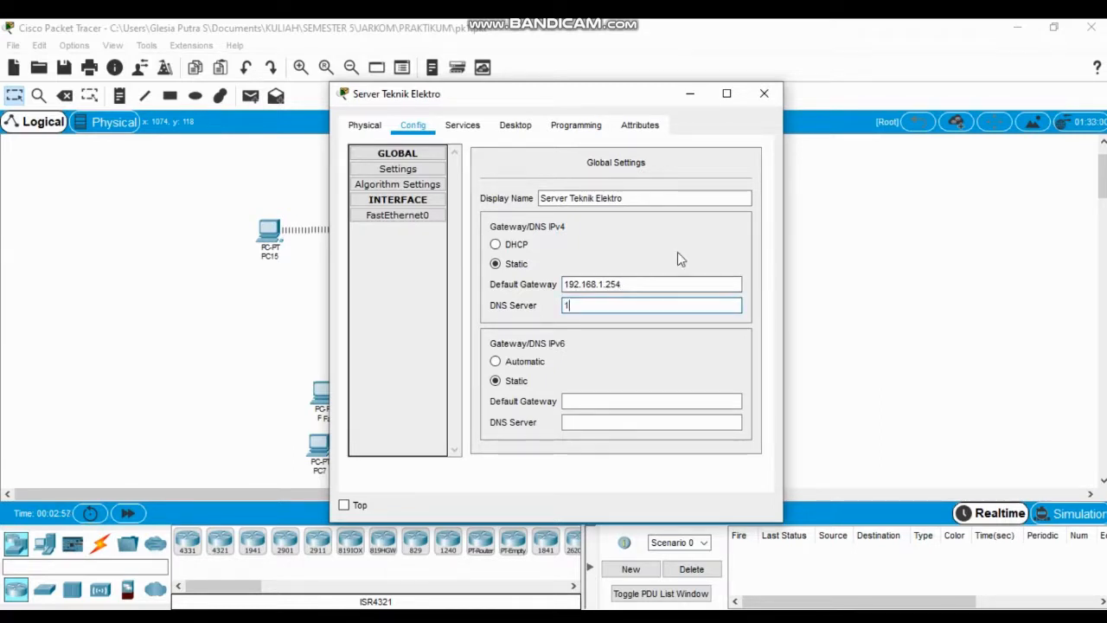
pyautogui.write('92.168.1.1')
# - Turn on the server's DHCP service for FastEthernet0 and save the serverPool settings
pyautogui.click(475, 129)
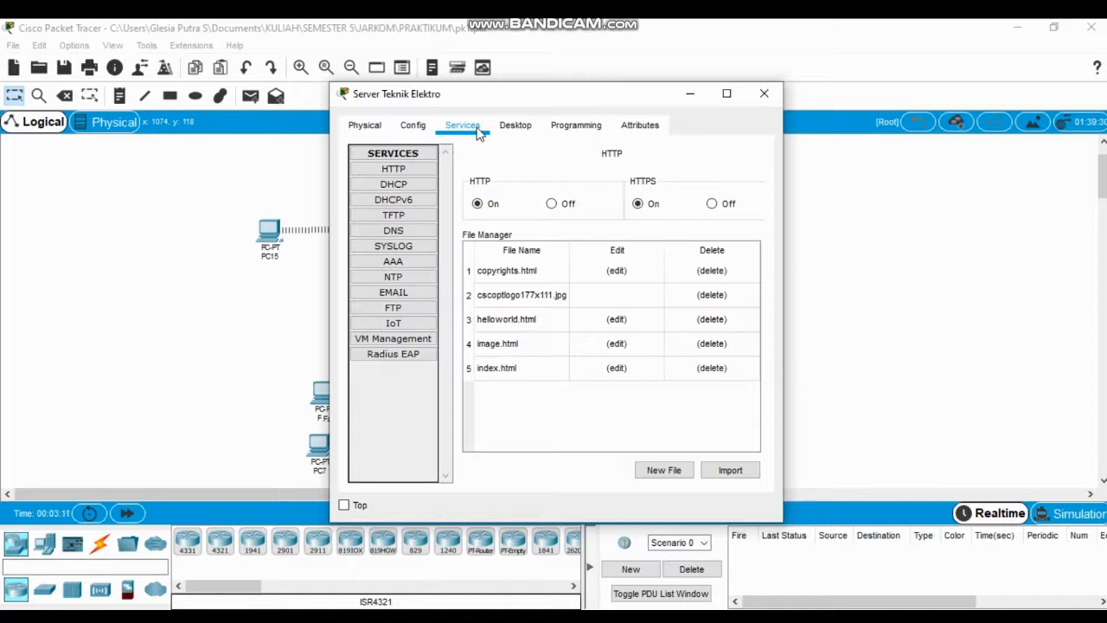
pyautogui.click(420, 187)
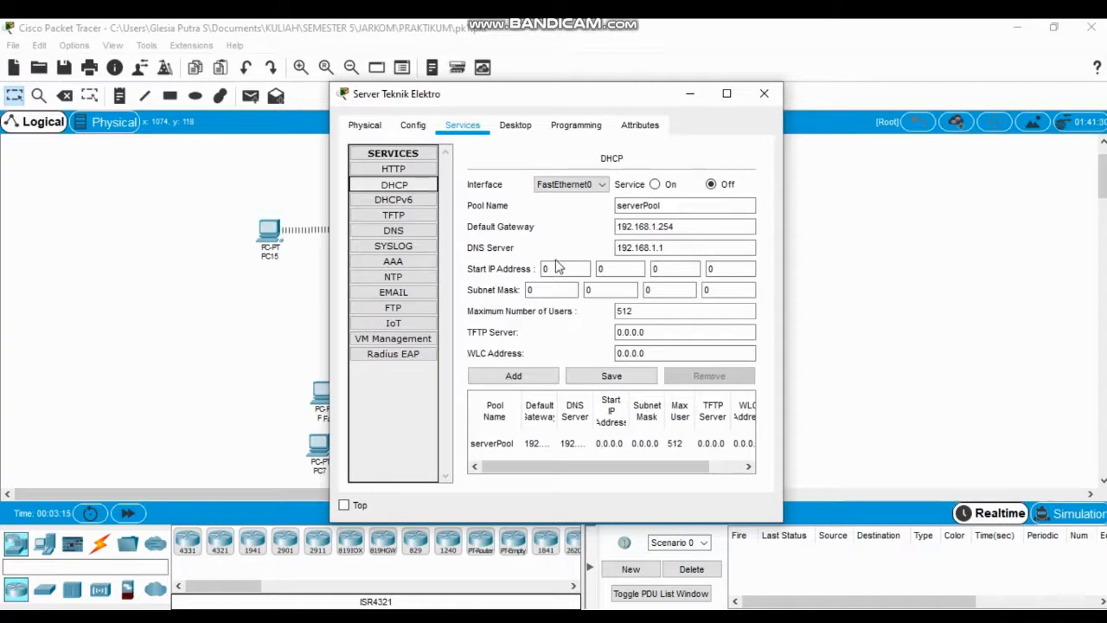
pyautogui.click(616, 234)
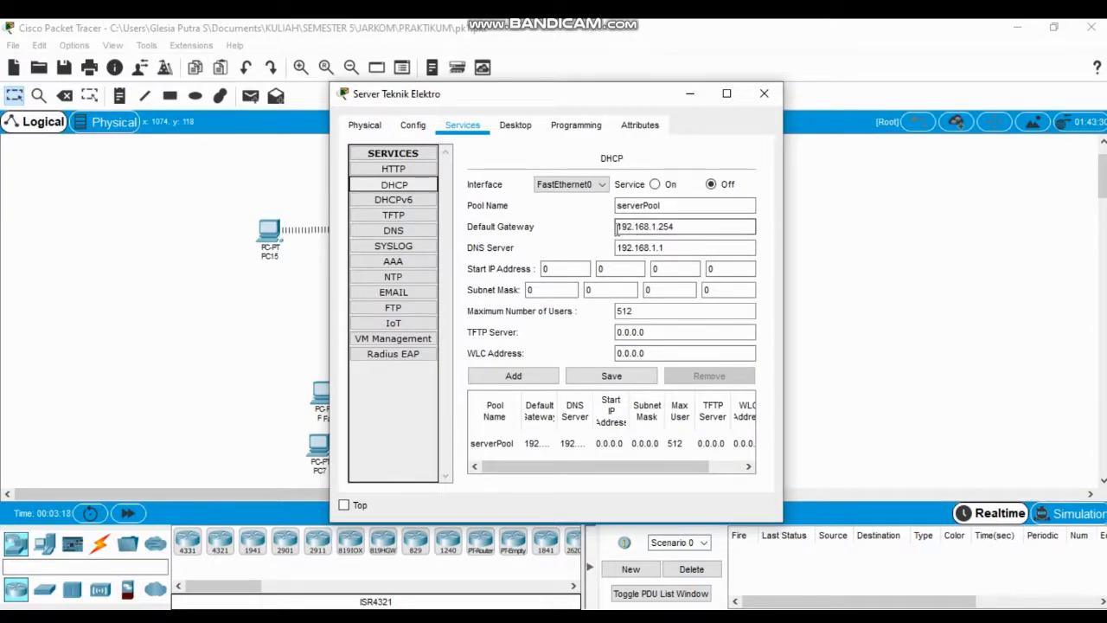
pyautogui.click(644, 226)
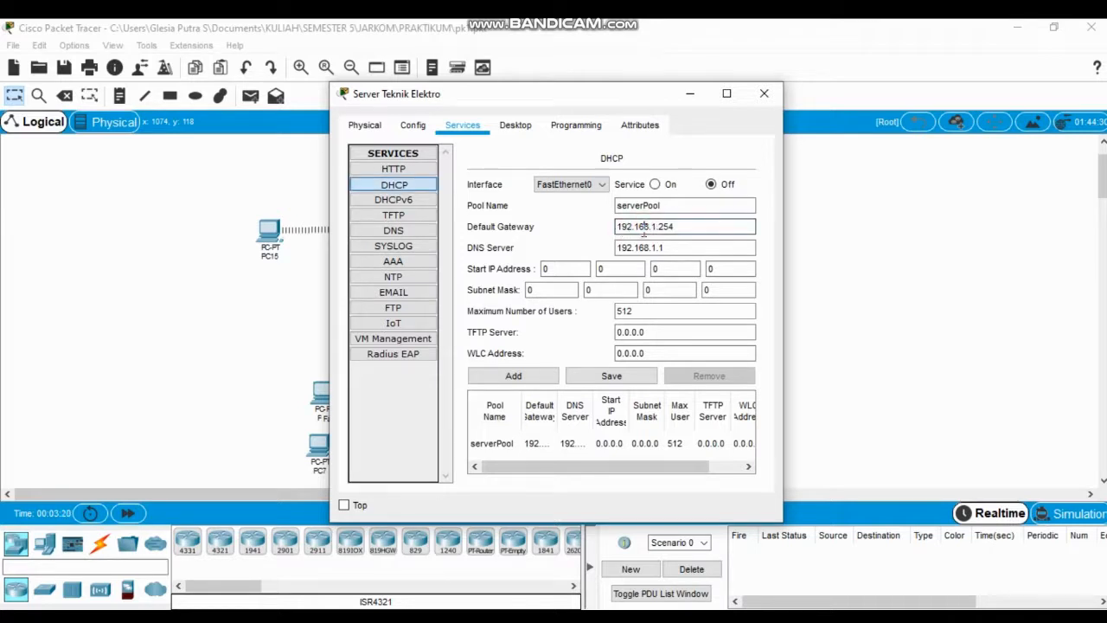
pyautogui.click(679, 230)
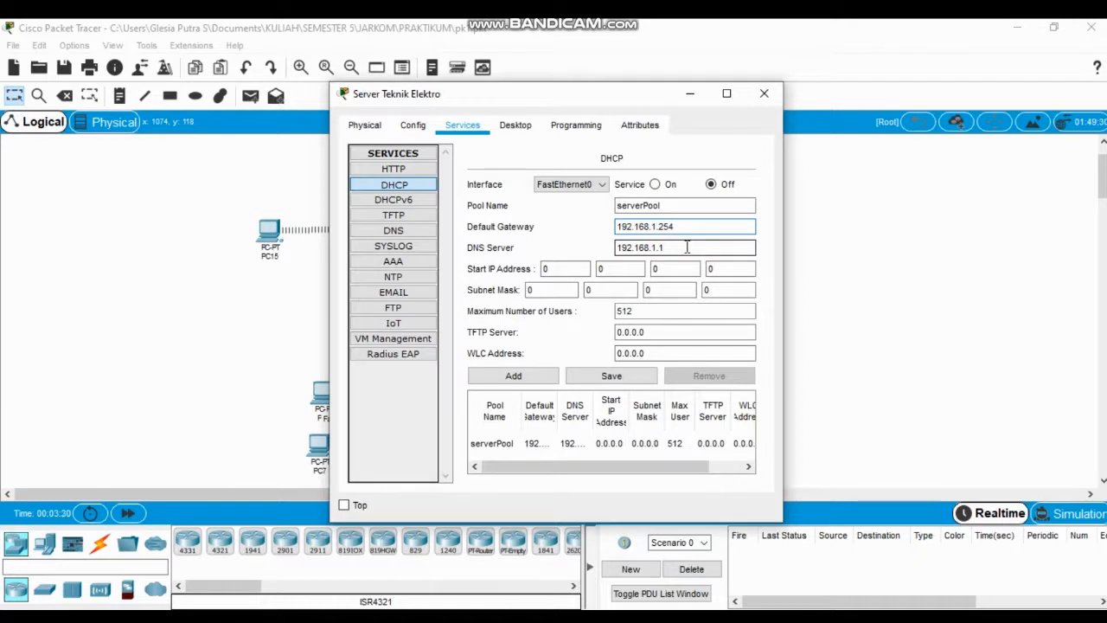
pyautogui.click(655, 185)
pyautogui.click(612, 376)
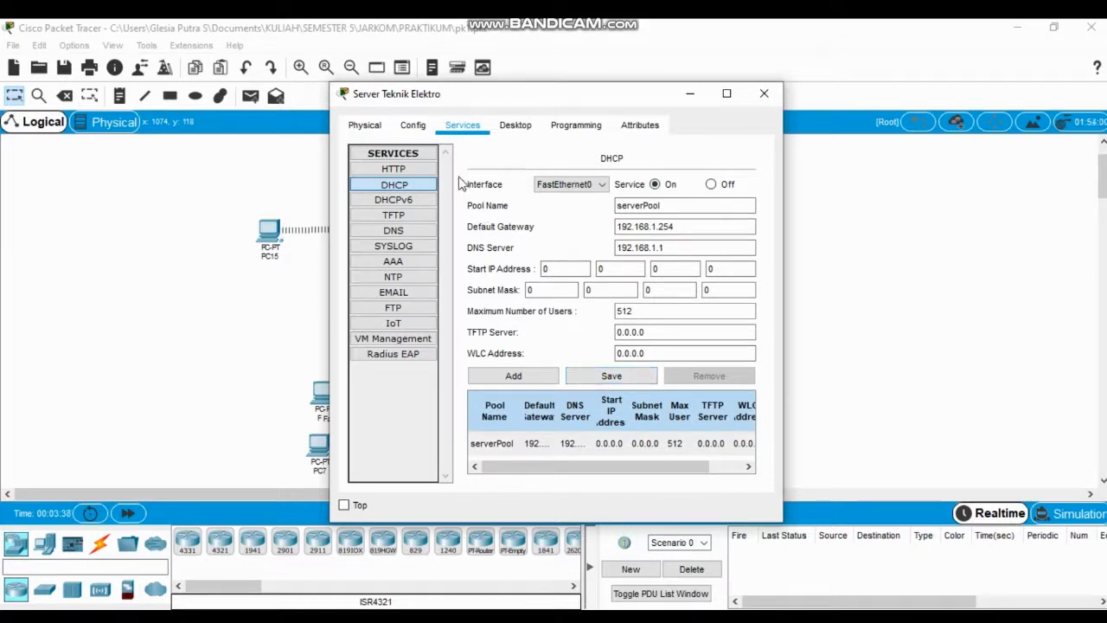
# - Give the server's FastEthernet0 interface the static IPv4 address 192.168.1.1 with subnet mask 255.255.255.0
pyautogui.click(414, 126)
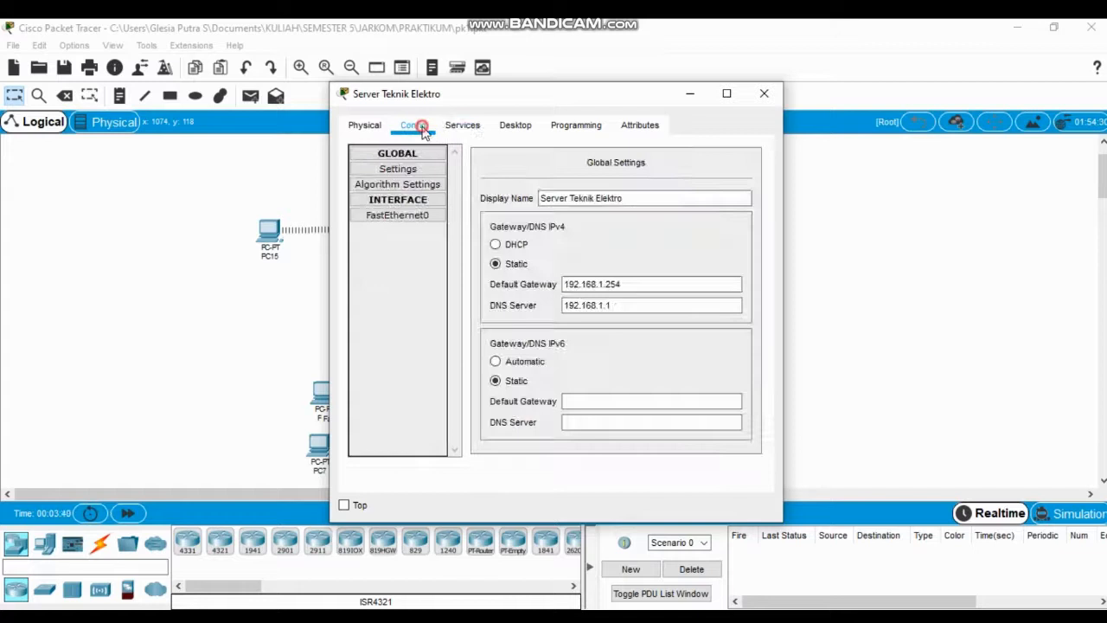
pyautogui.click(412, 223)
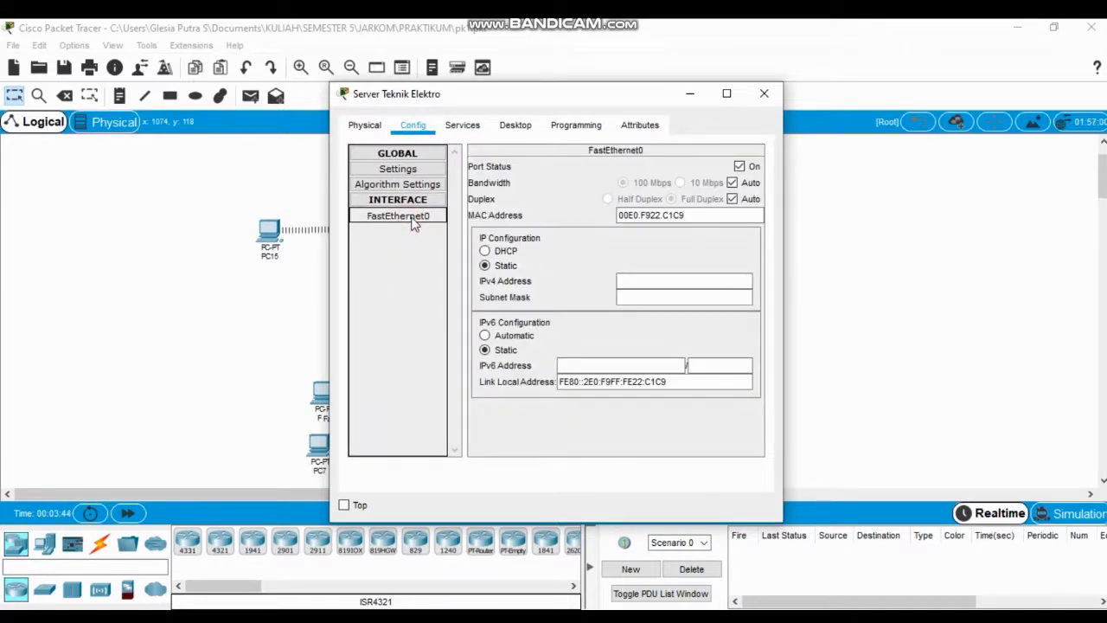
pyautogui.click(647, 281)
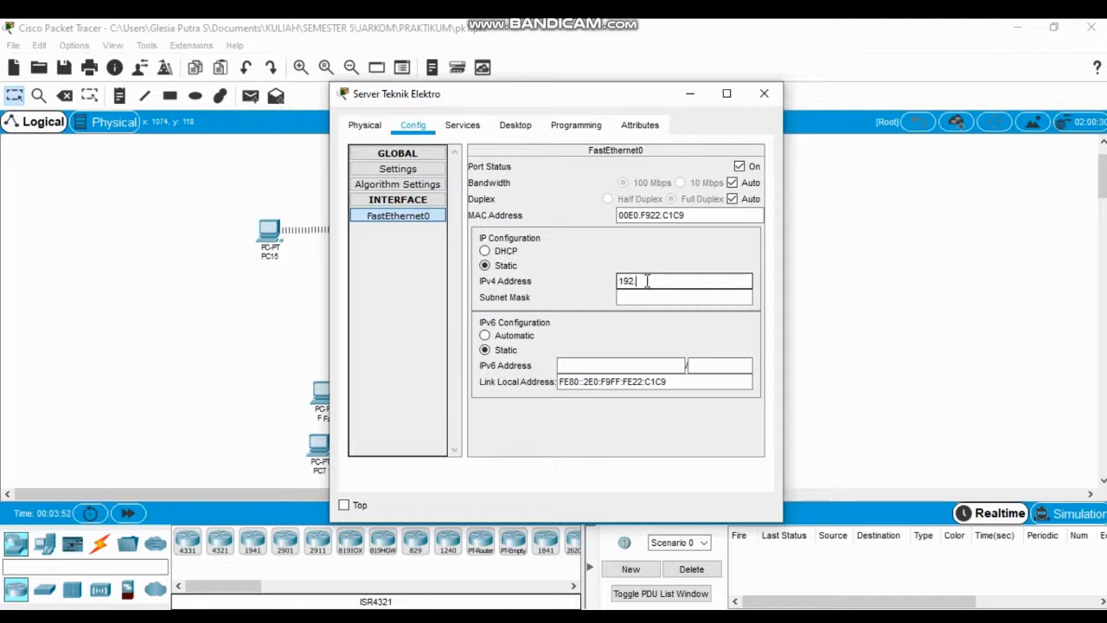
pyautogui.write('192.168.1.1')
pyautogui.press('Tab')
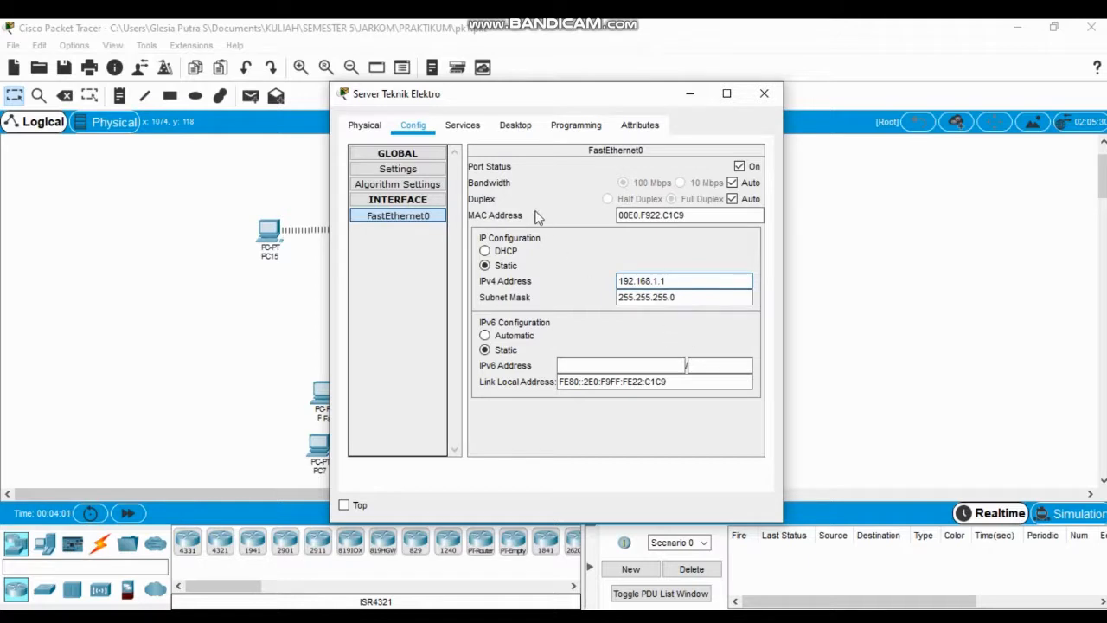
# - Add a DNS A record named tk.del.ac.id with address 192.128.1.1 on the server and select it in the record list
pyautogui.click(463, 126)
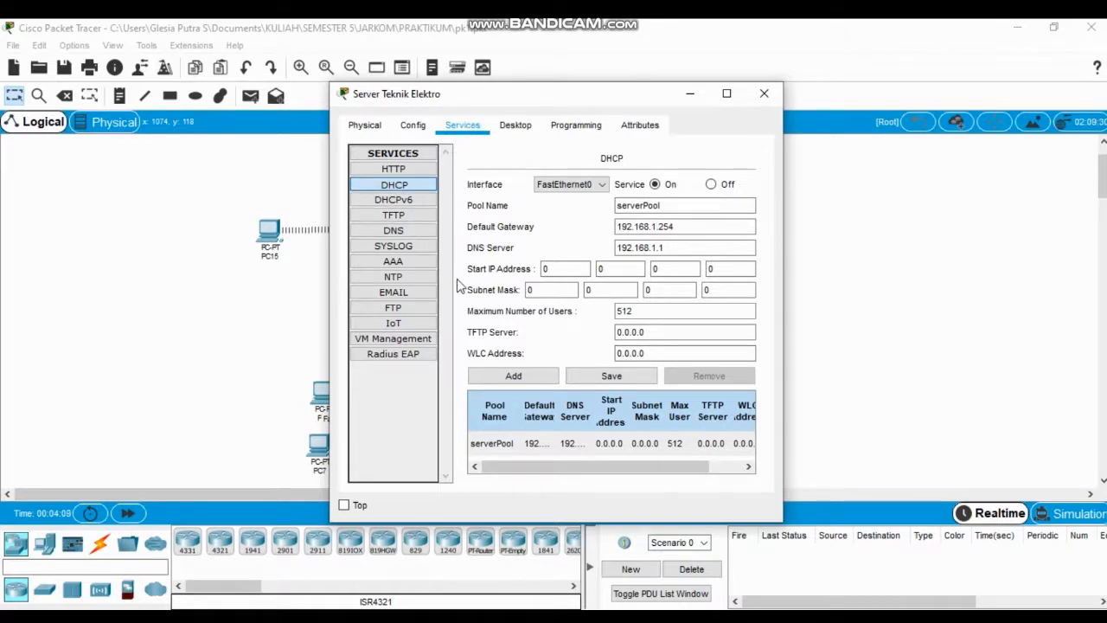
pyautogui.click(416, 232)
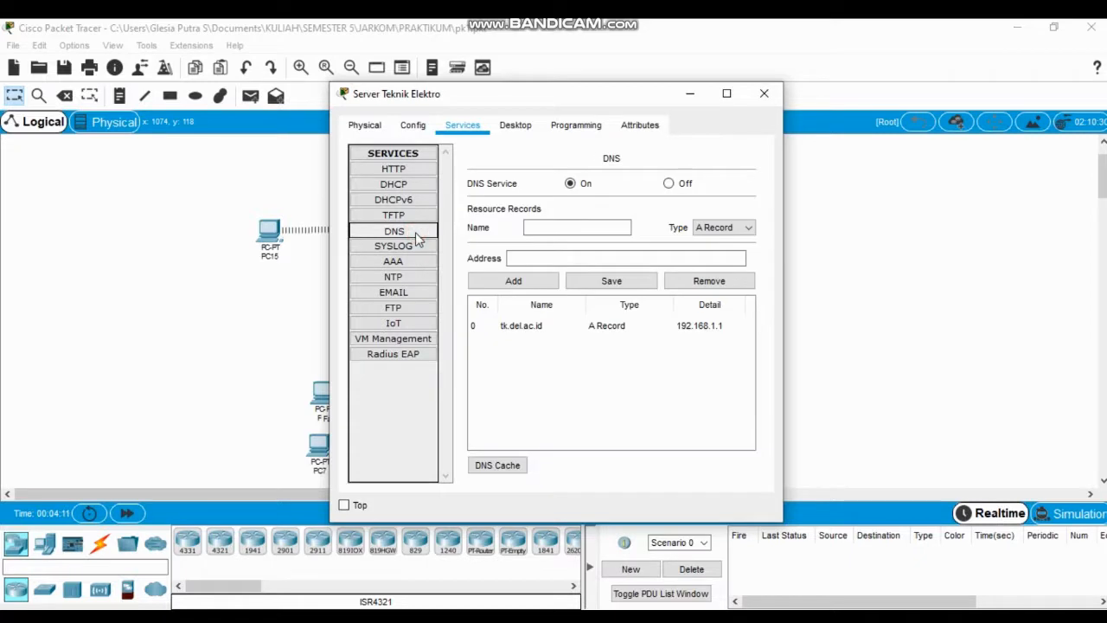
pyautogui.click(547, 228)
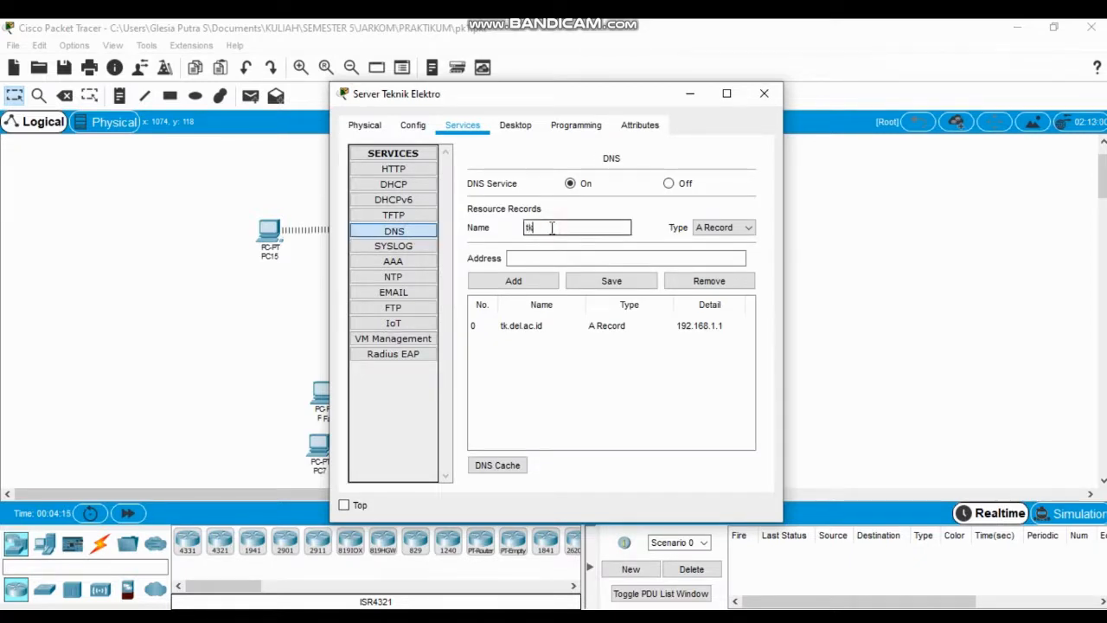
pyautogui.write('tk.del.ac.id')
pyautogui.click(589, 258)
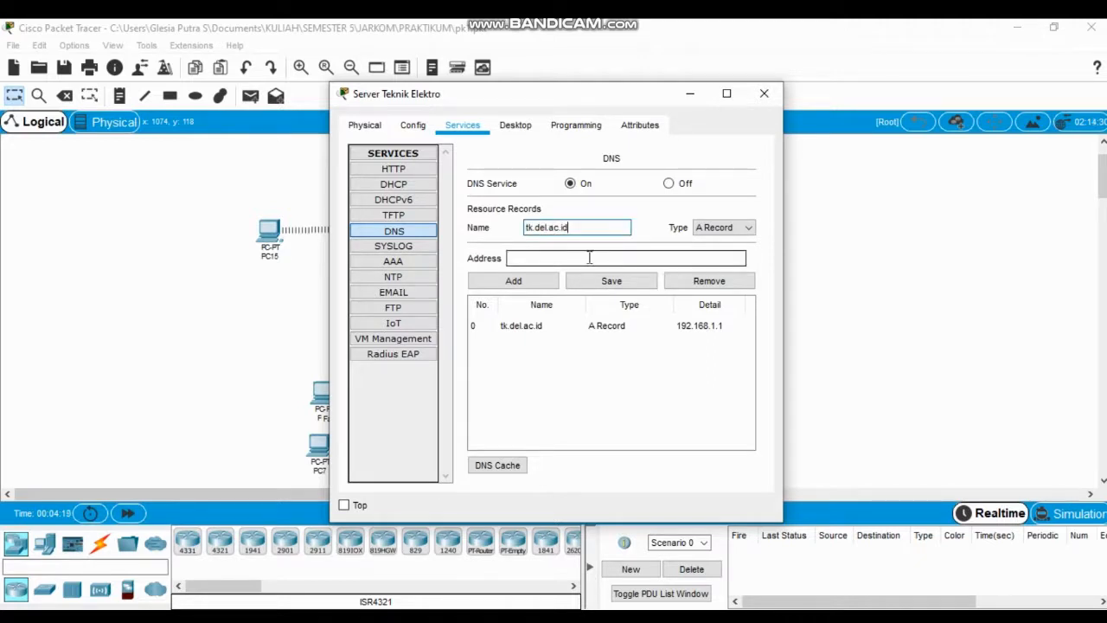
pyautogui.click(589, 258)
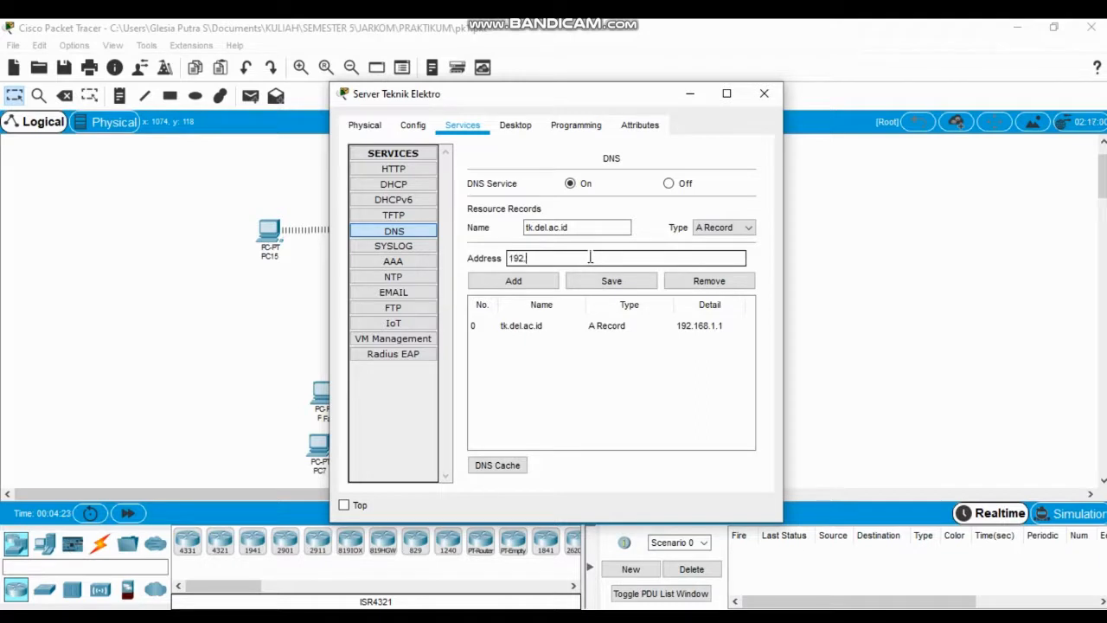
pyautogui.write('192.128.1.1')
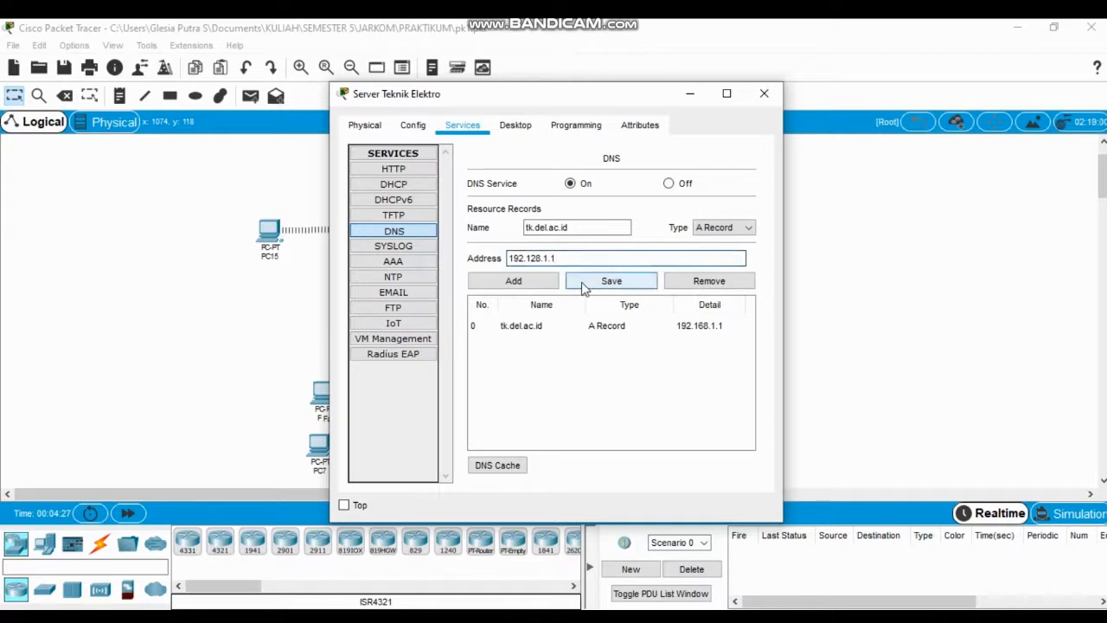
pyautogui.click(546, 287)
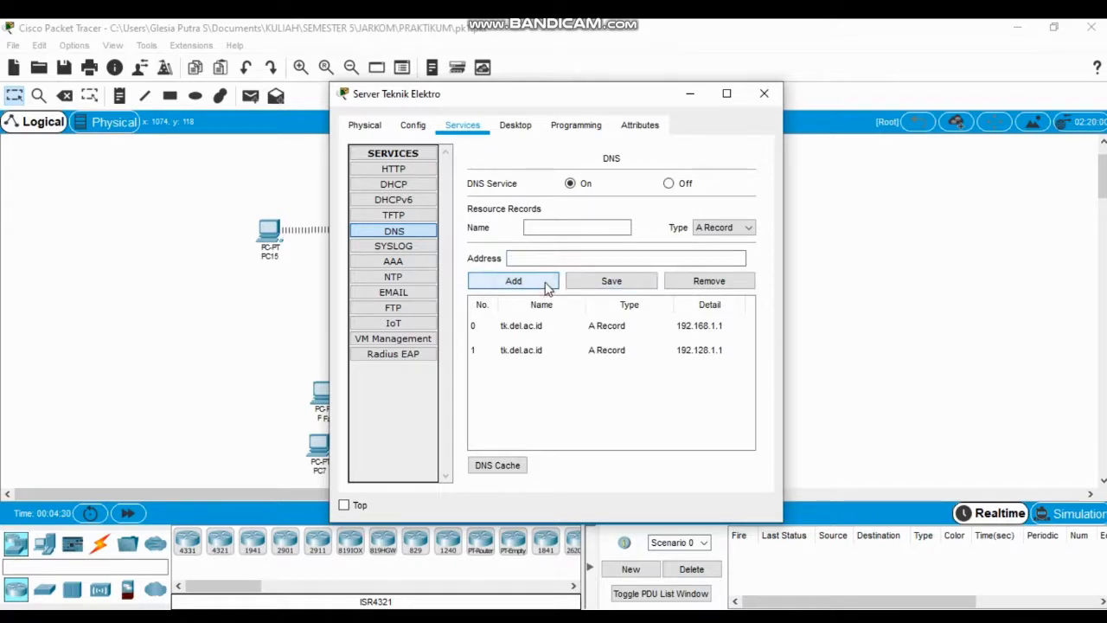
pyautogui.click(574, 358)
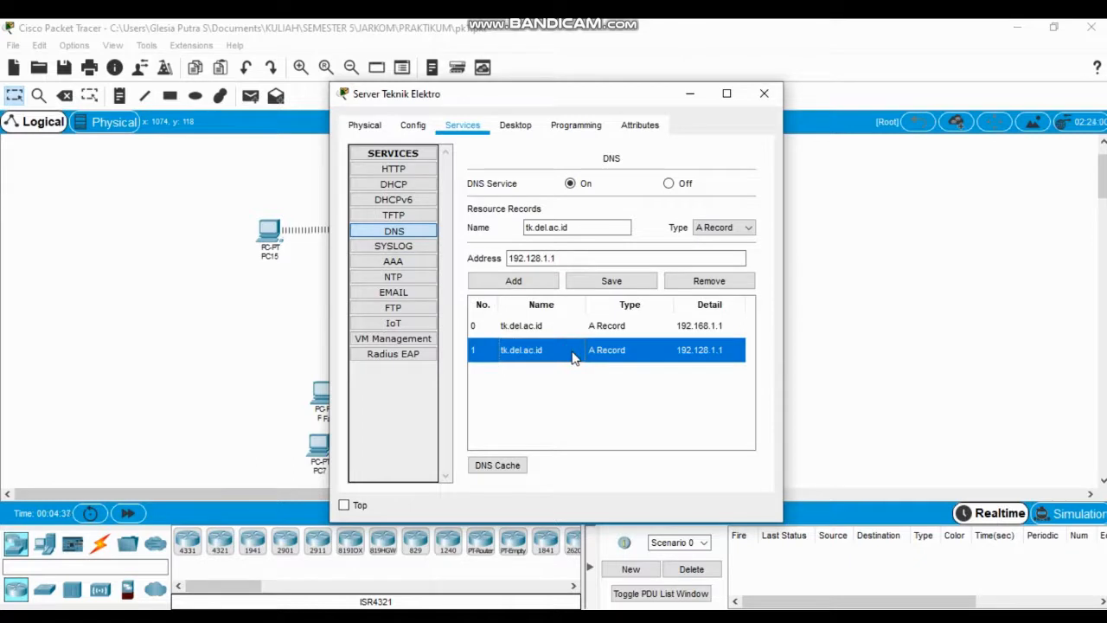
# - Open index.html in the server's HTTP service, save it over the existing file, and return to the file list
pyautogui.click(425, 176)
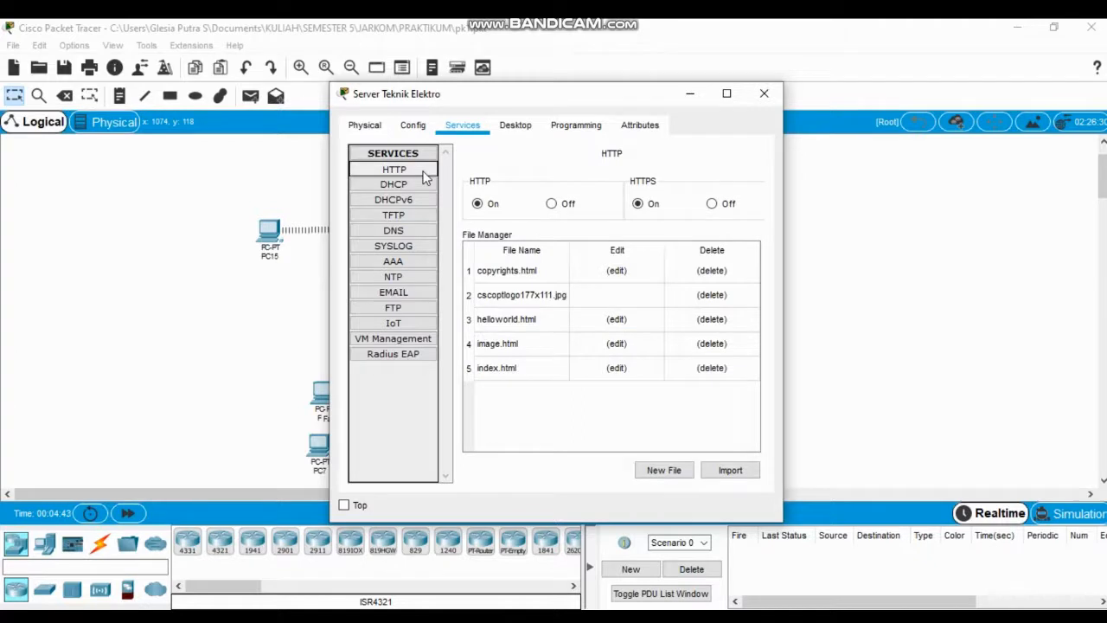
pyautogui.click(535, 379)
pyautogui.click(617, 368)
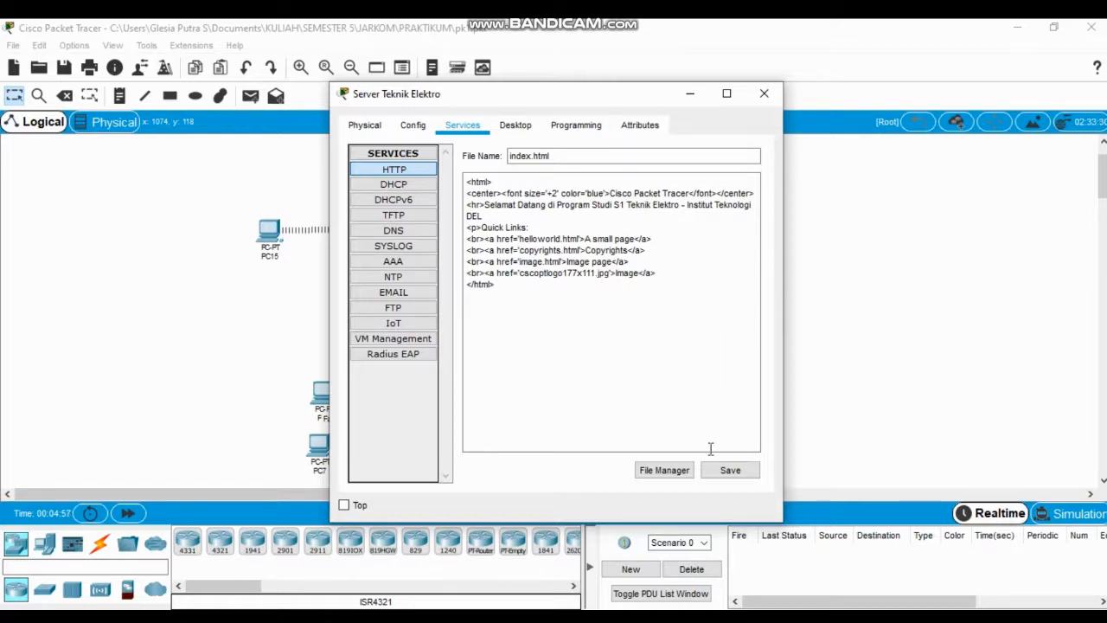
pyautogui.click(716, 475)
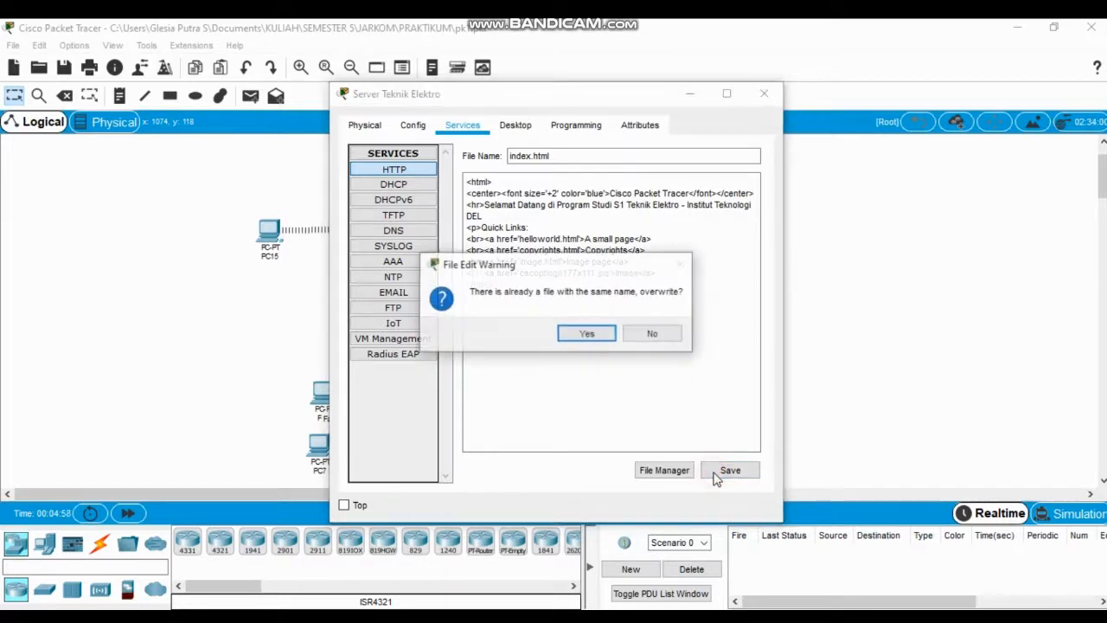
pyautogui.click(595, 333)
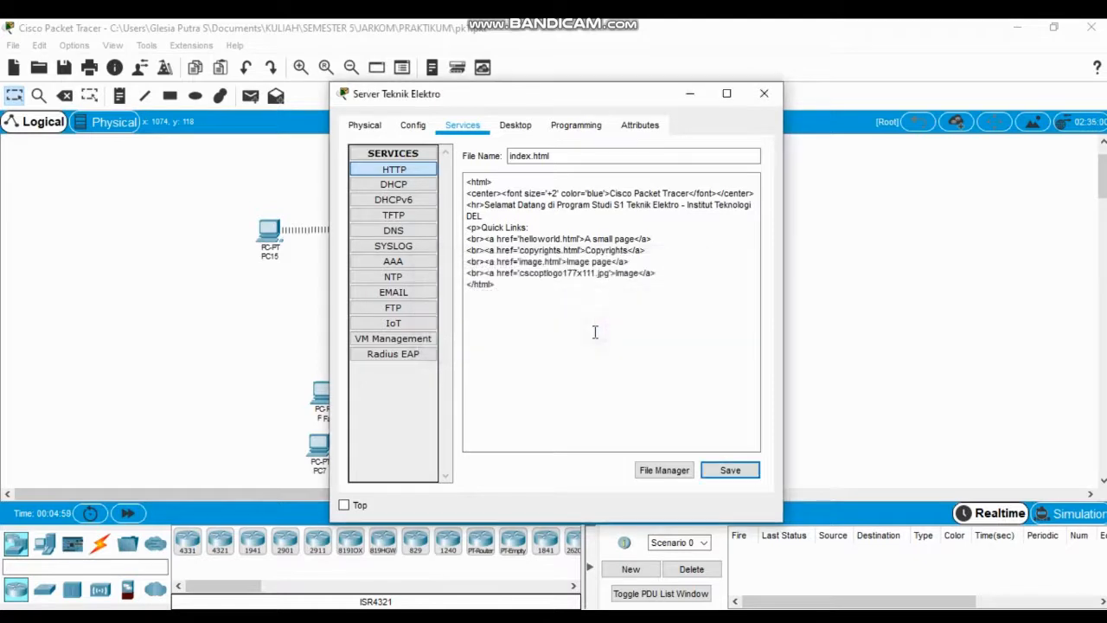
pyautogui.click(664, 472)
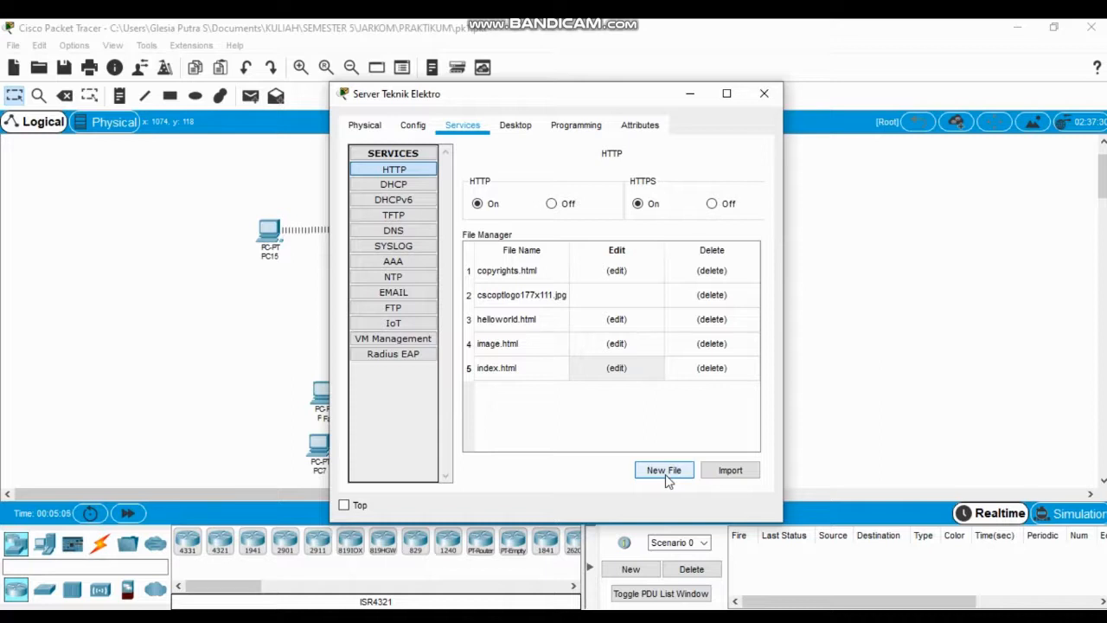
# - Review the server's global settings and its DHCP pool configuration, and close the server's window
pyautogui.click(413, 125)
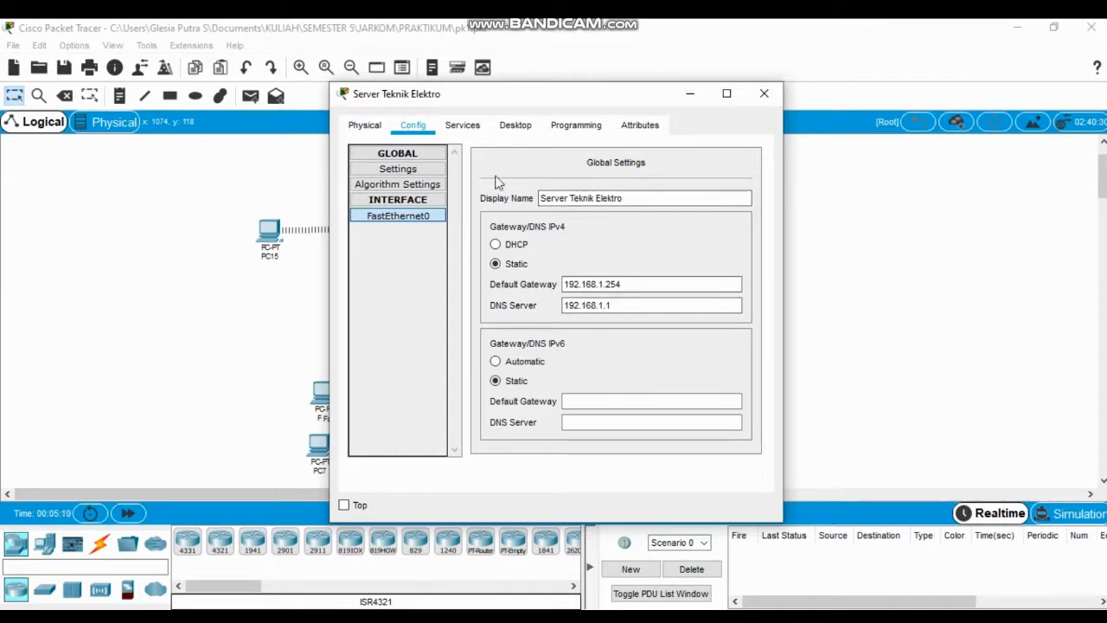
pyautogui.click(462, 126)
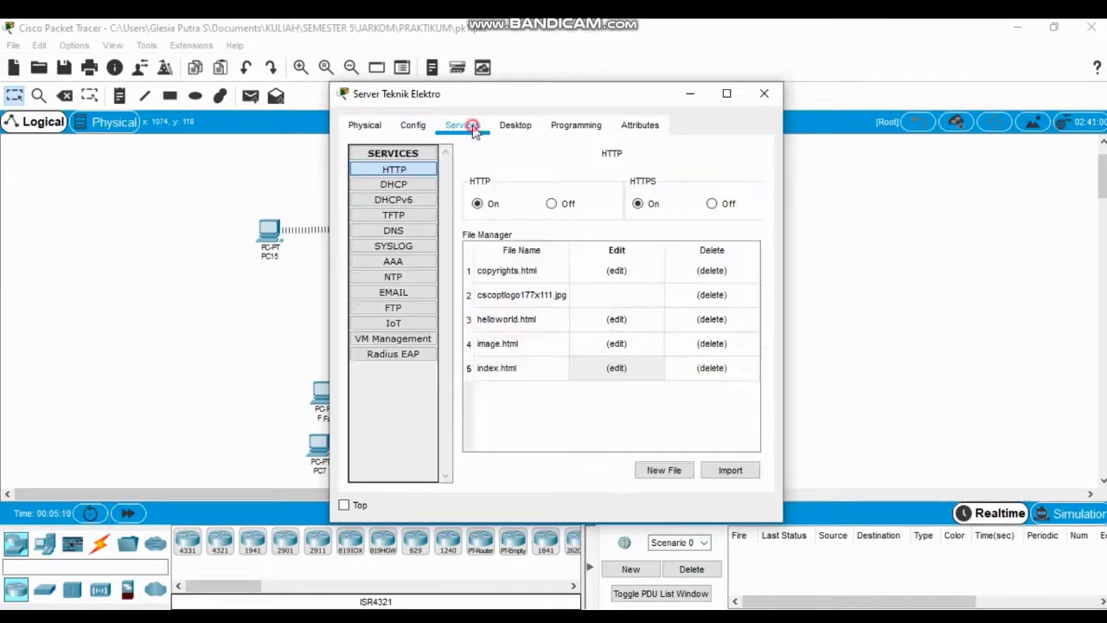
pyautogui.click(431, 185)
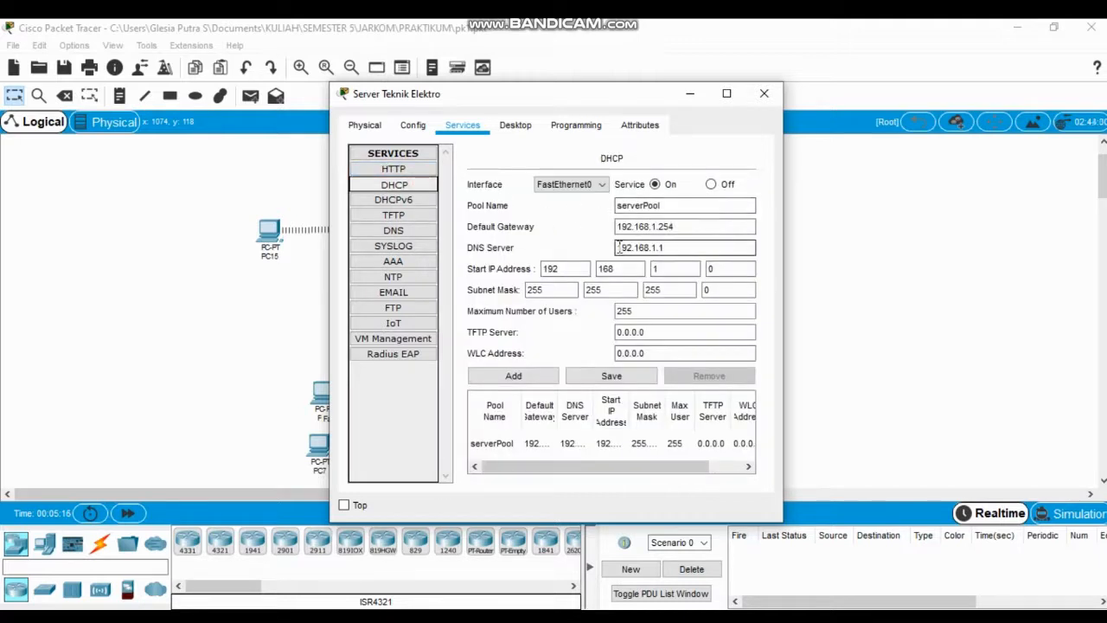
pyautogui.click(765, 93)
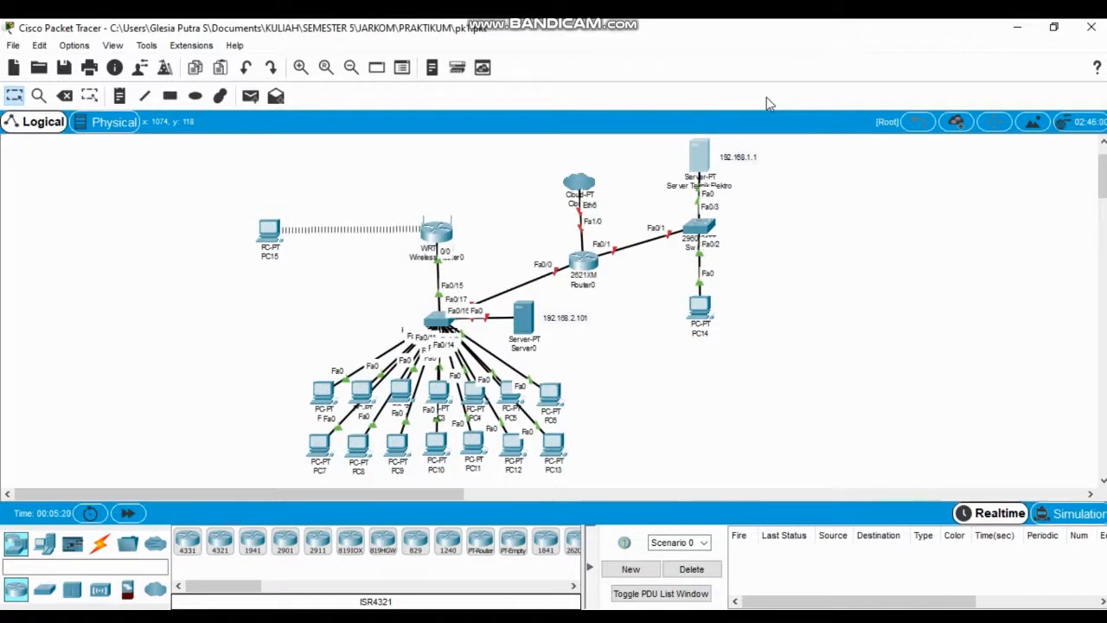
# - Save Server0's DHCP serverPool with default gateway 192.168.2.254 and DNS server 192.168.1.1, keeping the service on
pyautogui.click(527, 319)
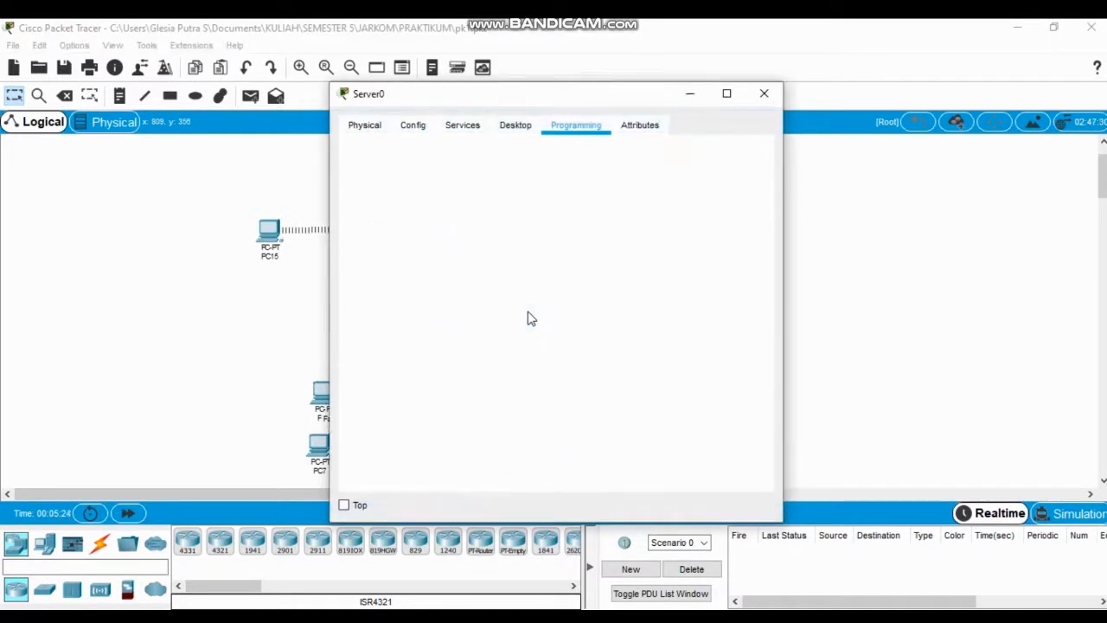
pyautogui.click(430, 128)
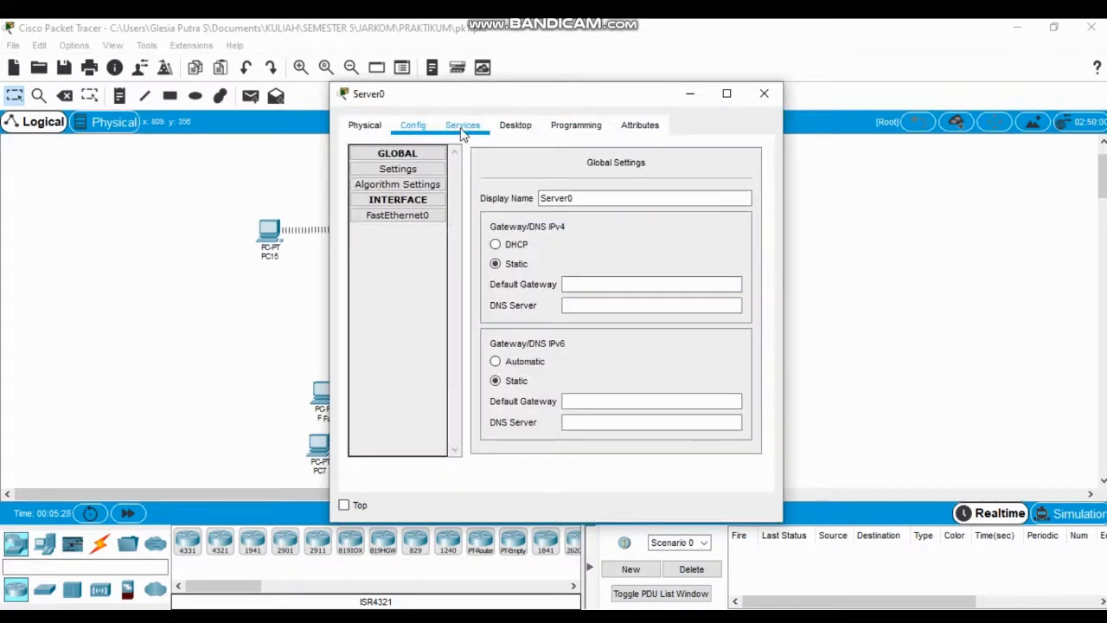
pyautogui.click(463, 131)
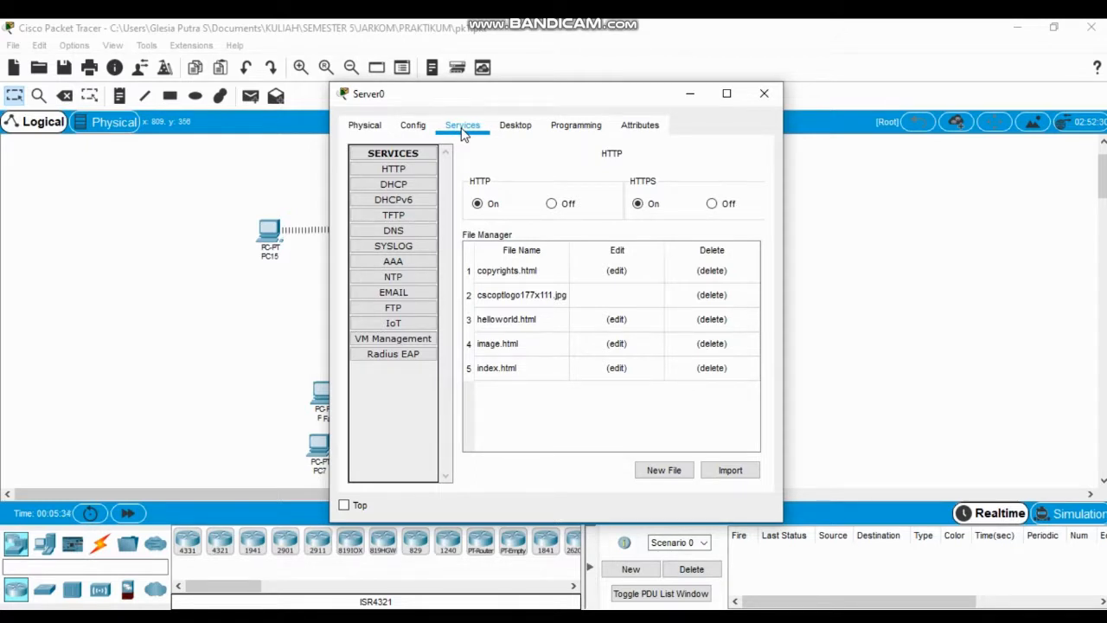
pyautogui.click(416, 183)
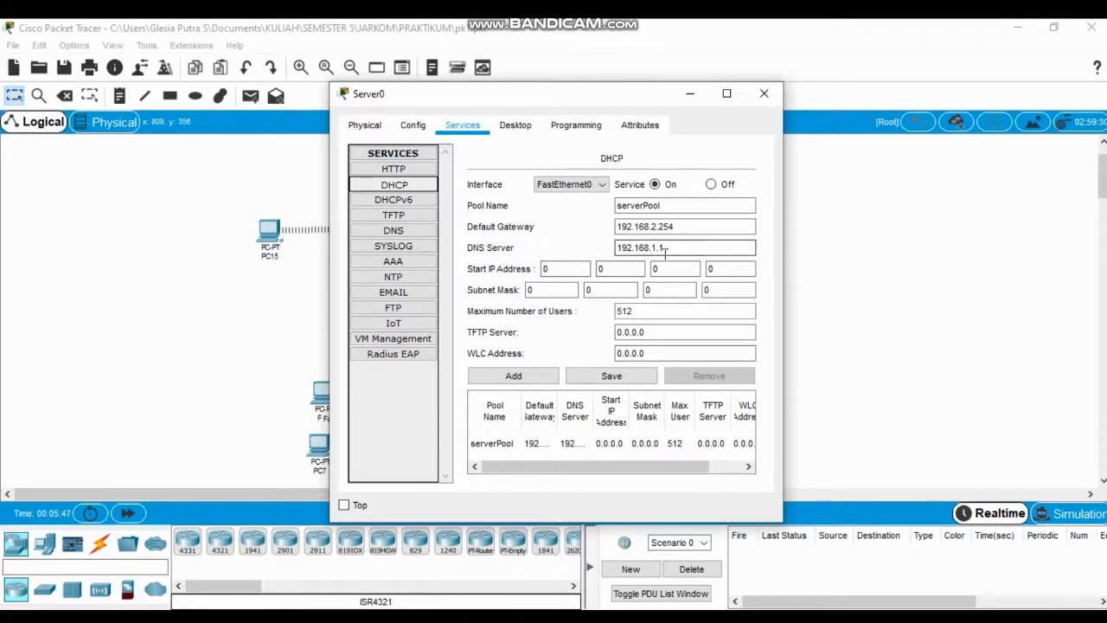
pyautogui.click(603, 382)
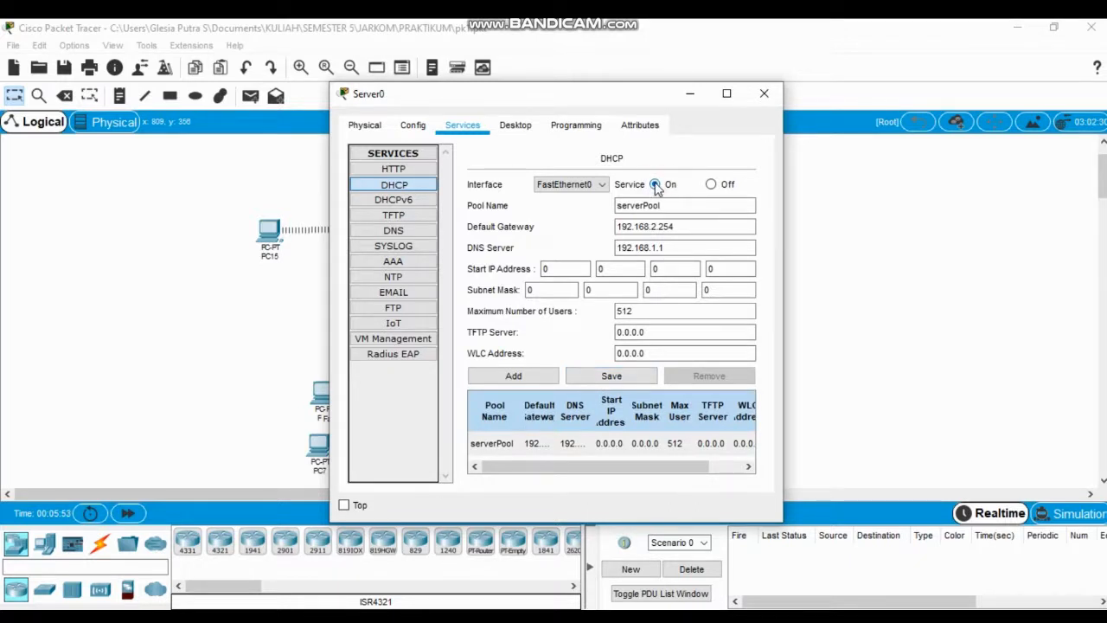
# - Give Server0's FastEthernet0 interface the static IPv4 address 192.168.2.101 with subnet mask 255.255.255.0 and close its window
pyautogui.click(410, 130)
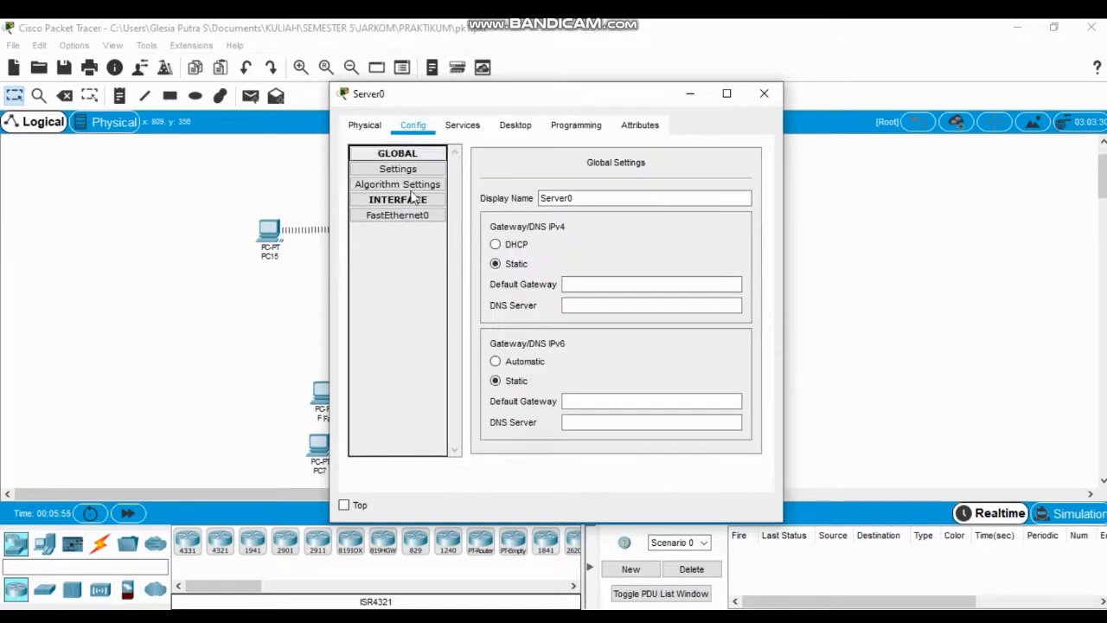
pyautogui.click(418, 217)
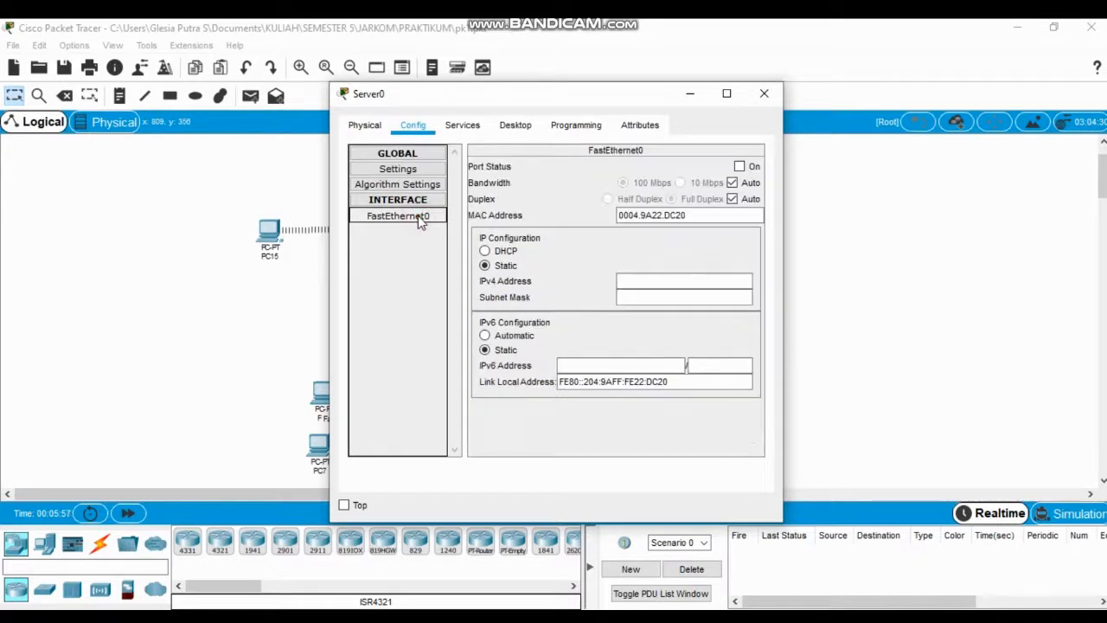
pyautogui.click(678, 281)
pyautogui.write('19')
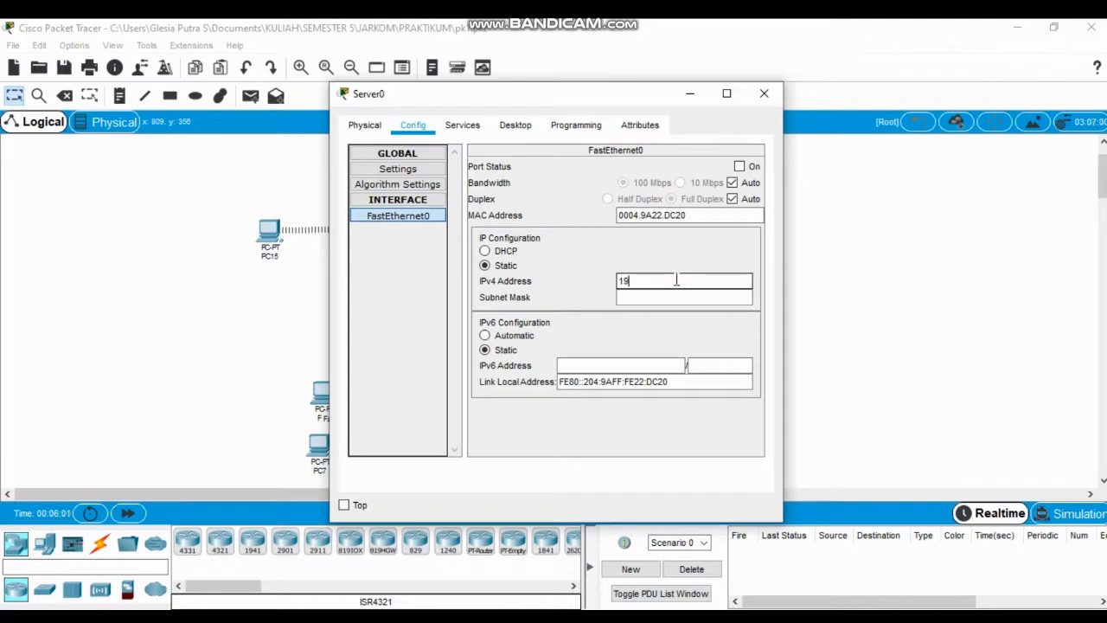
pyautogui.write('2.168.2.101')
pyautogui.press('Return')
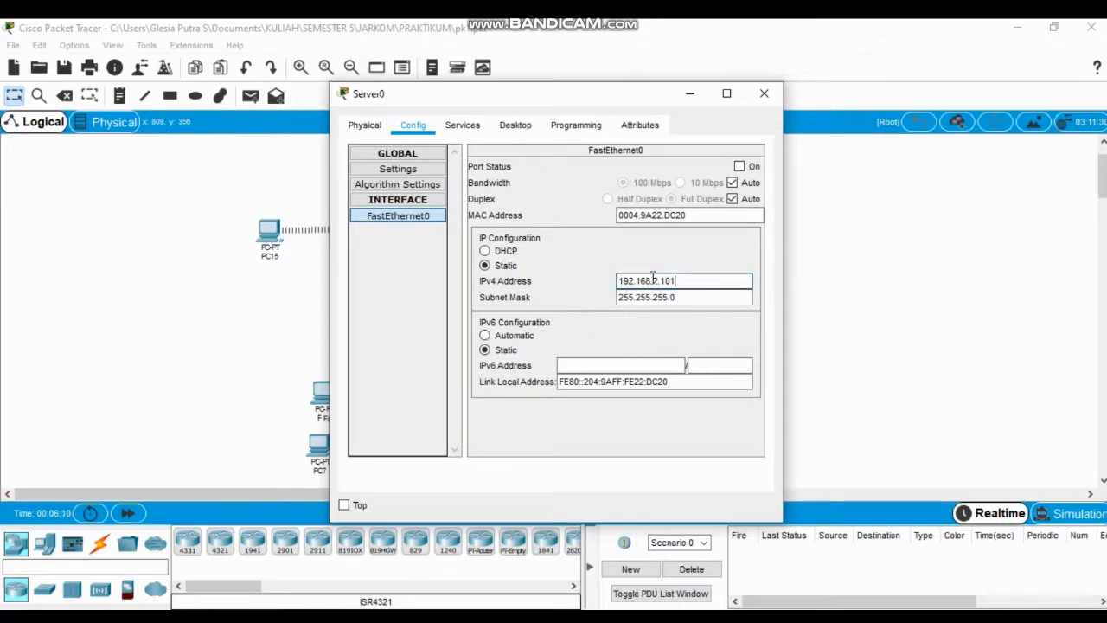
pyautogui.click(765, 93)
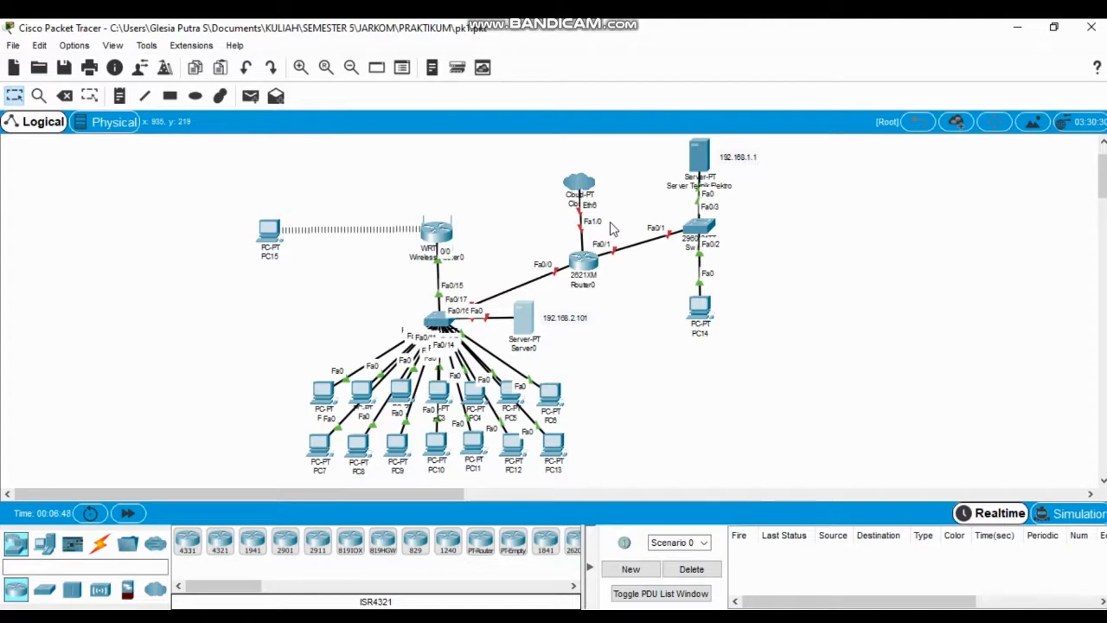
# - Set Router0's FastEthernet0/1 interface to IPv4 address 192.168.1.254 with subnet mask 255.255.255.0
pyautogui.moveTo(590, 291)
pyautogui.click(584, 264)
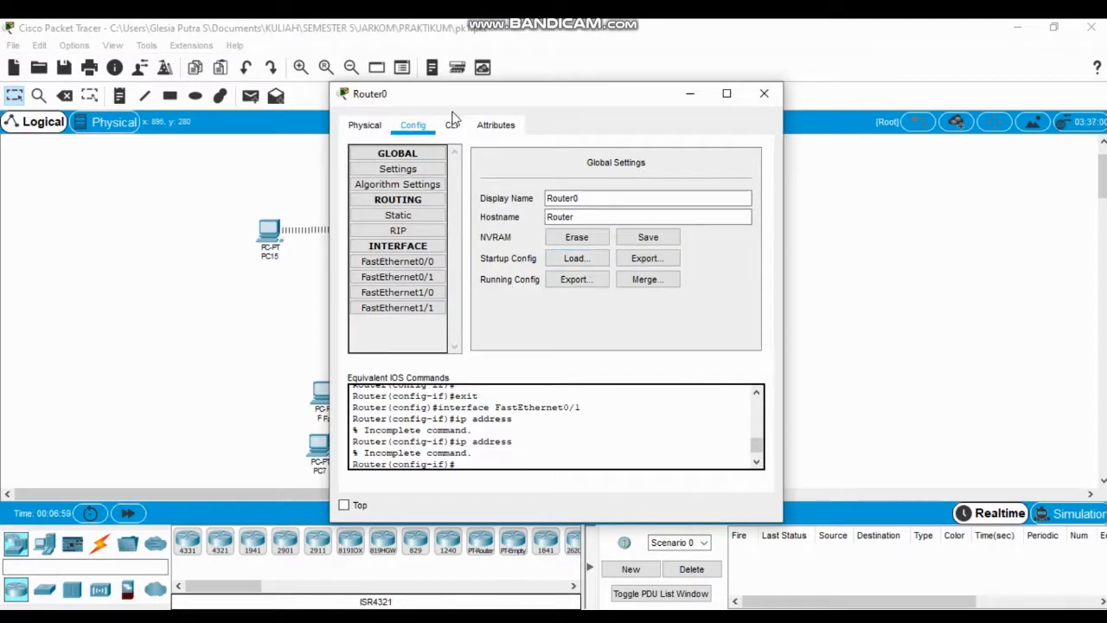
pyautogui.click(404, 260)
pyautogui.moveTo(602, 104); pyautogui.dragTo(300, 87)
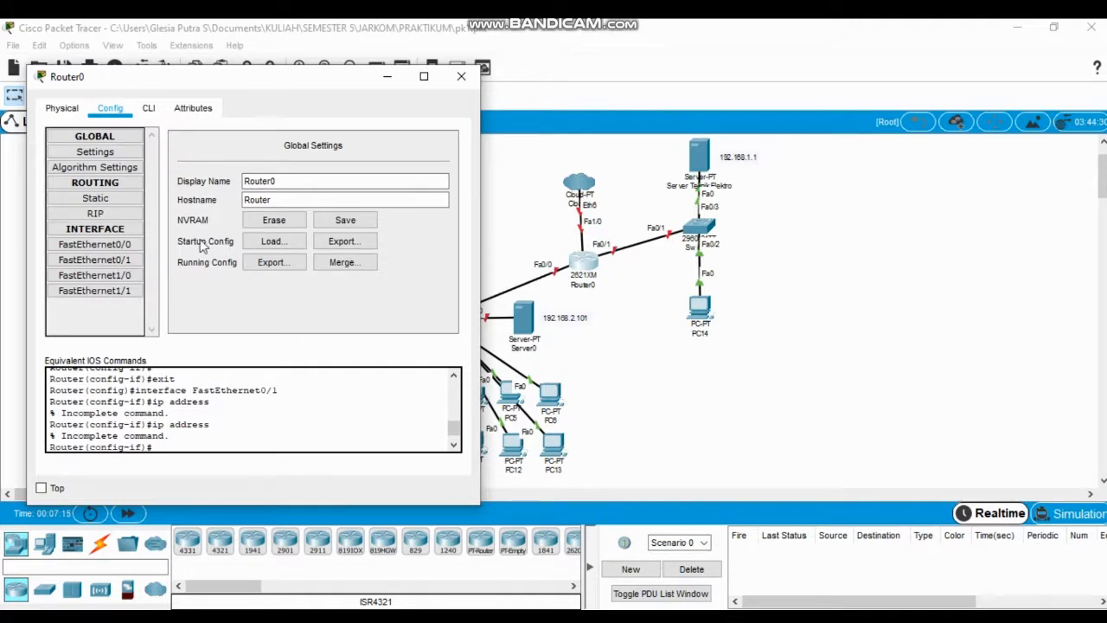
pyautogui.click(104, 263)
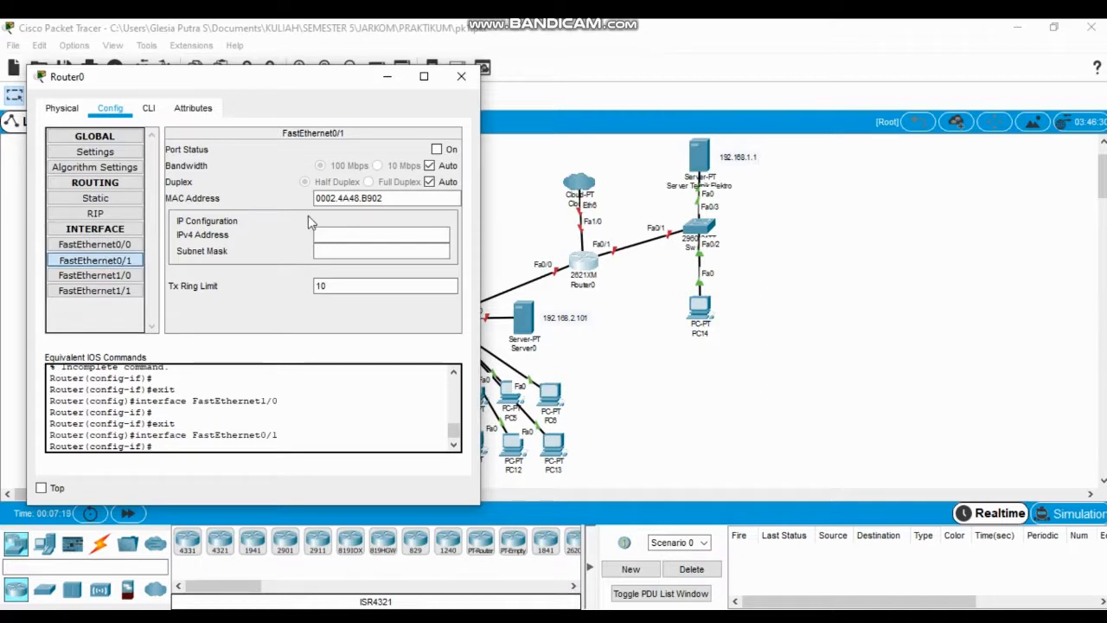
pyautogui.click(356, 236)
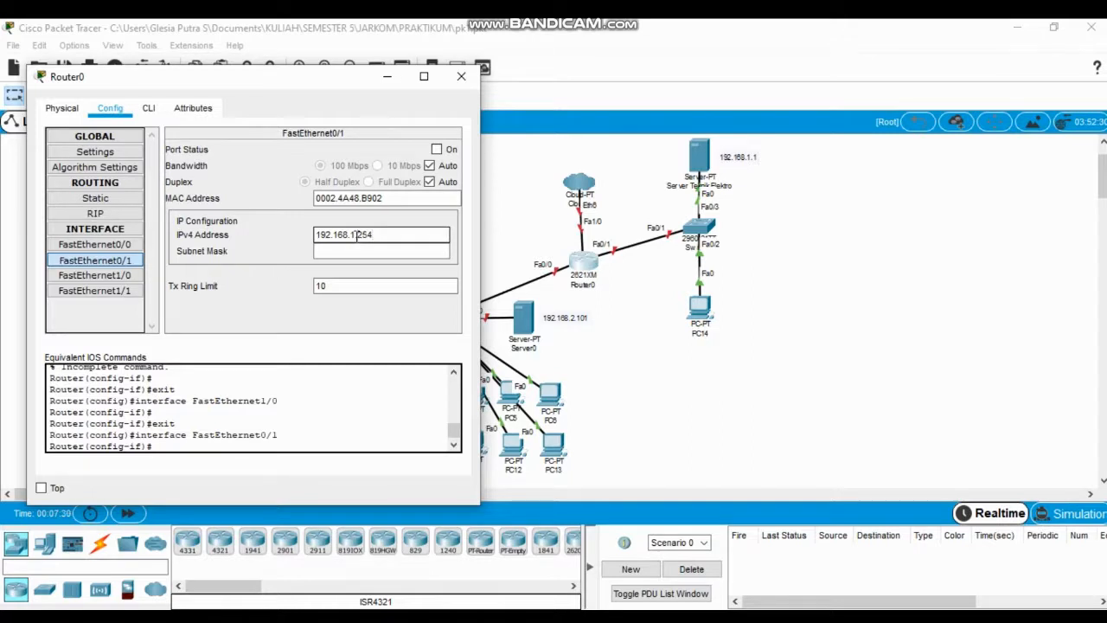
pyautogui.press('Return')
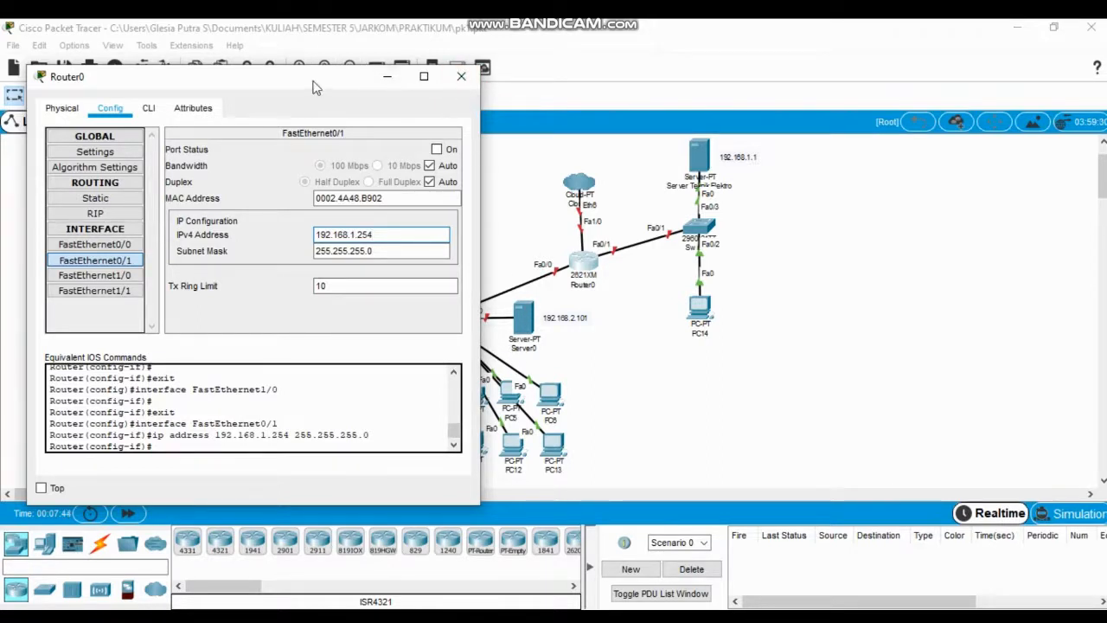
# - Set Router0's FastEthernet0/0 interface to IPv4 address 192.168.2.254 with subnet mask 255.255.255.0
pyautogui.moveTo(312, 79); pyautogui.dragTo(919, 83)
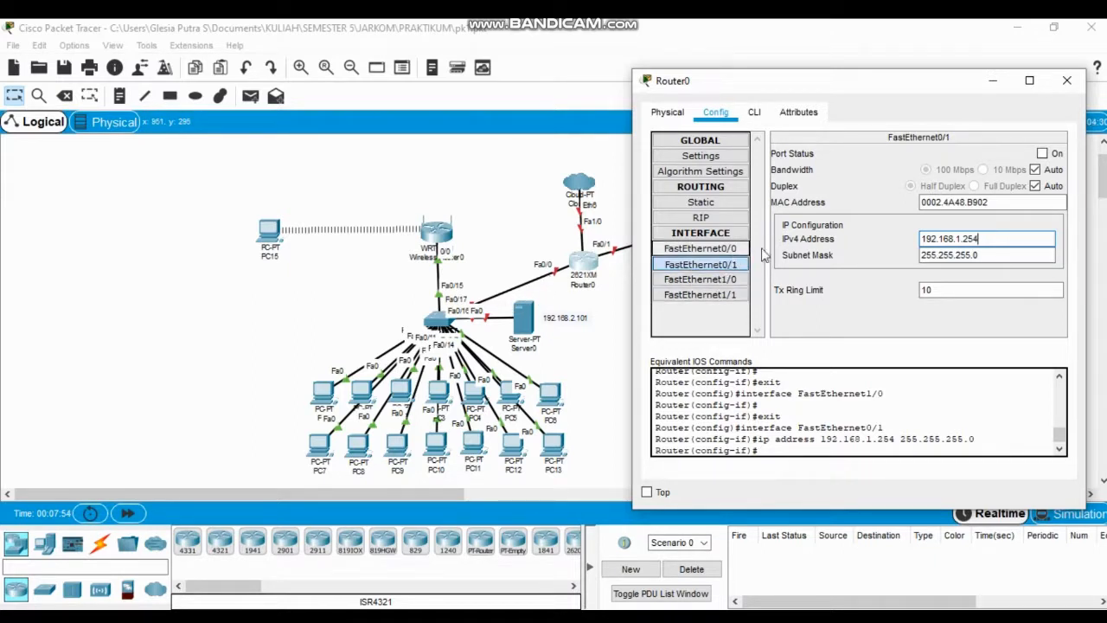
pyautogui.click(724, 250)
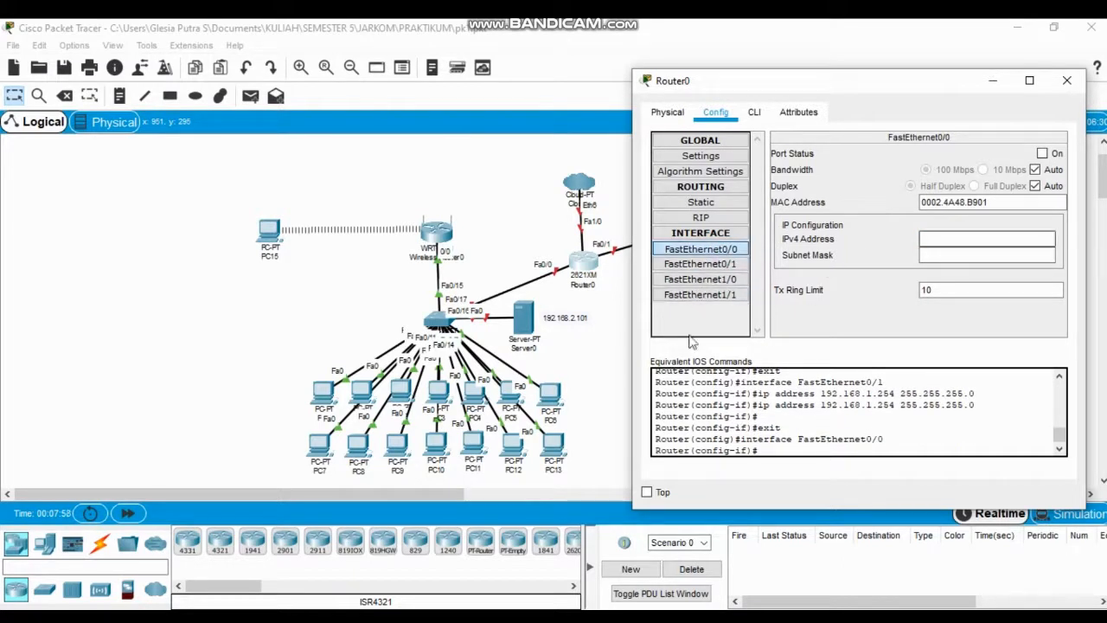
pyautogui.click(984, 244)
pyautogui.write('192.1')
pyautogui.press('BackSpace')
pyautogui.press('Return')
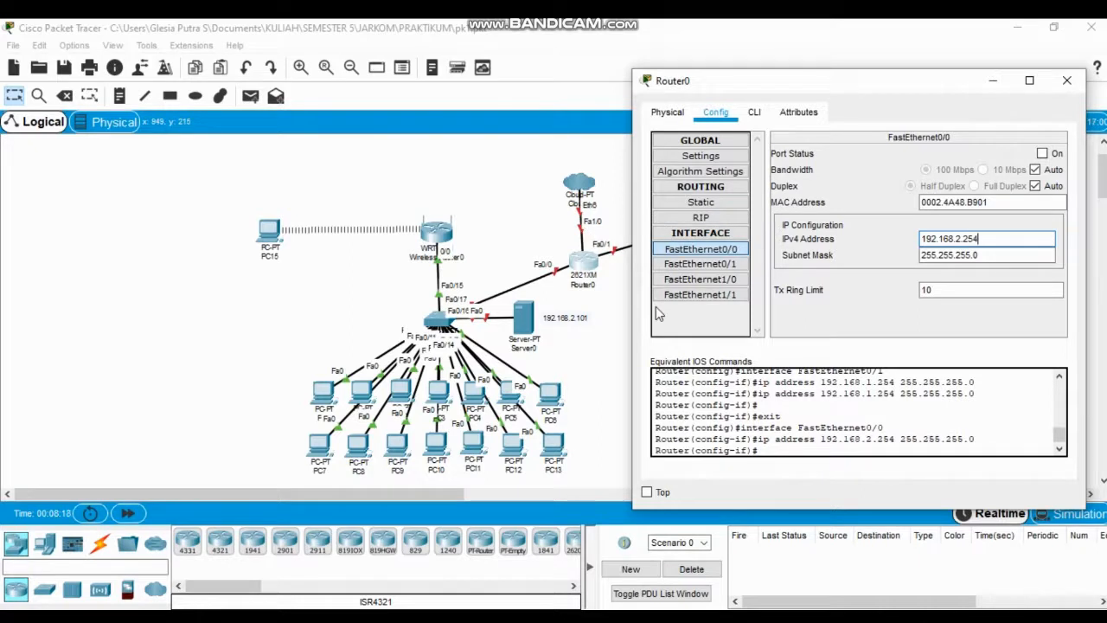
# - Set Router0's FastEthernet1/0 interface to IPv4 address 10.10.10.10 with subnet mask 255.0.0.0
pyautogui.click(708, 286)
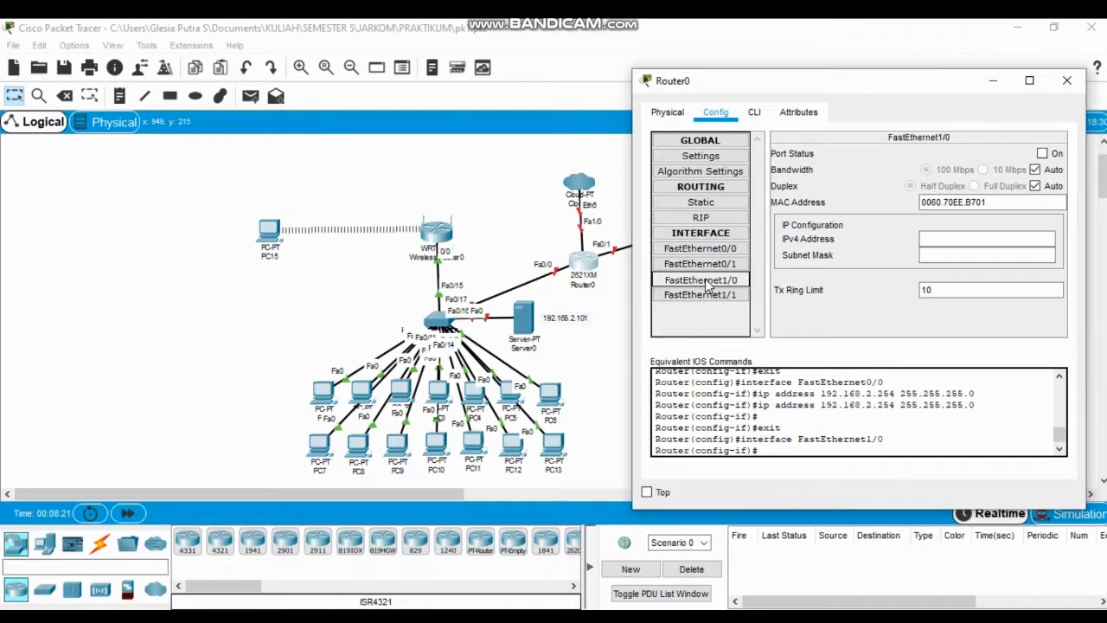
pyautogui.click(978, 241)
pyautogui.write('10')
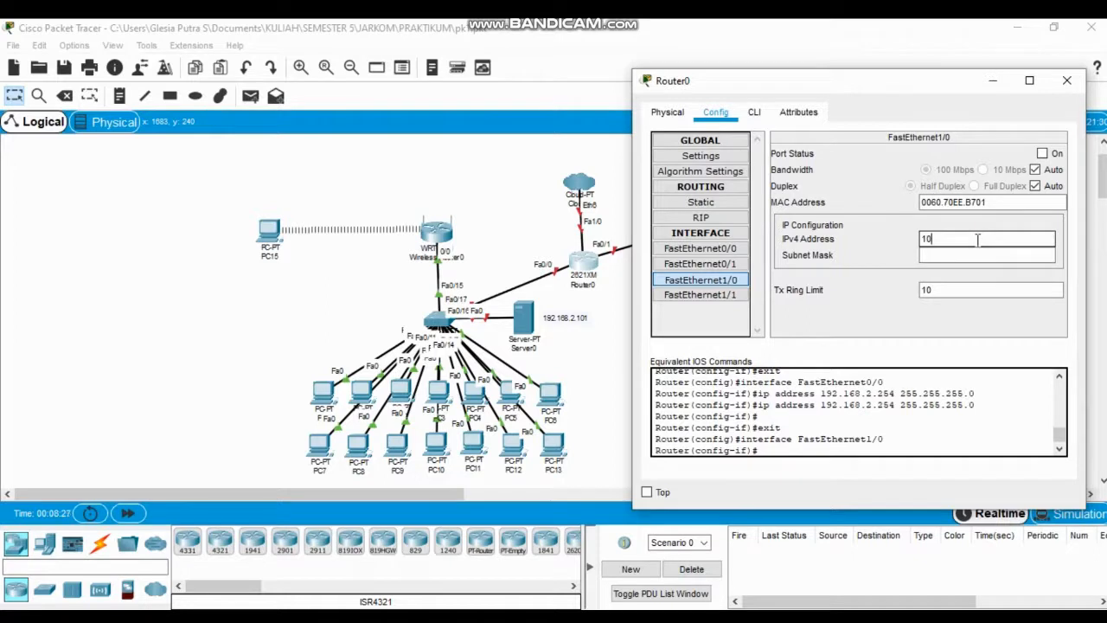
pyautogui.write('.10.10.10')
pyautogui.press('Return')
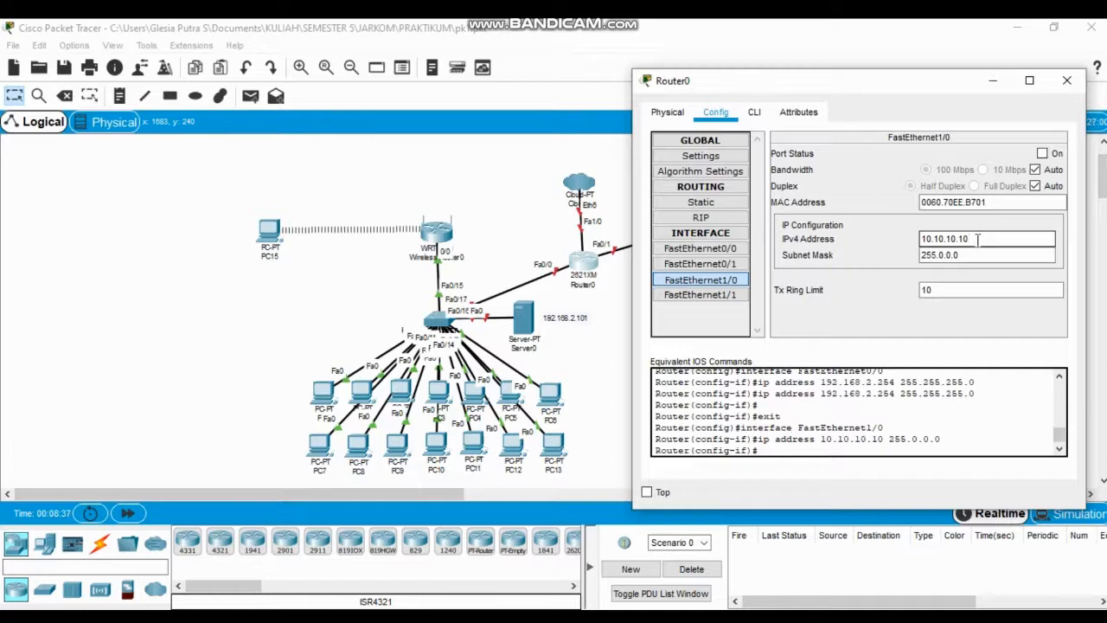
# - Review the DHCP service settings of Server Teknik Elektro with Router0's window moved aside, and close the server's window
pyautogui.moveTo(868, 70); pyautogui.dragTo(742, 96)
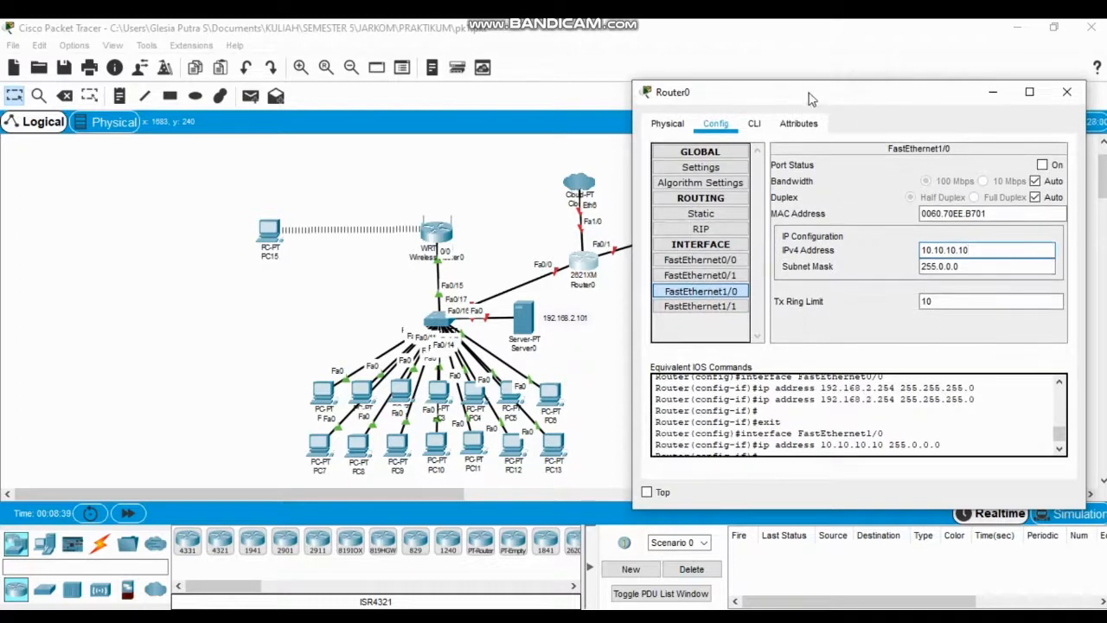
pyautogui.moveTo(810, 98); pyautogui.dragTo(199, 94)
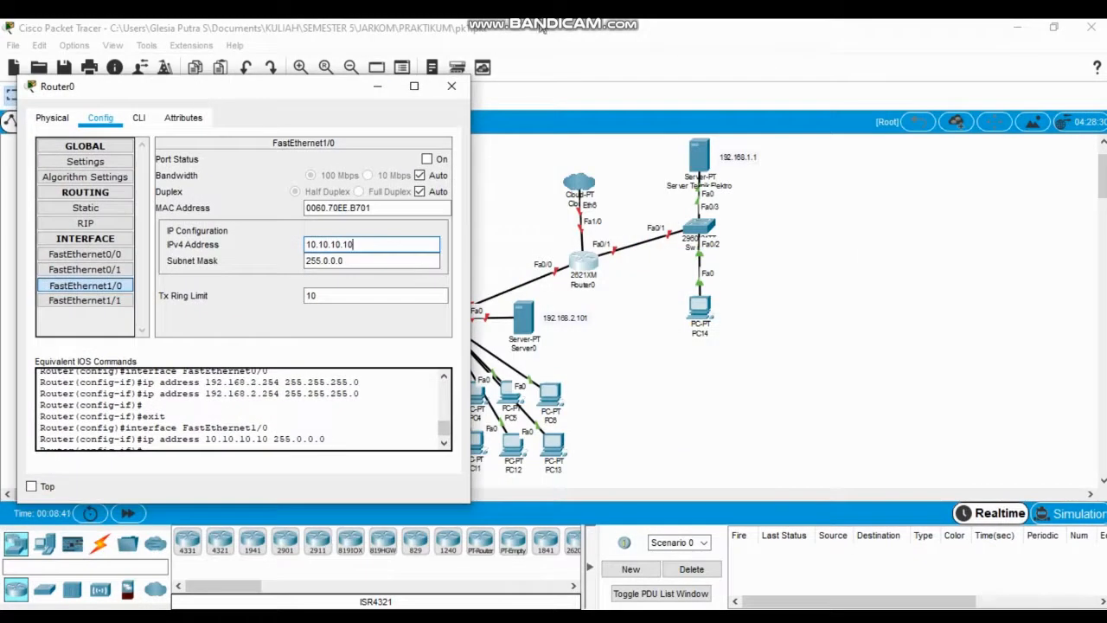
pyautogui.click(701, 160)
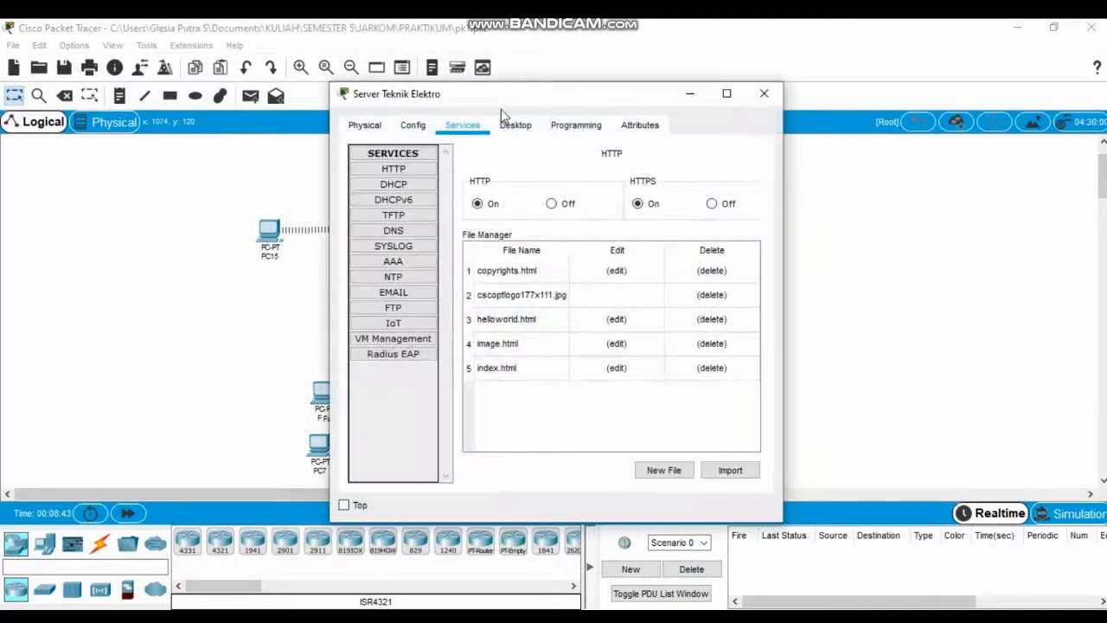
pyautogui.click(418, 187)
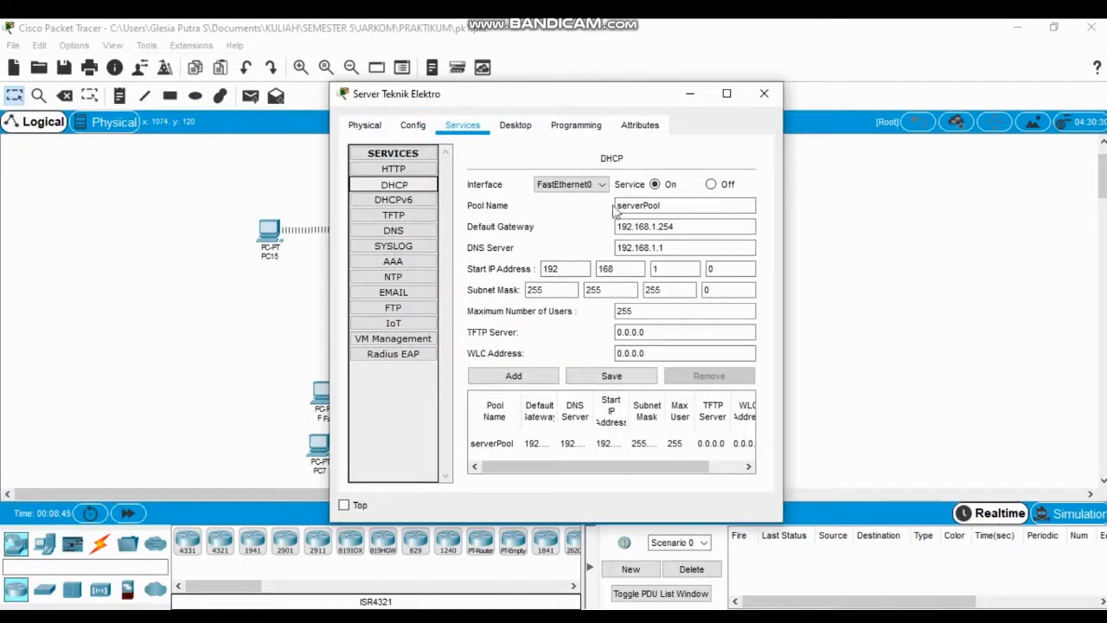
pyautogui.click(736, 353)
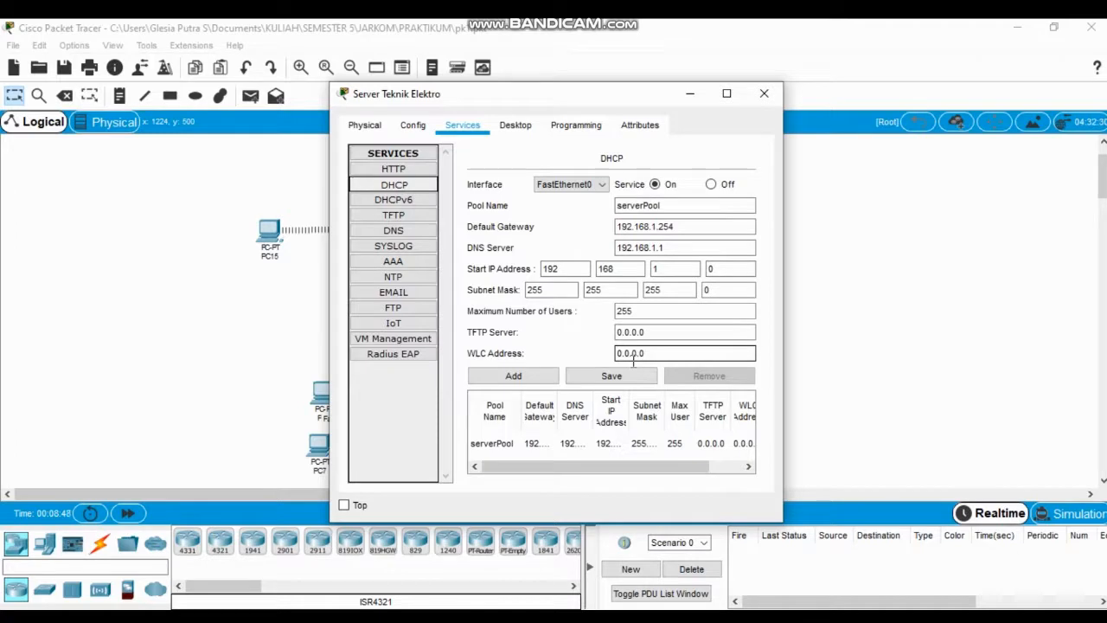
pyautogui.click(642, 248)
pyautogui.click(776, 94)
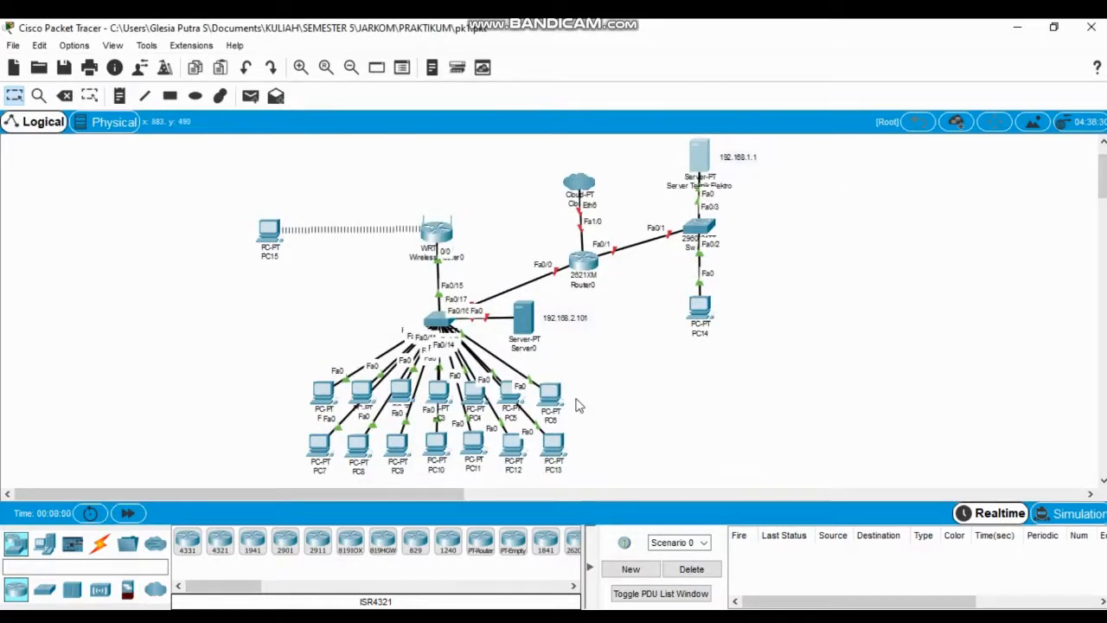
# - Open Server0 and review the DHCP service settings of its serverPool
pyautogui.click(530, 325)
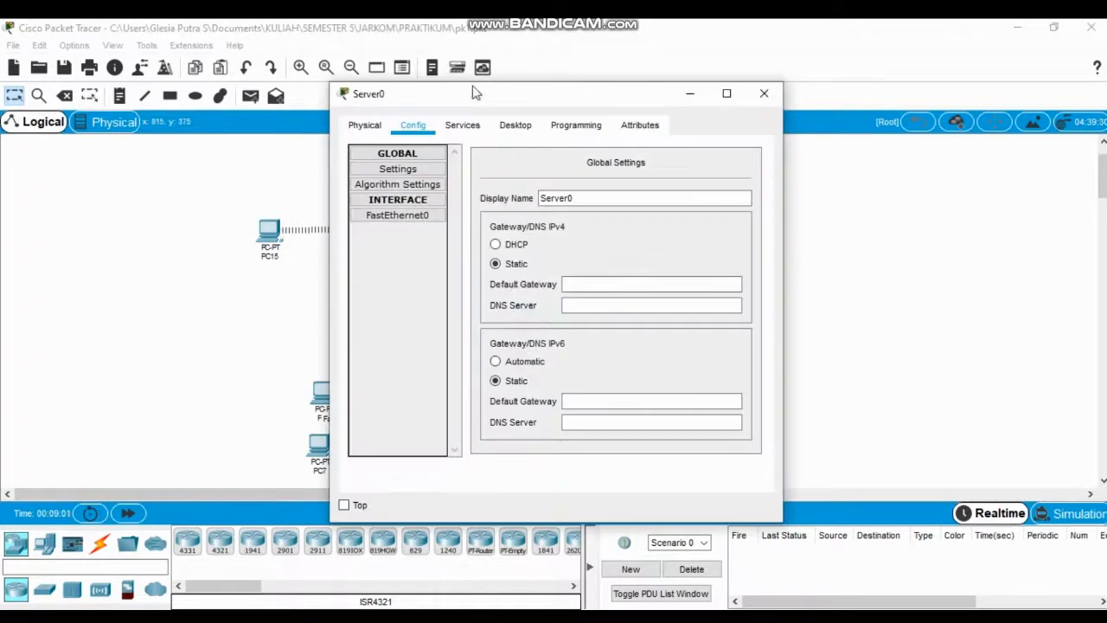
pyautogui.click(465, 125)
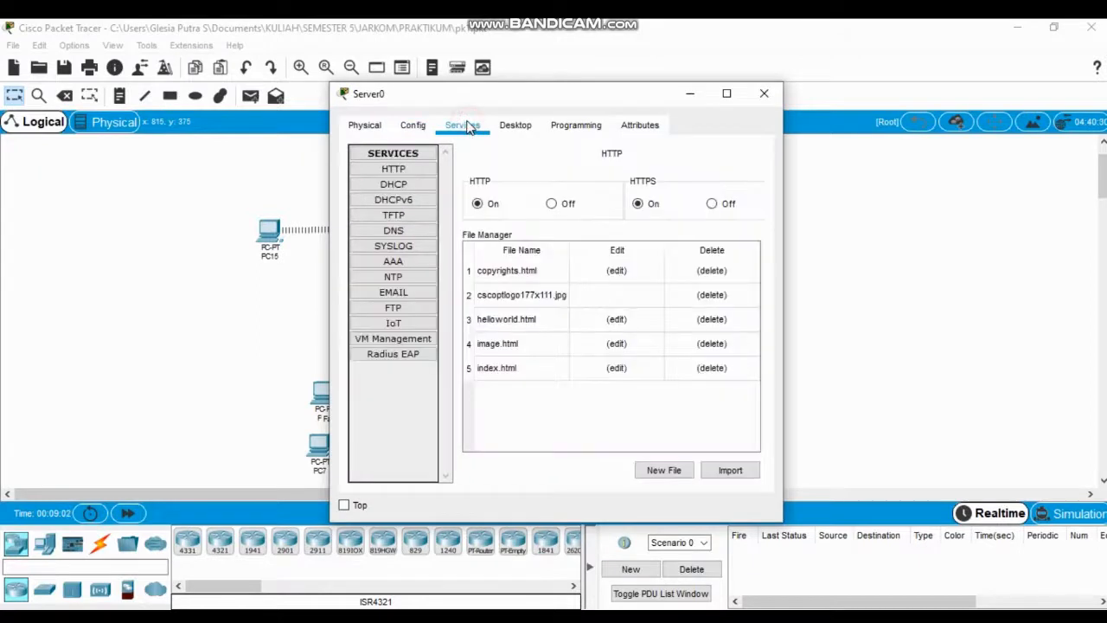
pyautogui.click(413, 184)
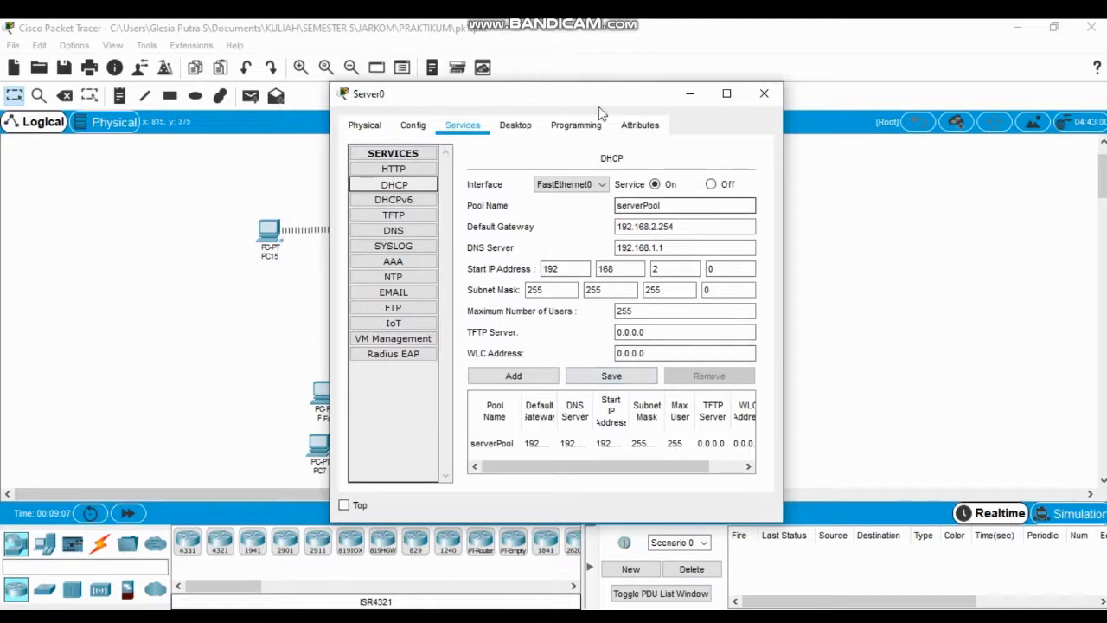
pyautogui.moveTo(599, 101)
pyautogui.mouseDown()
pyautogui.moveTo(838, 92)
pyautogui.moveTo(542, 129)
pyautogui.moveTo(591, 112)
pyautogui.mouseUp()
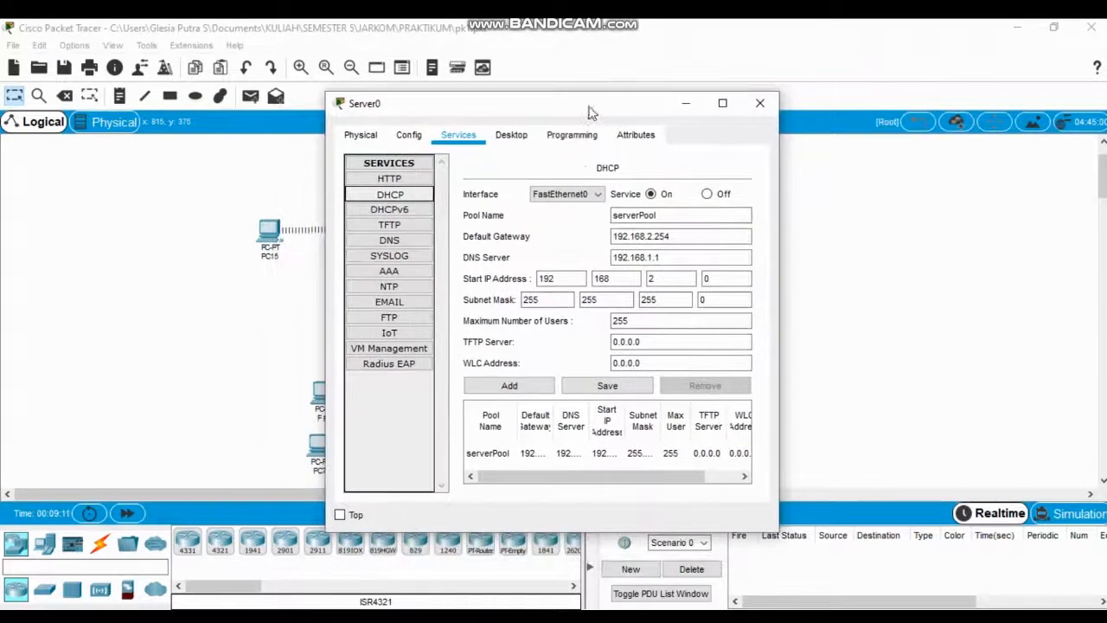
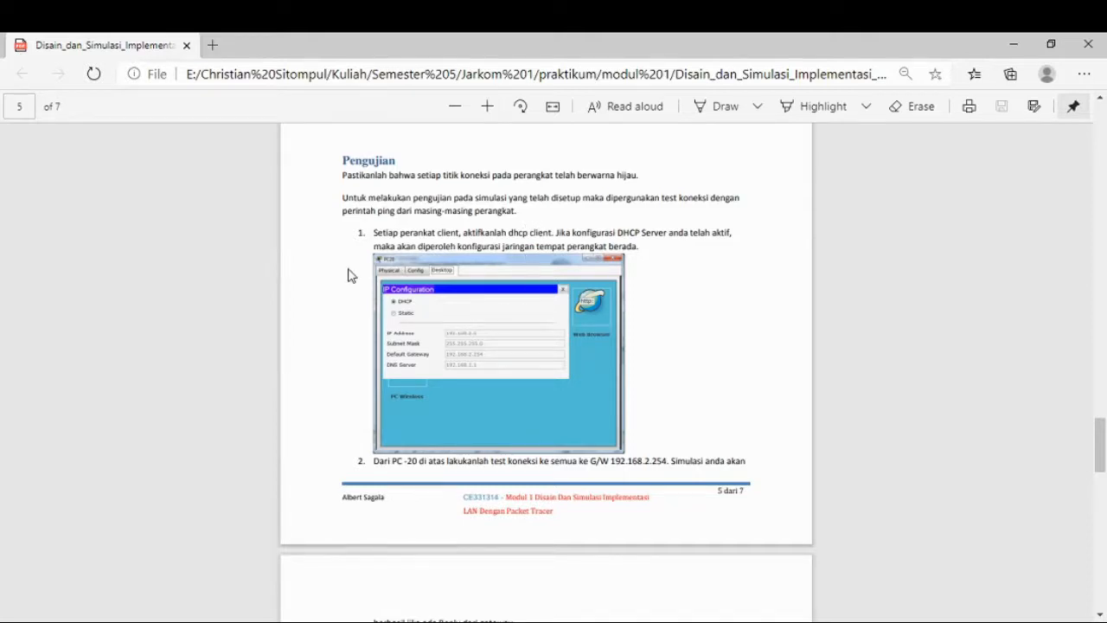
# - Check the DHCP client test in the PDF module, switch to Packet Tracer and set PC0's IP configuration to DHCP
pyautogui.scroll(-3, 331, 255)
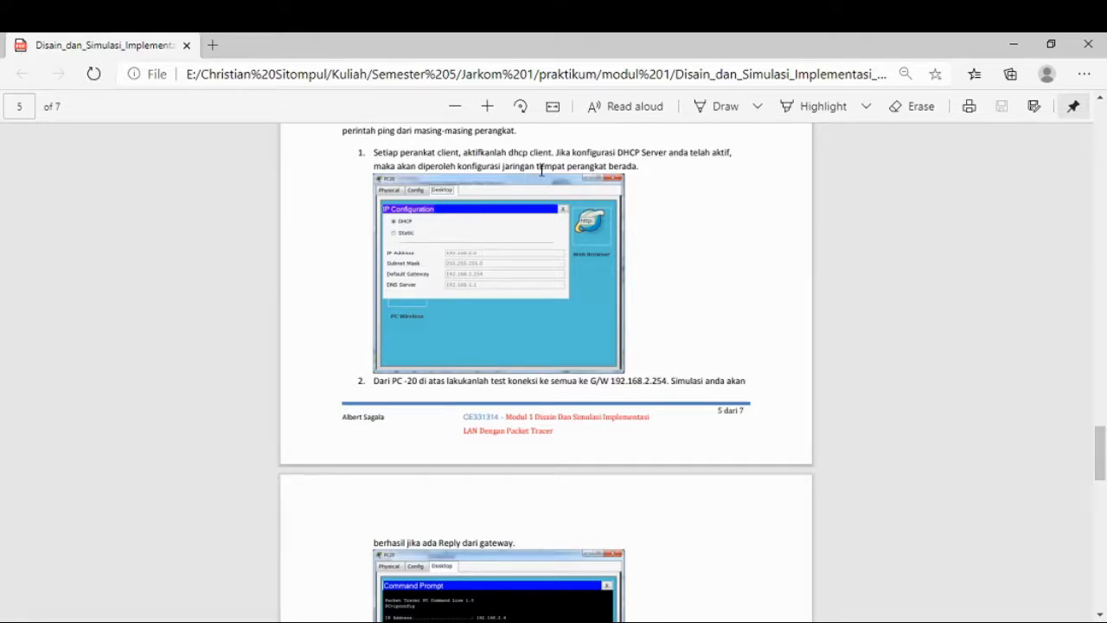
pyautogui.hotkey('alt', 'Tab')
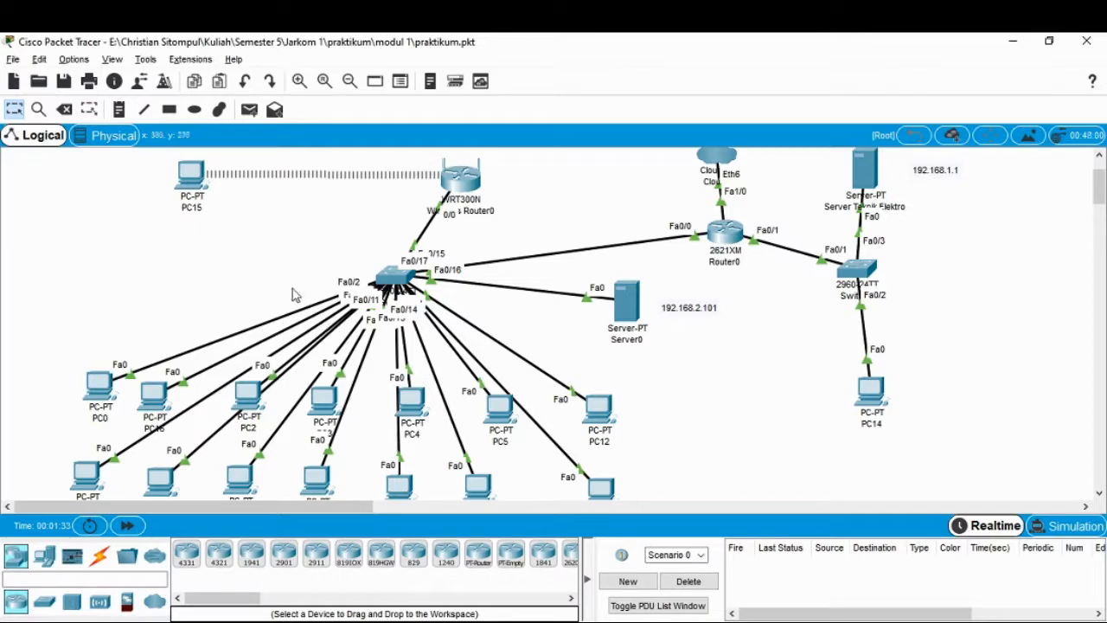
pyautogui.click(99, 387)
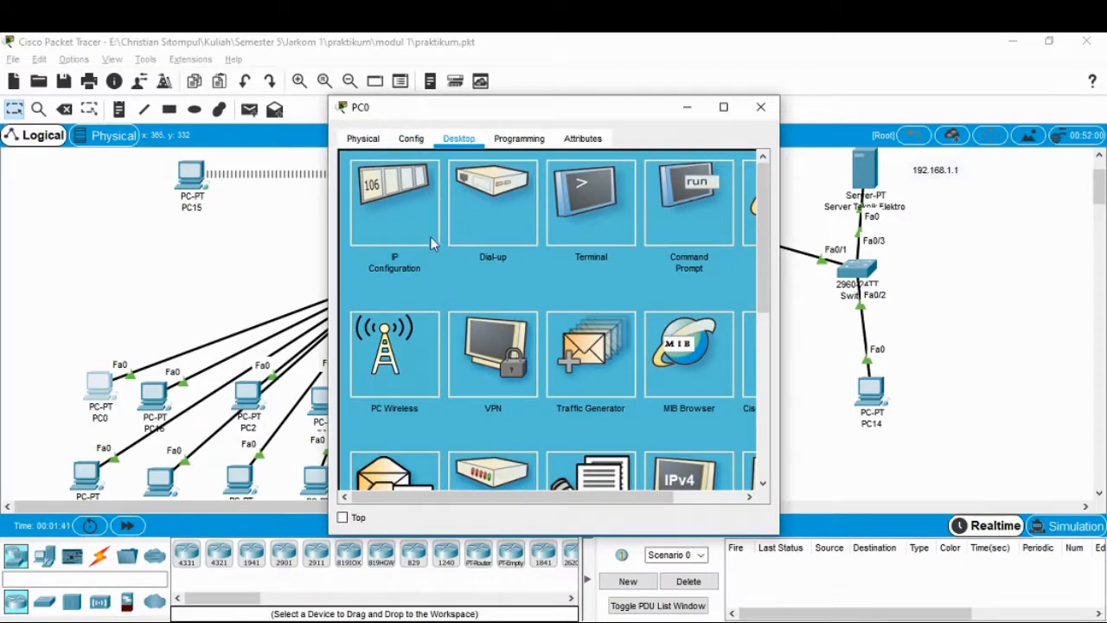
pyautogui.click(393, 217)
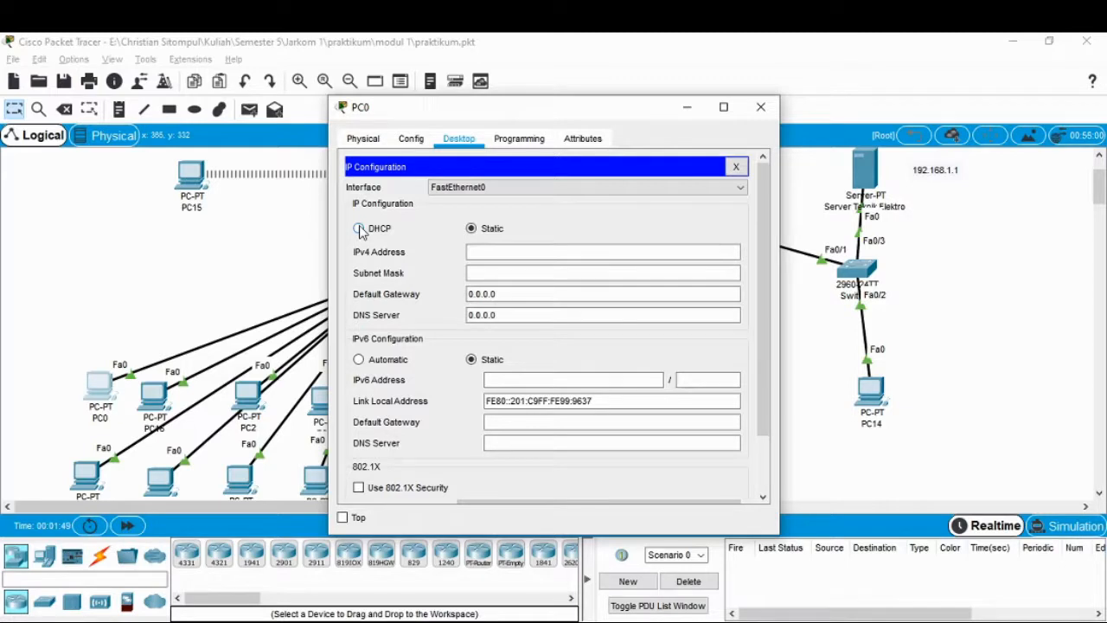
pyautogui.click(359, 229)
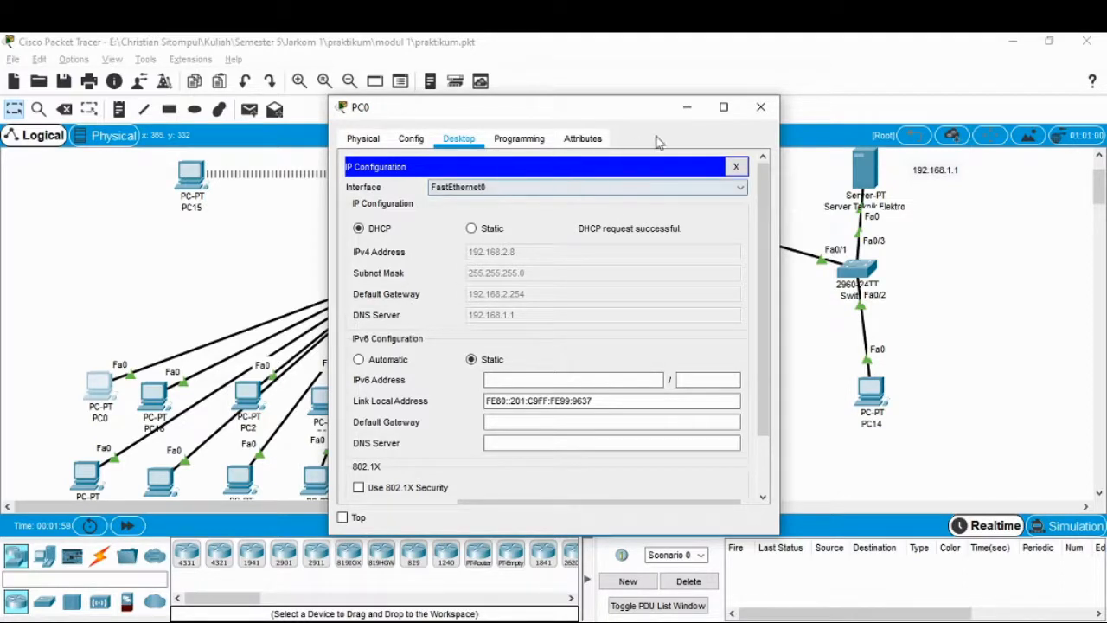
# - Switch to the PDF lab module in the browser and read the instructions for testing the connection to gateway 192.168.2.254
pyautogui.hotkey('alt', 'Tab')
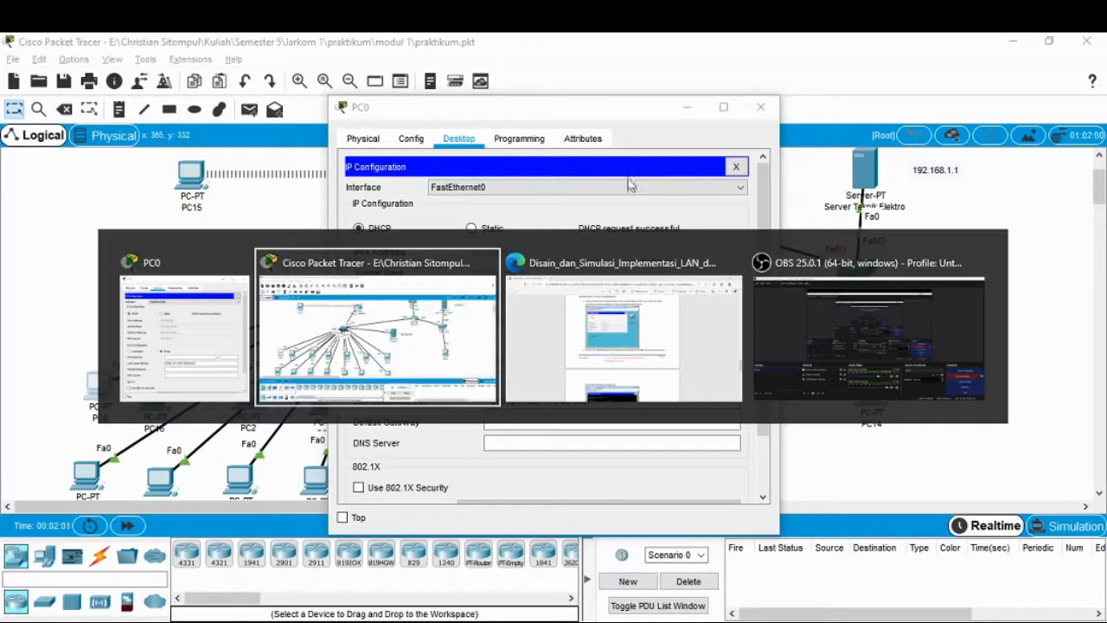
pyautogui.hotkey('alt', 'Tab')
pyautogui.scroll(-1, 417, 342)
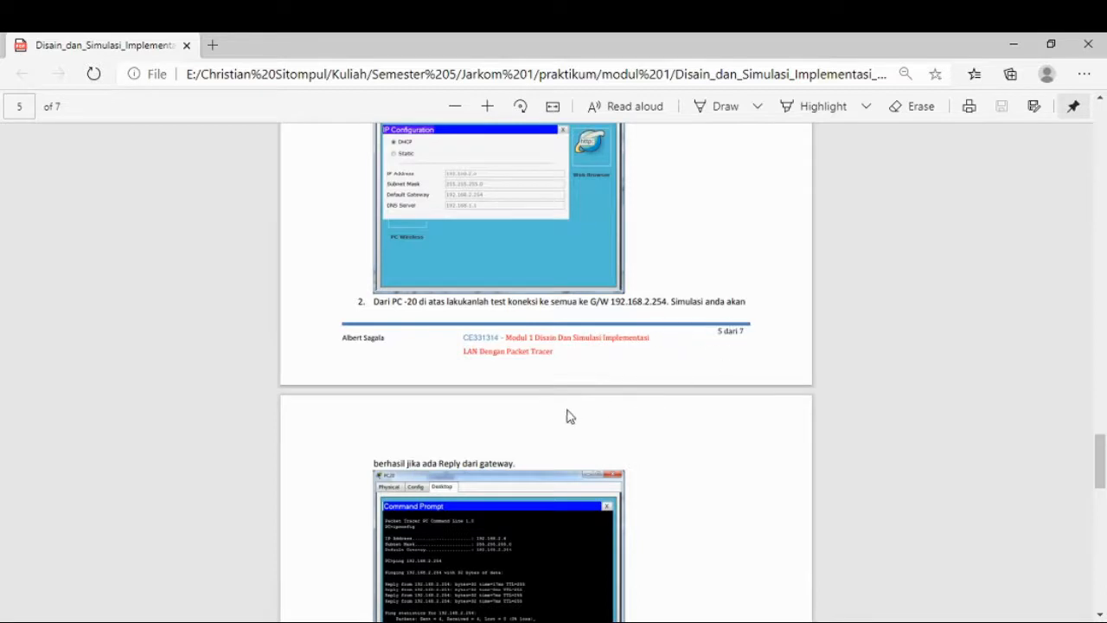
pyautogui.scroll(-1, 597, 398)
pyautogui.scroll(-1, 441, 415)
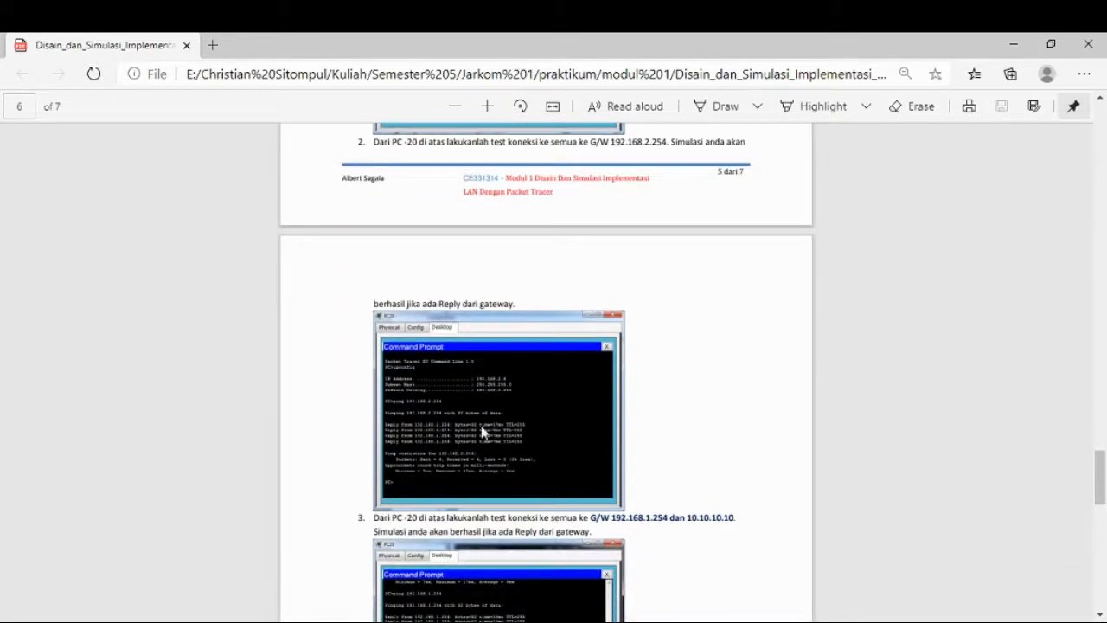
pyautogui.scroll(-1, 483, 431)
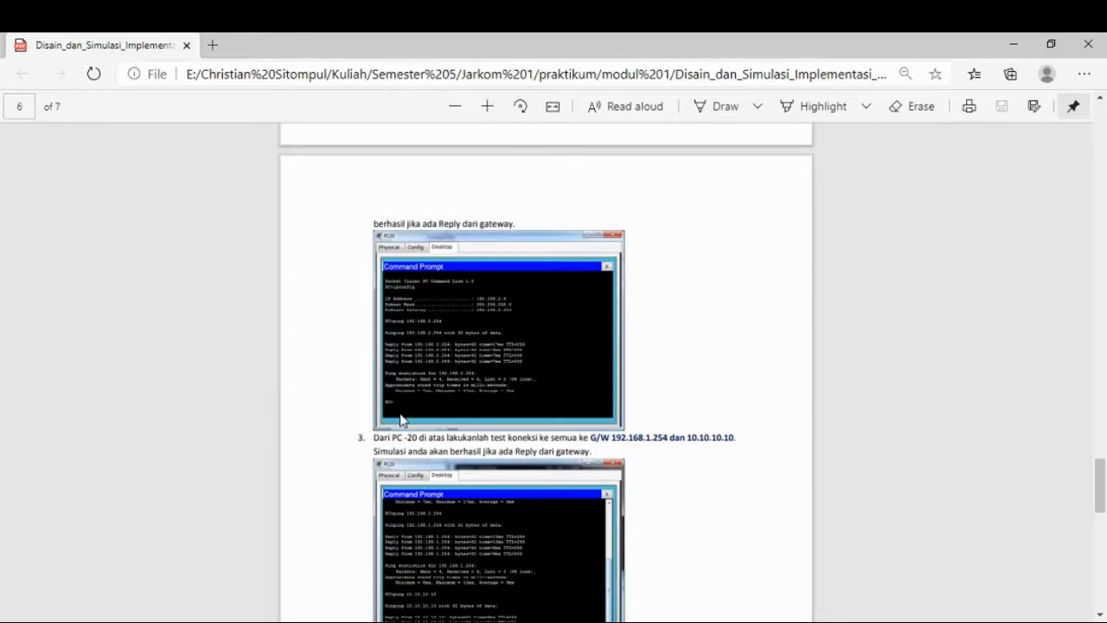
# - Switch back to Packet Tracer, close PC0's IP configuration and run ipconfig in its Command Prompt
pyautogui.hotkey('alt', 'Tab')
pyautogui.press('Tab')
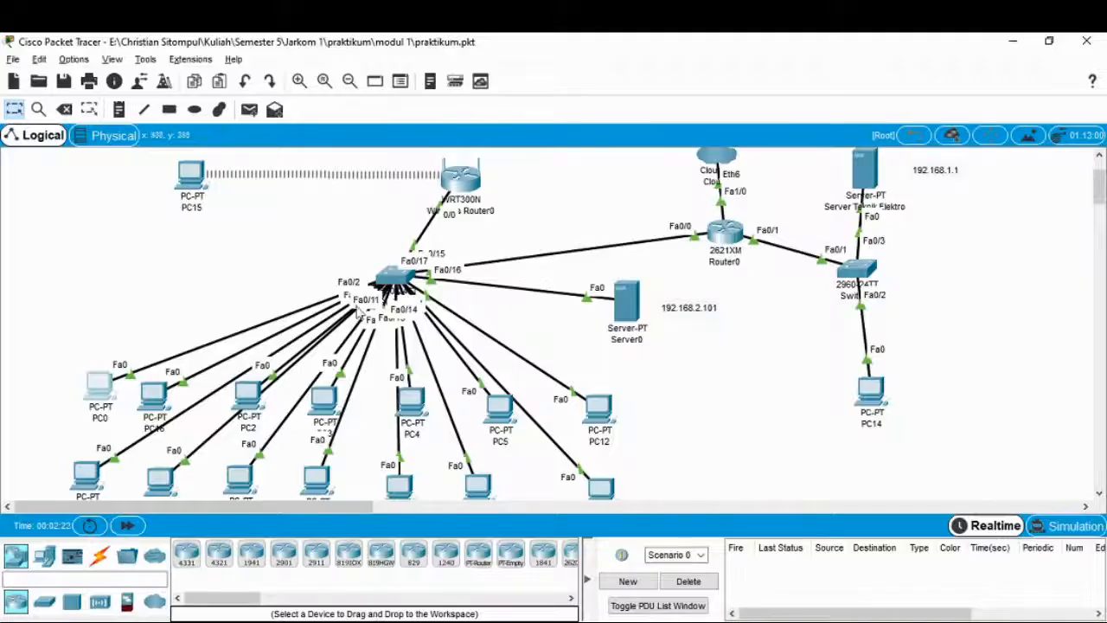
pyautogui.click(100, 386)
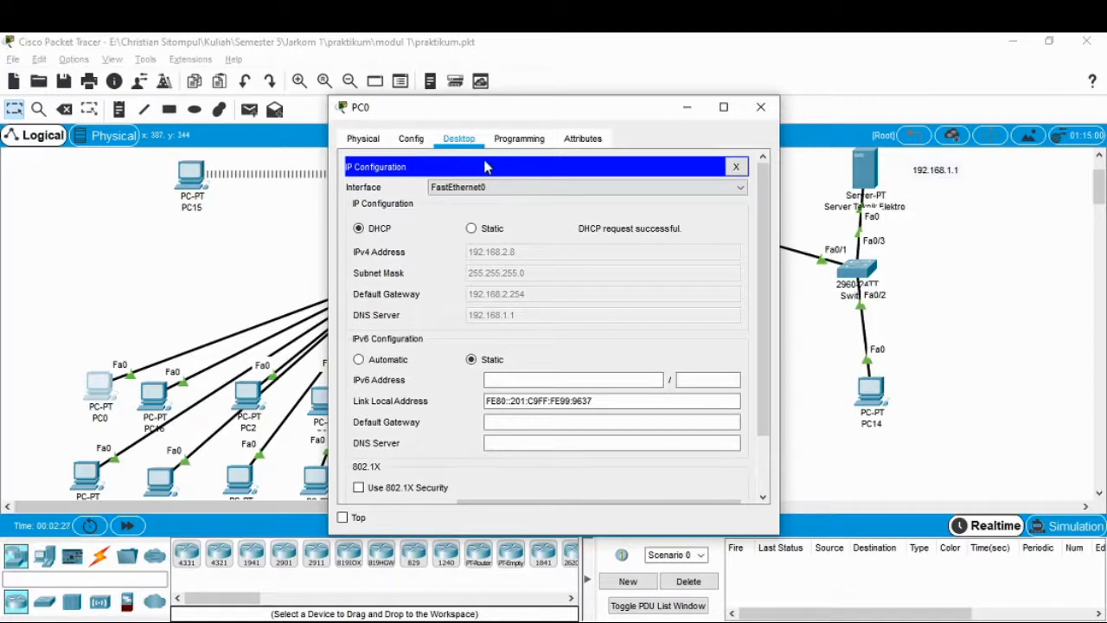
pyautogui.click(737, 168)
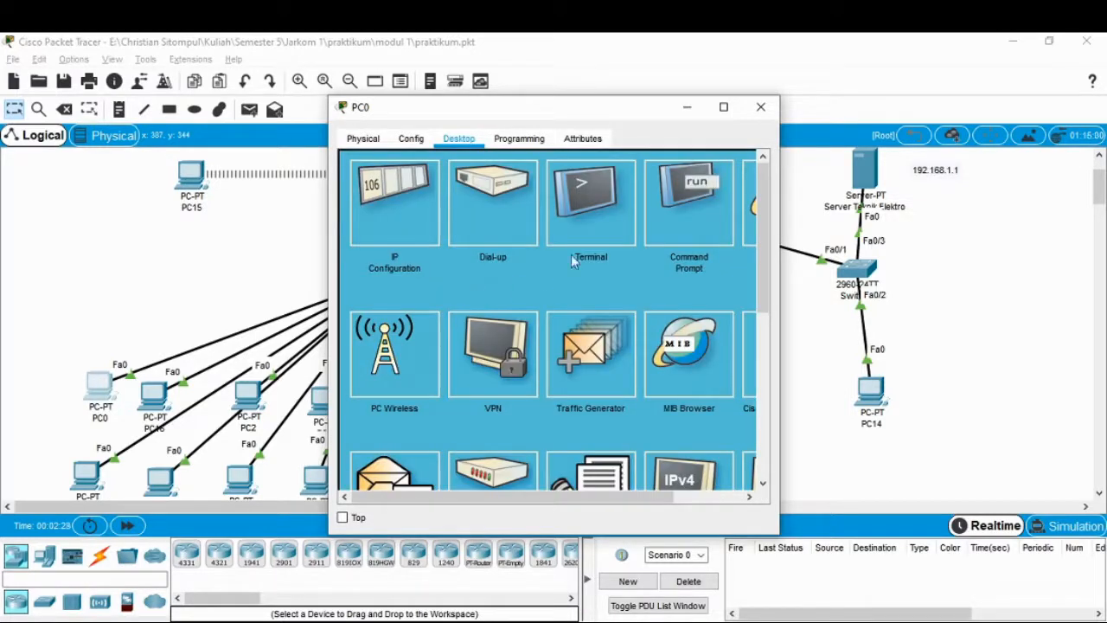
pyautogui.click(682, 220)
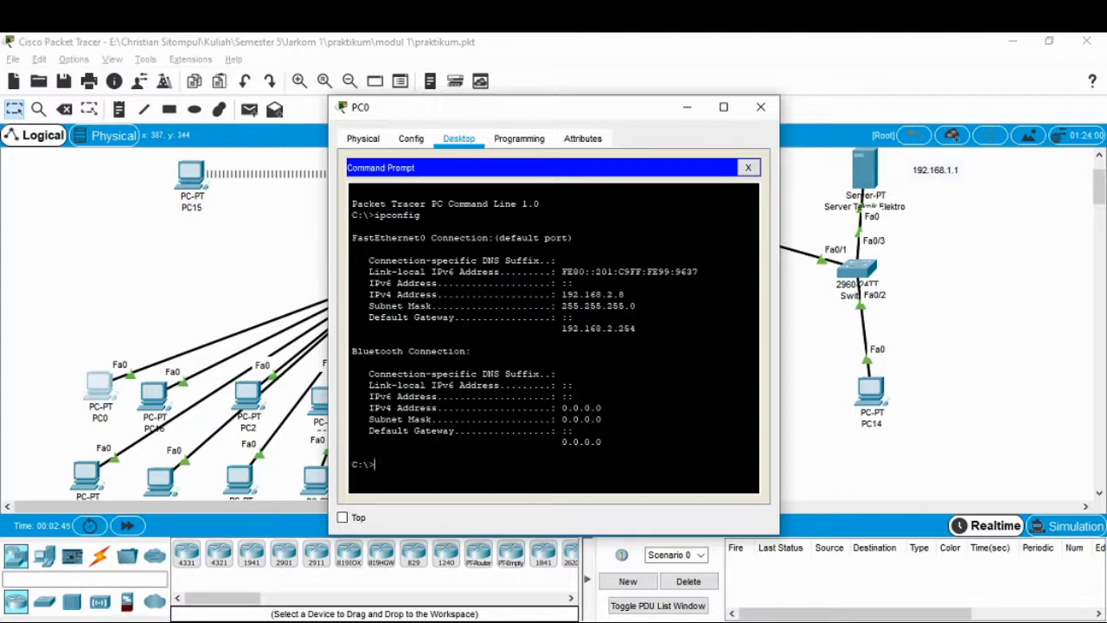
# - Ping the gateway 192.168.2.254 from PC0's Command Prompt
pyautogui.write('ping 192.168')
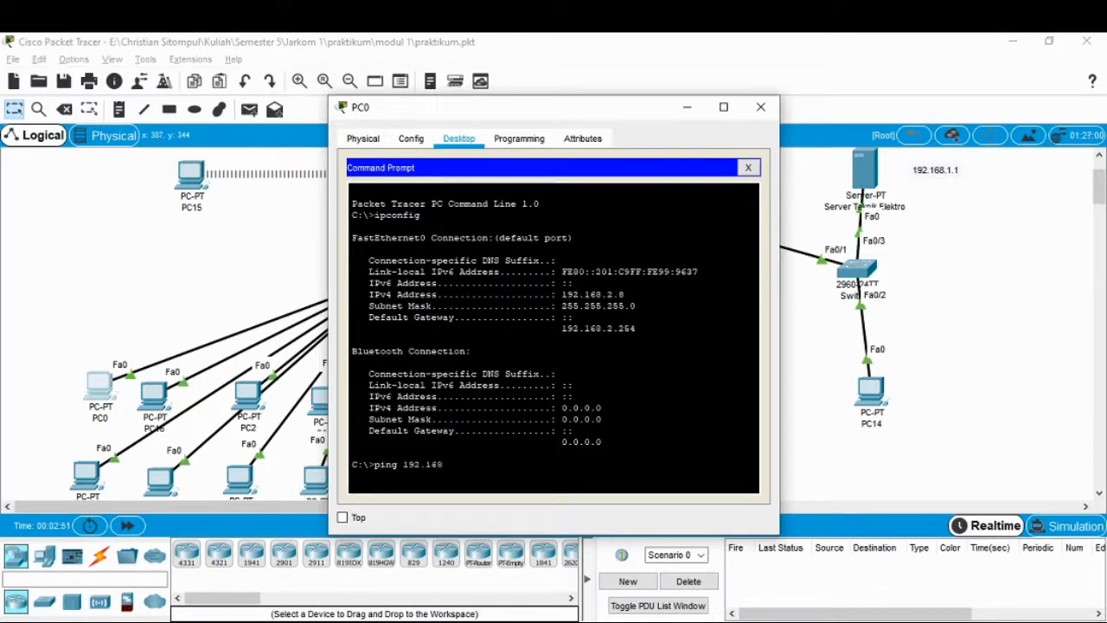
pyautogui.write('.2.254')
pyautogui.press('Return')
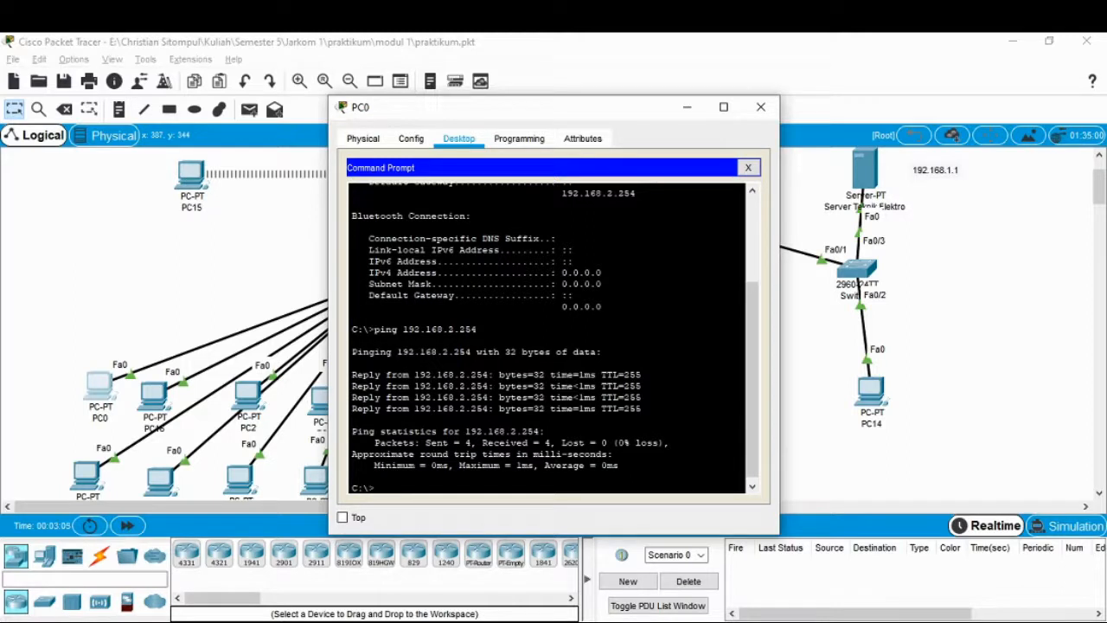
pyautogui.scroll(-1, 546, 338)
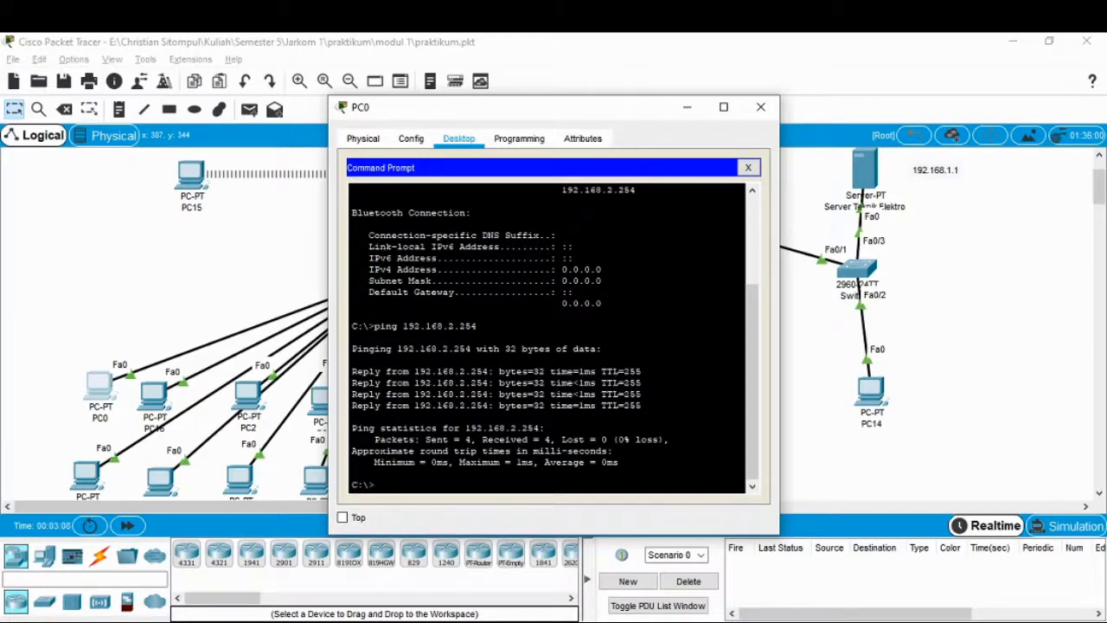
# - Switch to the PDF lab module and read test 3, which covers pinging 192.168.1.254 and 10.10.10.10
pyautogui.hotkey('alt', 'Tab')
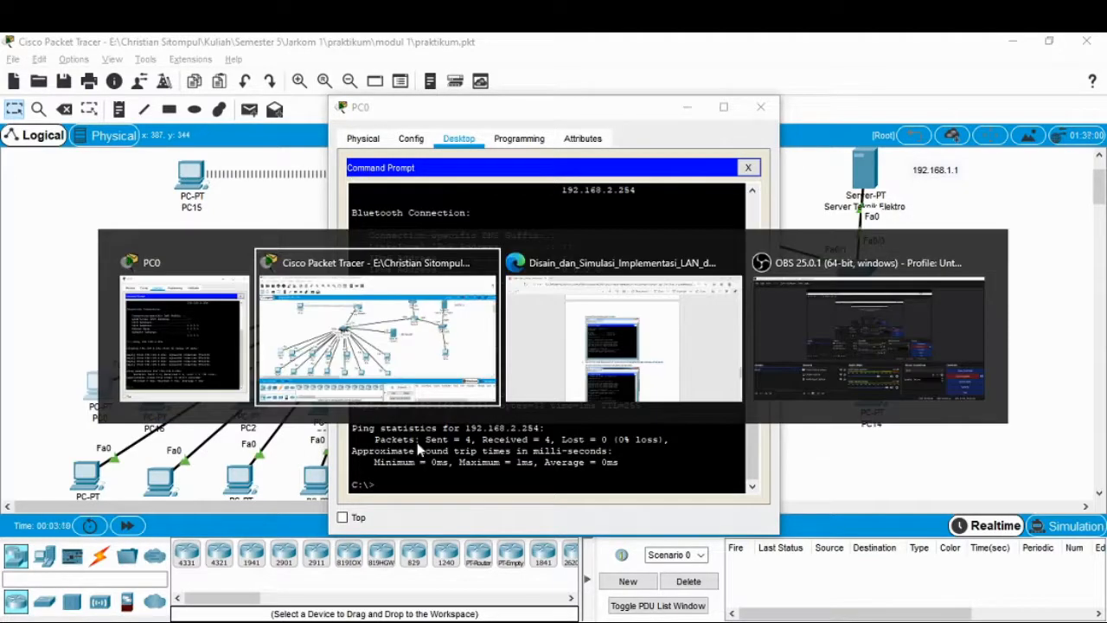
pyautogui.hotkey('alt', 'Tab')
pyautogui.scroll(-3, 526, 389)
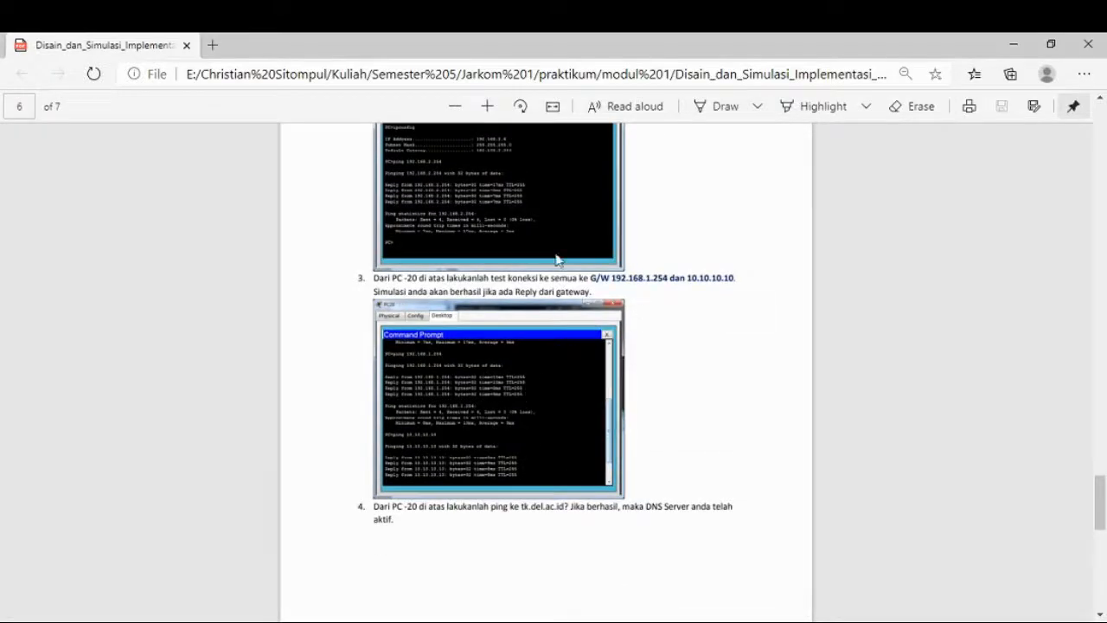
pyautogui.scroll(2, 495, 318)
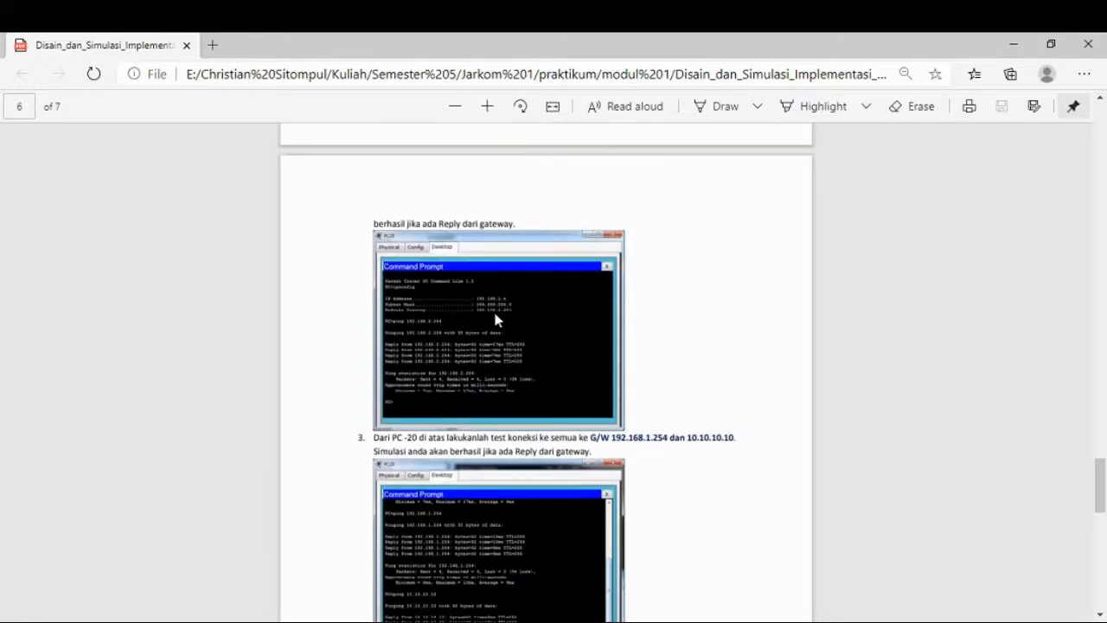
pyautogui.scroll(-1, 495, 320)
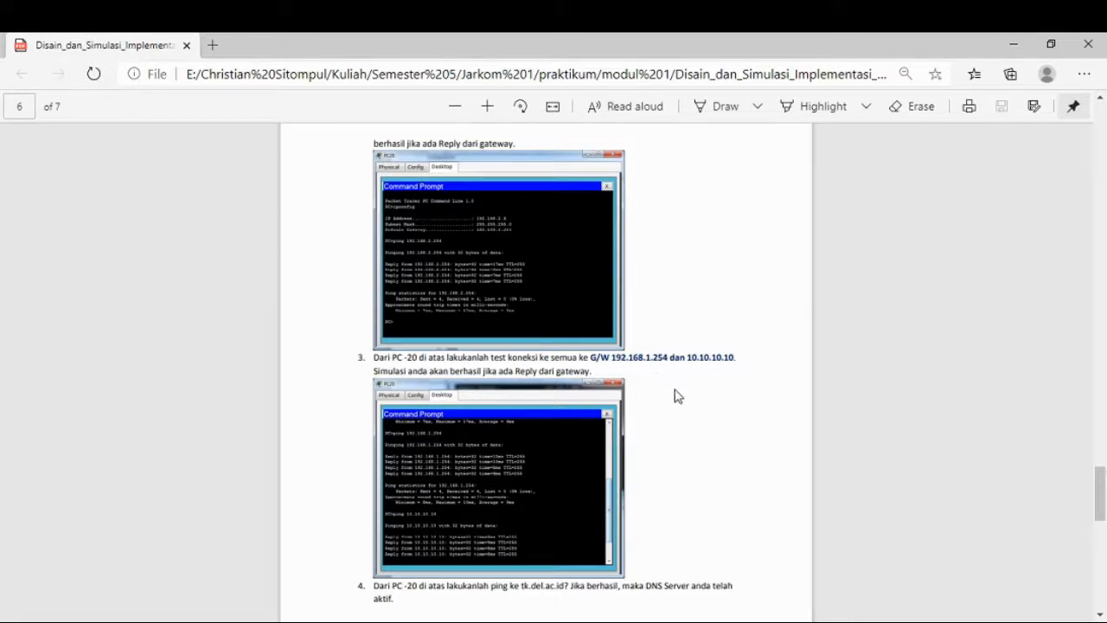
pyautogui.scroll(-1, 457, 427)
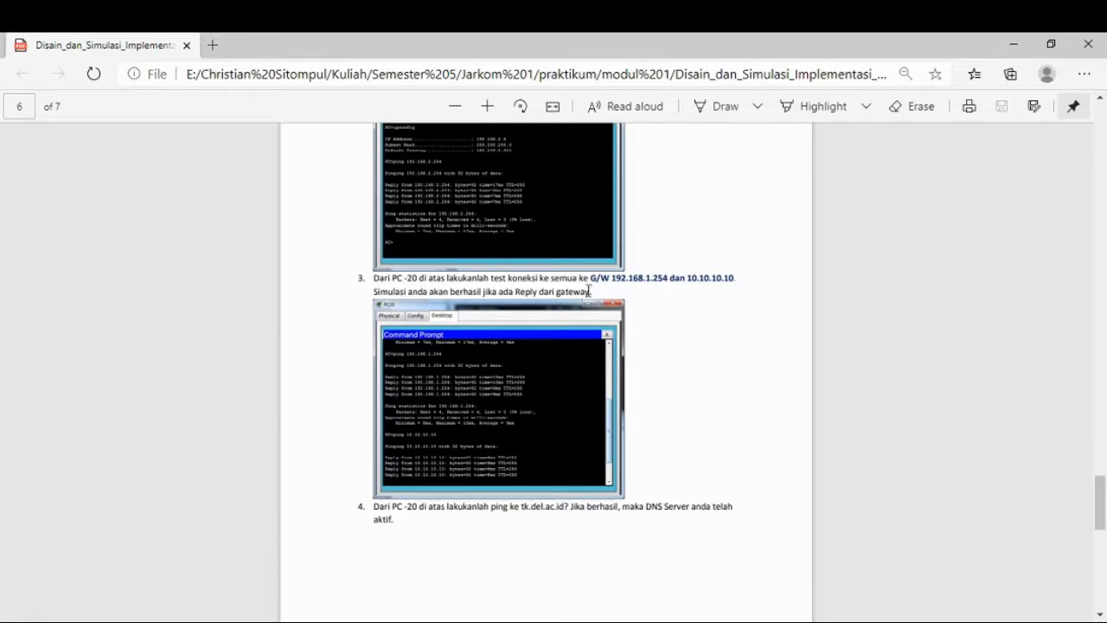
# - Switch back to PC0's Command Prompt in Packet Tracer and ping 192.168.1.254
pyautogui.hotkey('alt', 'Tab')
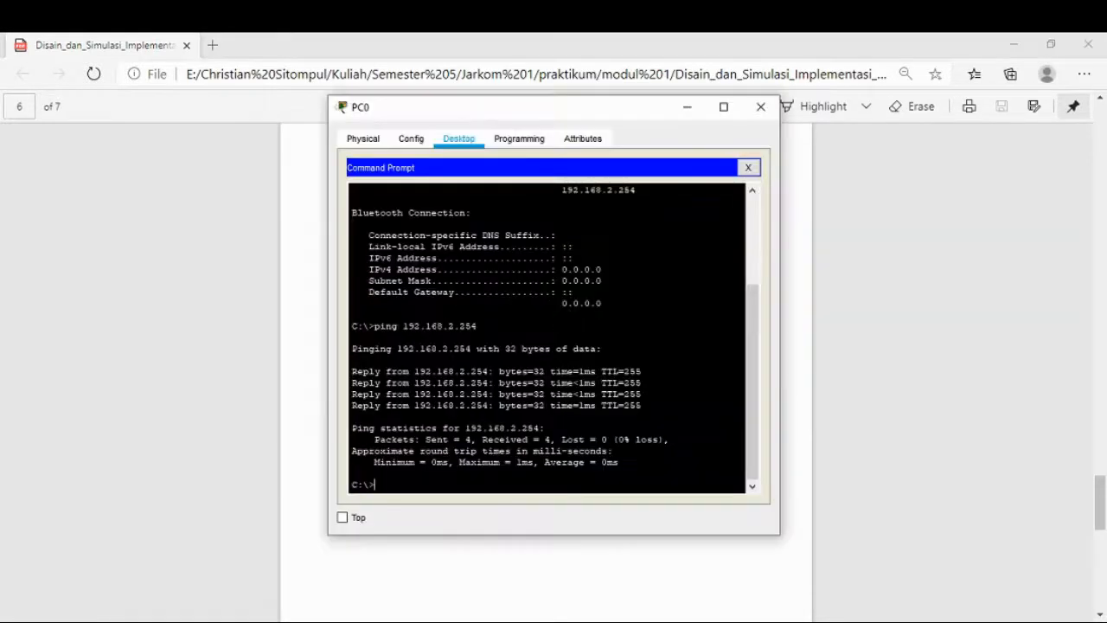
pyautogui.write('ping 192.')
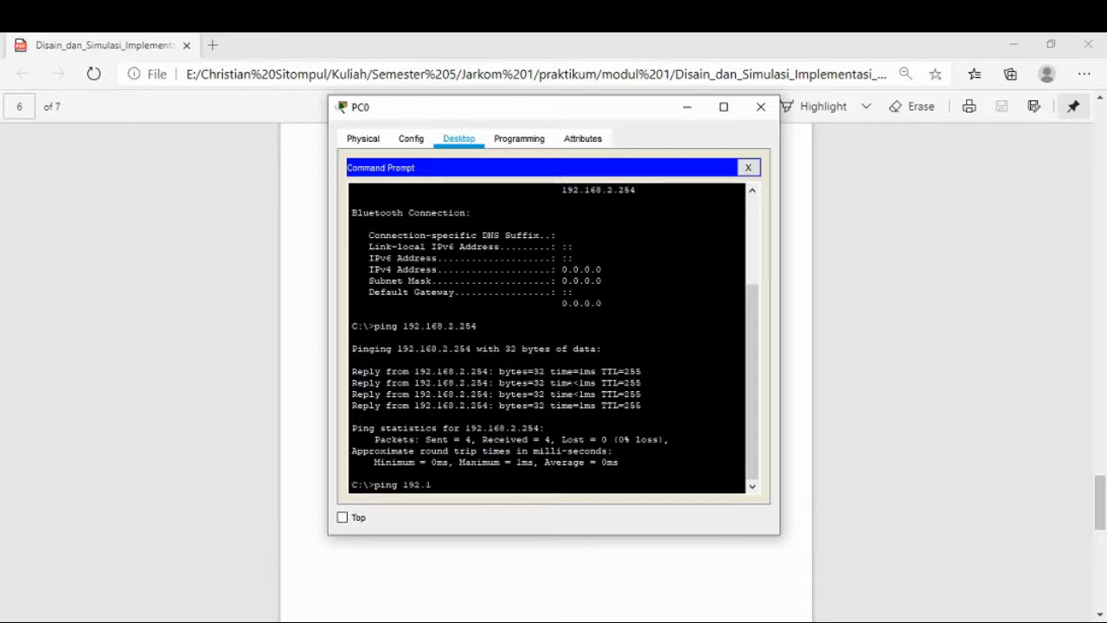
pyautogui.write('168.1.254')
pyautogui.press('Return')
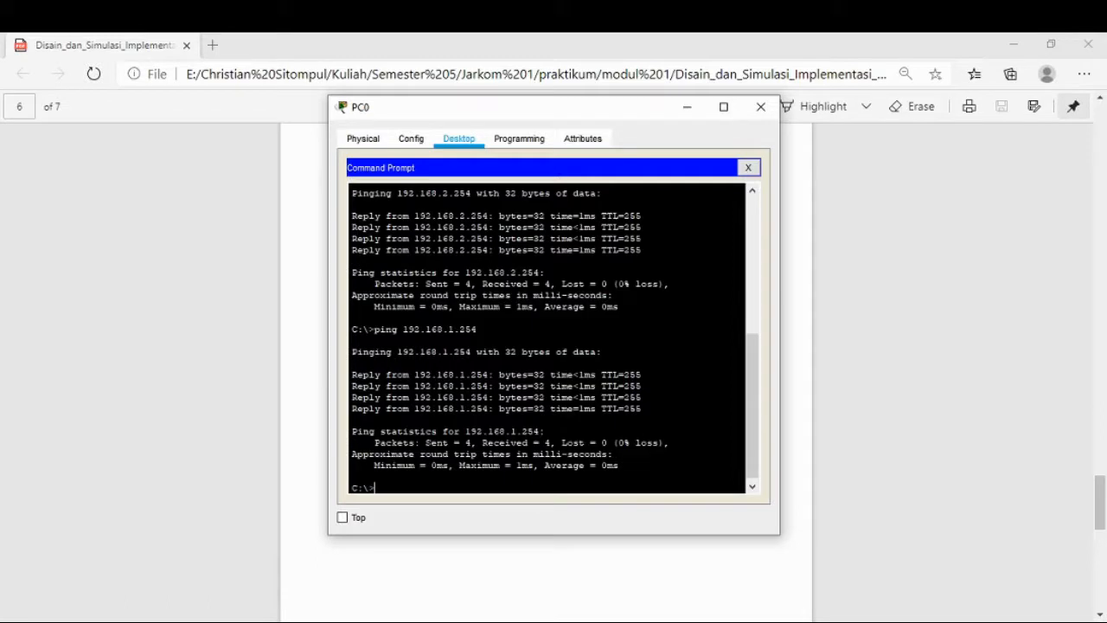
# - Ping 10.10.10.10 from PC0's Command Prompt
pyautogui.write('ping 10.10.10.10')
pyautogui.press('Return')
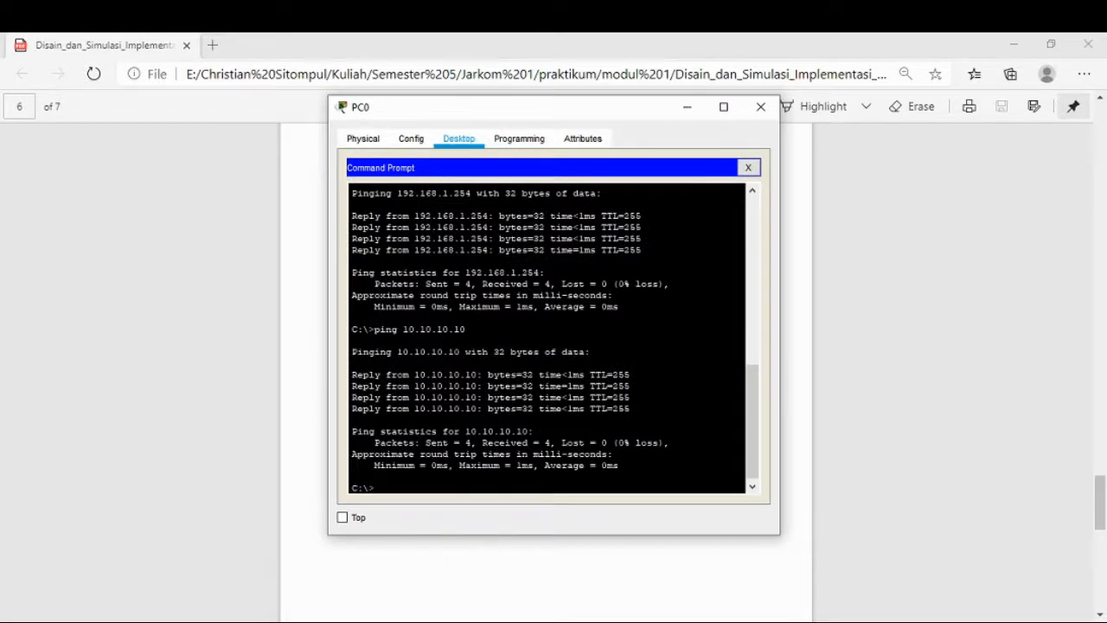
# - Switch to the PDF lab module and read test 4, which covers pinging tk.del.ac.id
pyautogui.hotkey('alt', 'Tab')
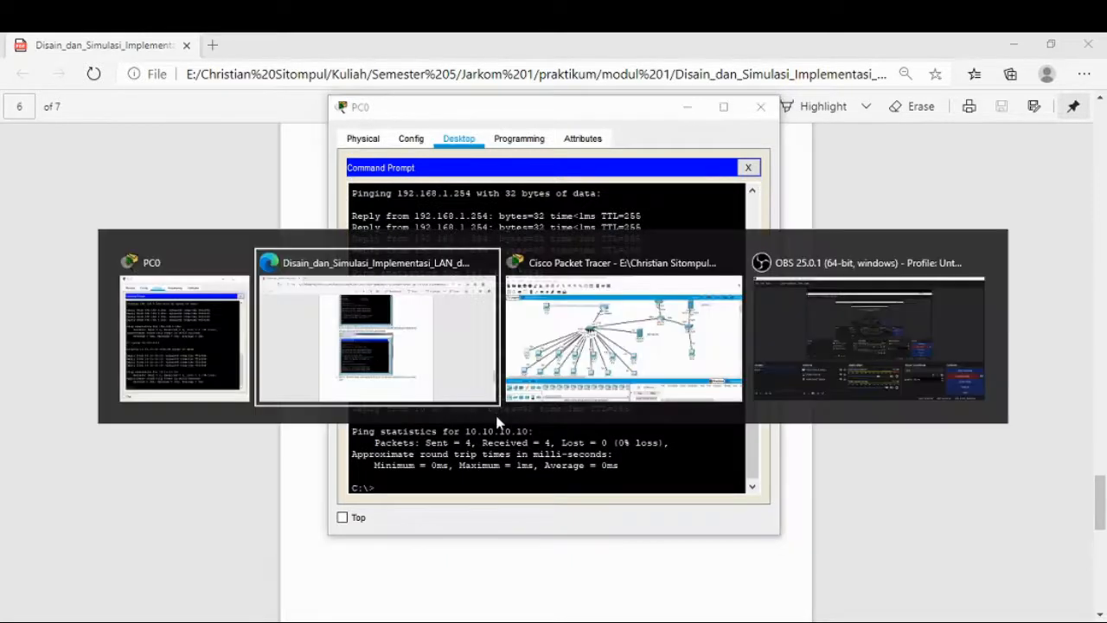
pyautogui.press('Tab')
pyautogui.hotkey('alt', 'Tab')
pyautogui.press('Tab')
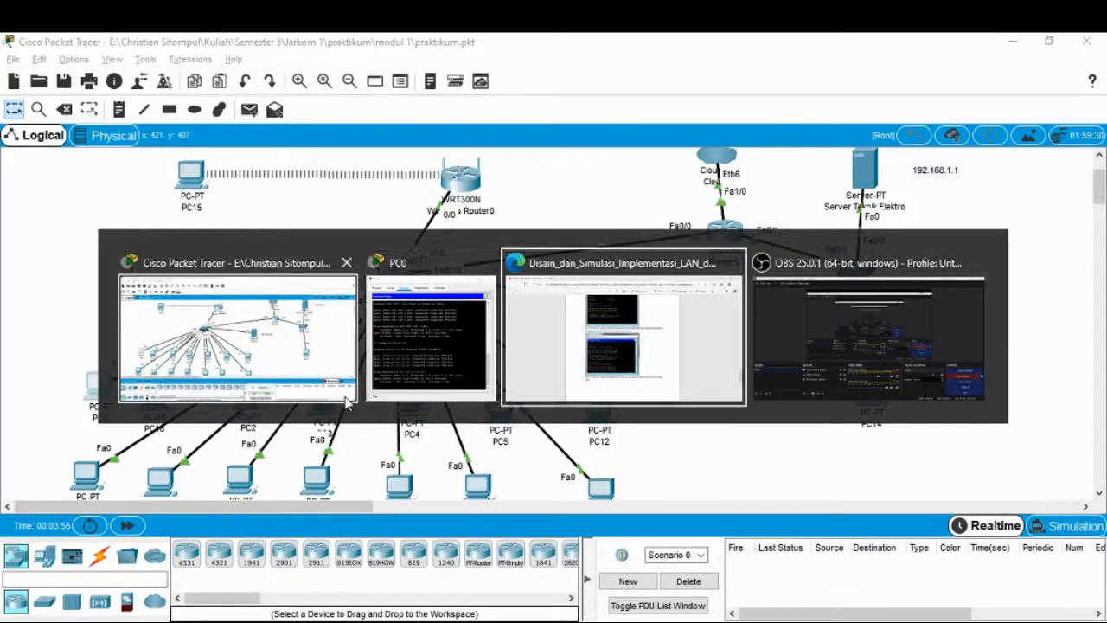
pyautogui.scroll(-2, 368, 407)
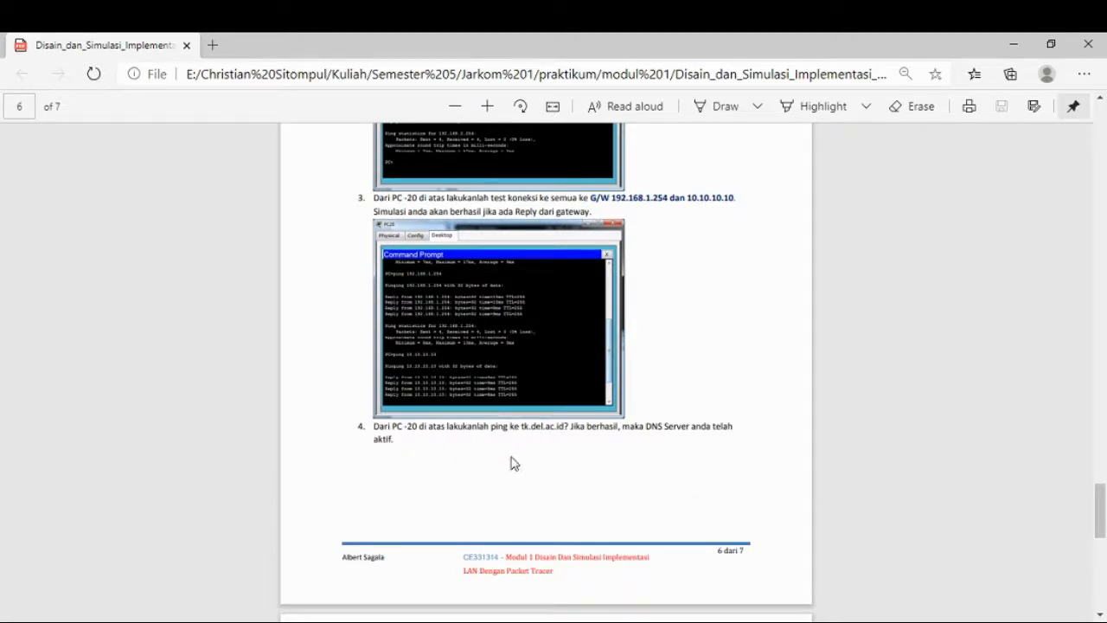
pyautogui.scroll(-5, 500, 487)
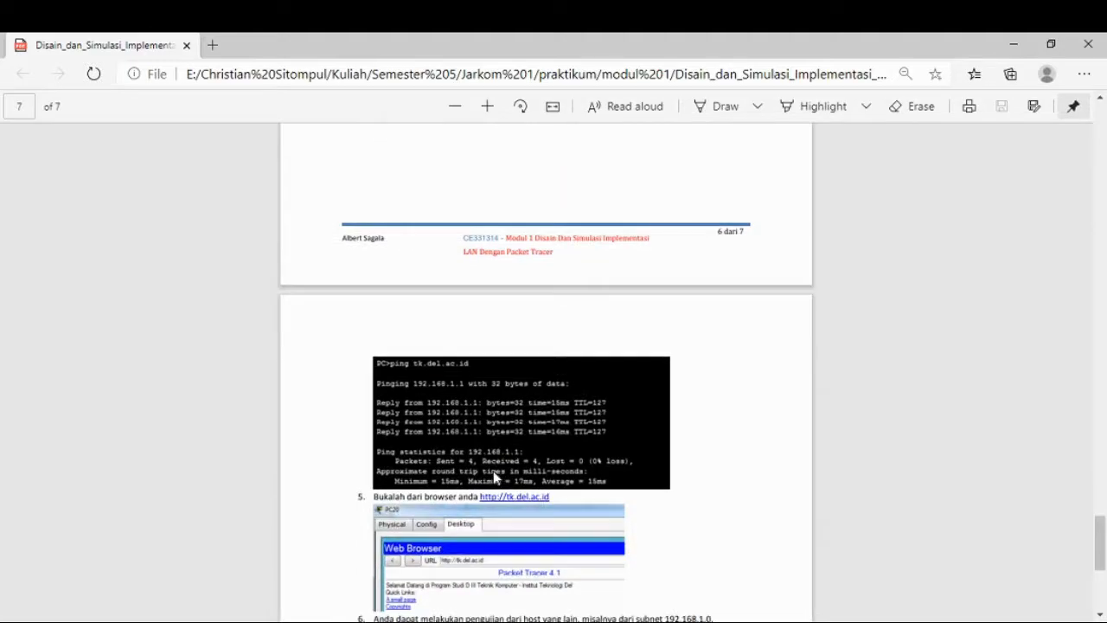
# - Switch back to Packet Tracer, reopen PC0's Command Prompt and ping tk.del.ac.id
pyautogui.hotkey('alt', 'Tab')
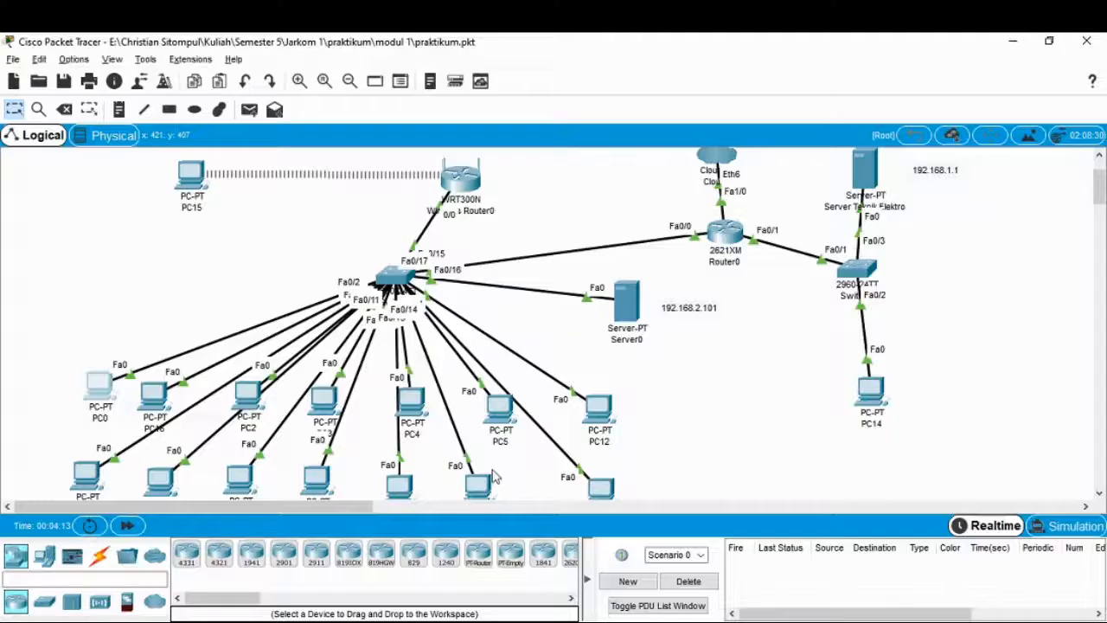
pyautogui.click(93, 398)
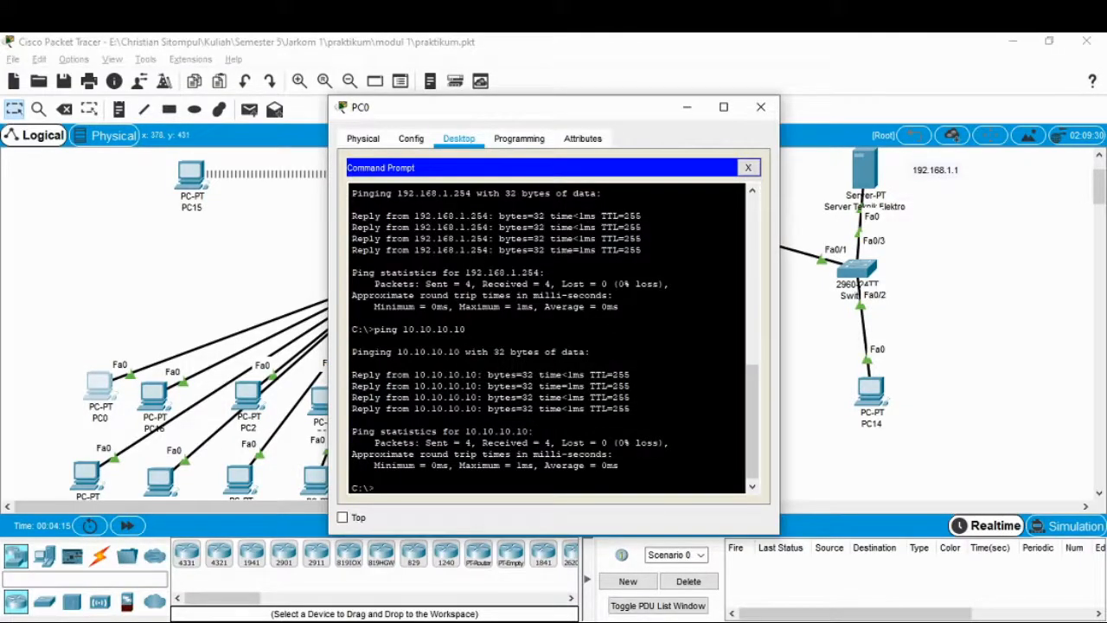
pyautogui.write('ping 1')
pyautogui.write('k')
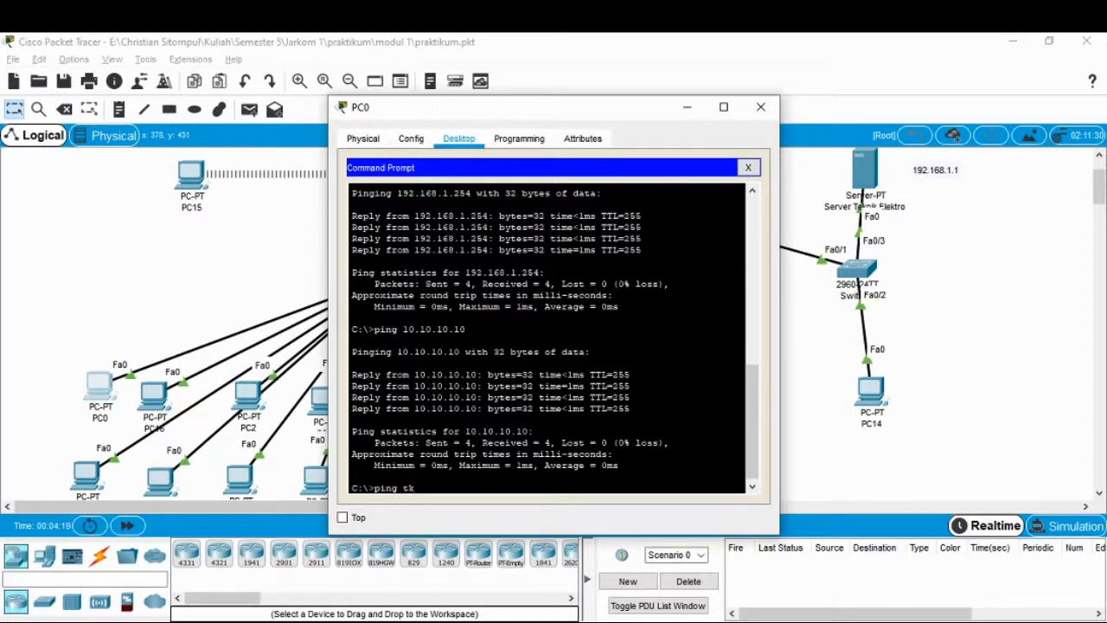
pyautogui.write('.del.ac.id')
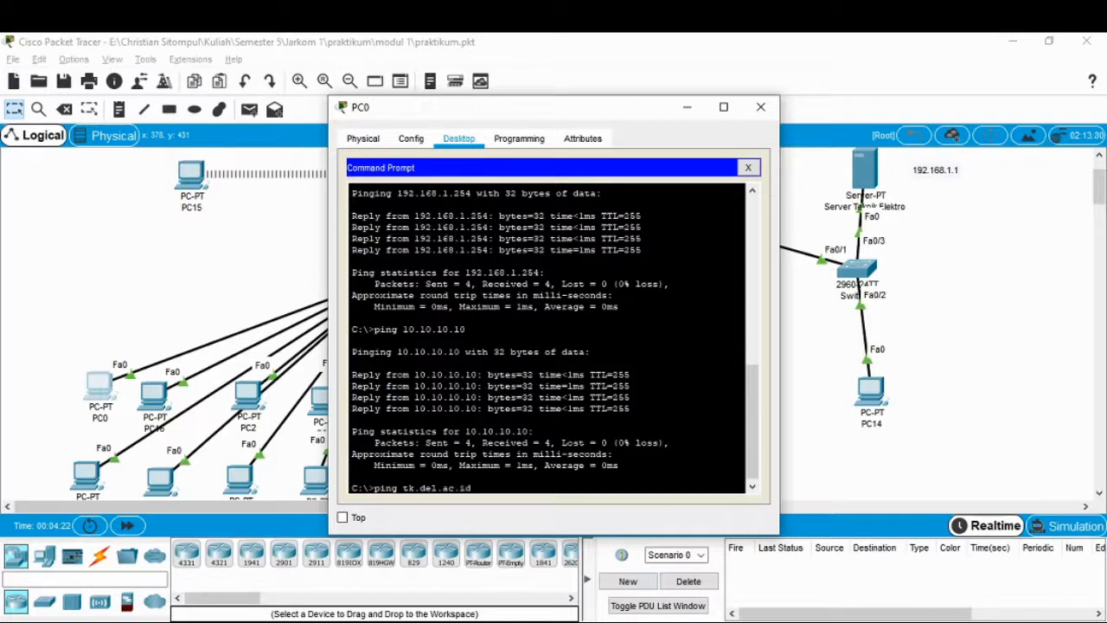
pyautogui.press('Return')
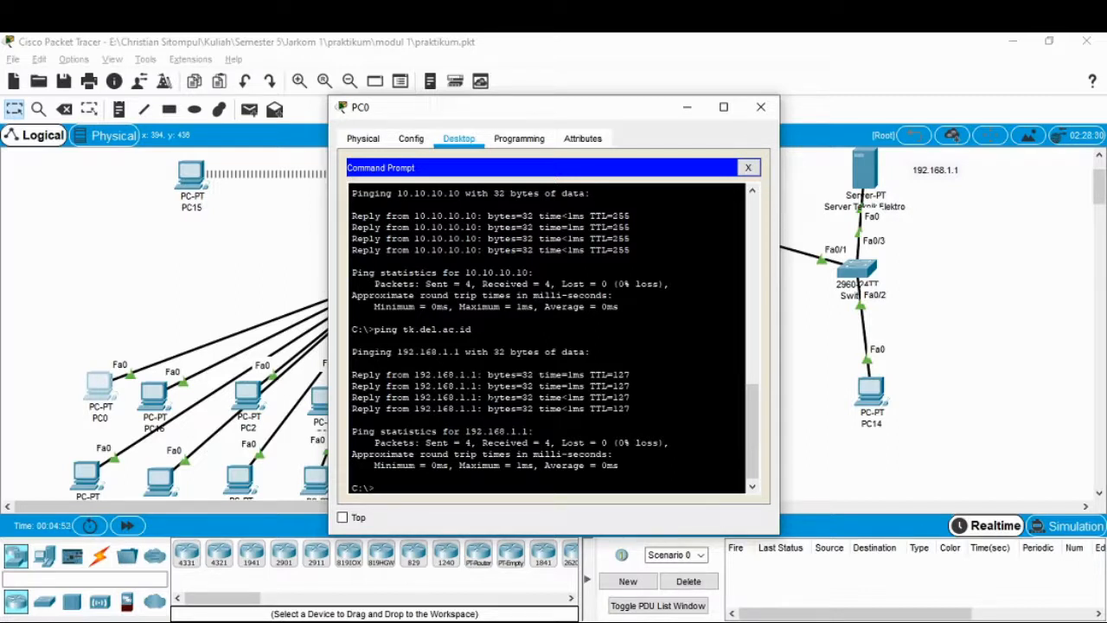
pyautogui.hotkey('alt', 'Tab')
pyautogui.hotkey('alt', 'Tab')
pyautogui.hotkey('alt', 'Tab')
pyautogui.hotkey('alt', 'Tab')
pyautogui.hotkey('alt', 'Tab')
pyautogui.hotkey('alt', 'Tab')
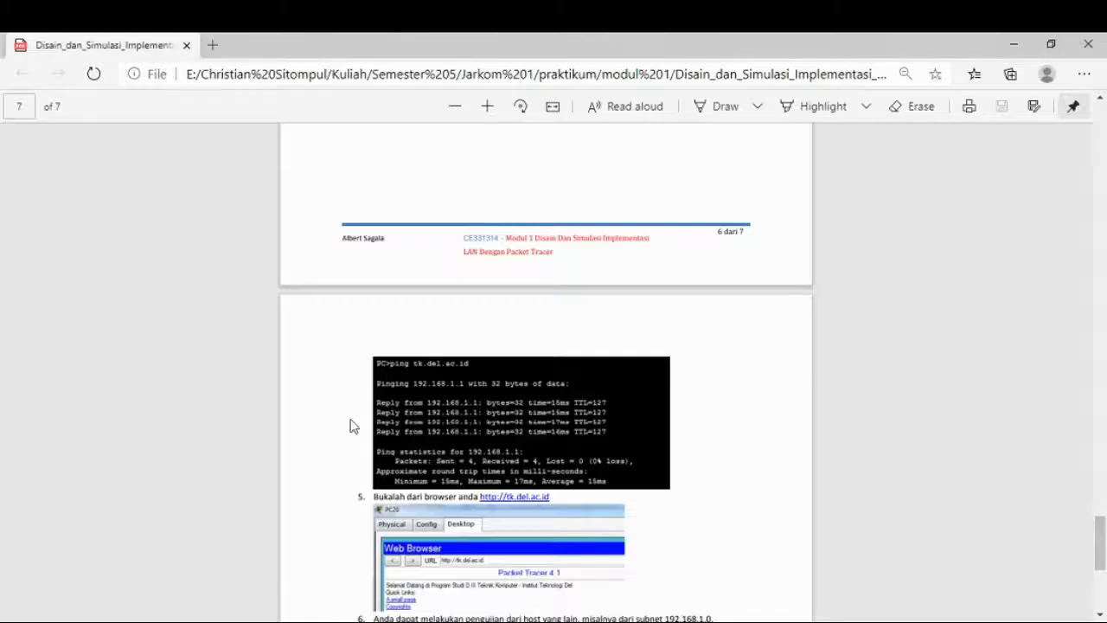
pyautogui.scroll(-1, 356, 417)
pyautogui.scroll(1, 466, 426)
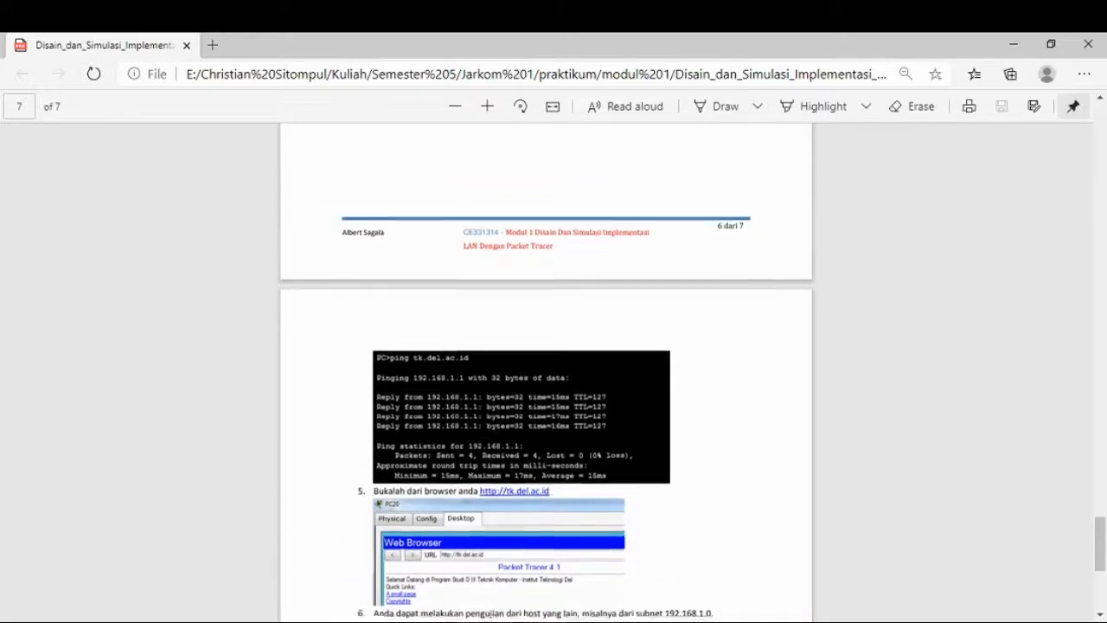
pyautogui.scroll(-1, 447, 441)
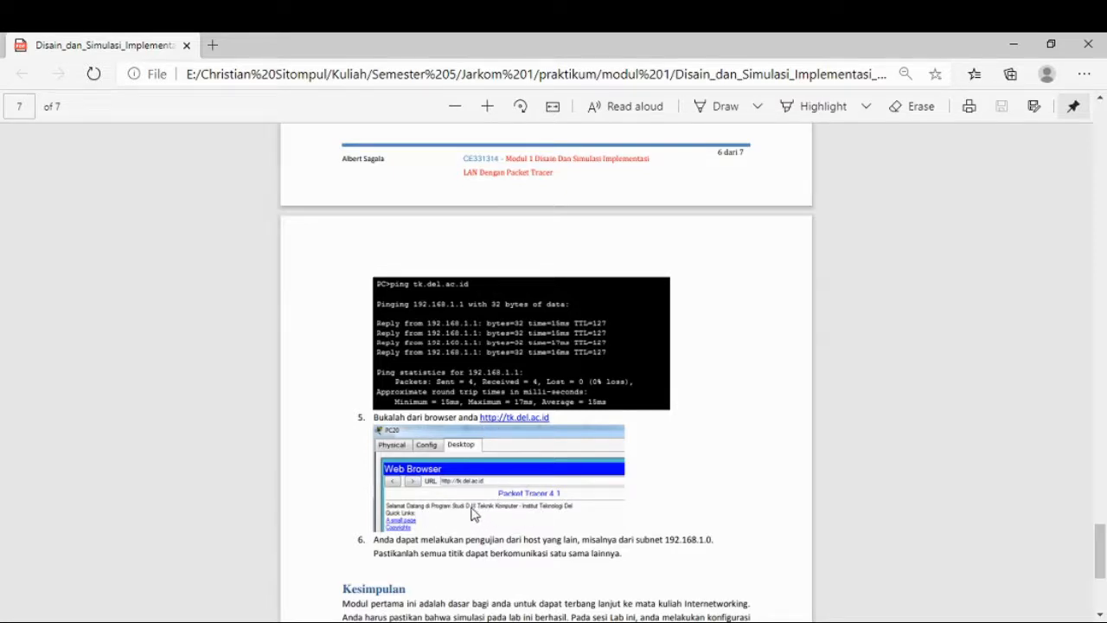
# - Switch back to Packet Tracer, close PC0's Command Prompt and open its Web Browser
pyautogui.hotkey('alt', 'Tab')
pyautogui.hotkey('alt', 'Tab')
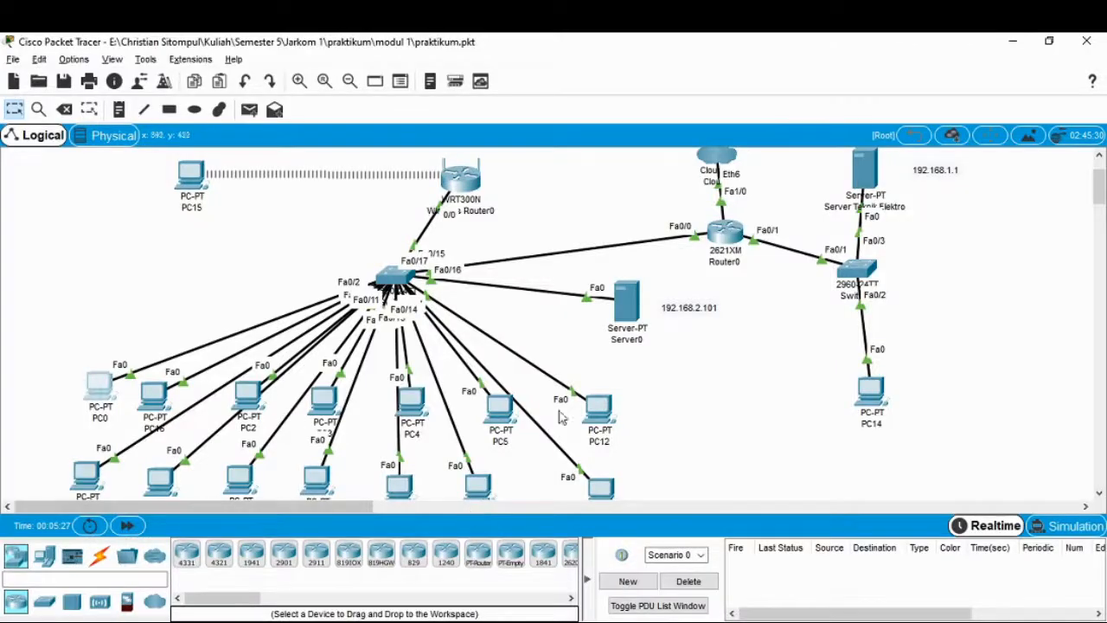
pyautogui.click(111, 392)
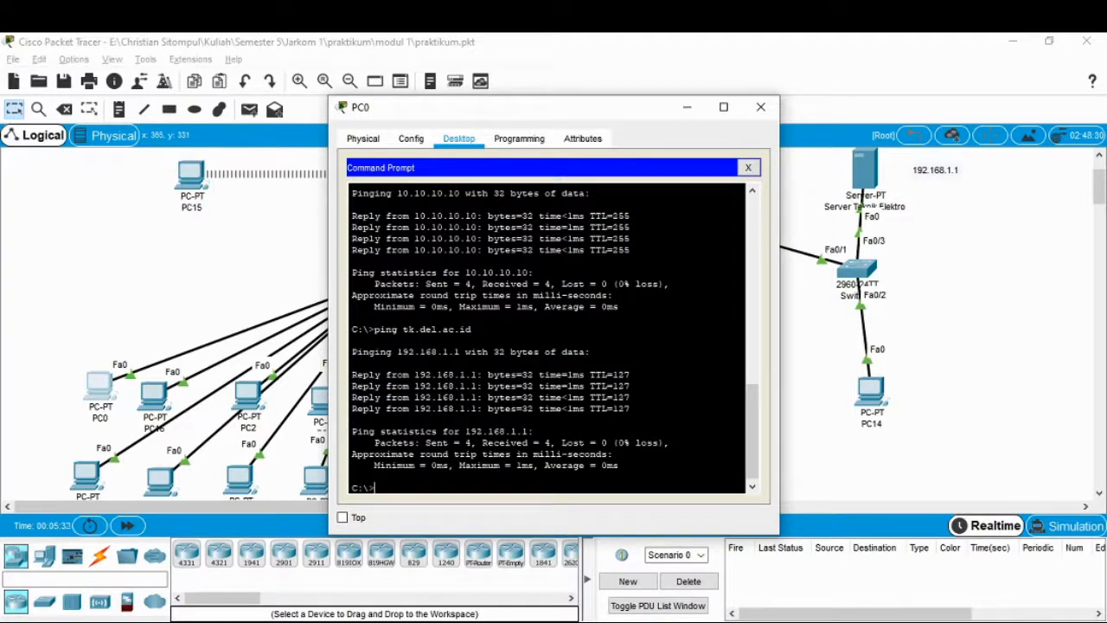
pyautogui.click(748, 168)
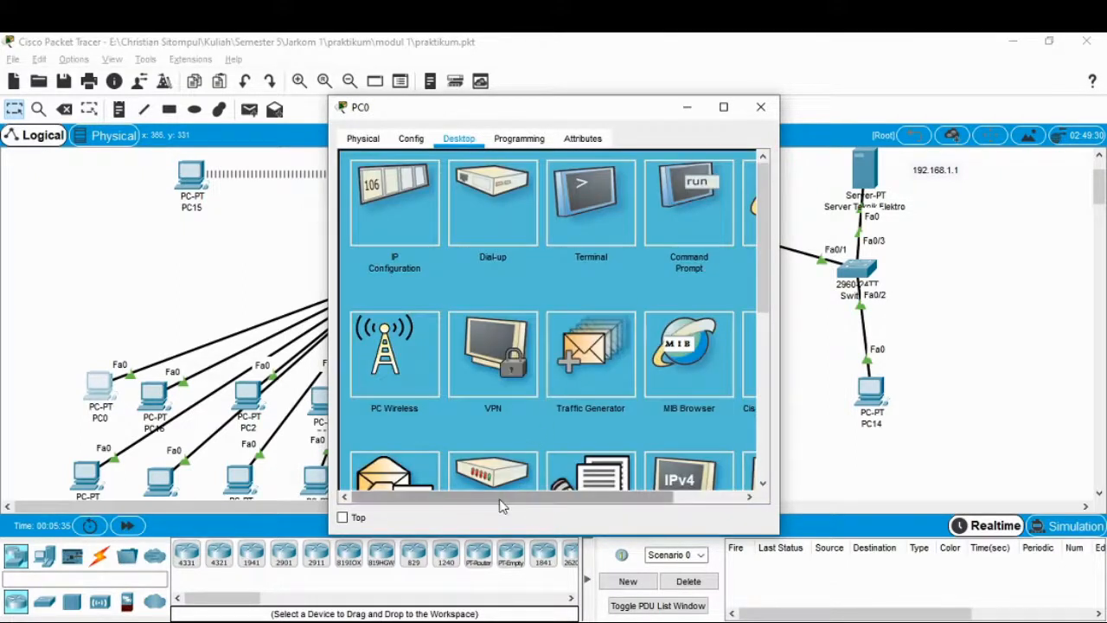
pyautogui.moveTo(500, 502); pyautogui.dragTo(571, 501)
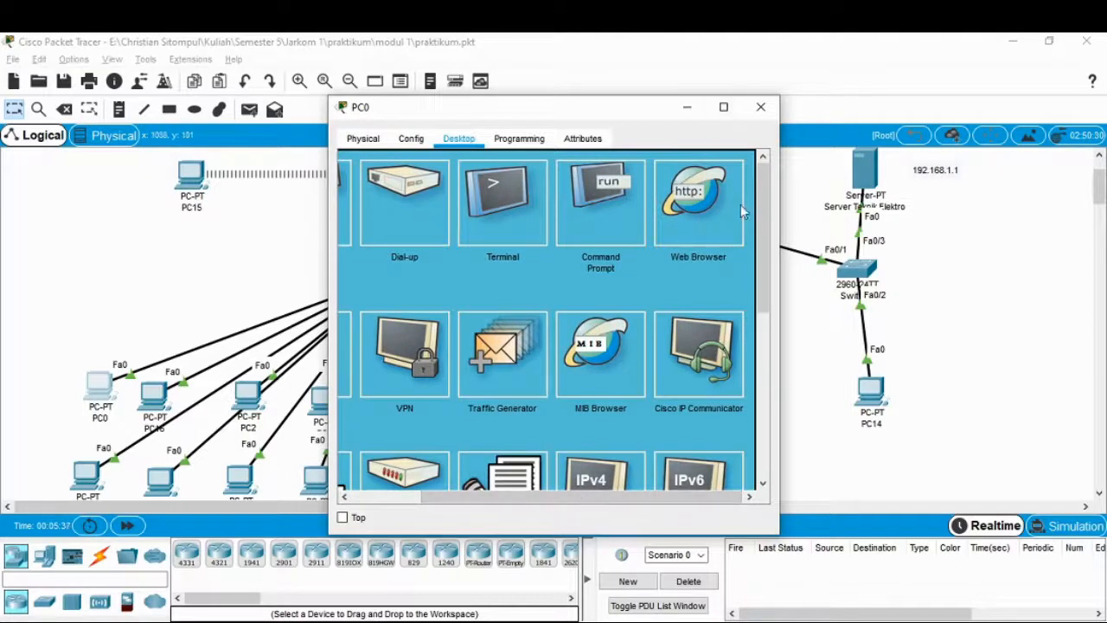
pyautogui.click(693, 206)
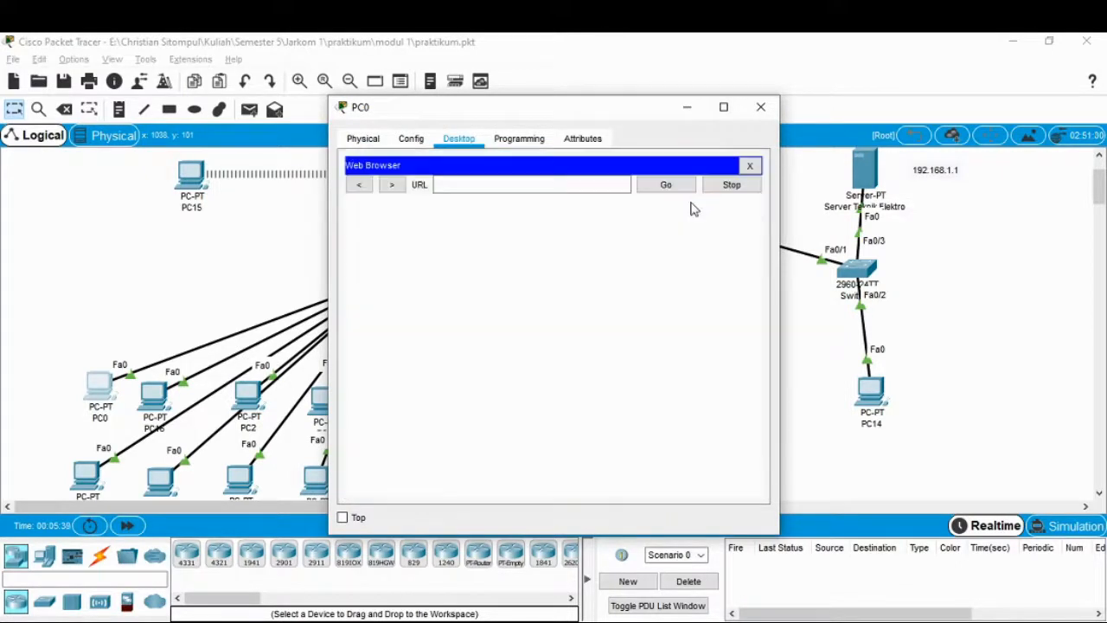
pyautogui.click(511, 188)
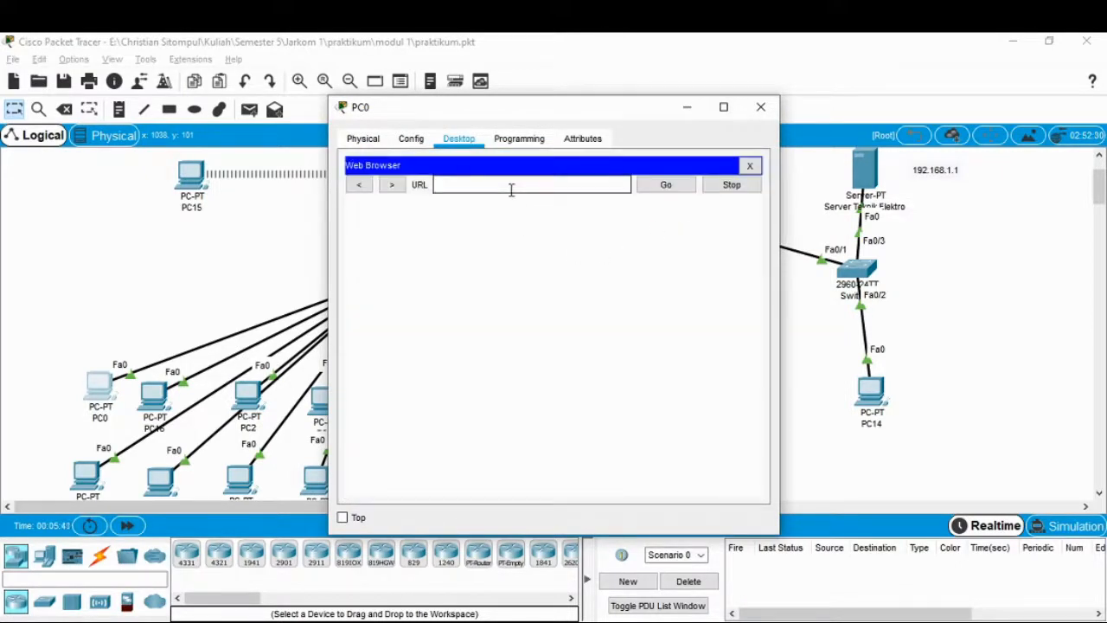
pyautogui.write('http')
pyautogui.write('://')
pyautogui.write('ti')
pyautogui.write('.del.ac')
pyautogui.write('.id')
pyautogui.press('Return')
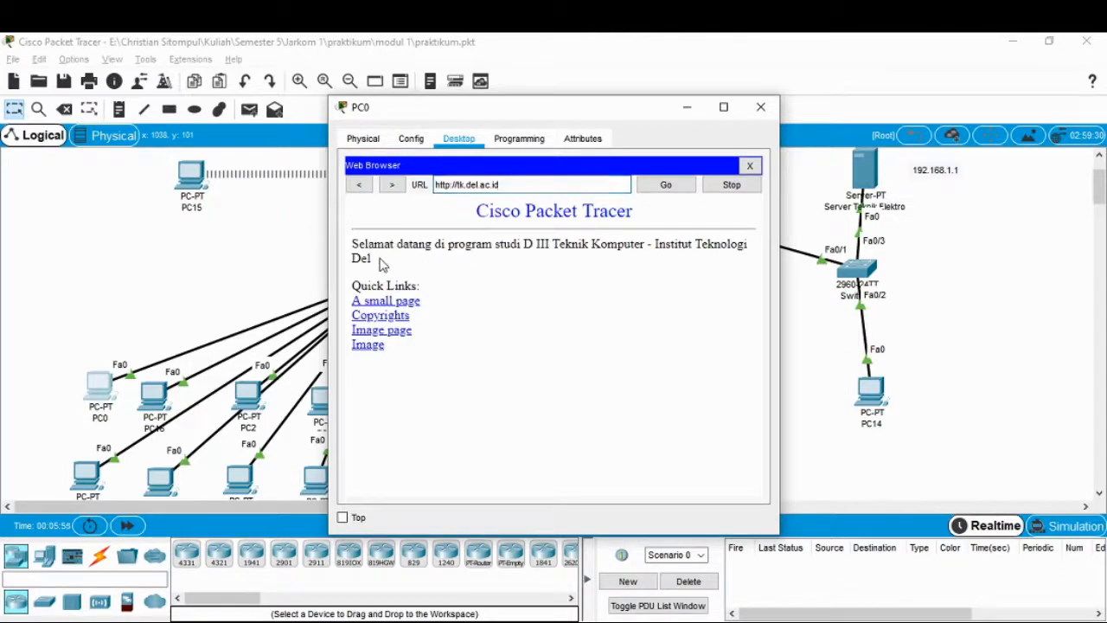
# - Check the welcome sentence on the loaded web page, then close PC0's window
pyautogui.moveTo(364, 257); pyautogui.dragTo(353, 249)
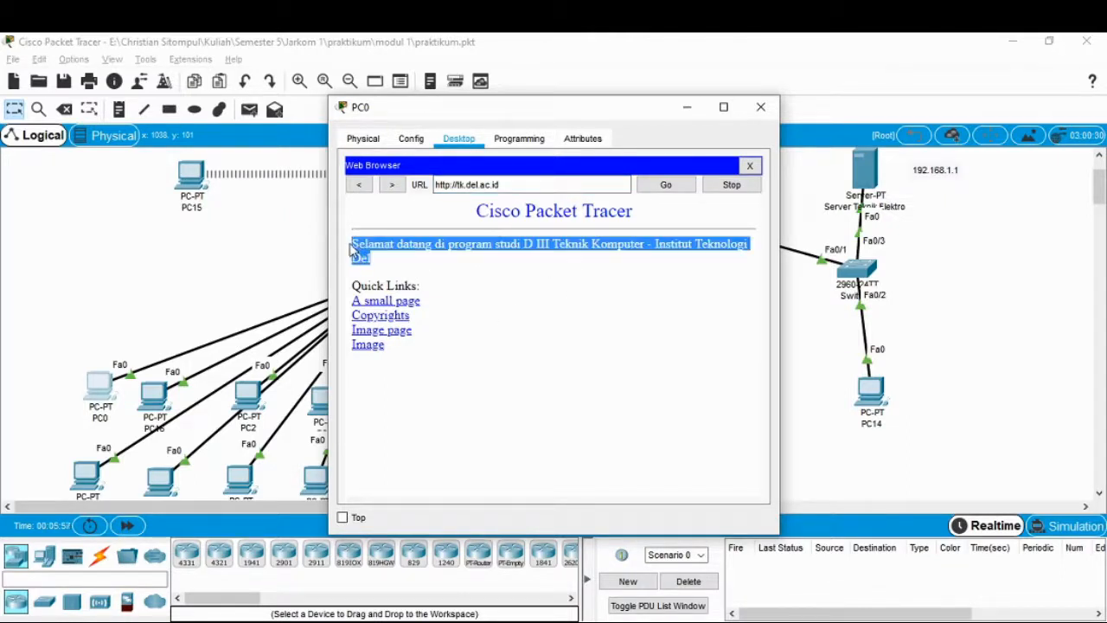
pyautogui.click(483, 296)
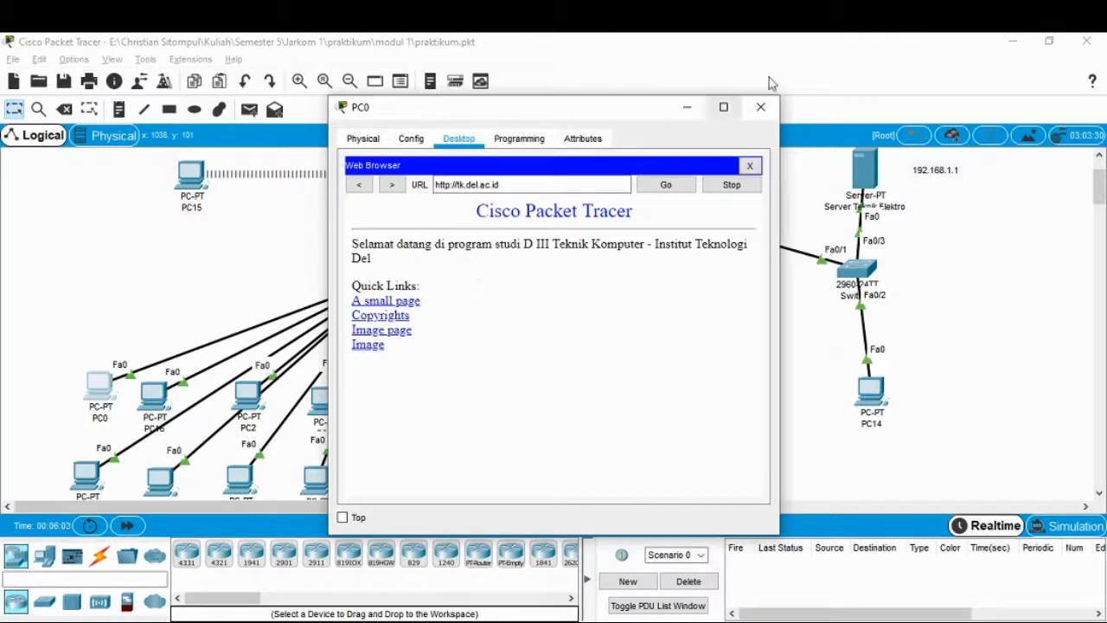
pyautogui.click(762, 107)
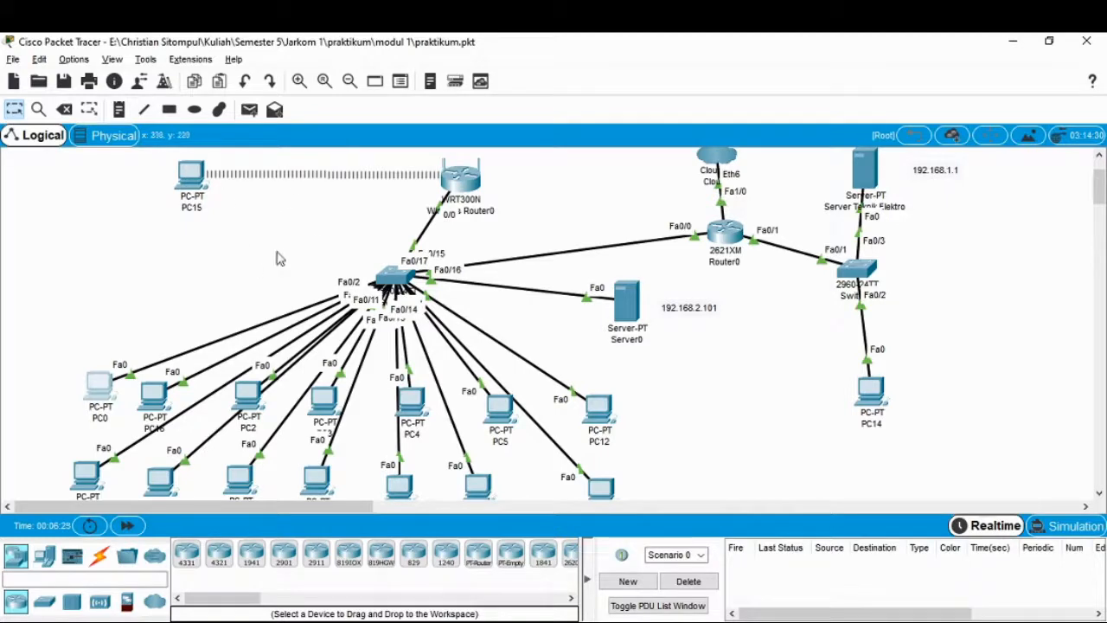
# - Switch to the PDF lab module and go back through its earlier pages to review the setup instructions
pyautogui.hotkey('alt', 'Tab')
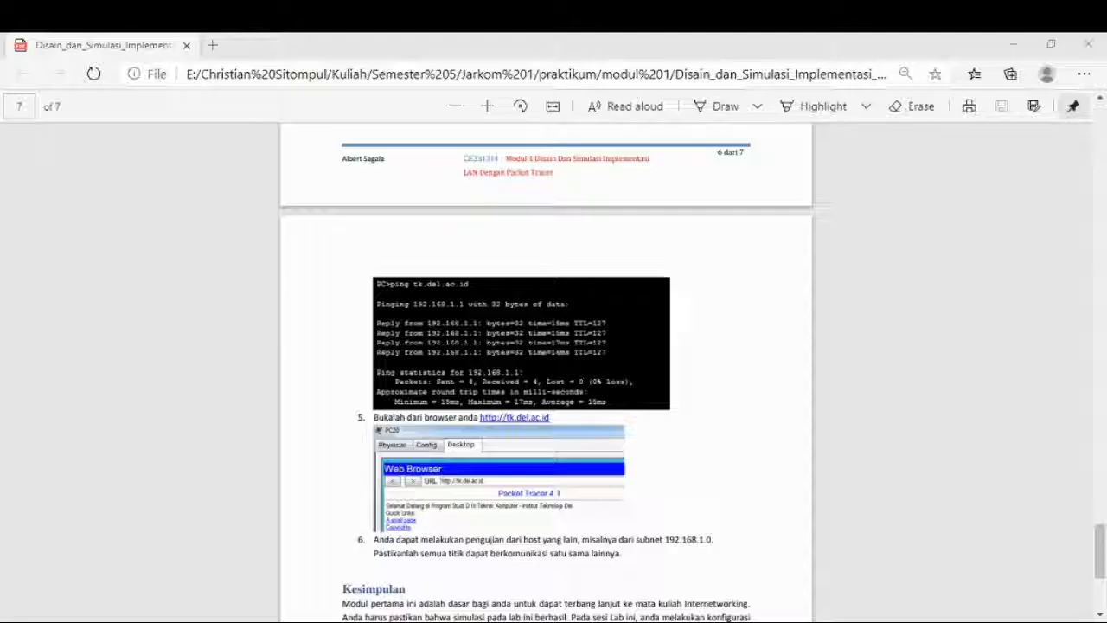
pyautogui.scroll(15, 516, 373)
pyautogui.scroll(15, 516, 374)
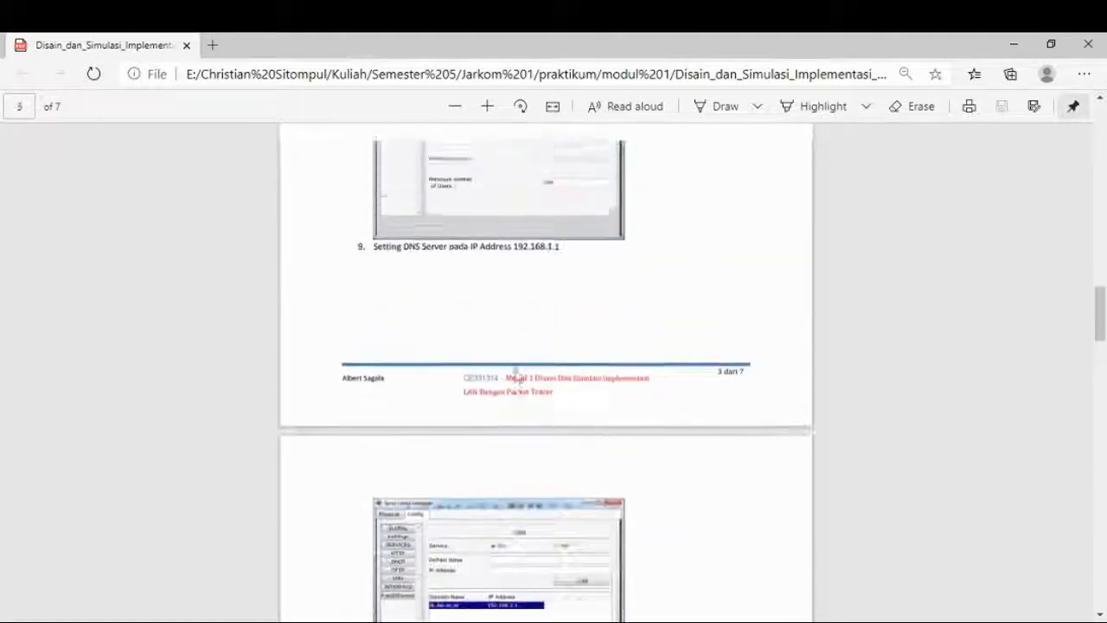